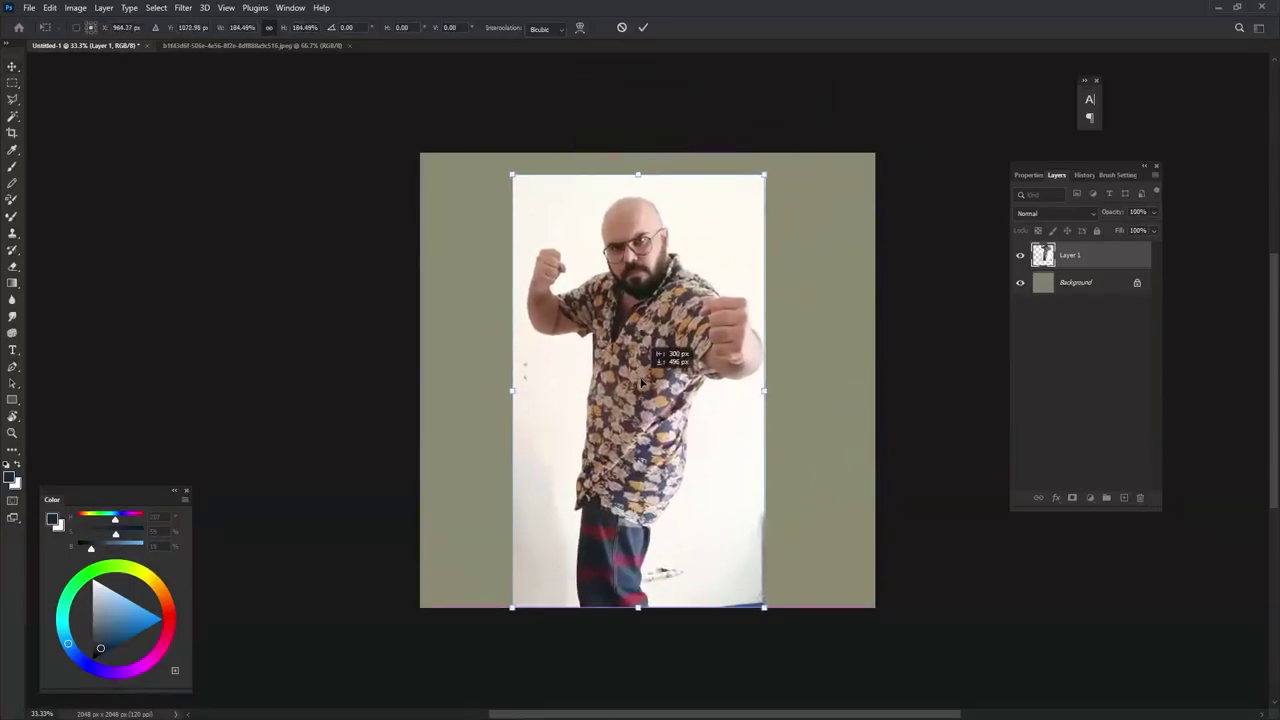
# - Commit the photo's enlargement and convert it to grayscale: Reds 26, Yellows -92, Cyans 260, Blues 300
pyautogui.press('Return')
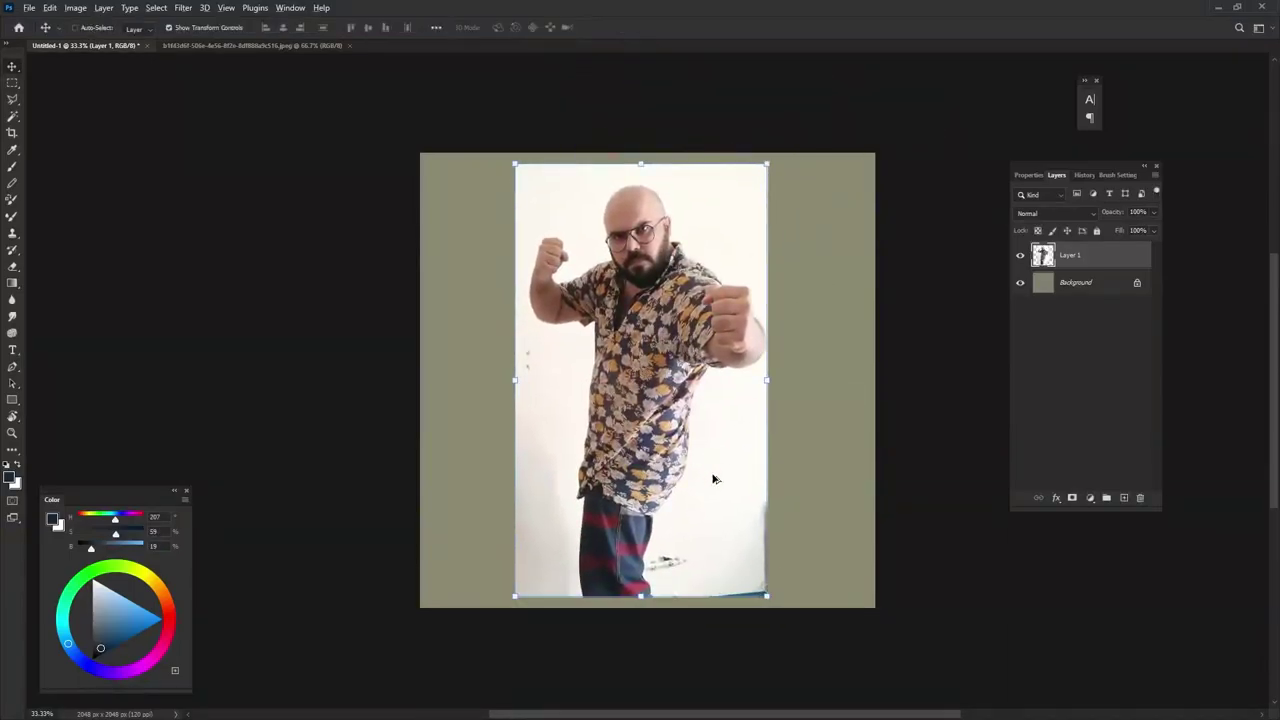
pyautogui.hotkey('alt', 'shift', 'ctrl', 'b')
pyautogui.moveTo(760, 157); pyautogui.dragTo(987, 224)
pyautogui.moveTo(988, 327)
pyautogui.mouseDown()
pyautogui.moveTo(934, 329)
pyautogui.moveTo(975, 292)
pyautogui.mouseUp()
pyautogui.moveTo(988, 393); pyautogui.dragTo(1058, 393)
pyautogui.moveTo(973, 427); pyautogui.dragTo(1085, 419)
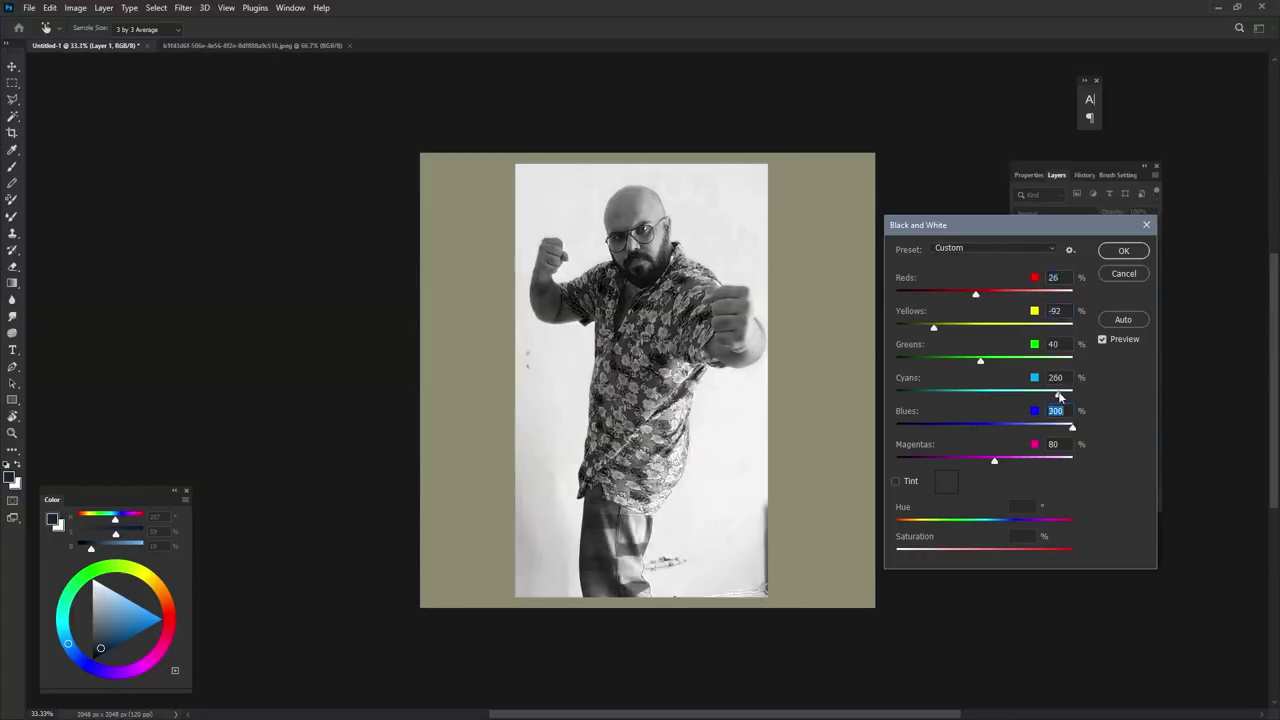
pyautogui.press('Return')
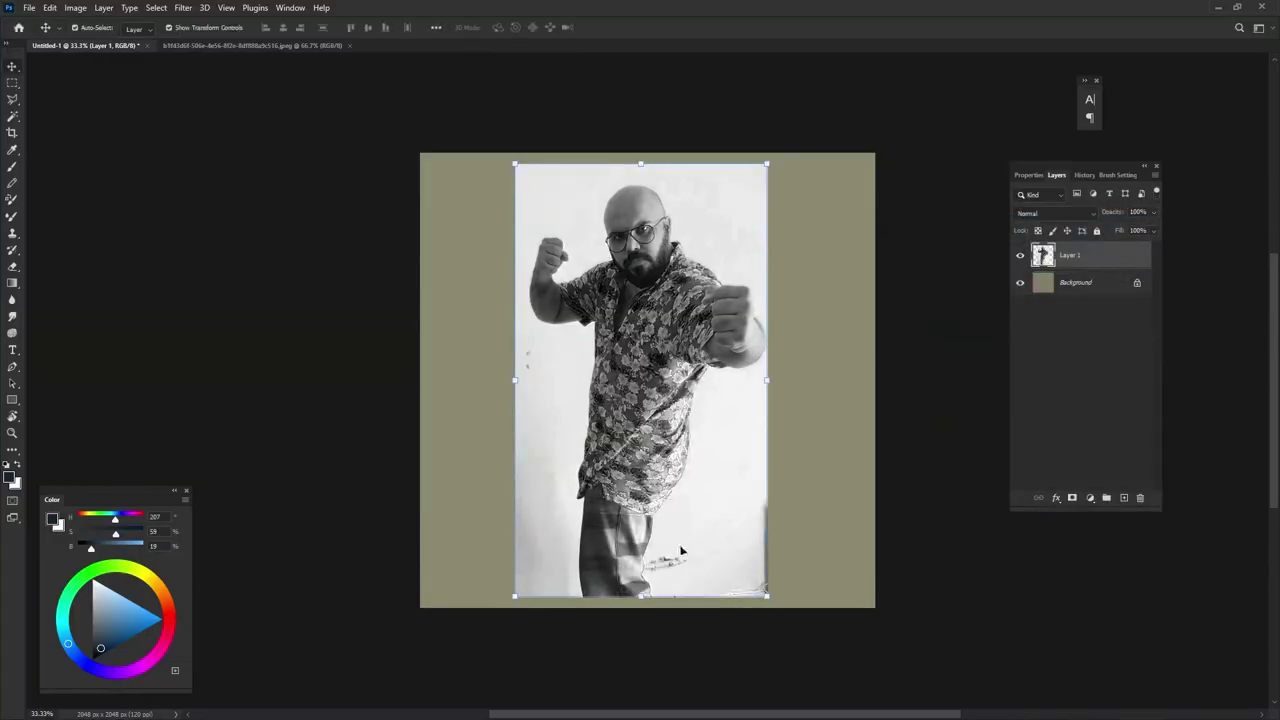
# - Lasso around the man, delete the white backdrop and deselect
pyautogui.press('l')
pyautogui.scroll(3, 660, 570)
pyautogui.scroll(2, 630, 620)
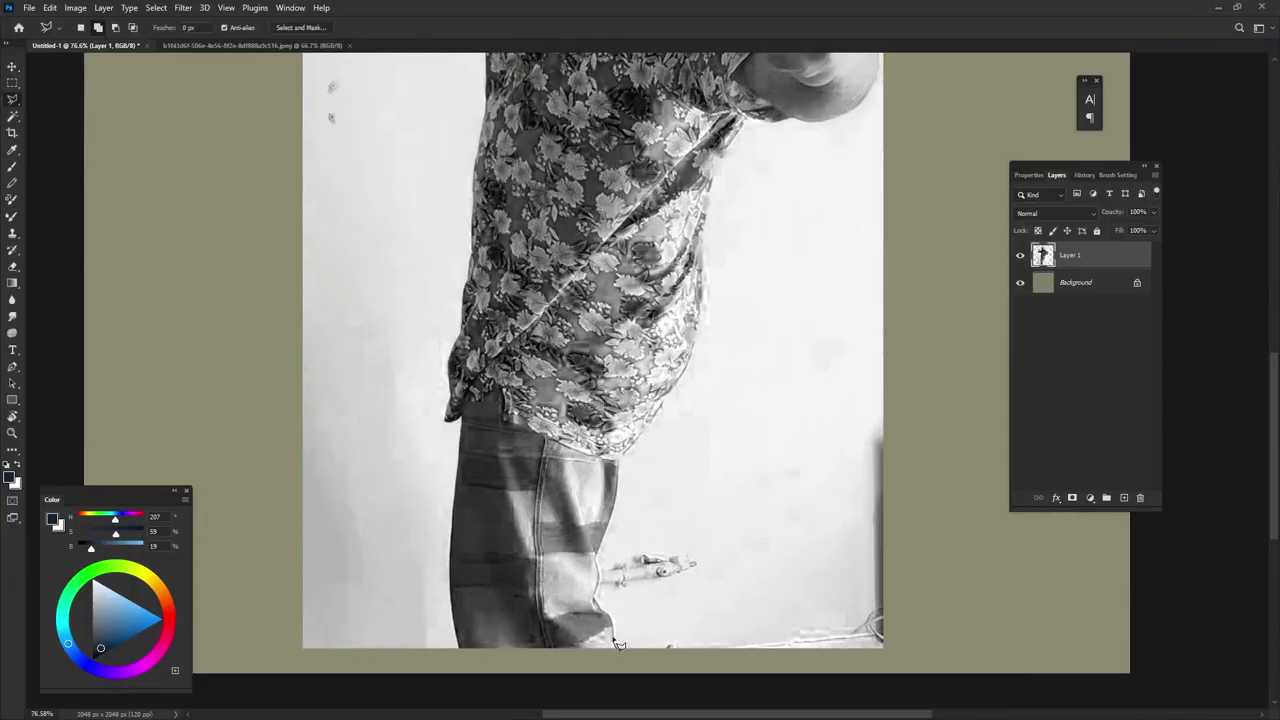
pyautogui.moveTo(630, 457); pyautogui.dragTo(681, 473)
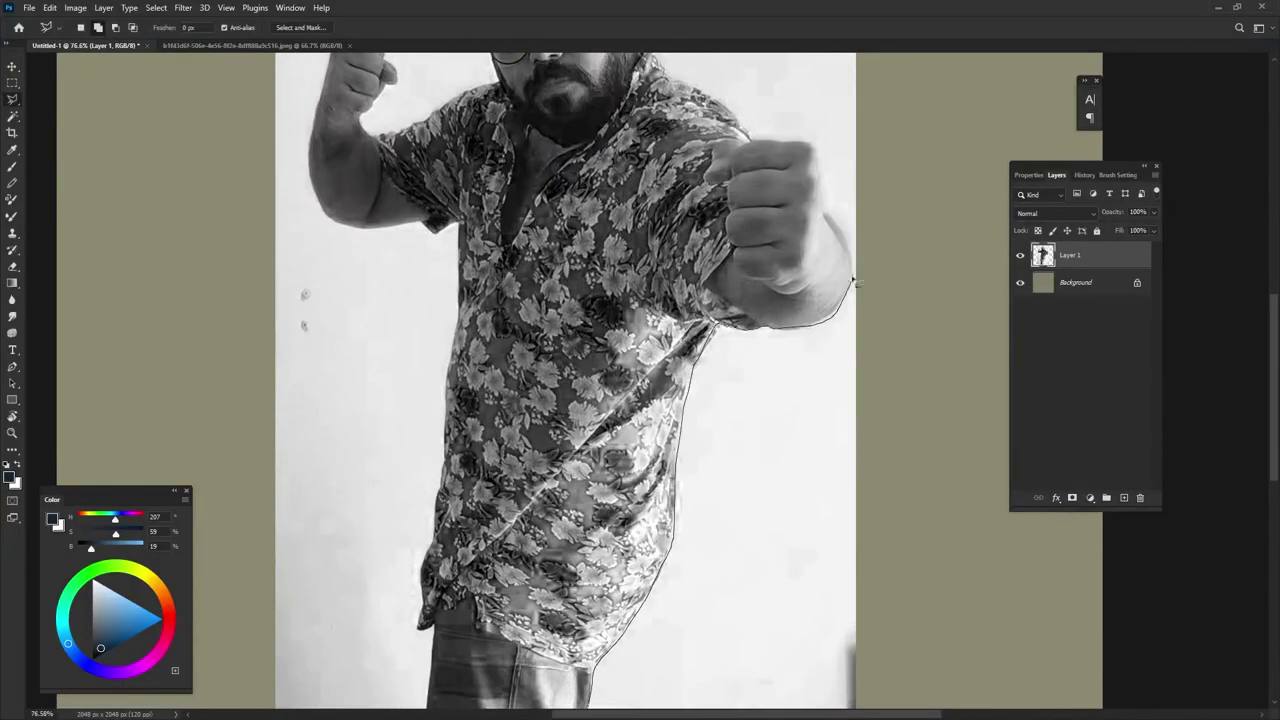
pyautogui.moveTo(854, 282); pyautogui.dragTo(802, 471)
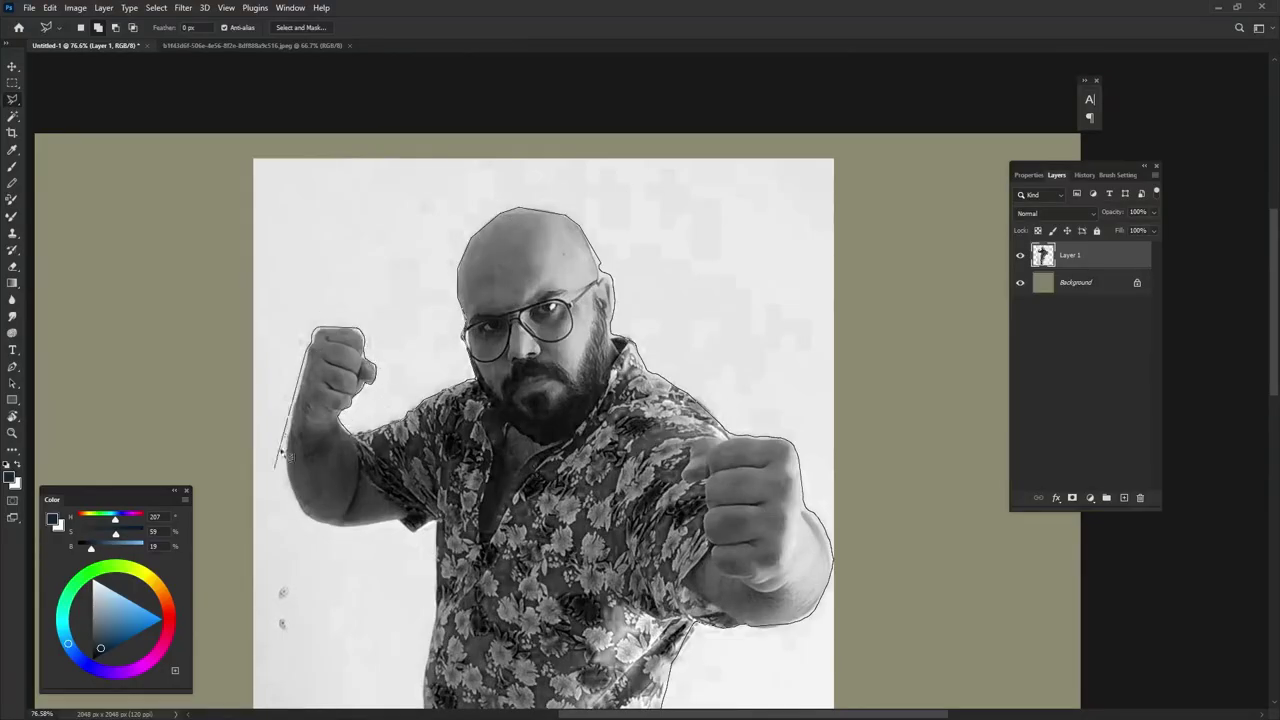
pyautogui.moveTo(432, 530); pyautogui.dragTo(422, 650)
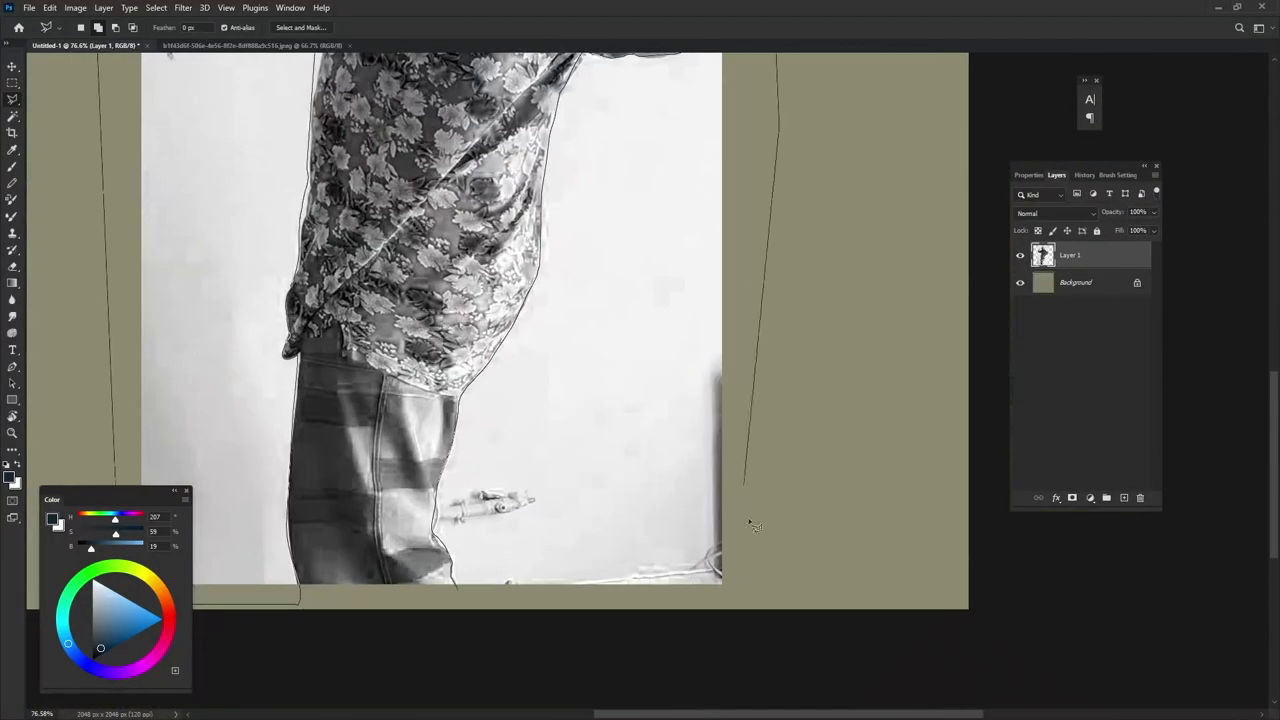
pyautogui.moveTo(422, 648); pyautogui.dragTo(478, 620)
pyautogui.press('Delete')
pyautogui.hotkey('ctrl', 'd')
# - Fade the photo layer to 24% opacity
pyautogui.scroll(-3, 540, 410)
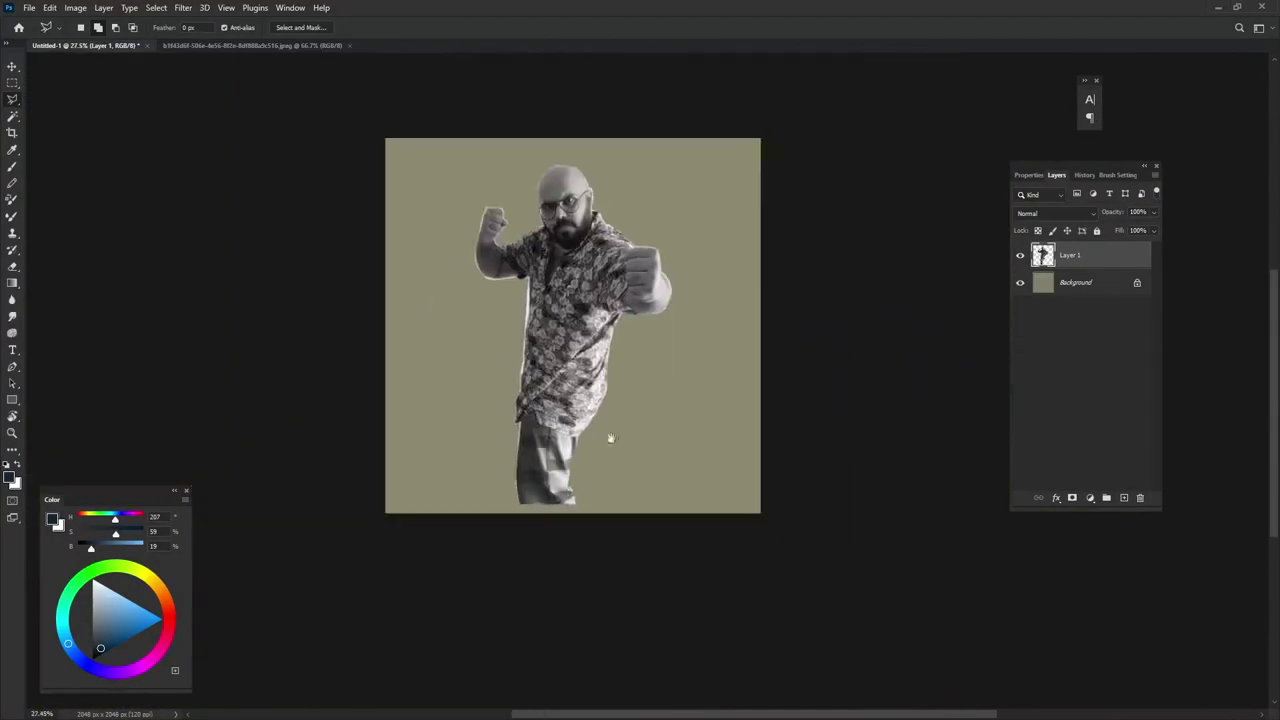
pyautogui.scroll(1, 540, 410)
pyautogui.click(1153, 212)
pyautogui.moveTo(1155, 230); pyautogui.dragTo(1104, 232)
pyautogui.scroll(1, 627, 460)
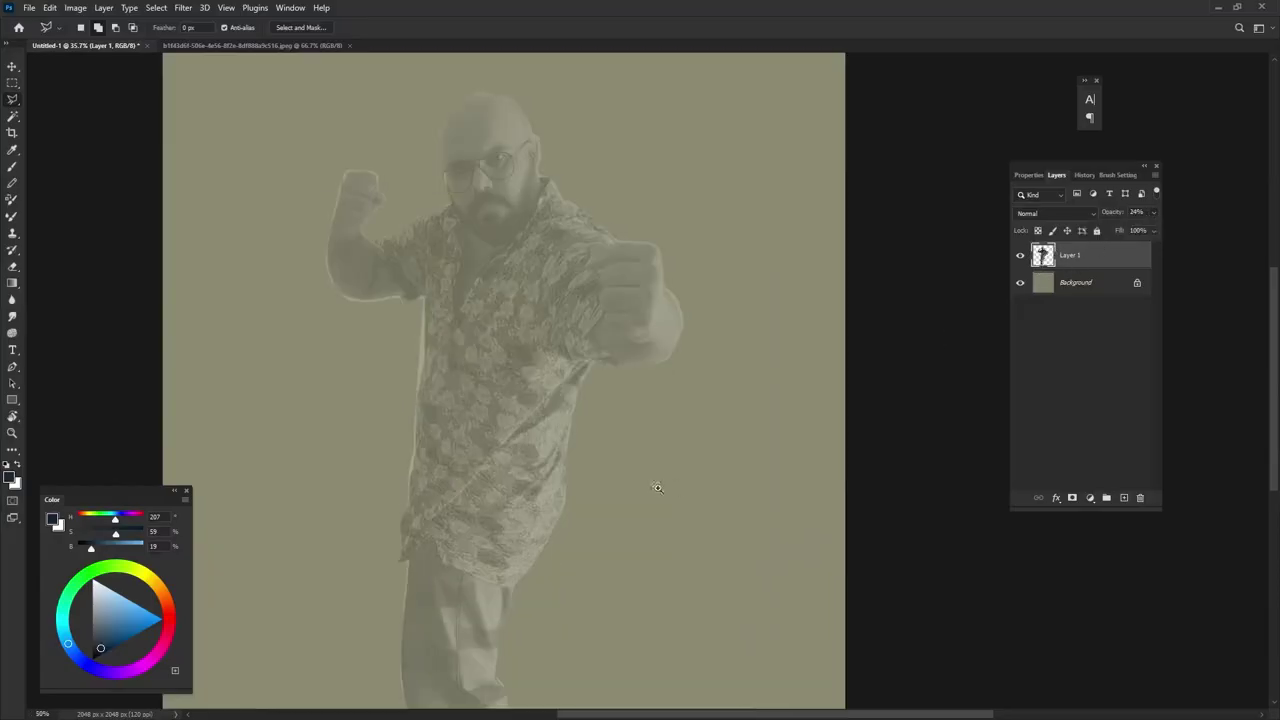
# - Select the brush and add an empty layer for the line art
pyautogui.press('b')
pyautogui.click(1124, 497)
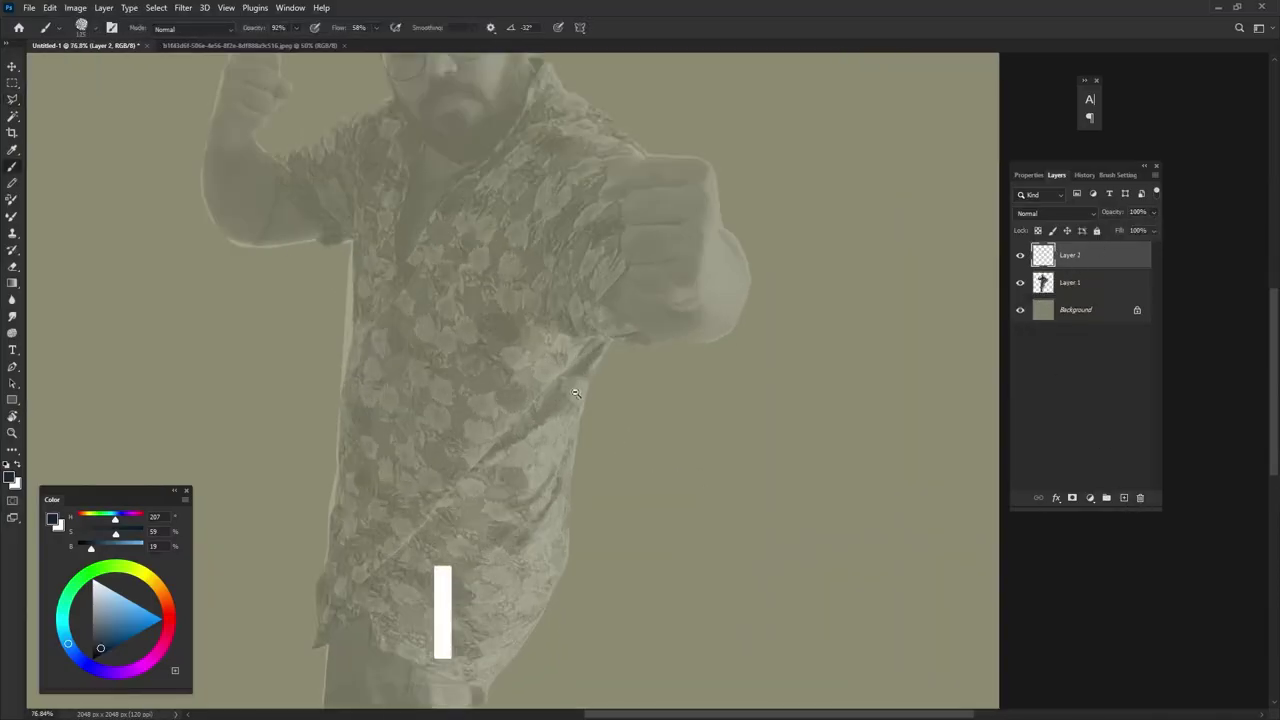
pyautogui.scroll(3, 460, 464)
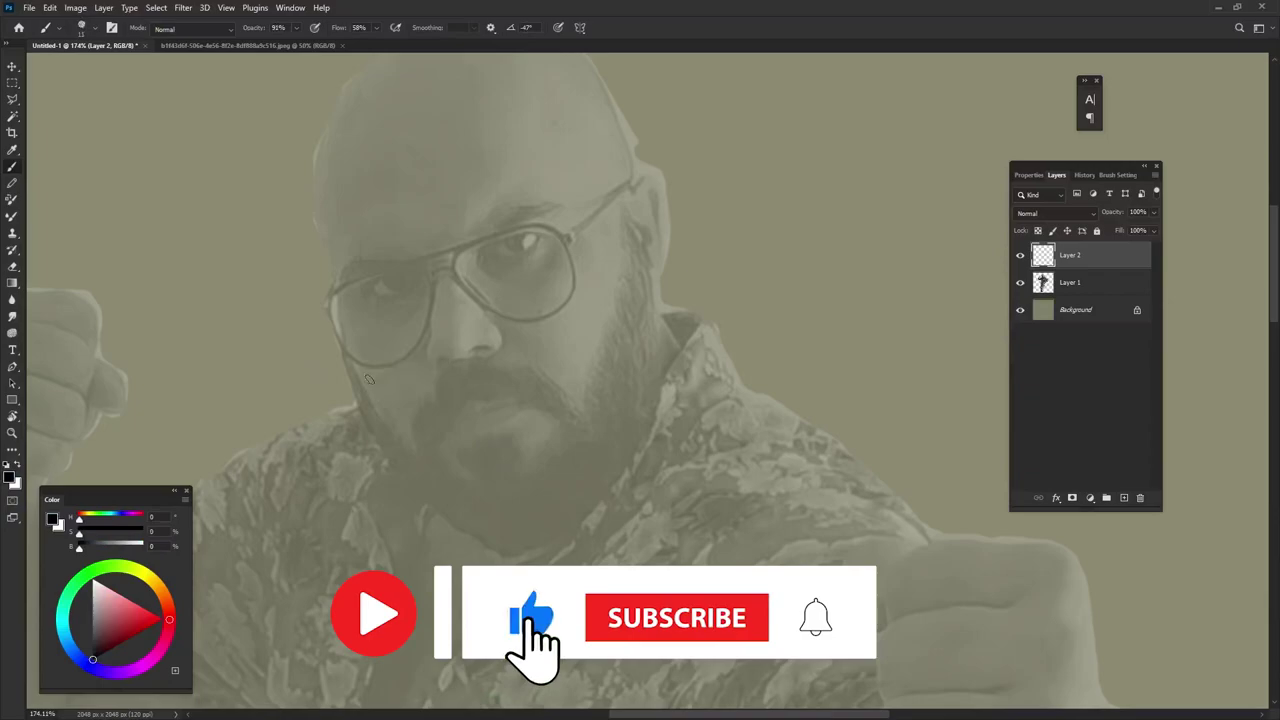
pyautogui.scroll(2, 344, 507)
# - Ink lines down both sides of the head to the chin, plus strokes beside the right ear
pyautogui.moveTo(301, 289); pyautogui.dragTo(348, 466)
pyautogui.moveTo(405, 566); pyautogui.dragTo(560, 603)
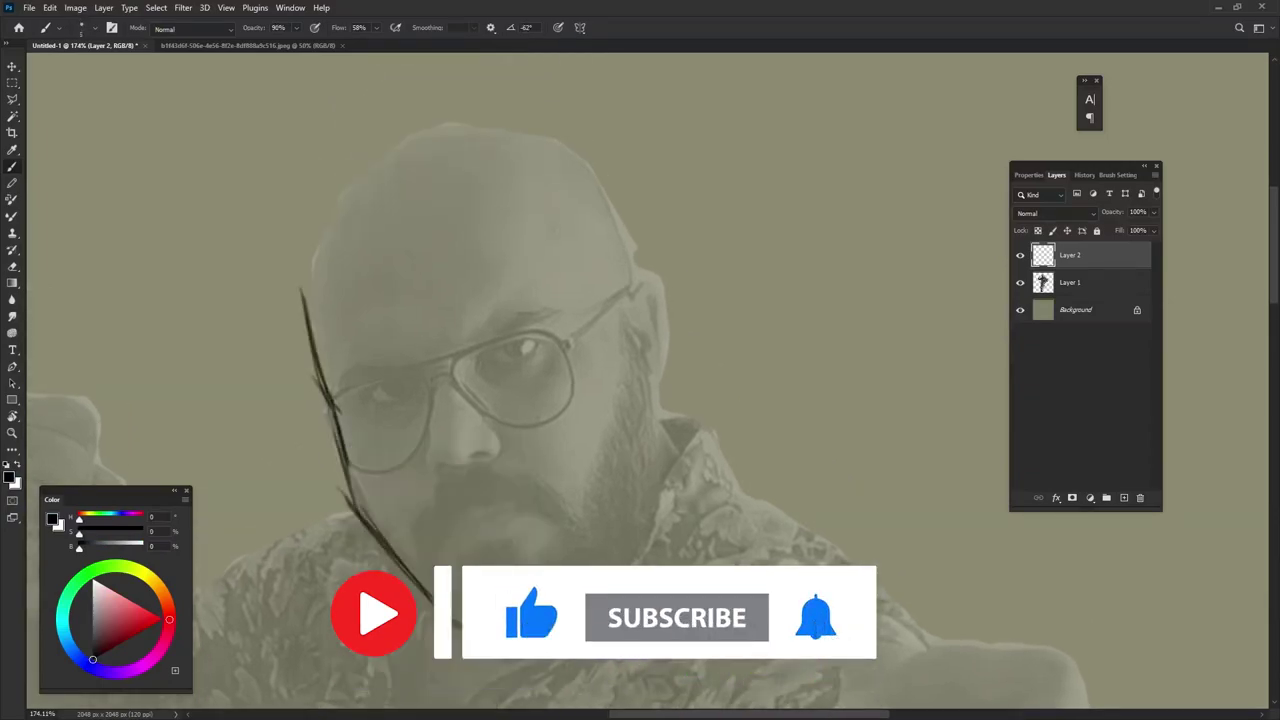
pyautogui.moveTo(633, 350); pyautogui.dragTo(587, 580)
pyautogui.moveTo(638, 478); pyautogui.dragTo(458, 636)
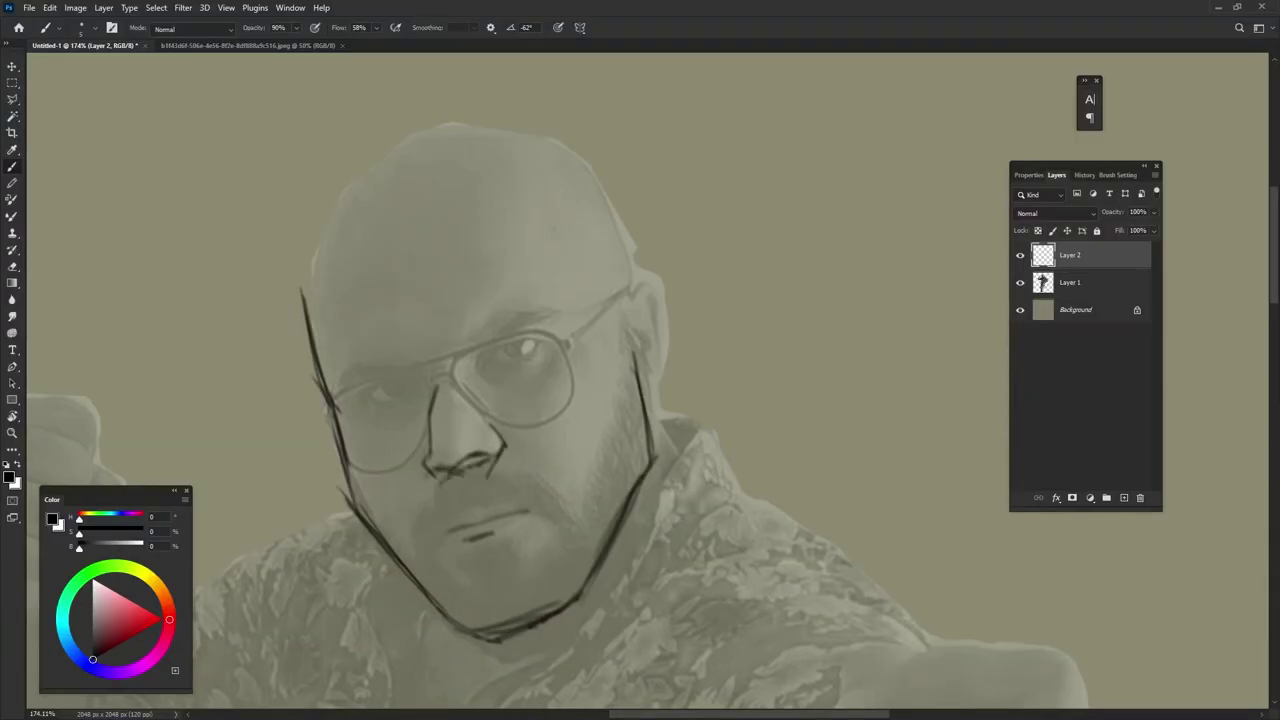
pyautogui.moveTo(652, 302); pyautogui.dragTo(692, 486)
pyautogui.moveTo(648, 388); pyautogui.dragTo(708, 500)
pyautogui.moveTo(620, 352); pyautogui.dragTo(722, 470)
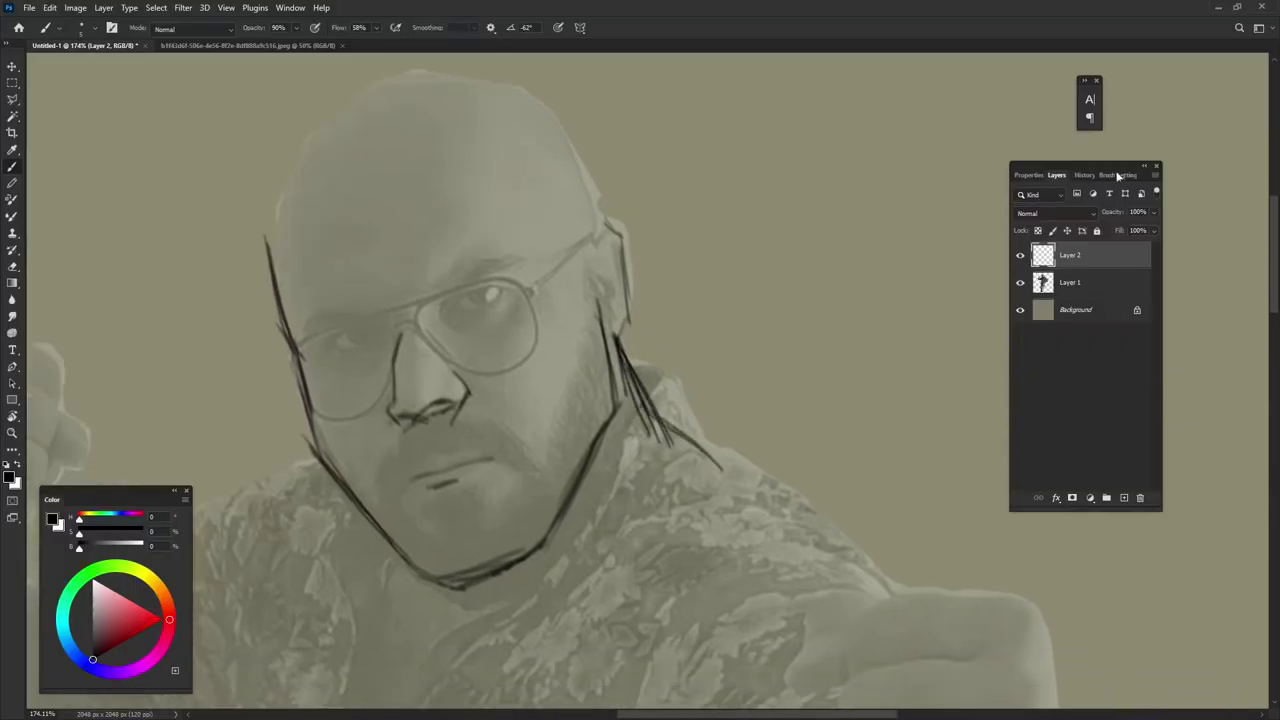
# - Draw a mask line across the glasses, left jaw lines and a right cheek mask edge
pyautogui.click(1118, 175)
pyautogui.click(1062, 175)
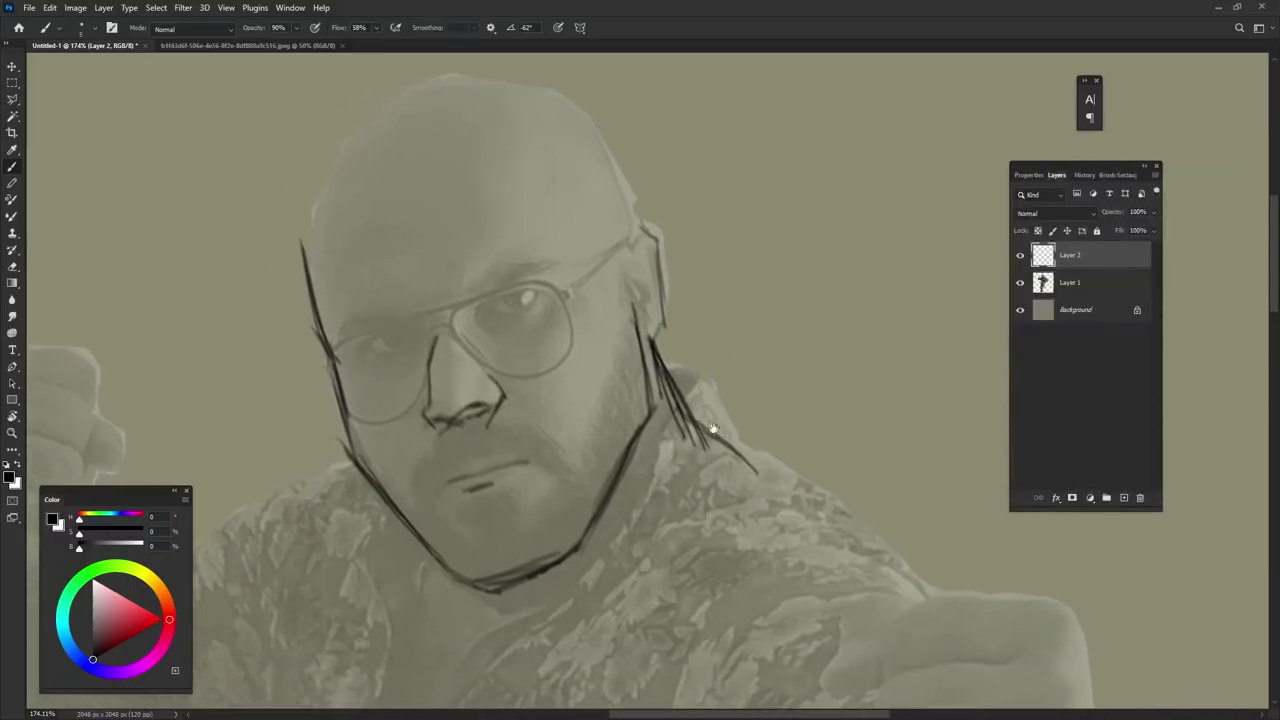
pyautogui.moveTo(590, 225); pyautogui.dragTo(606, 261)
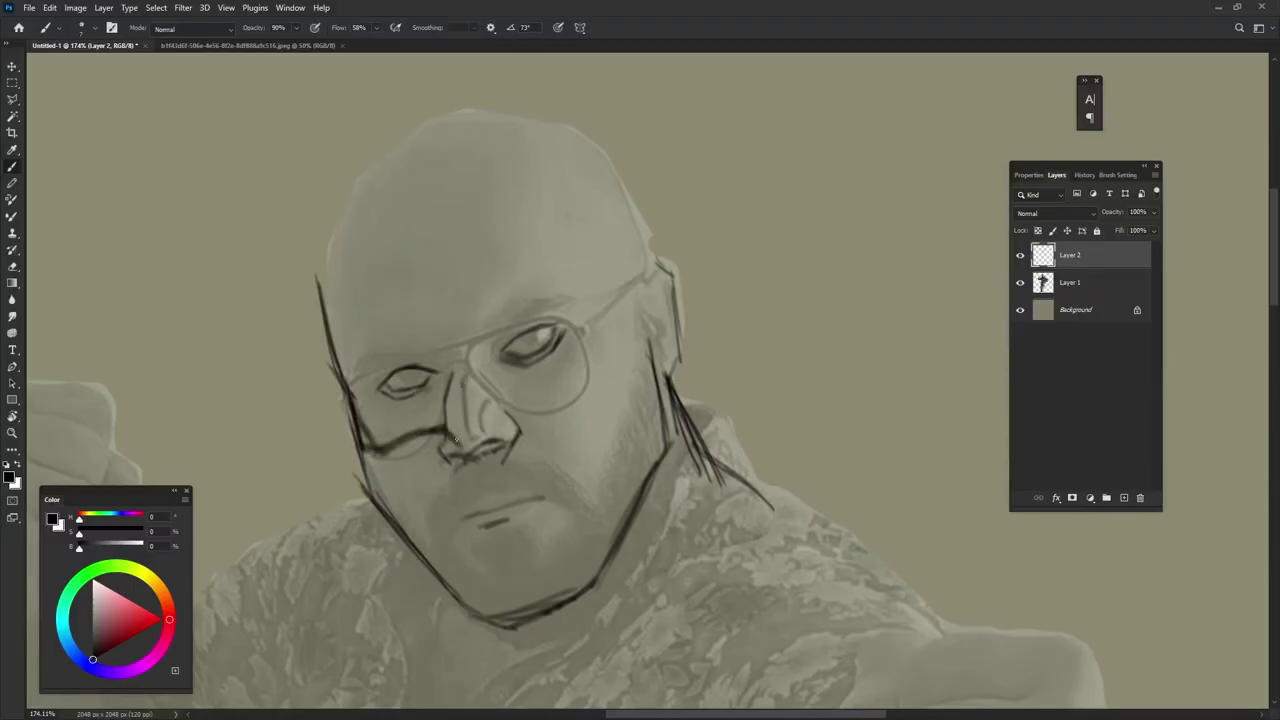
pyautogui.moveTo(522, 403); pyautogui.dragTo(640, 550)
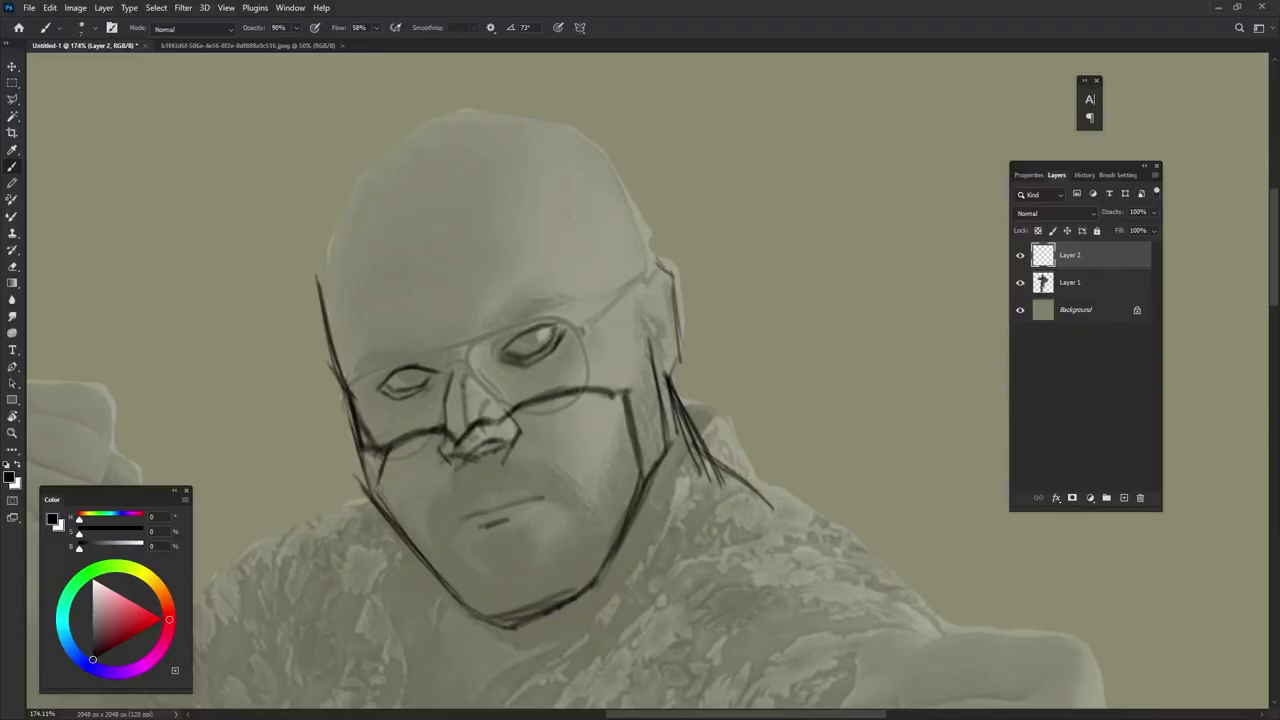
pyautogui.moveTo(376, 445); pyautogui.dragTo(470, 612)
pyautogui.rightClick(472, 612)
pyautogui.press('Escape')
pyautogui.moveTo(622, 390); pyautogui.dragTo(598, 492)
pyautogui.moveTo(386, 482); pyautogui.dragTo(432, 540)
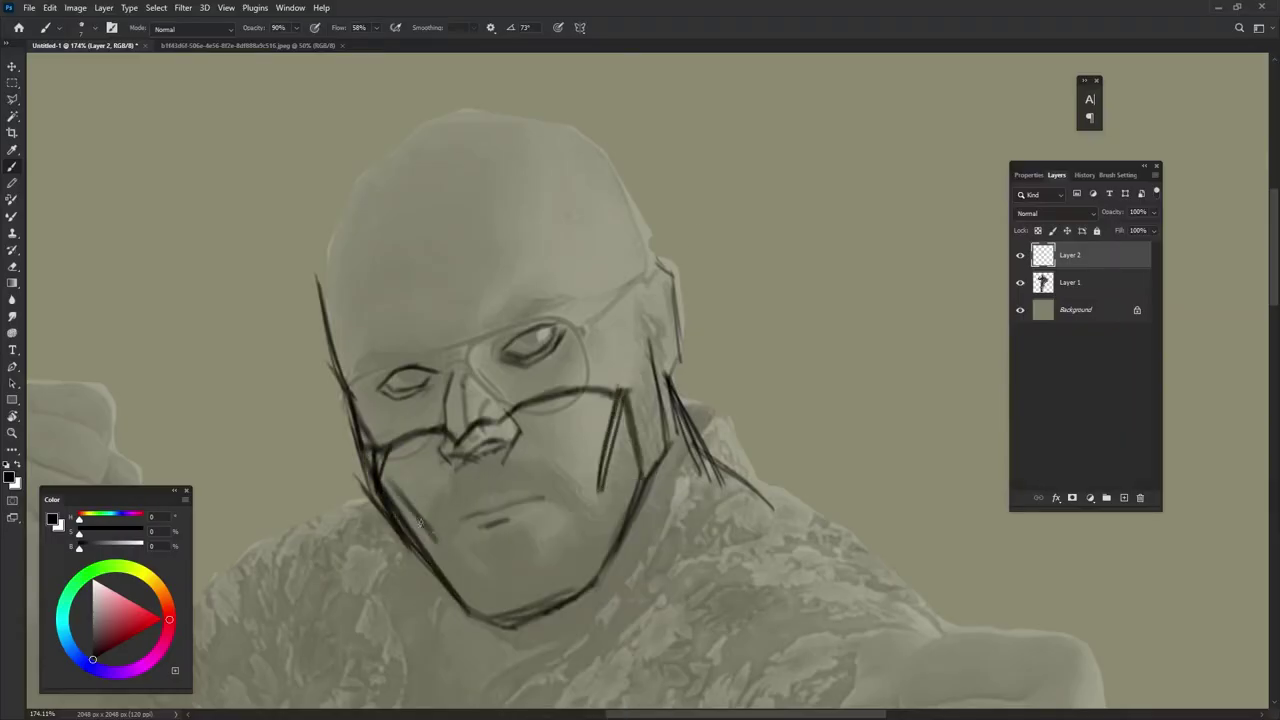
# - Sketch the two pointed cowl ears and the arc across the crown
pyautogui.moveTo(598, 116); pyautogui.dragTo(652, 290)
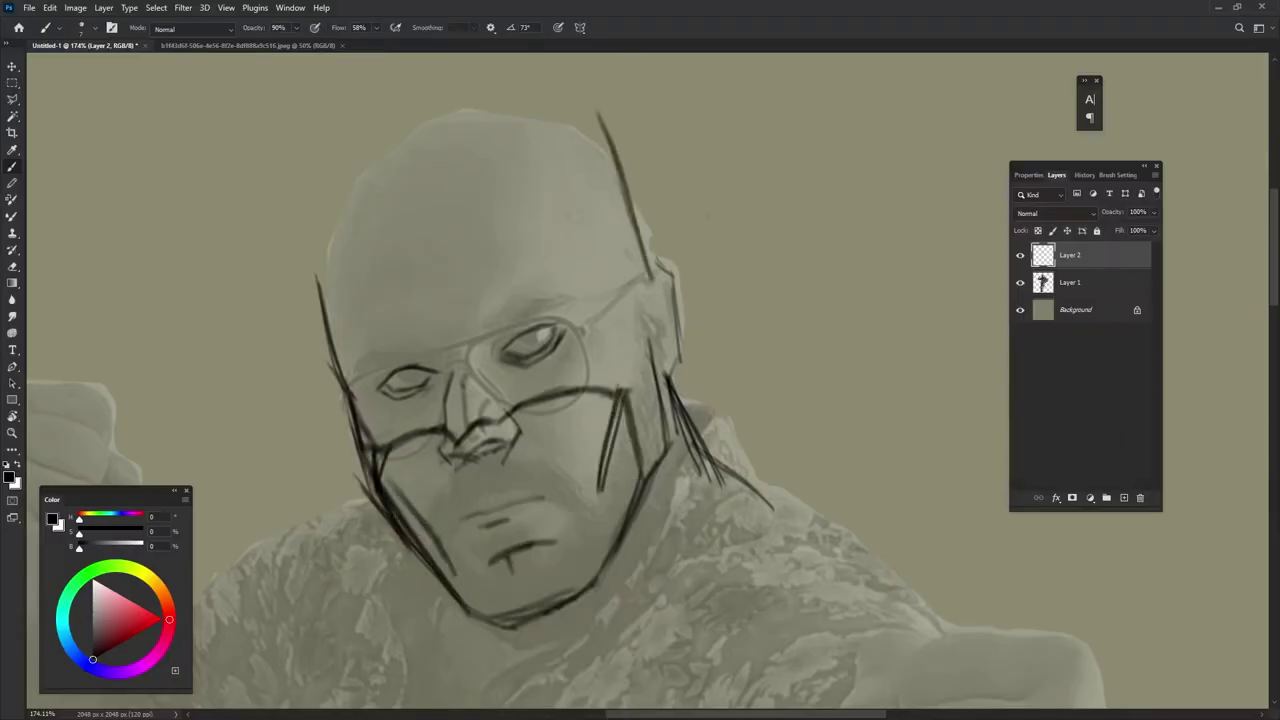
pyautogui.moveTo(322, 250); pyautogui.dragTo(366, 140)
pyautogui.moveTo(340, 76); pyautogui.dragTo(358, 186)
pyautogui.scroll(1, 588, 131)
pyautogui.moveTo(566, 66); pyautogui.dragTo(626, 224)
pyautogui.moveTo(465, 129); pyautogui.dragTo(483, 211)
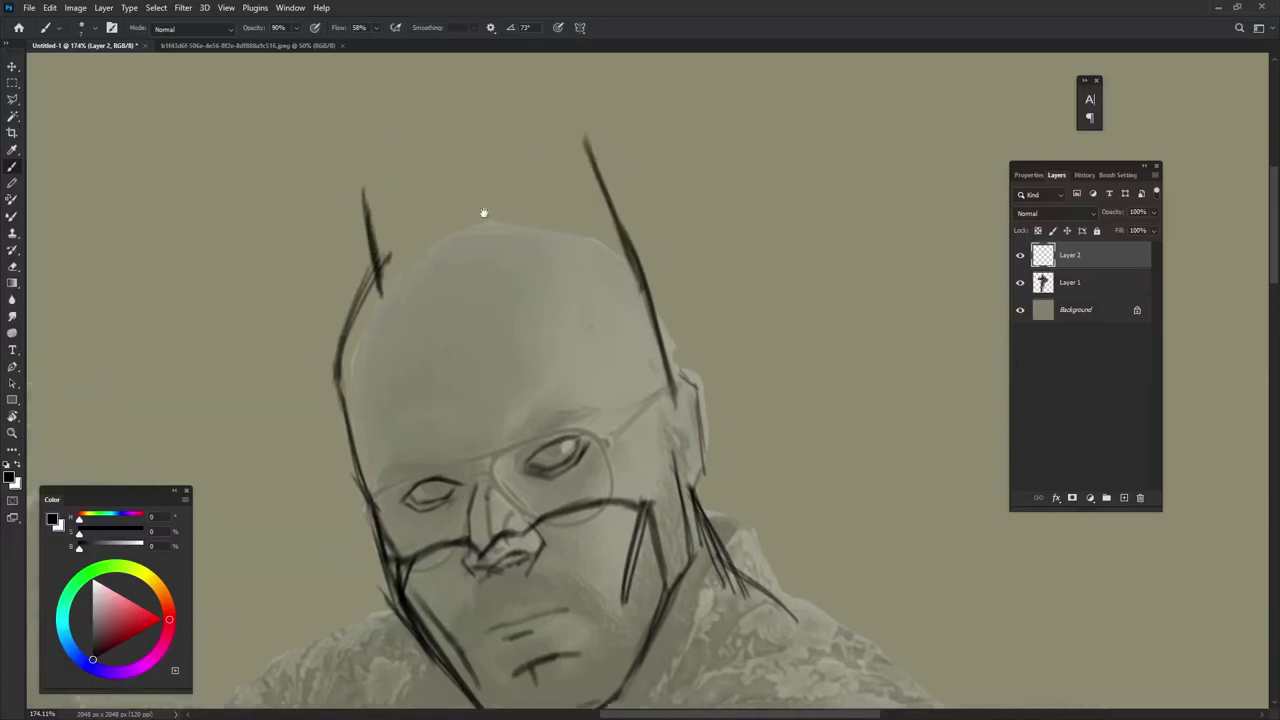
pyautogui.moveTo(370, 135)
pyautogui.mouseDown()
pyautogui.moveTo(380, 308)
pyautogui.moveTo(410, 255)
pyautogui.mouseUp()
pyautogui.moveTo(408, 255); pyautogui.dragTo(578, 212)
pyautogui.moveTo(540, 95); pyautogui.dragTo(592, 245)
pyautogui.scroll(-2, 552, 122)
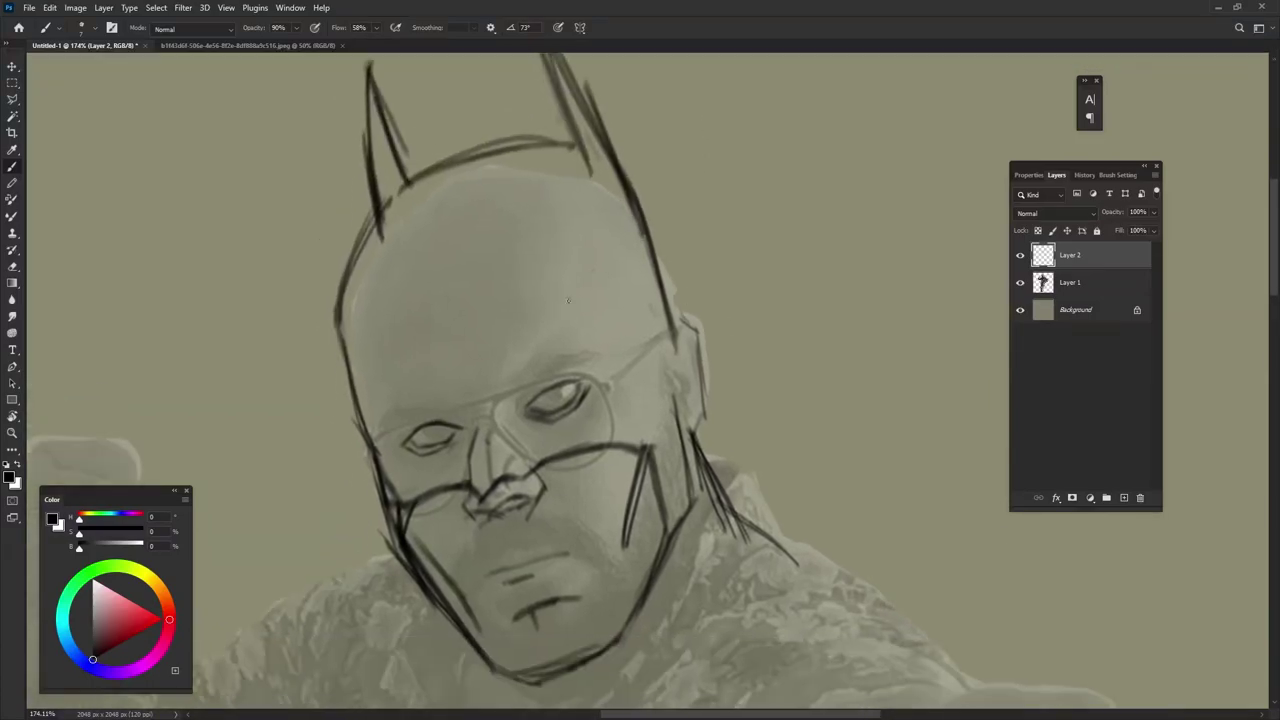
# - Draw the brow lines and mask outlines around both eyes
pyautogui.moveTo(566, 308); pyautogui.dragTo(490, 376)
pyautogui.moveTo(572, 168); pyautogui.dragTo(545, 312)
pyautogui.moveTo(358, 245)
pyautogui.mouseDown()
pyautogui.moveTo(505, 372)
pyautogui.moveTo(525, 338)
pyautogui.mouseUp()
pyautogui.moveTo(372, 424); pyautogui.dragTo(452, 488)
pyautogui.moveTo(376, 448); pyautogui.dragTo(466, 488)
pyautogui.moveTo(612, 338); pyautogui.dragTo(578, 434)
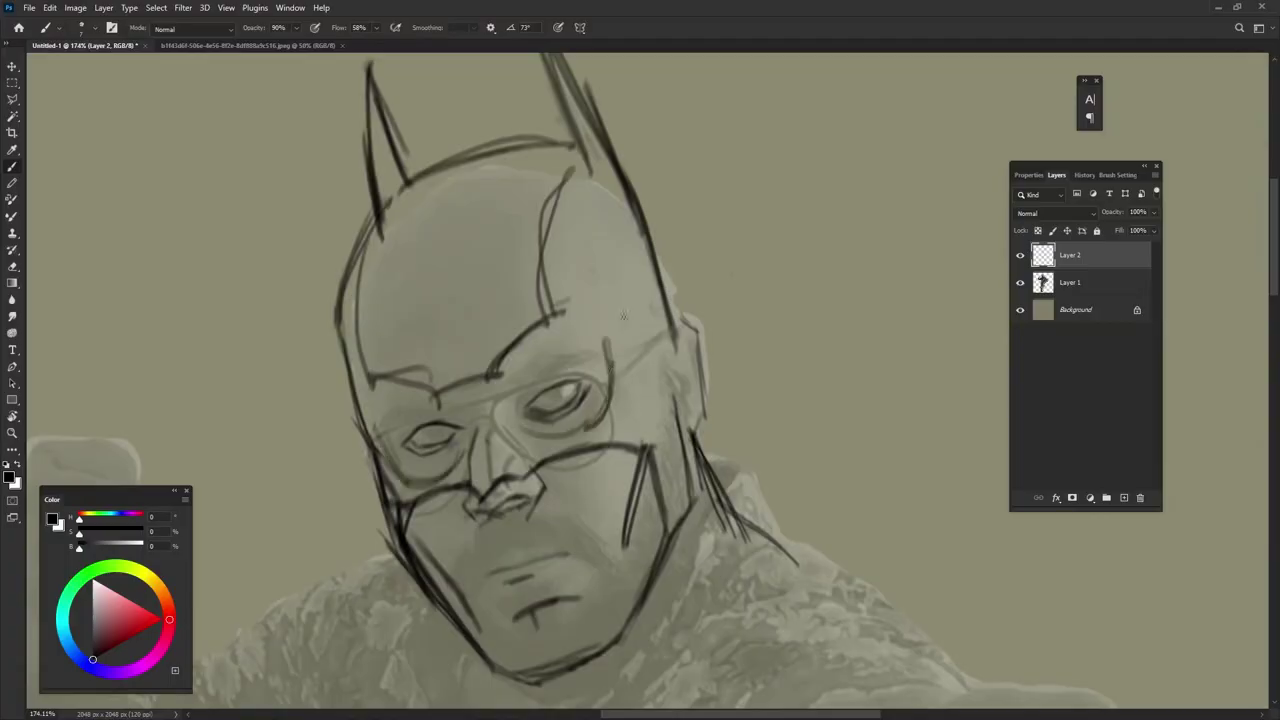
# - Draw neck strokes and collar lines below the chin
pyautogui.moveTo(512, 410); pyautogui.dragTo(604, 332)
pyautogui.moveTo(366, 432); pyautogui.dragTo(494, 400)
pyautogui.moveTo(623, 354); pyautogui.dragTo(548, 250)
pyautogui.moveTo(614, 316); pyautogui.dragTo(676, 476)
pyautogui.moveTo(632, 398); pyautogui.dragTo(677, 363)
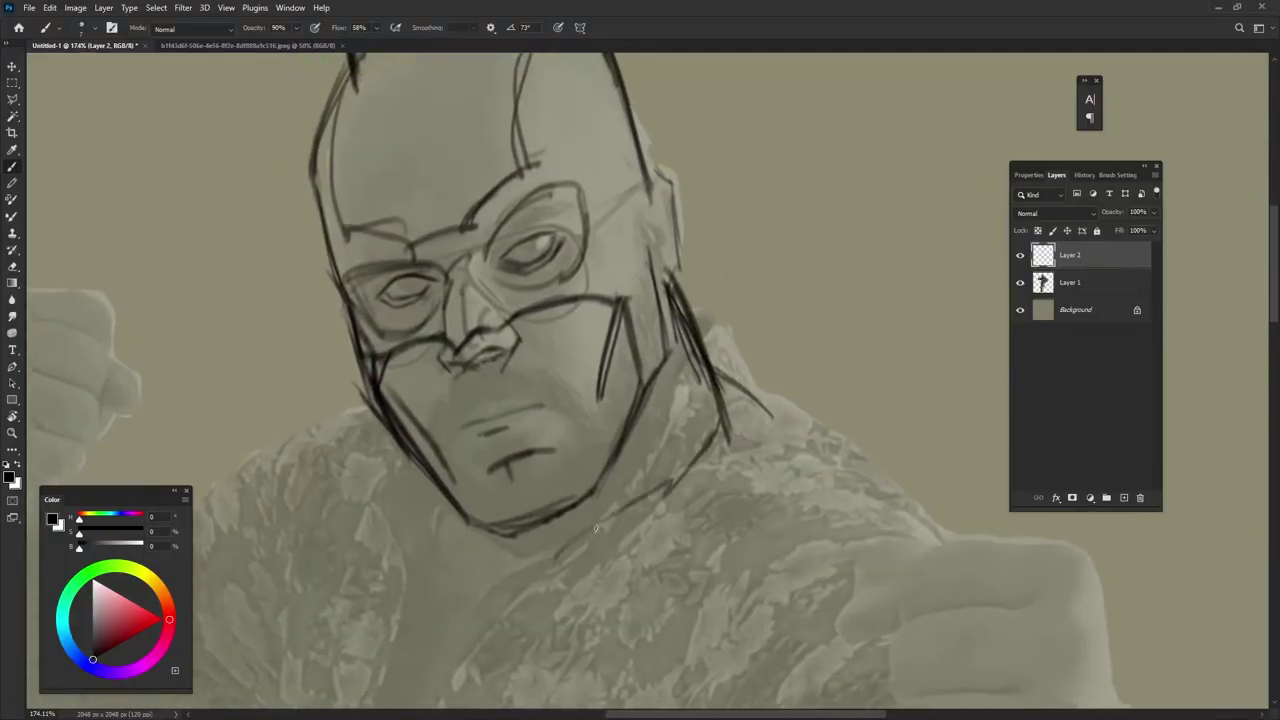
pyautogui.moveTo(480, 614); pyautogui.dragTo(684, 486)
pyautogui.moveTo(436, 493)
pyautogui.mouseDown()
pyautogui.moveTo(437, 590)
pyautogui.moveTo(349, 507)
pyautogui.mouseUp()
# - Sketch curves and strokes for the right and left shoulders
pyautogui.moveTo(626, 300); pyautogui.dragTo(822, 425)
pyautogui.moveTo(600, 400); pyautogui.dragTo(650, 385)
pyautogui.moveTo(656, 395); pyautogui.dragTo(572, 590)
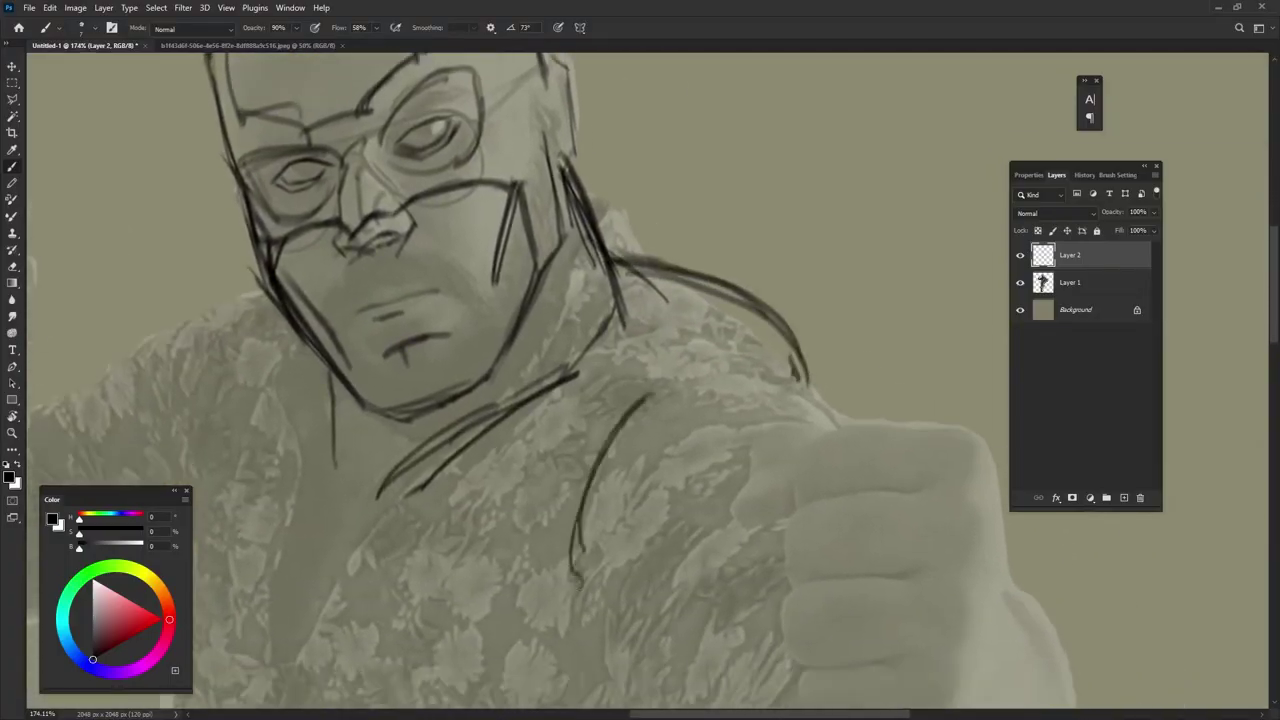
pyautogui.moveTo(680, 420); pyautogui.dragTo(834, 385)
pyautogui.moveTo(650, 400); pyautogui.dragTo(830, 385)
pyautogui.moveTo(462, 268)
pyautogui.mouseDown()
pyautogui.moveTo(355, 340)
pyautogui.moveTo(328, 375)
pyautogui.mouseUp()
# - Add more right-shoulder strokes and the trapezius line up to the neck
pyautogui.moveTo(834, 374); pyautogui.dragTo(777, 479)
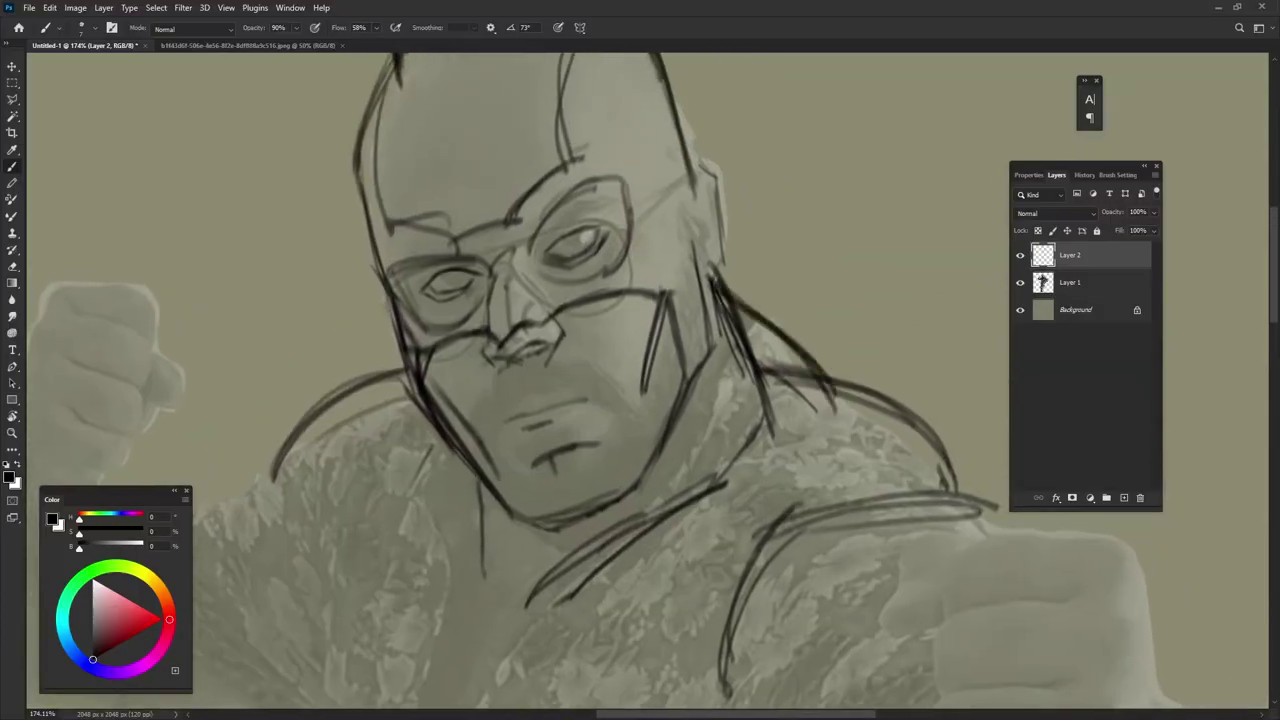
pyautogui.moveTo(700, 250); pyautogui.dragTo(825, 372)
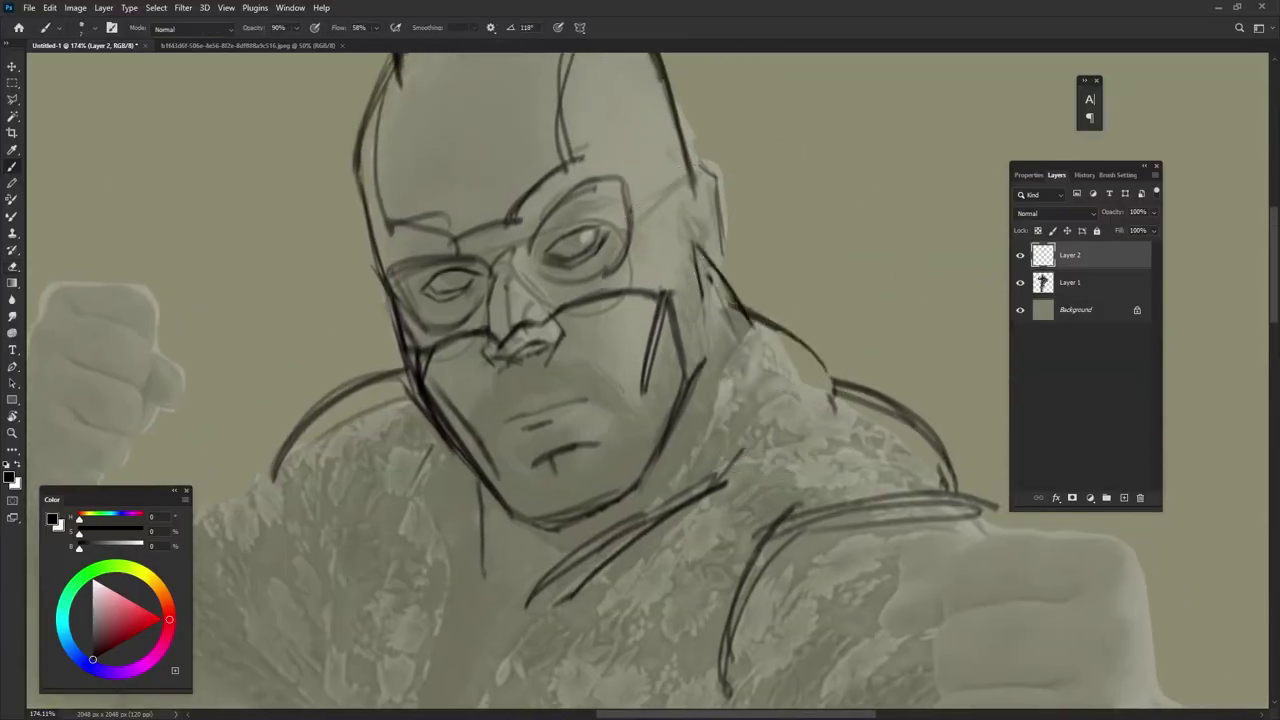
pyautogui.moveTo(780, 335)
pyautogui.mouseDown()
pyautogui.moveTo(836, 425)
pyautogui.moveTo(630, 535)
pyautogui.mouseUp()
pyautogui.moveTo(795, 425); pyautogui.dragTo(960, 365)
pyautogui.moveTo(870, 365); pyautogui.dragTo(980, 485)
# - Draw the forearm hook stroke and the curve along the top of the extended fist
pyautogui.moveTo(611, 587)
pyautogui.mouseDown()
pyautogui.moveTo(516, 452)
pyautogui.moveTo(457, 402)
pyautogui.mouseUp()
pyautogui.moveTo(610, 360); pyautogui.dragTo(636, 548)
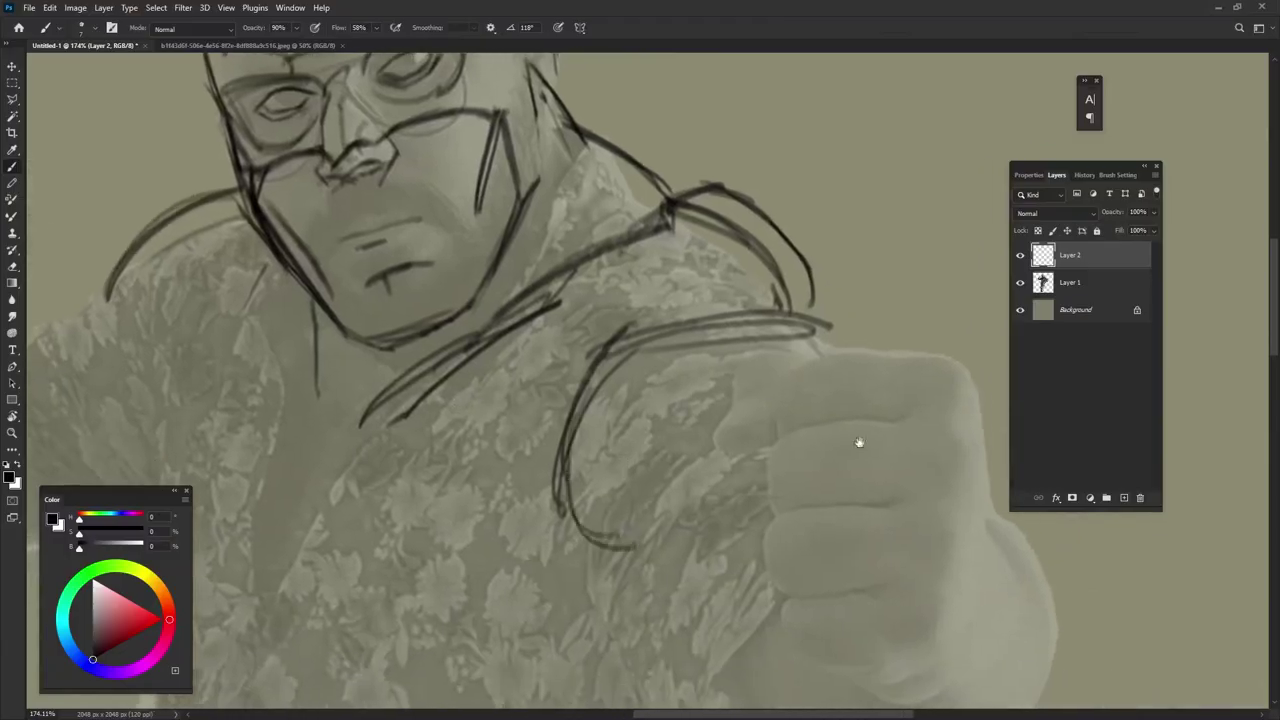
pyautogui.moveTo(857, 443); pyautogui.dragTo(806, 365)
pyautogui.moveTo(744, 264); pyautogui.dragTo(684, 281)
pyautogui.moveTo(739, 327); pyautogui.dragTo(656, 332)
pyautogui.moveTo(696, 270); pyautogui.dragTo(860, 290)
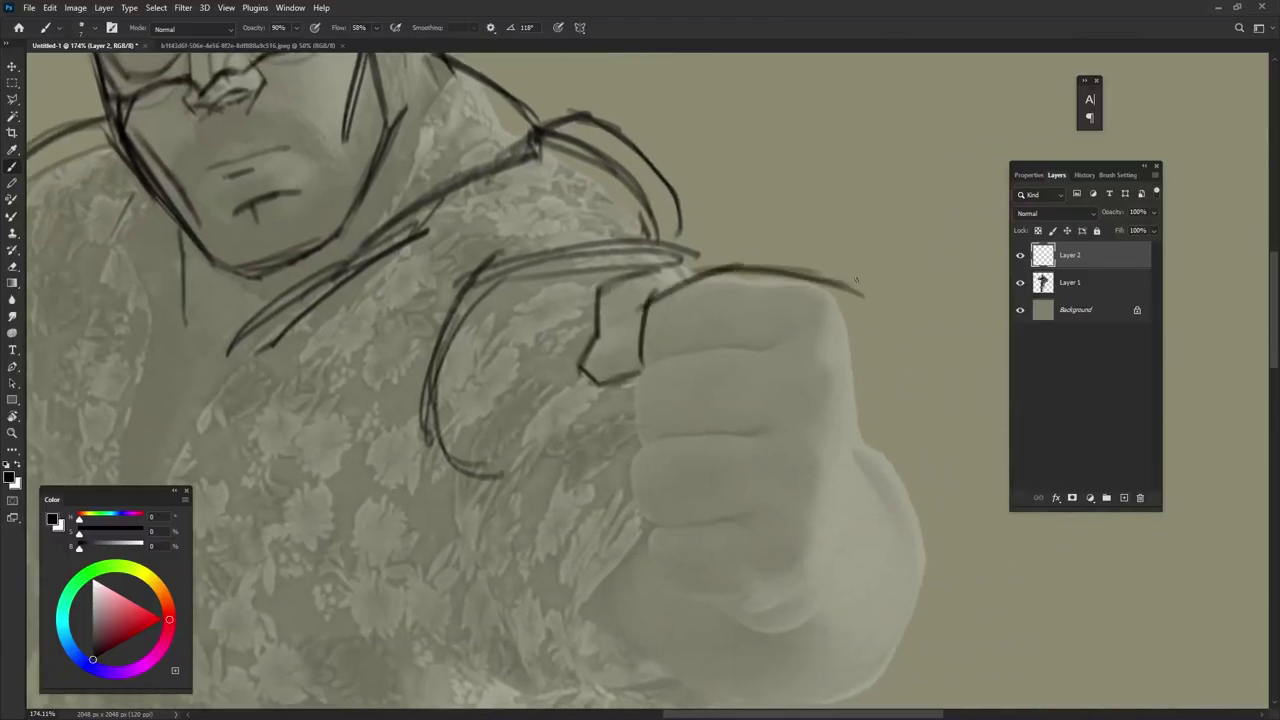
# - Draw the fist's zigzag knuckle line, three finger loops and knuckle segments
pyautogui.moveTo(842, 368); pyautogui.dragTo(818, 515)
pyautogui.moveTo(815, 460); pyautogui.dragTo(795, 490)
pyautogui.moveTo(840, 375); pyautogui.dragTo(800, 410)
pyautogui.moveTo(850, 300); pyautogui.dragTo(800, 345)
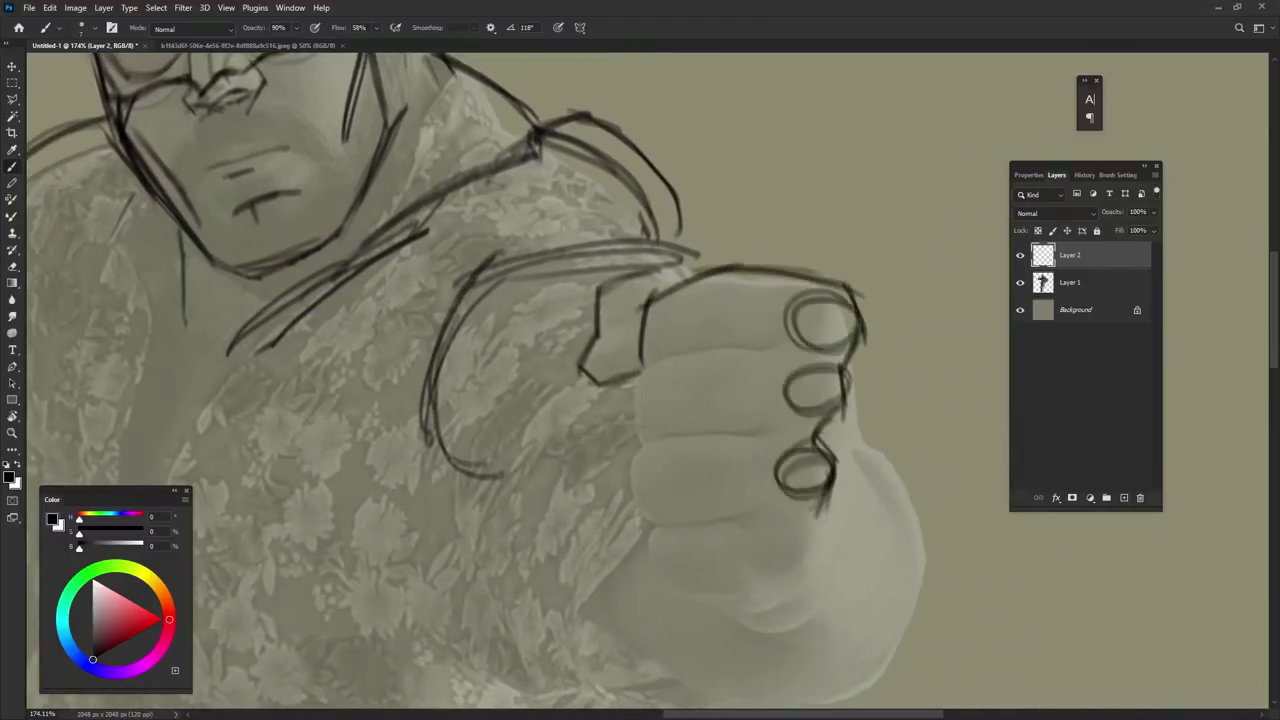
pyautogui.moveTo(615, 383)
pyautogui.mouseDown()
pyautogui.moveTo(775, 347)
pyautogui.moveTo(638, 445)
pyautogui.mouseUp()
pyautogui.moveTo(640, 445)
pyautogui.mouseDown()
pyautogui.moveTo(790, 422)
pyautogui.moveTo(655, 530)
pyautogui.moveTo(770, 508)
pyautogui.mouseUp()
# - Outline the fist's bottom, outer and lower contours with finger lines
pyautogui.moveTo(655, 535)
pyautogui.mouseDown()
pyautogui.moveTo(650, 590)
pyautogui.moveTo(742, 612)
pyautogui.moveTo(825, 607)
pyautogui.mouseUp()
pyautogui.moveTo(855, 315)
pyautogui.mouseDown()
pyautogui.moveTo(935, 630)
pyautogui.moveTo(865, 548)
pyautogui.mouseUp()
pyautogui.moveTo(885, 390); pyautogui.dragTo(870, 612)
pyautogui.moveTo(705, 525)
pyautogui.mouseDown()
pyautogui.moveTo(760, 668)
pyautogui.moveTo(936, 548)
pyautogui.mouseUp()
pyautogui.moveTo(700, 450); pyautogui.dragTo(638, 380)
pyautogui.moveTo(812, 354)
pyautogui.mouseDown()
pyautogui.moveTo(822, 406)
pyautogui.moveTo(830, 350)
pyautogui.moveTo(925, 340)
pyautogui.mouseUp()
# - Sketch a hatched grip shape beside the fist
pyautogui.moveTo(925, 345); pyautogui.dragTo(915, 385)
pyautogui.moveTo(800, 375); pyautogui.dragTo(928, 395)
pyautogui.moveTo(860, 350); pyautogui.dragTo(870, 480)
pyautogui.moveTo(905, 370); pyautogui.dragTo(910, 478)
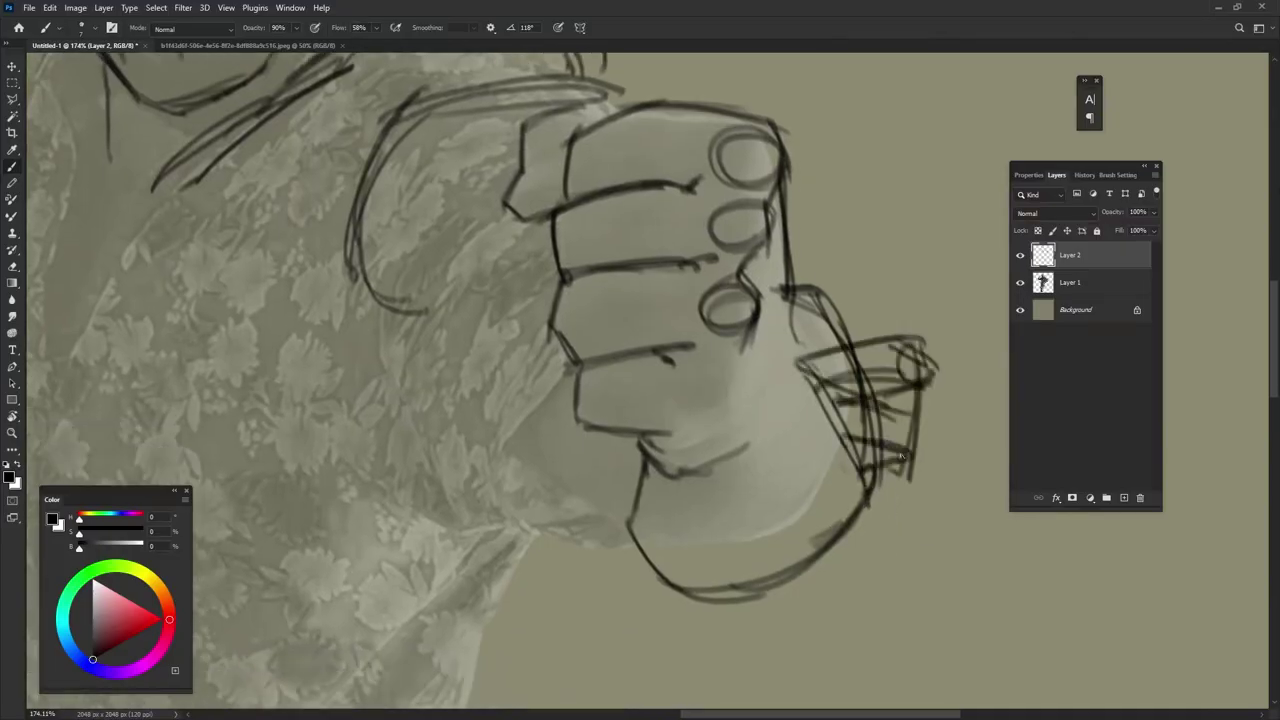
pyautogui.moveTo(818, 400); pyautogui.dragTo(922, 412)
# - Erase the grip hatching, switching to a different eraser tip
pyautogui.press('e')
pyautogui.moveTo(840, 360); pyautogui.dragTo(760, 520)
pyautogui.moveTo(785, 360); pyautogui.dragTo(810, 450)
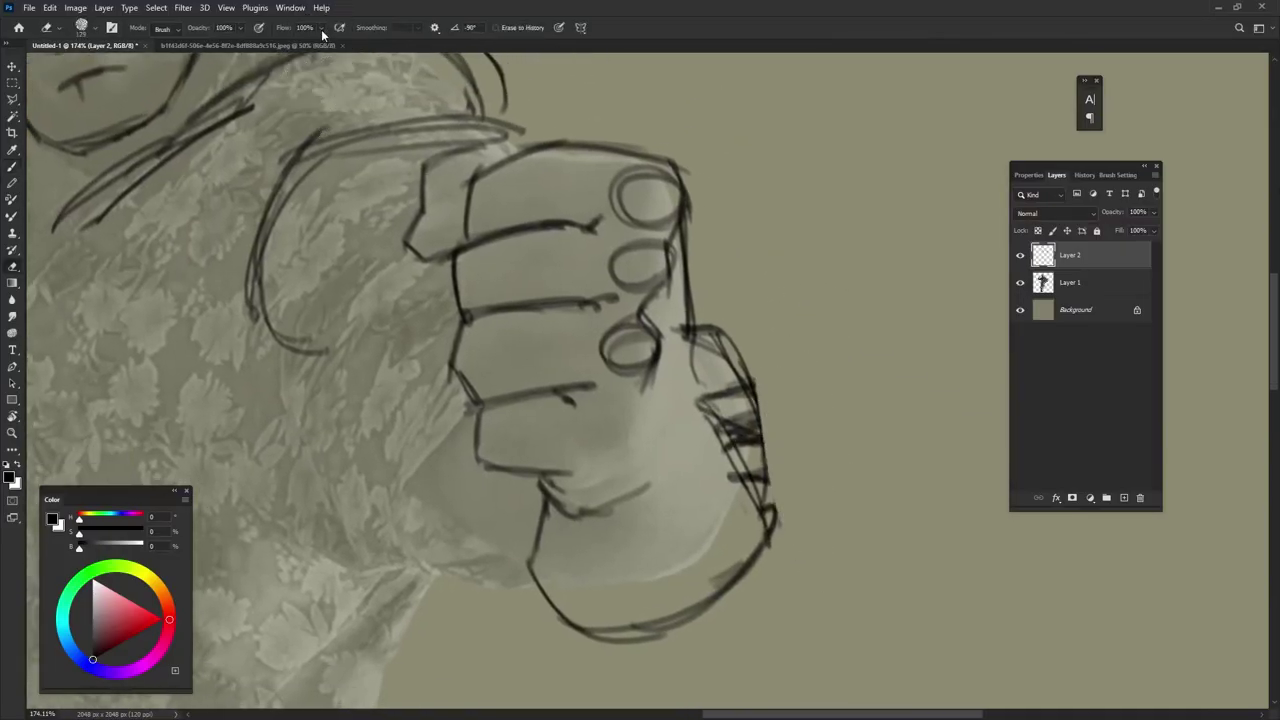
pyautogui.click(1118, 175)
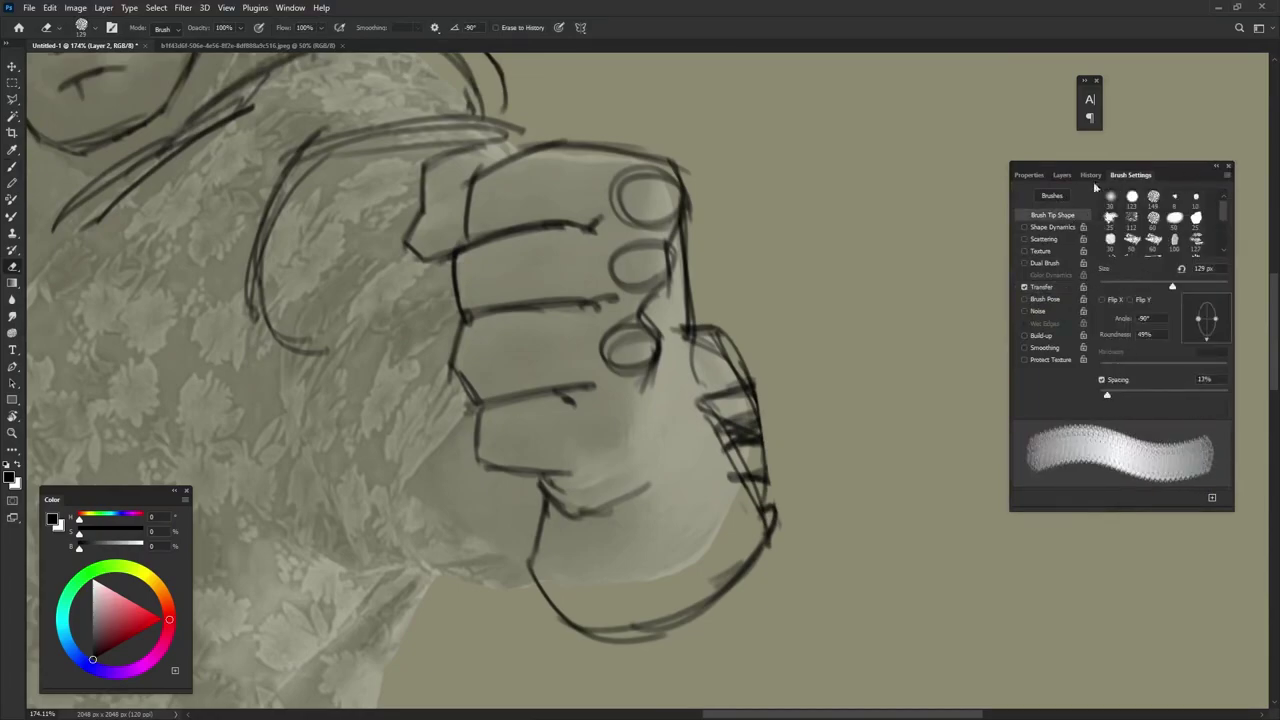
pyautogui.click(1057, 175)
pyautogui.moveTo(735, 410); pyautogui.dragTo(728, 470)
# - Draw a new contour with short hatch strokes along the fist's right edge
pyautogui.press('b')
pyautogui.moveTo(695, 330)
pyautogui.mouseDown()
pyautogui.moveTo(765, 385)
pyautogui.moveTo(783, 550)
pyautogui.mouseUp()
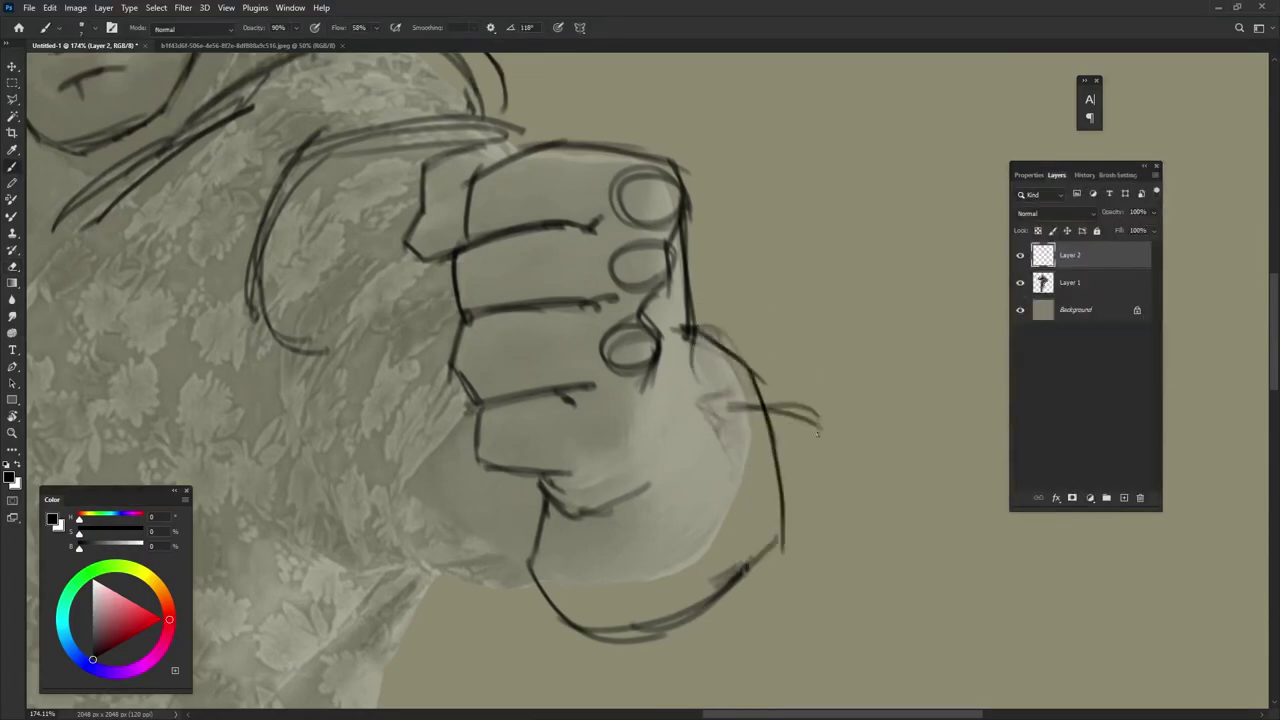
pyautogui.moveTo(730, 405); pyautogui.dragTo(818, 420)
pyautogui.moveTo(735, 425); pyautogui.dragTo(812, 445)
pyautogui.moveTo(752, 462)
pyautogui.mouseDown()
pyautogui.moveTo(800, 477)
pyautogui.moveTo(786, 530)
pyautogui.mouseUp()
# - Firm up the fist's left edge and underside with curves and hatch strokes
pyautogui.moveTo(500, 400); pyautogui.dragTo(650, 370)
pyautogui.moveTo(612, 566); pyautogui.dragTo(678, 566)
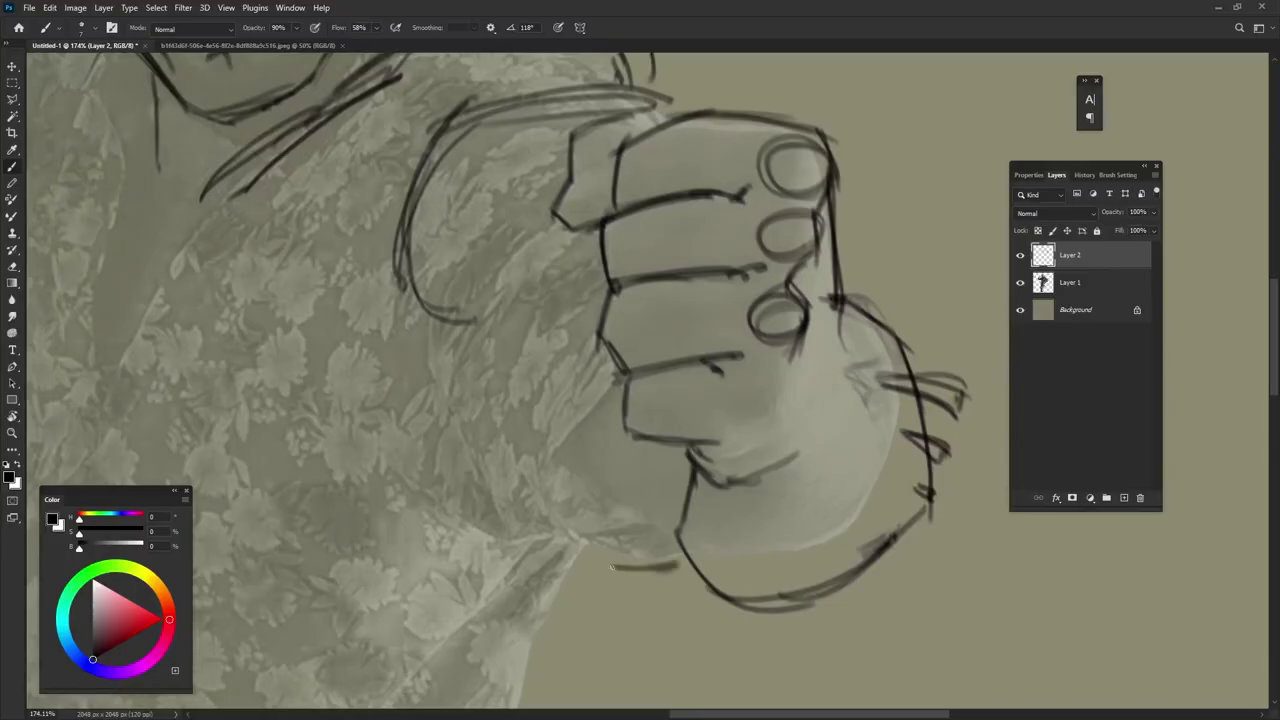
pyautogui.moveTo(500, 430); pyautogui.dragTo(615, 550)
pyautogui.moveTo(566, 222); pyautogui.dragTo(520, 425)
pyautogui.moveTo(570, 330); pyautogui.dragTo(590, 425)
pyautogui.moveTo(595, 340); pyautogui.dragTo(609, 432)
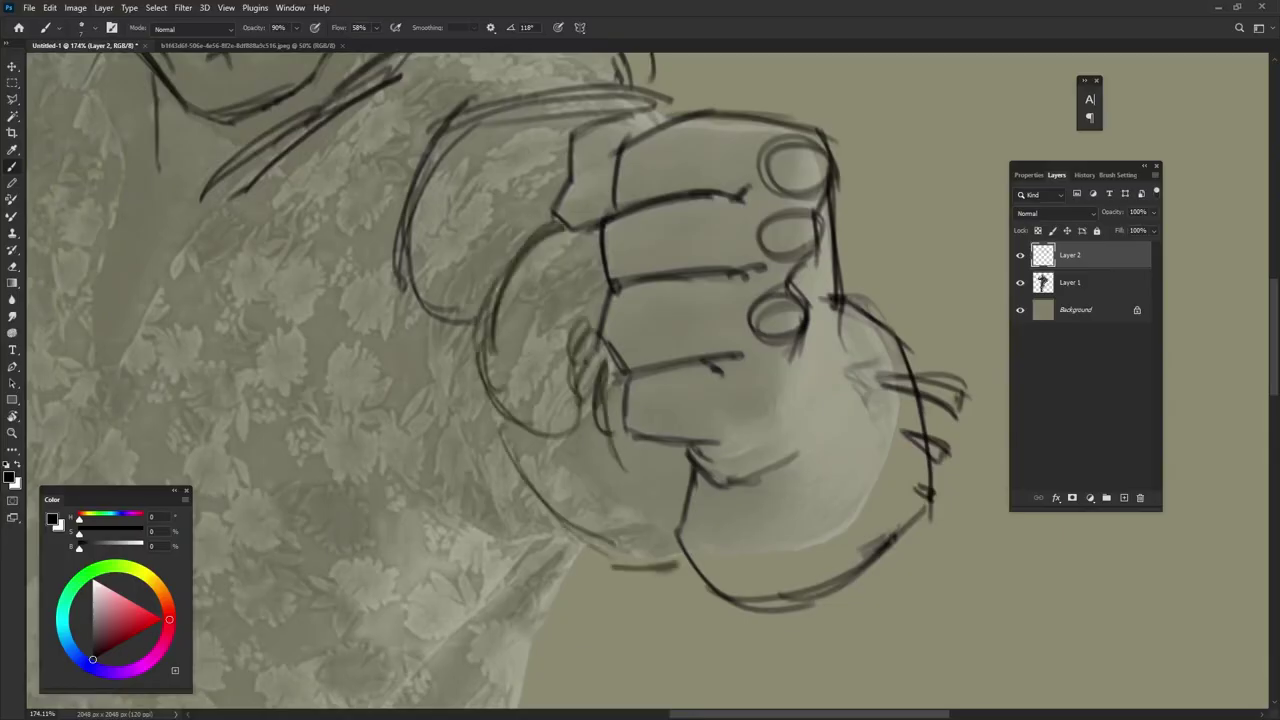
pyautogui.moveTo(495, 350); pyautogui.dragTo(660, 575)
# - Add brush strokes along the fist's bottom edge
pyautogui.moveTo(605, 385); pyautogui.dragTo(690, 520)
pyautogui.moveTo(615, 460); pyautogui.dragTo(755, 620)
pyautogui.moveTo(700, 575); pyautogui.dragTo(855, 630)
pyautogui.scroll(-3, 640, 400)
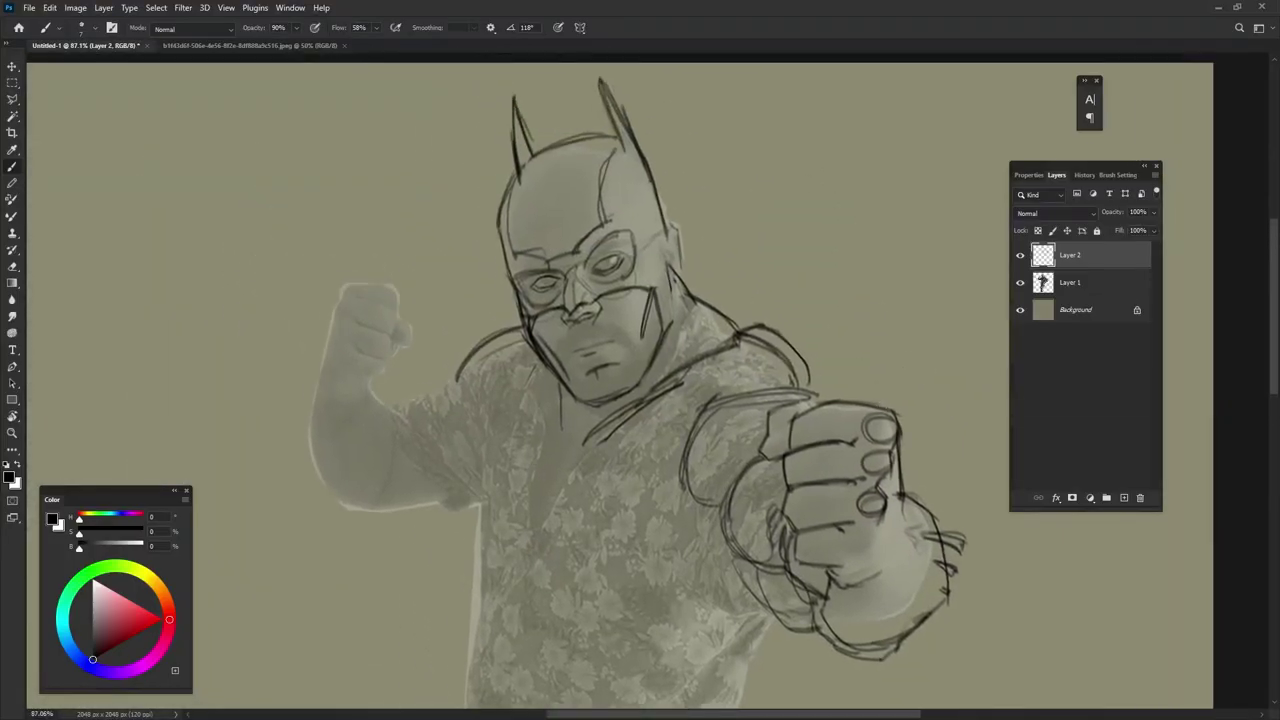
# - Outline the torso's left side and sketch lines across the chest and below the fist
pyautogui.moveTo(509, 344); pyautogui.dragTo(475, 435)
pyautogui.moveTo(483, 388); pyautogui.dragTo(460, 530)
pyautogui.moveTo(701, 517); pyautogui.dragTo(470, 600)
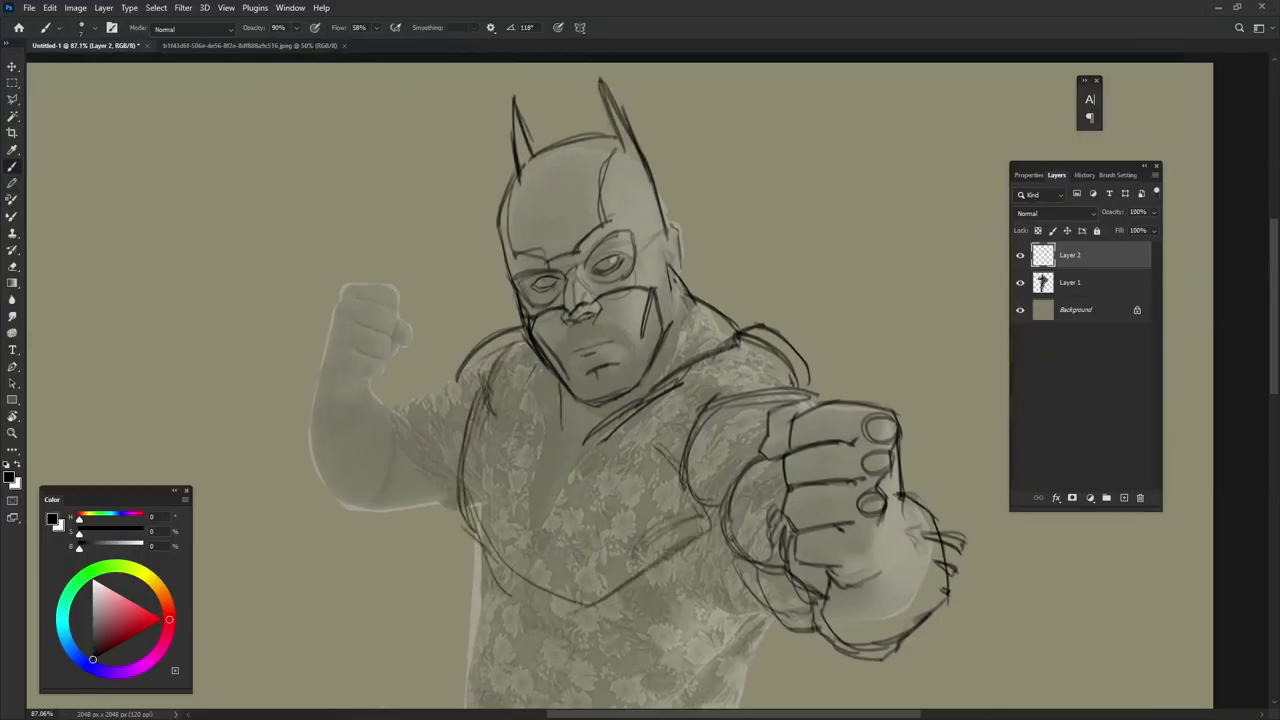
pyautogui.scroll(-2, 640, 400)
pyautogui.moveTo(500, 465); pyautogui.dragTo(595, 555)
pyautogui.scroll(-2, 640, 400)
pyautogui.moveTo(782, 462); pyautogui.dragTo(672, 550)
# - Add contour strokes down the left torso and across the lower torso
pyautogui.moveTo(536, 380); pyautogui.dragTo(466, 600)
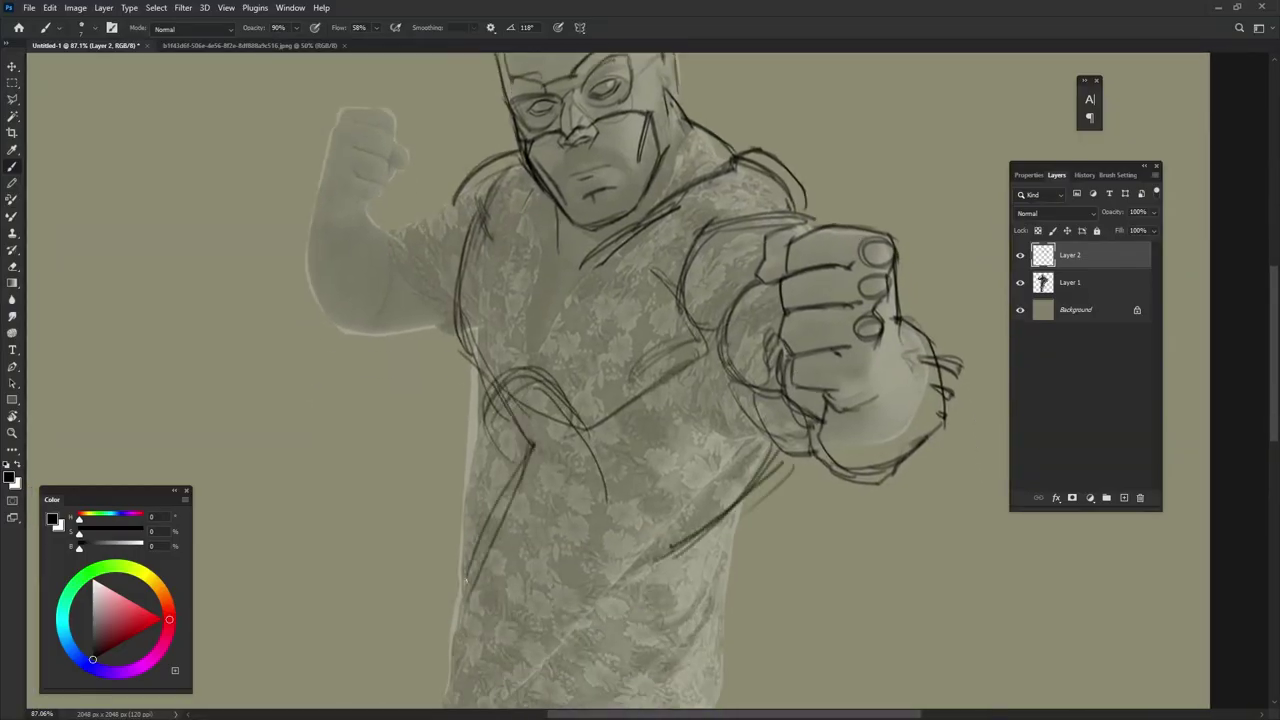
pyautogui.moveTo(530, 402); pyautogui.dragTo(450, 630)
pyautogui.moveTo(566, 220); pyautogui.dragTo(500, 455)
pyautogui.scroll(-2, 560, 450)
pyautogui.moveTo(488, 518); pyautogui.dragTo(684, 496)
pyautogui.moveTo(676, 450); pyautogui.dragTo(476, 556)
pyautogui.moveTo(484, 414); pyautogui.dragTo(456, 540)
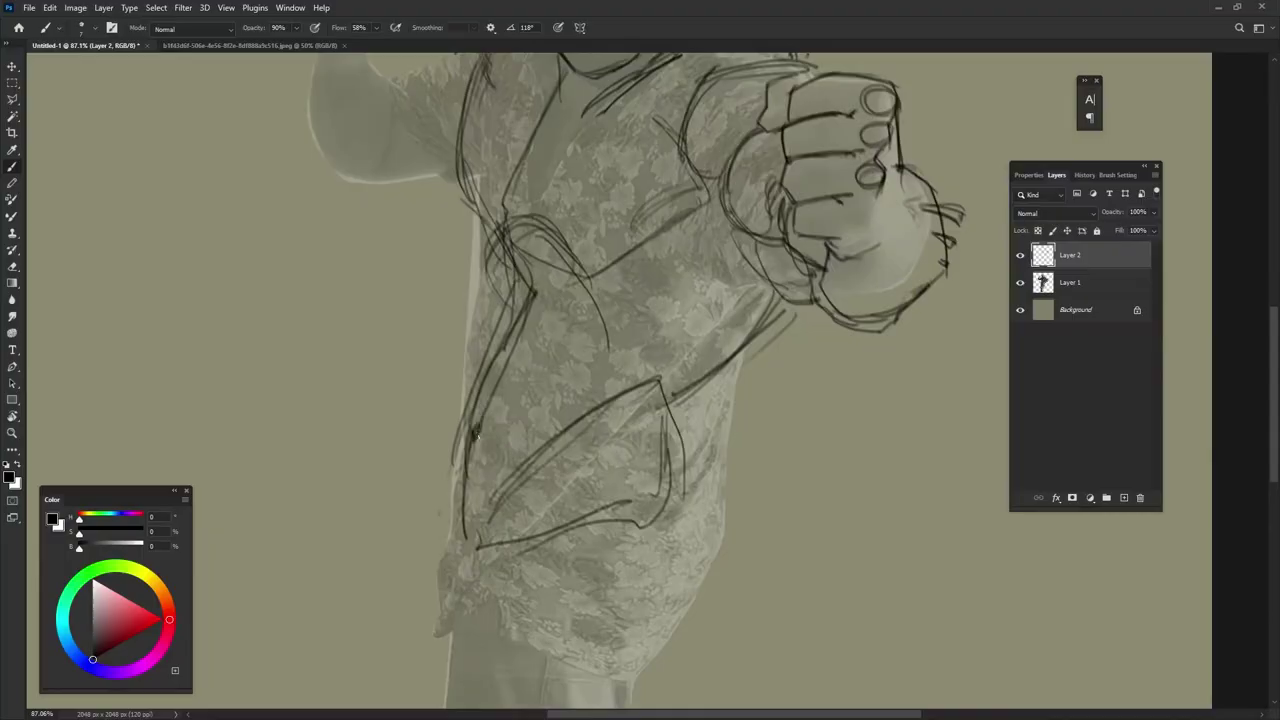
pyautogui.scroll(2, 640, 400)
# - Sketch more strokes on the chest and lines below the fist
pyautogui.moveTo(536, 248); pyautogui.dragTo(482, 556)
pyautogui.moveTo(714, 458)
pyautogui.mouseDown()
pyautogui.moveTo(532, 510)
pyautogui.moveTo(600, 520)
pyautogui.mouseUp()
pyautogui.moveTo(788, 430); pyautogui.dragTo(690, 470)
pyautogui.scroll(2, 640, 400)
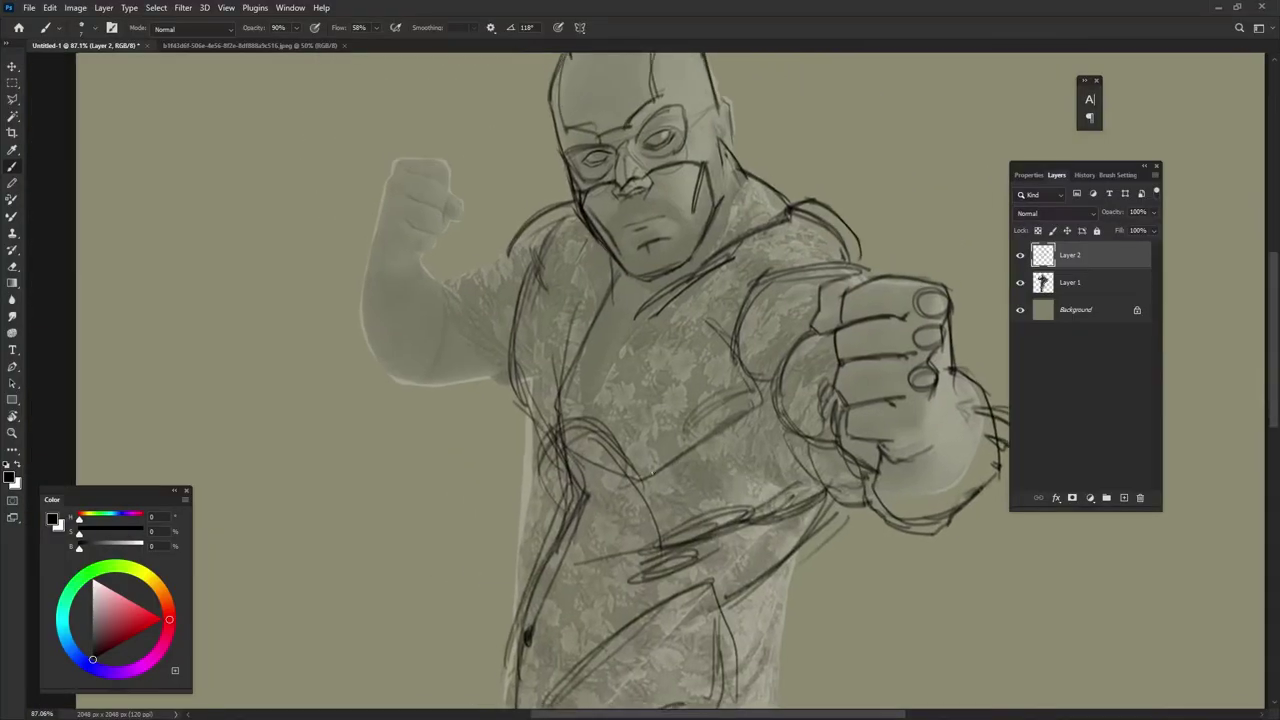
pyautogui.moveTo(678, 296); pyautogui.dragTo(560, 434)
pyautogui.moveTo(730, 292); pyautogui.dragTo(566, 342)
pyautogui.moveTo(734, 322); pyautogui.dragTo(576, 358)
pyautogui.hscroll(-1, 640, 400)
# - Add strokes on the left chest and arm
pyautogui.moveTo(680, 322); pyautogui.dragTo(580, 446)
pyautogui.scroll(2, 640, 400)
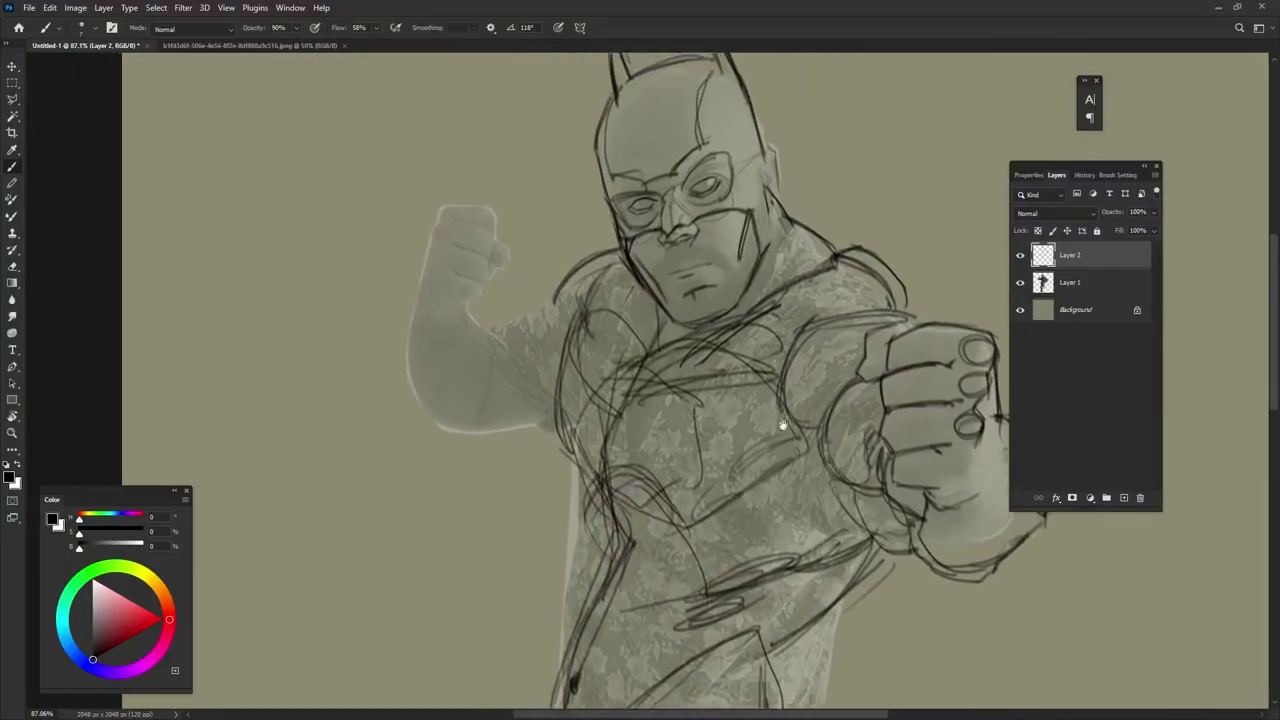
pyautogui.hscroll(-1, 640, 400)
pyautogui.moveTo(616, 366); pyautogui.dragTo(540, 436)
pyautogui.moveTo(552, 354); pyautogui.dragTo(506, 508)
# - Outline the raised arm's left edge around the elbow and the forearm's underside
pyautogui.moveTo(468, 306); pyautogui.dragTo(546, 462)
pyautogui.moveTo(452, 332); pyautogui.dragTo(464, 512)
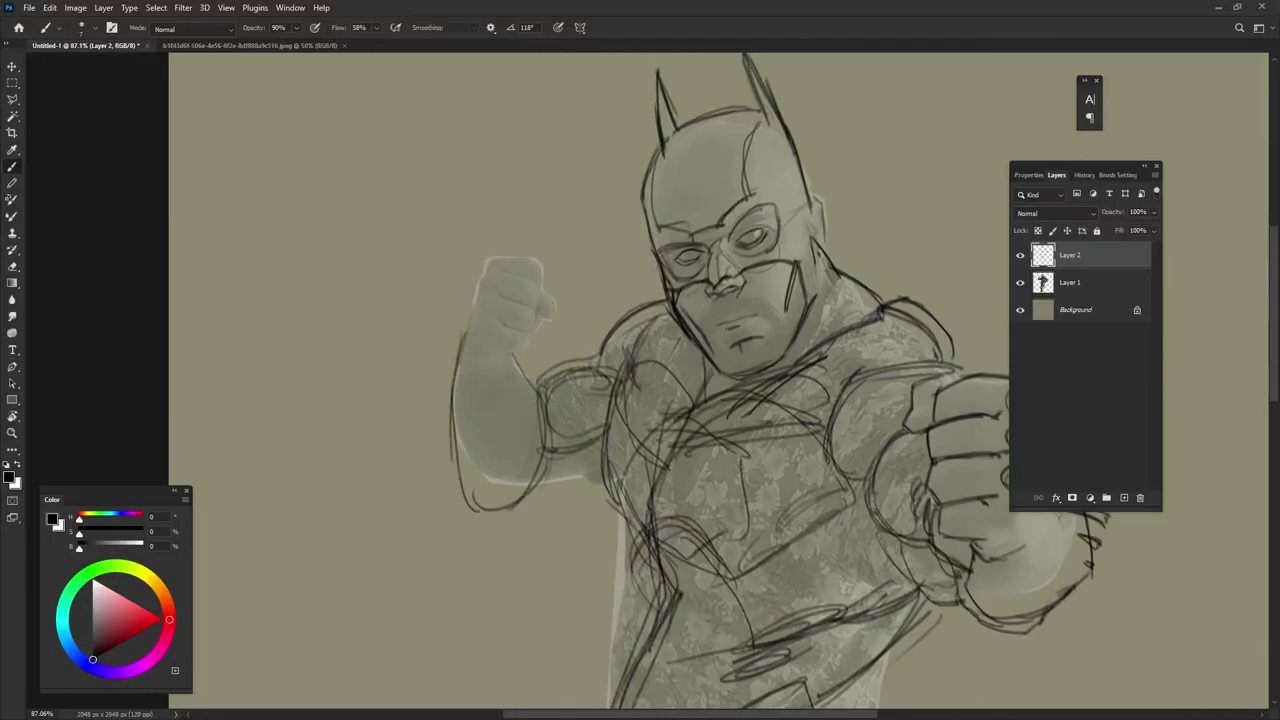
pyautogui.moveTo(584, 503); pyautogui.dragTo(506, 506)
pyautogui.moveTo(456, 362); pyautogui.dragTo(466, 522)
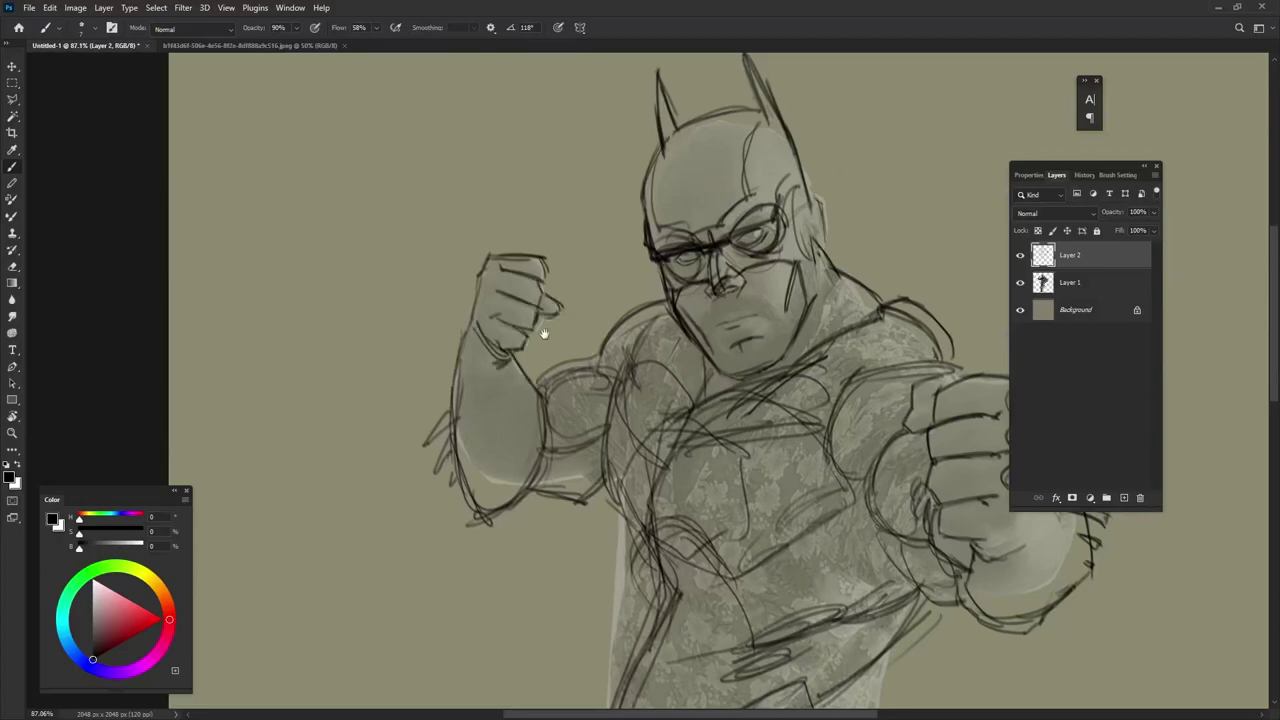
# - Sketch dark strokes across the lower chest and down the left torso
pyautogui.moveTo(790, 240); pyautogui.dragTo(830, 370)
pyautogui.moveTo(700, 400); pyautogui.dragTo(605, 225)
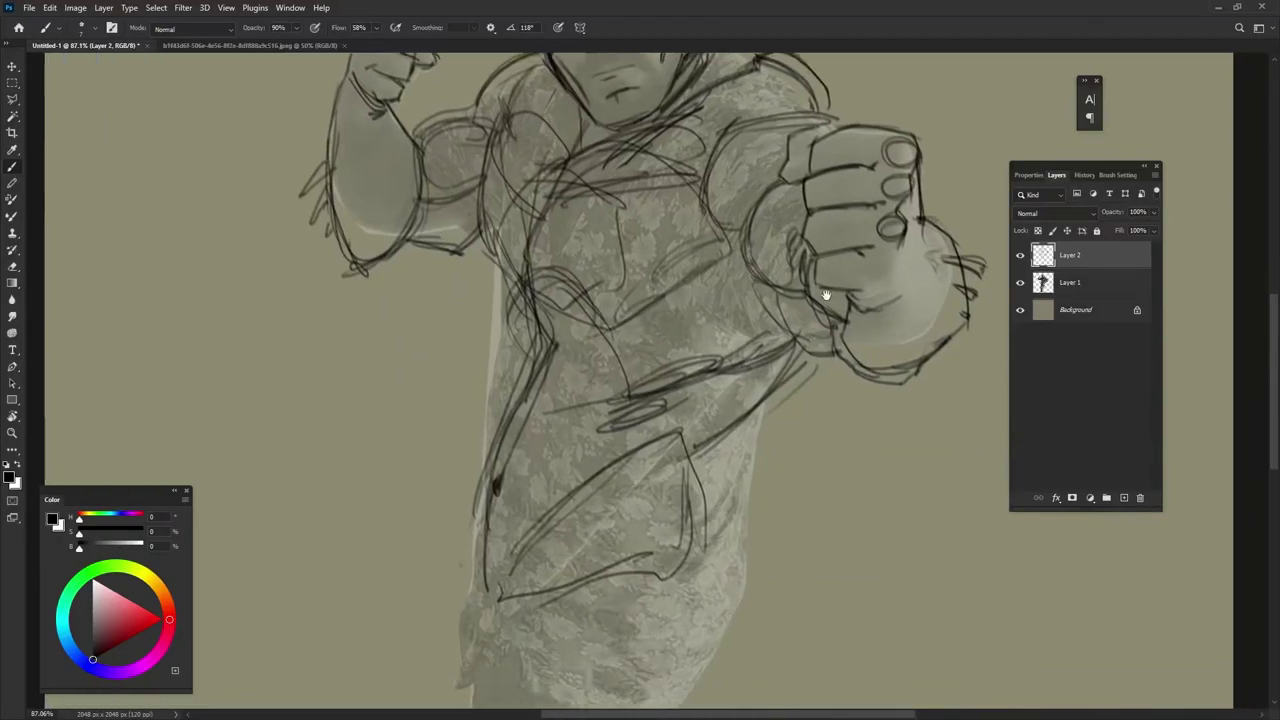
pyautogui.moveTo(560, 280)
pyautogui.mouseDown()
pyautogui.moveTo(520, 410)
pyautogui.moveTo(714, 370)
pyautogui.mouseUp()
pyautogui.moveTo(658, 424); pyautogui.dragTo(750, 338)
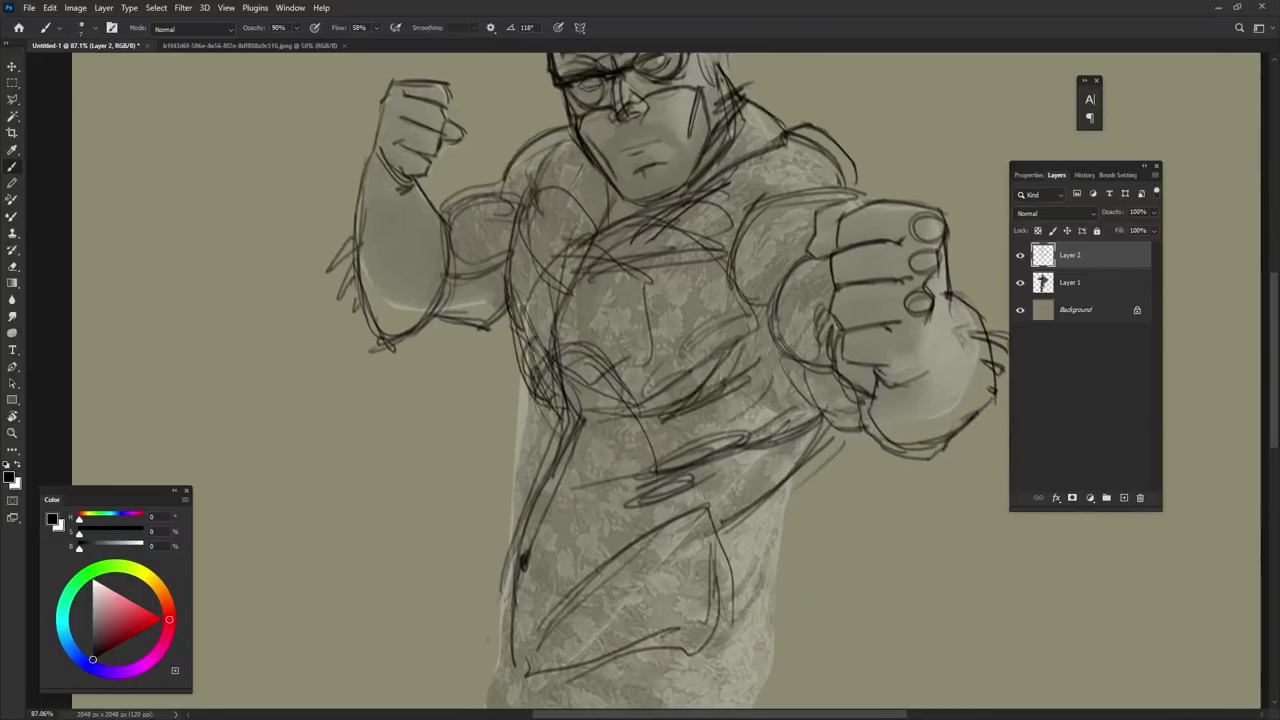
pyautogui.moveTo(830, 420)
pyautogui.mouseDown()
pyautogui.moveTo(705, 466)
pyautogui.moveTo(718, 535)
pyautogui.mouseUp()
pyautogui.moveTo(660, 485); pyautogui.dragTo(556, 588)
pyautogui.moveTo(600, 430)
pyautogui.mouseDown()
pyautogui.moveTo(525, 552)
pyautogui.moveTo(498, 668)
pyautogui.mouseUp()
# - Hatch the chest, lower torso and its left edge, plus oval and horizontal belt hatching
pyautogui.moveTo(760, 398); pyautogui.dragTo(625, 462)
pyautogui.moveTo(600, 400); pyautogui.dragTo(632, 330)
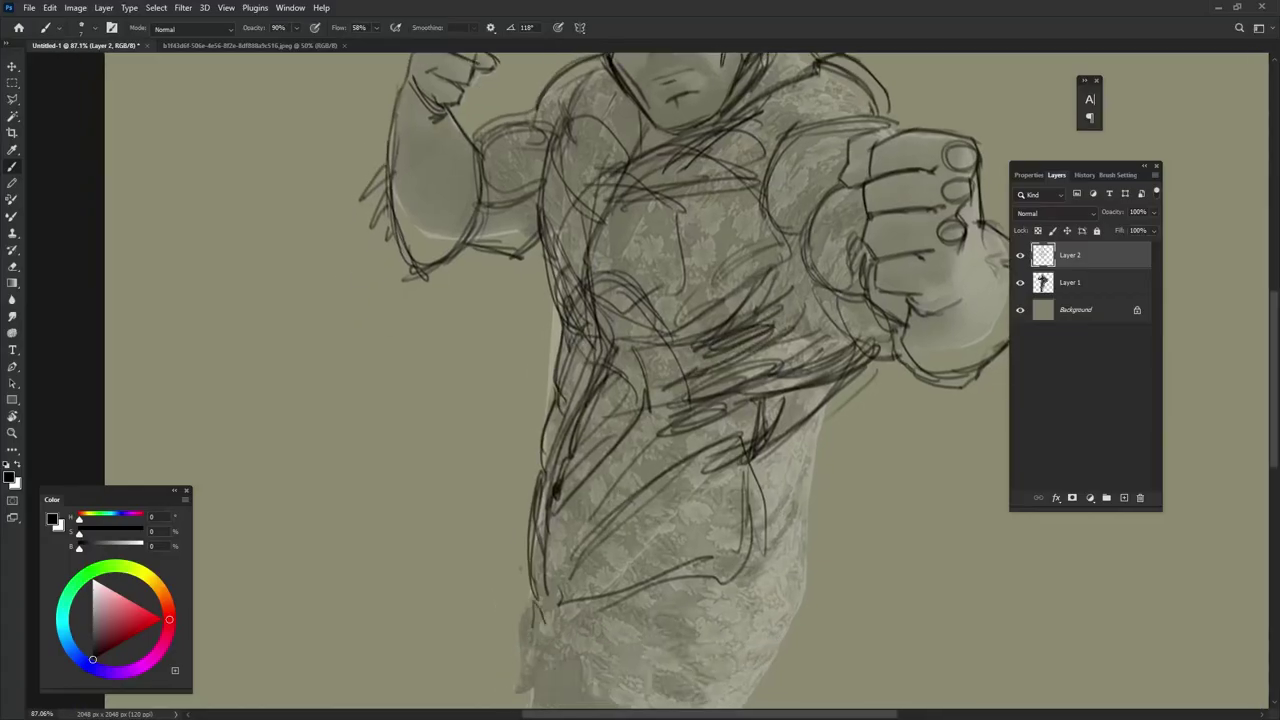
pyautogui.moveTo(540, 605)
pyautogui.mouseDown()
pyautogui.moveTo(780, 522)
pyautogui.moveTo(790, 530)
pyautogui.mouseUp()
pyautogui.moveTo(520, 560); pyautogui.dragTo(532, 680)
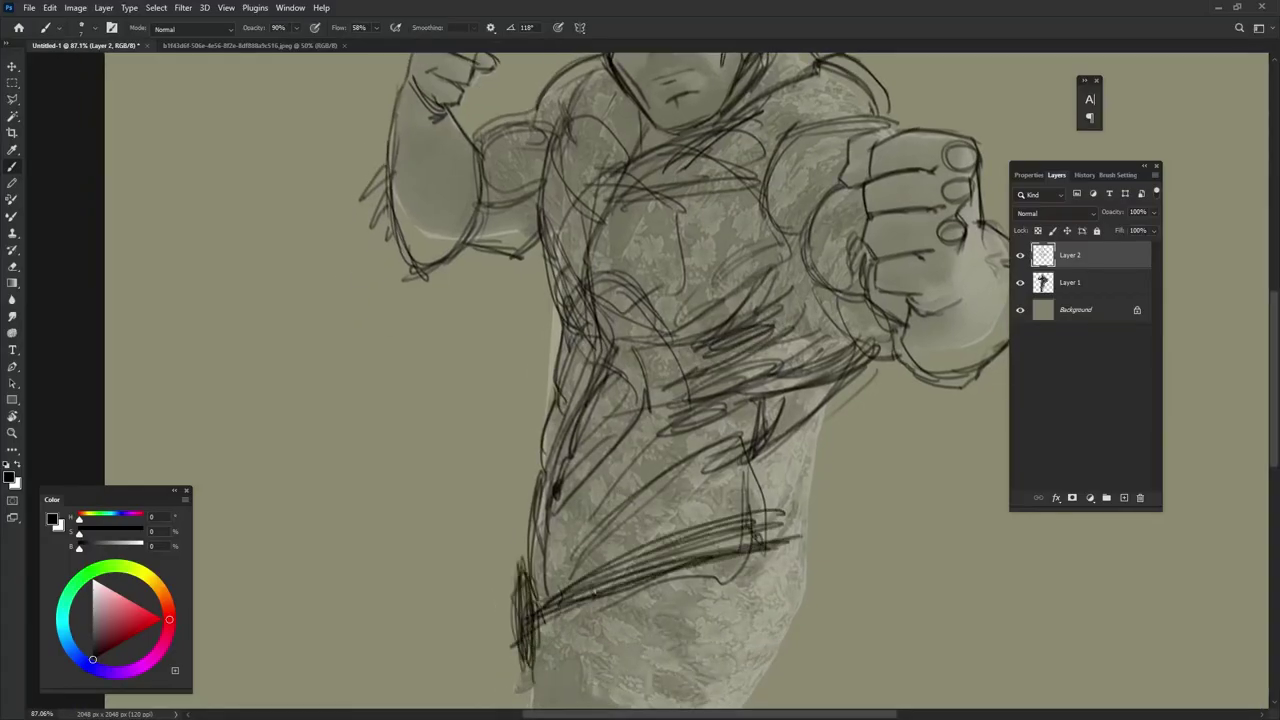
pyautogui.moveTo(565, 570); pyautogui.dragTo(585, 655)
pyautogui.moveTo(605, 548); pyautogui.dragTo(622, 640)
pyautogui.moveTo(800, 540); pyautogui.dragTo(645, 582)
# - Draw long contour strokes down the hip, torso edge and leg edges
pyautogui.moveTo(760, 450); pyautogui.dragTo(750, 525)
pyautogui.moveTo(837, 603)
pyautogui.mouseDown()
pyautogui.moveTo(822, 473)
pyautogui.moveTo(842, 418)
pyautogui.mouseUp()
pyautogui.moveTo(768, 352); pyautogui.dragTo(797, 513)
pyautogui.moveTo(700, 450); pyautogui.dragTo(728, 337)
pyautogui.moveTo(556, 330); pyautogui.dragTo(510, 622)
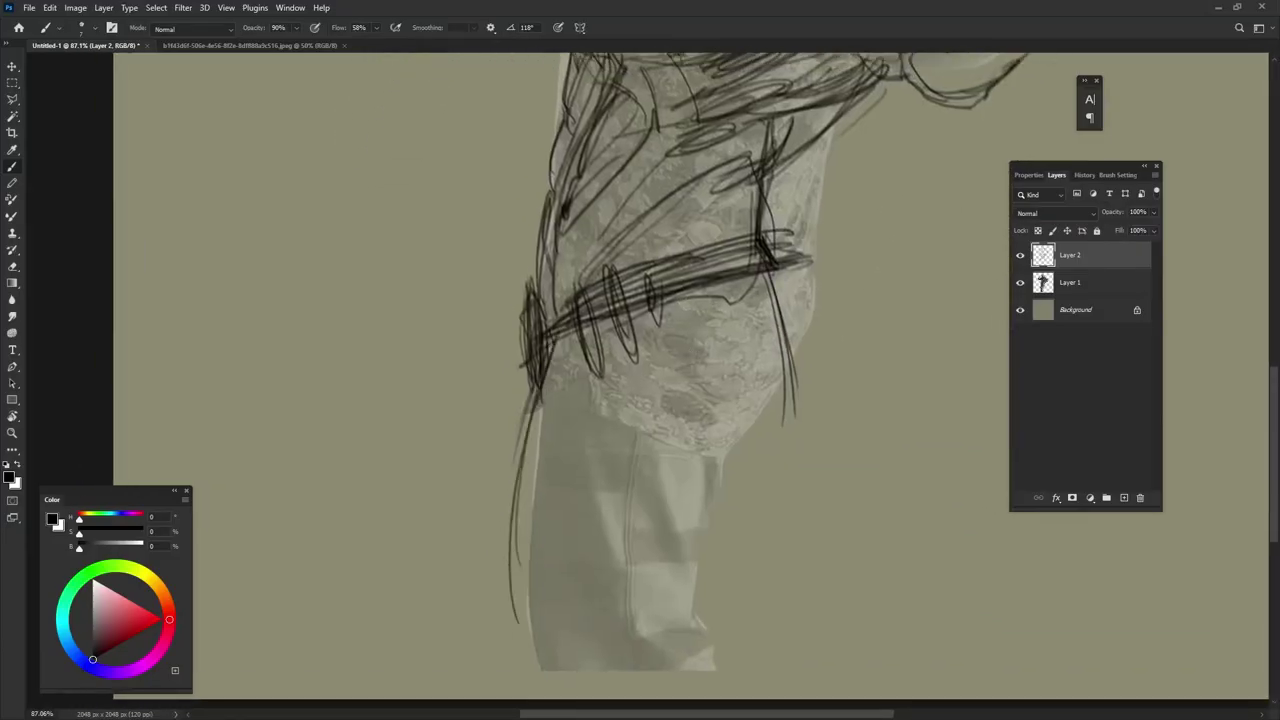
pyautogui.moveTo(552, 400); pyautogui.dragTo(500, 698)
pyautogui.moveTo(772, 300); pyautogui.dragTo(682, 566)
# - Add more strokes along the legs and view the whole figure
pyautogui.moveTo(720, 448); pyautogui.dragTo(664, 698)
pyautogui.moveTo(700, 500); pyautogui.dragTo(702, 478)
pyautogui.moveTo(560, 535); pyautogui.dragTo(545, 665)
pyautogui.moveTo(635, 475); pyautogui.dragTo(590, 655)
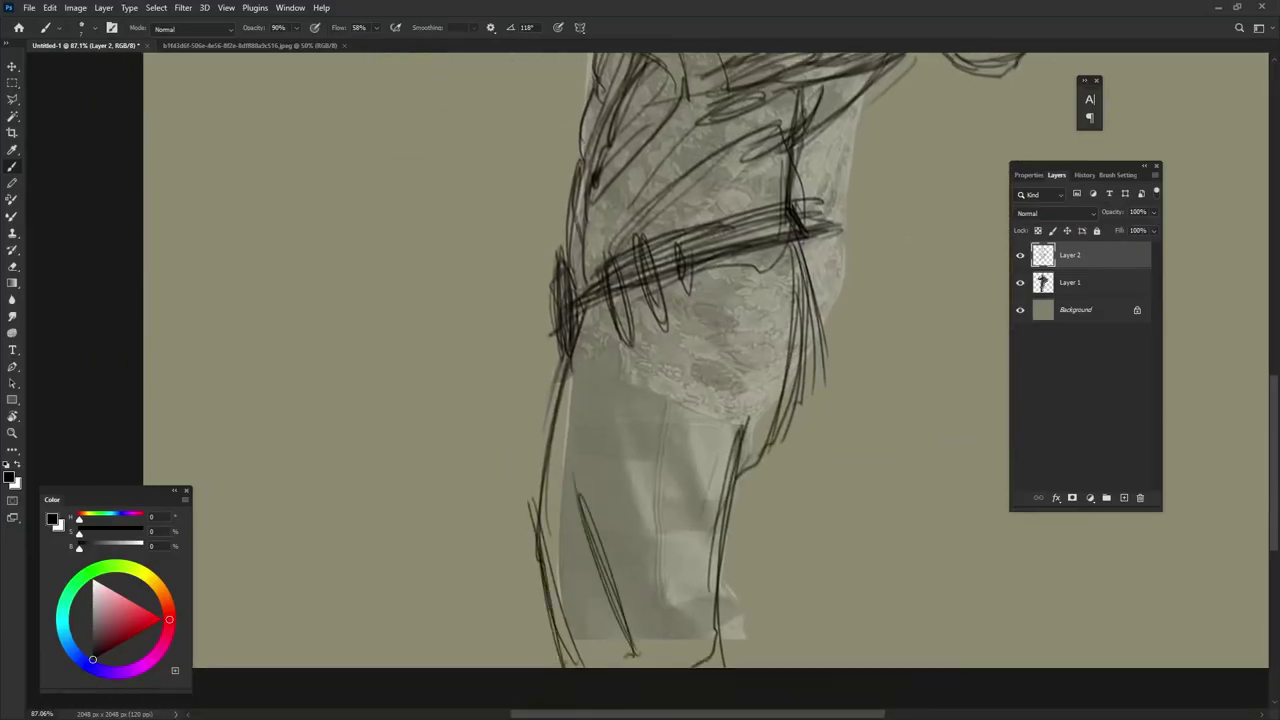
pyautogui.moveTo(565, 365); pyautogui.dragTo(515, 665)
pyautogui.moveTo(880, 370); pyautogui.dragTo(840, 540)
# - Hide the reference photo layer
pyautogui.click(1020, 282)
pyautogui.scroll(-5, 886, 417)
pyautogui.scroll(3, 859, 485)
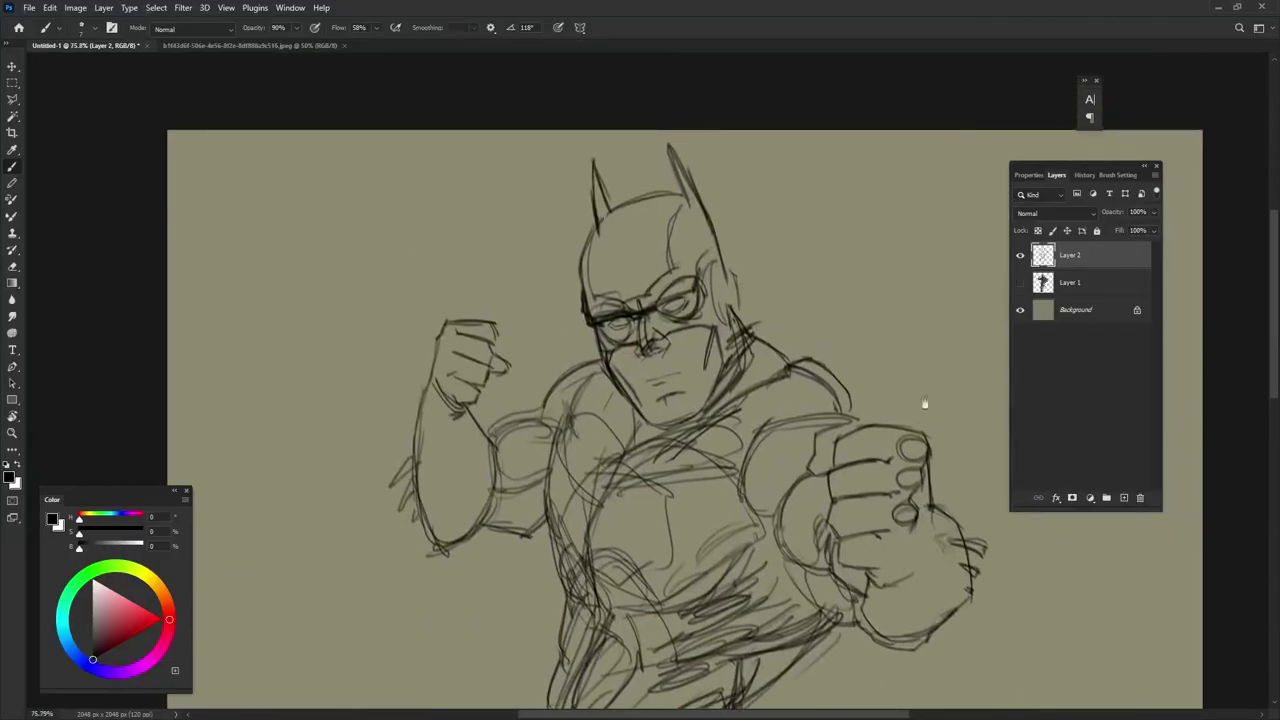
# - Lasso the sketched head, shift it down and right, and deselect
pyautogui.press('l')
pyautogui.moveTo(676, 144); pyautogui.dragTo(722, 214)
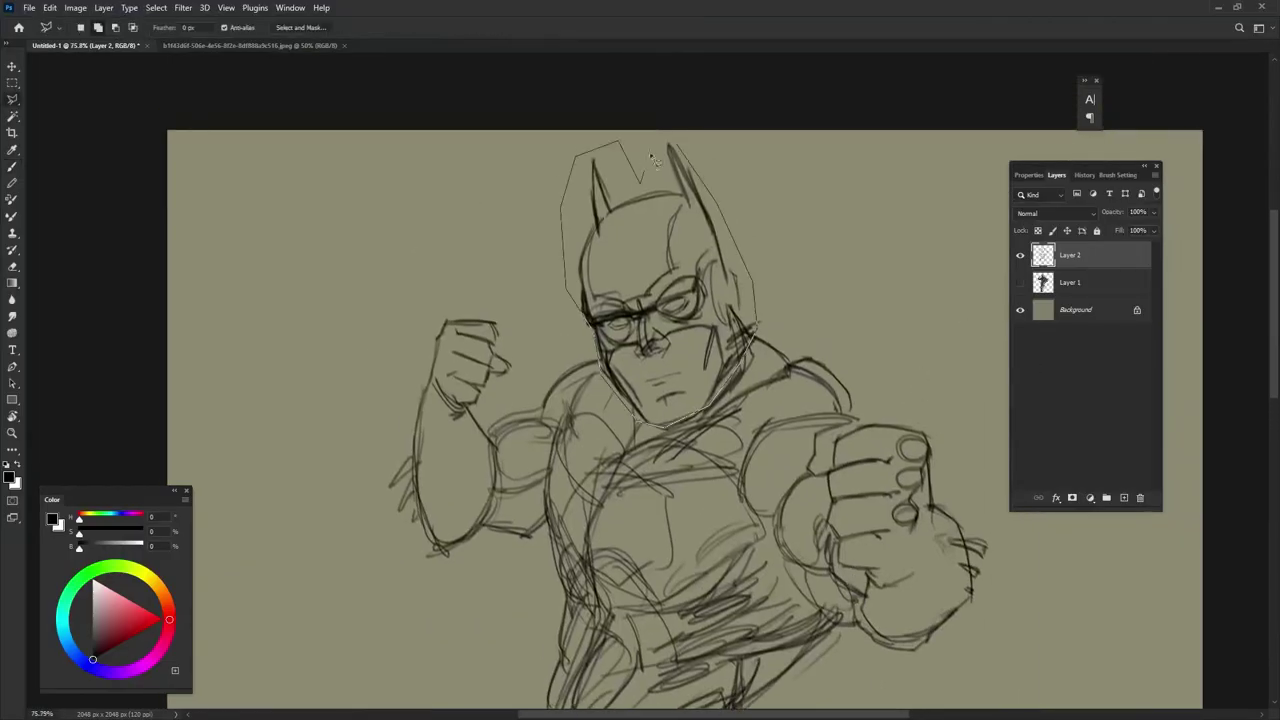
pyautogui.moveTo(651, 157); pyautogui.dragTo(641, 180)
pyautogui.press('v')
pyautogui.moveTo(611, 383)
pyautogui.mouseDown()
pyautogui.moveTo(623, 400)
pyautogui.moveTo(726, 436)
pyautogui.mouseUp()
pyautogui.hotkey('ctrl', 'd')
# - Build up dense diagonal hatching across the chest with the brush
pyautogui.press('b')
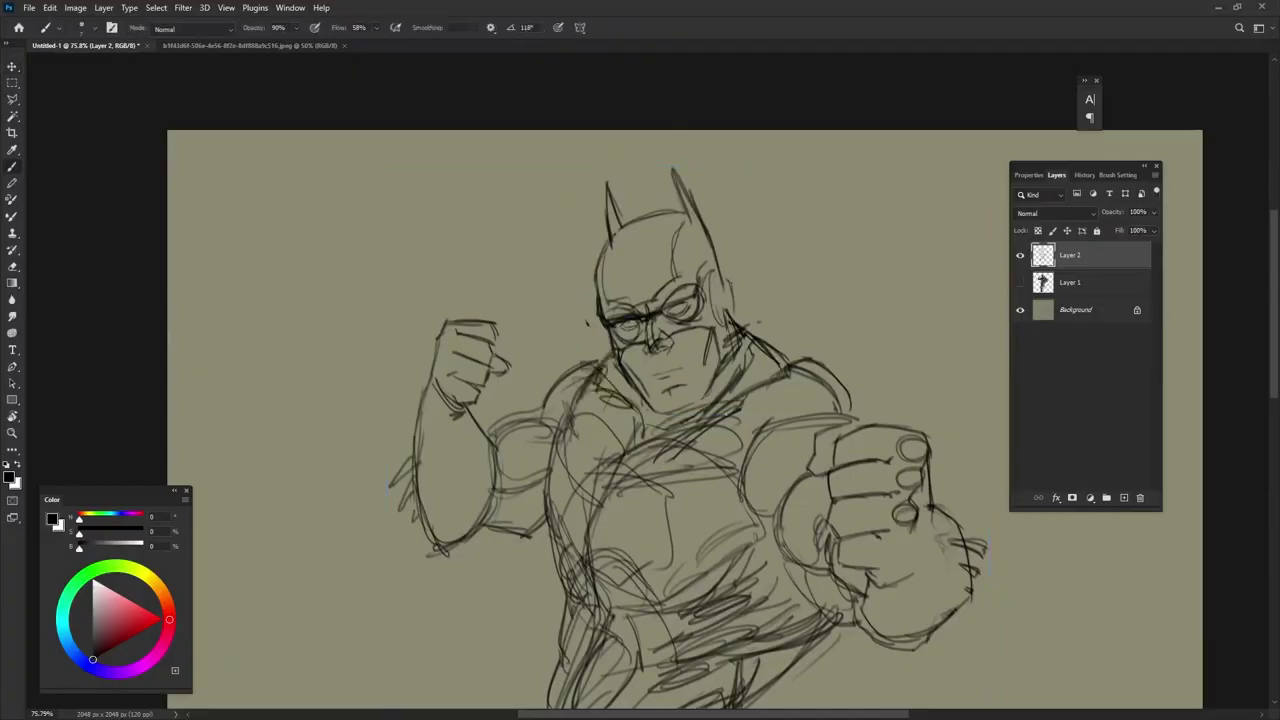
pyautogui.moveTo(700, 480); pyautogui.dragTo(704, 395)
pyautogui.moveTo(592, 326); pyautogui.dragTo(716, 476)
pyautogui.moveTo(710, 385); pyautogui.dragTo(596, 478)
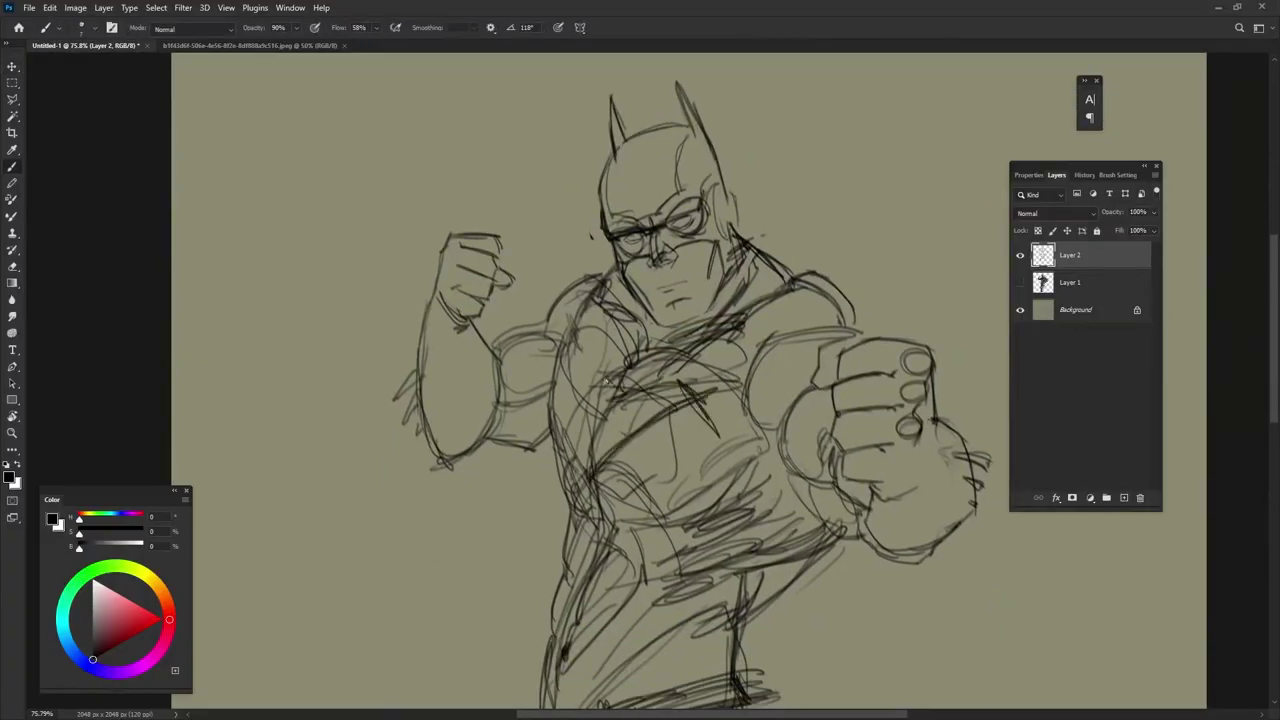
pyautogui.moveTo(634, 370); pyautogui.dragTo(576, 428)
pyautogui.moveTo(706, 398); pyautogui.dragTo(560, 500)
pyautogui.moveTo(684, 372)
pyautogui.mouseDown()
pyautogui.moveTo(605, 459)
pyautogui.moveTo(570, 460)
pyautogui.mouseUp()
# - Add dark strokes on the lower torso, belt, and around the right fist and forearm
pyautogui.moveTo(640, 420); pyautogui.dragTo(630, 330)
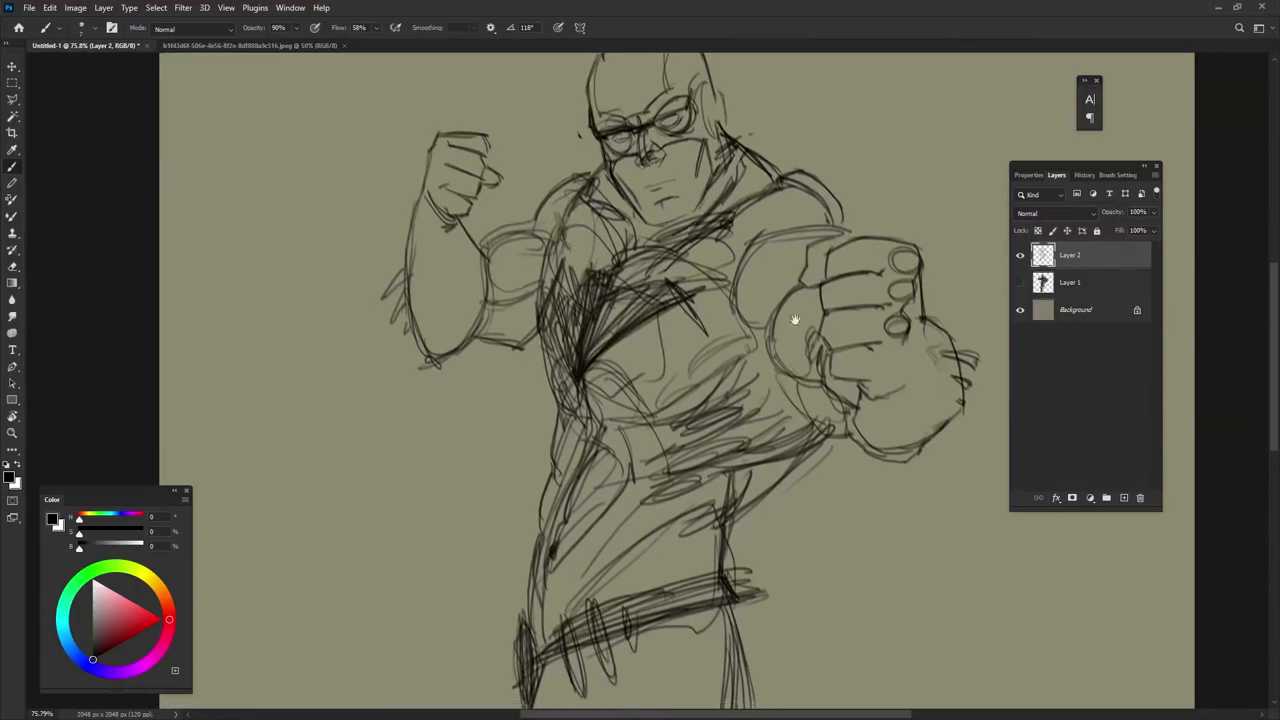
pyautogui.moveTo(800, 430)
pyautogui.mouseDown()
pyautogui.moveTo(704, 482)
pyautogui.moveTo(684, 522)
pyautogui.moveTo(726, 588)
pyautogui.mouseUp()
pyautogui.moveTo(850, 388); pyautogui.dragTo(786, 448)
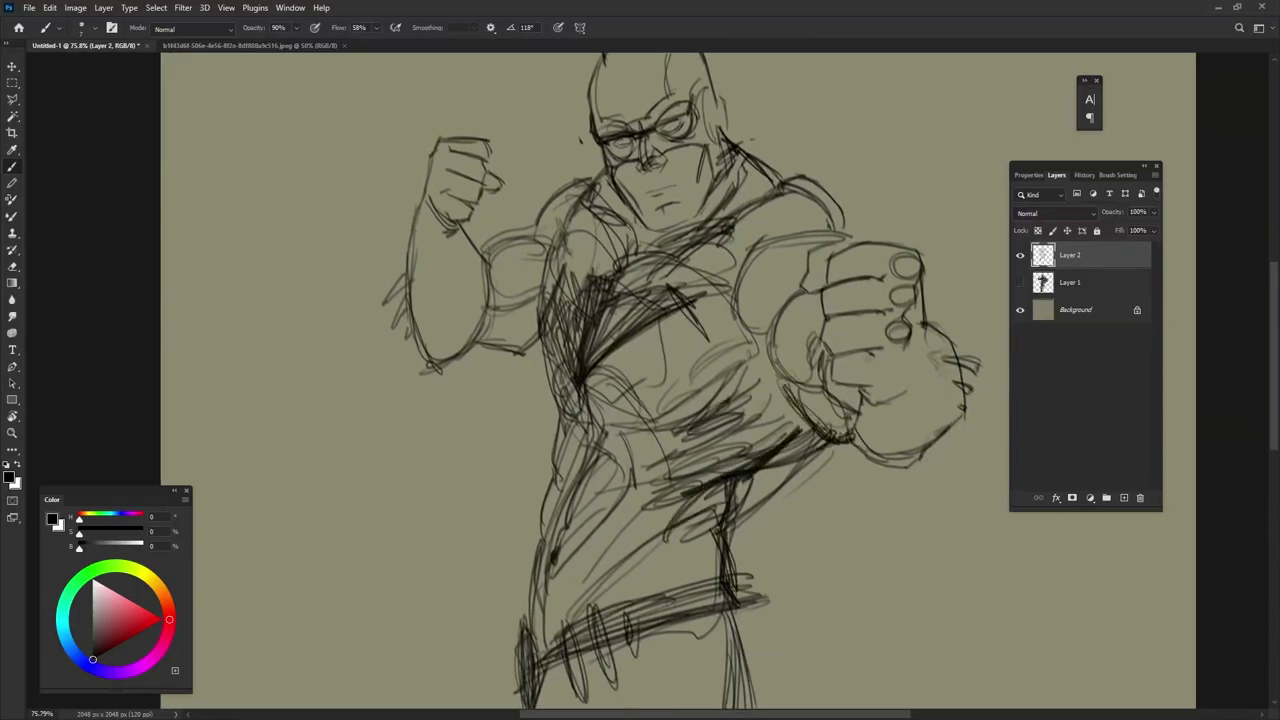
pyautogui.moveTo(700, 400); pyautogui.dragTo(663, 432)
pyautogui.moveTo(810, 455); pyautogui.dragTo(915, 522)
pyautogui.moveTo(925, 372); pyautogui.dragTo(915, 520)
pyautogui.moveTo(885, 405); pyautogui.dragTo(900, 520)
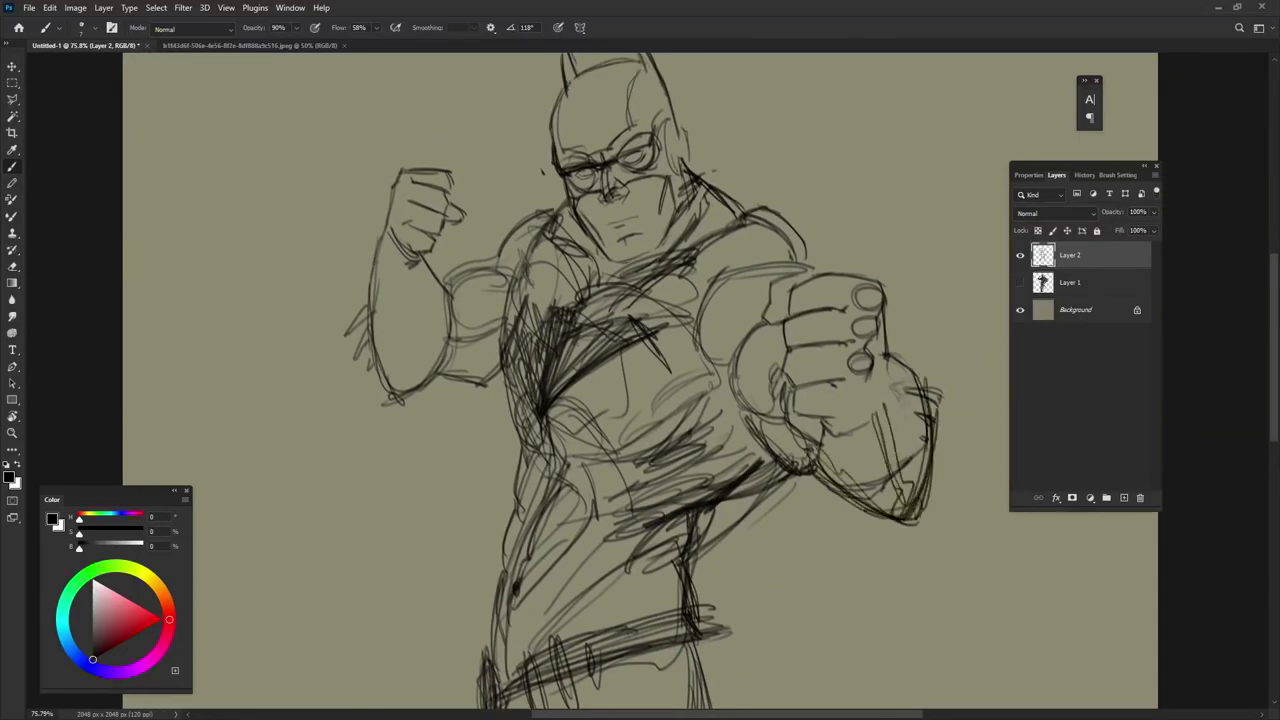
# - Darken the chest and abdomen, then erase lines around the eyes
pyautogui.scroll(-1, 640, 380)
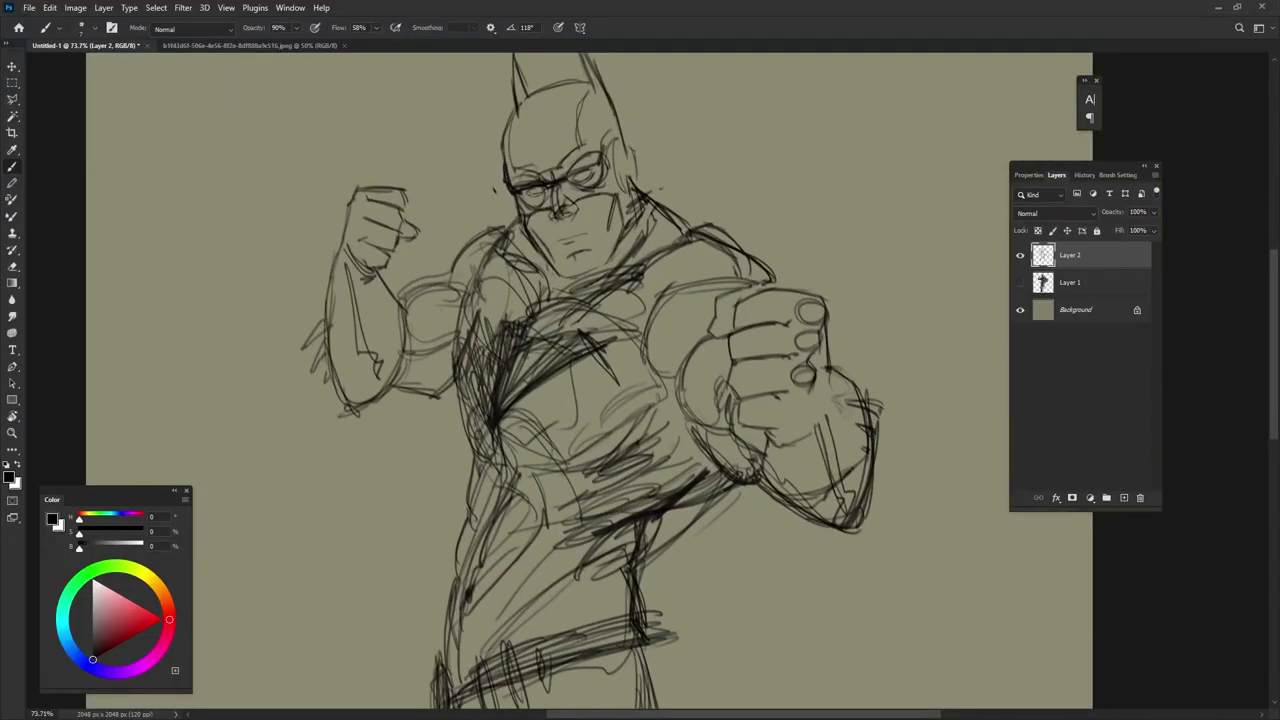
pyautogui.moveTo(674, 410); pyautogui.dragTo(560, 478)
pyautogui.moveTo(656, 342); pyautogui.dragTo(500, 424)
pyautogui.moveTo(612, 420); pyautogui.dragTo(450, 466)
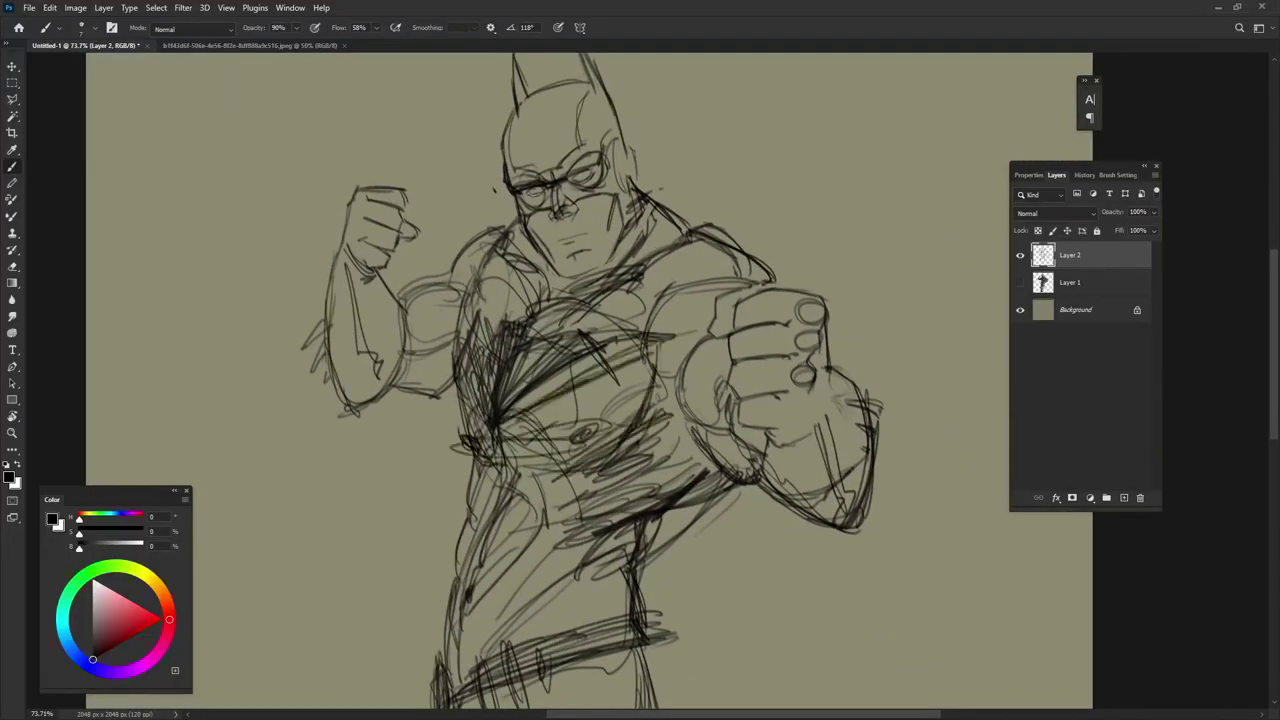
pyautogui.press('e')
pyautogui.moveTo(475, 412); pyautogui.dragTo(525, 572)
# - Lighten the eye and cheek area and paint dark brow and eye strokes
pyautogui.press('b')
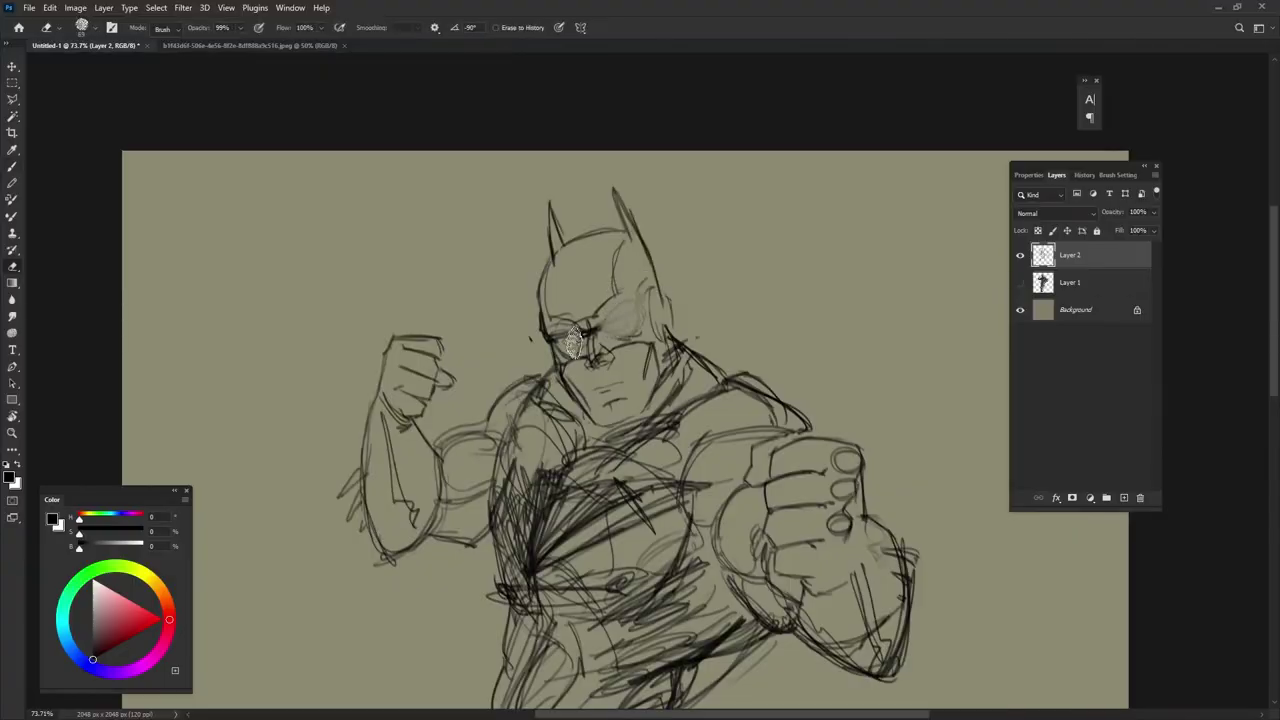
pyautogui.moveTo(560, 330); pyautogui.dragTo(630, 340)
pyautogui.scroll(4, 593, 411)
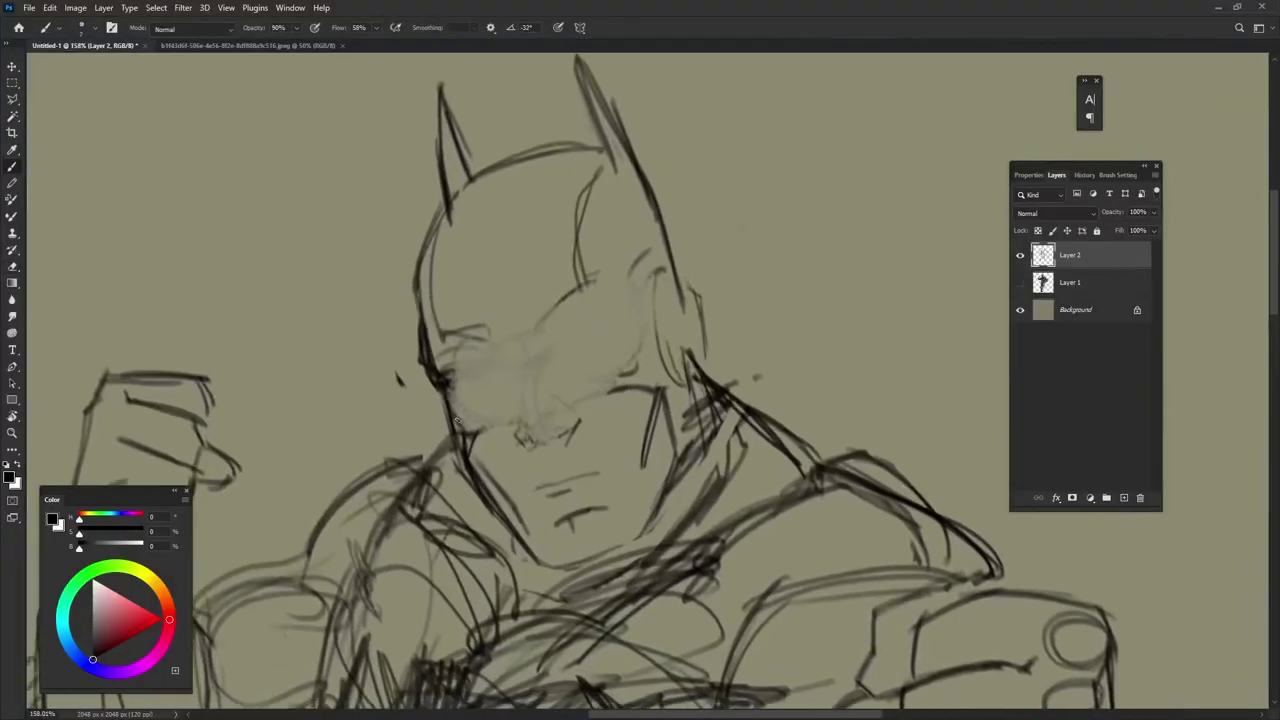
pyautogui.moveTo(457, 419); pyautogui.dragTo(462, 465)
pyautogui.moveTo(558, 367)
pyautogui.mouseDown()
pyautogui.moveTo(630, 312)
pyautogui.moveTo(440, 386)
pyautogui.moveTo(611, 349)
pyautogui.moveTo(450, 408)
pyautogui.mouseUp()
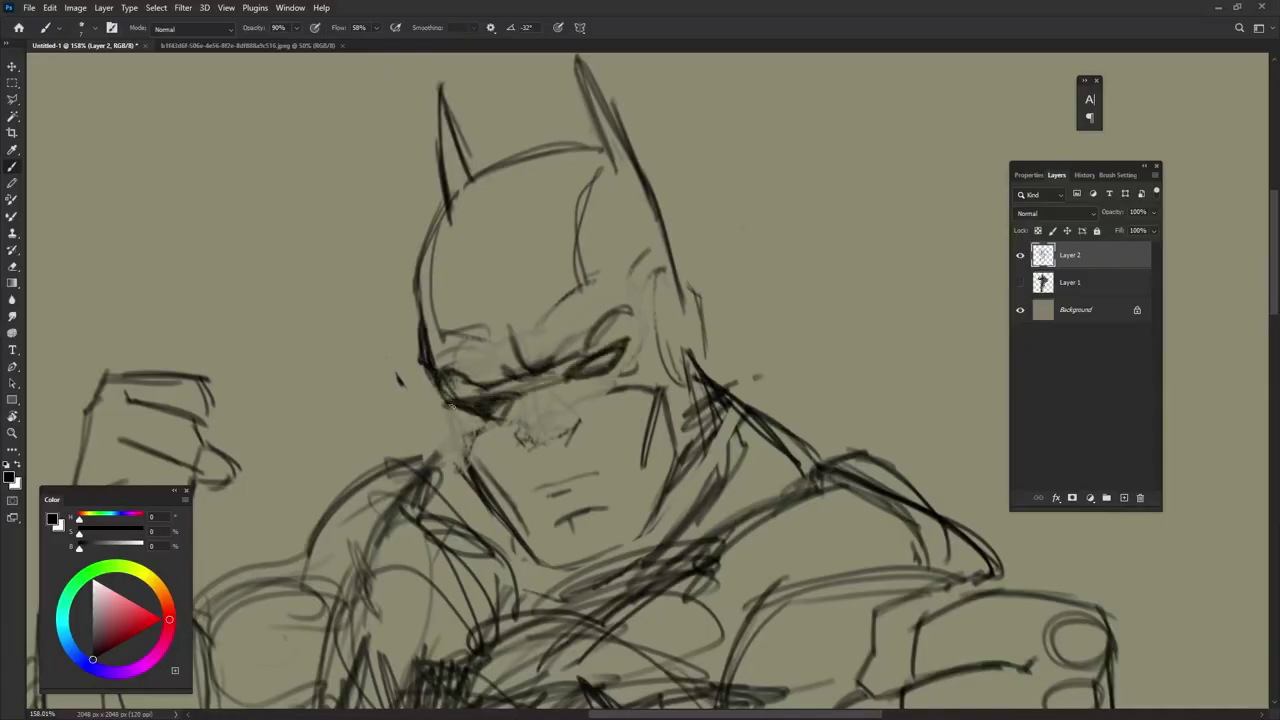
# - Draw the right jaw line, nose, and mouth and chin lines
pyautogui.moveTo(676, 346); pyautogui.dragTo(624, 524)
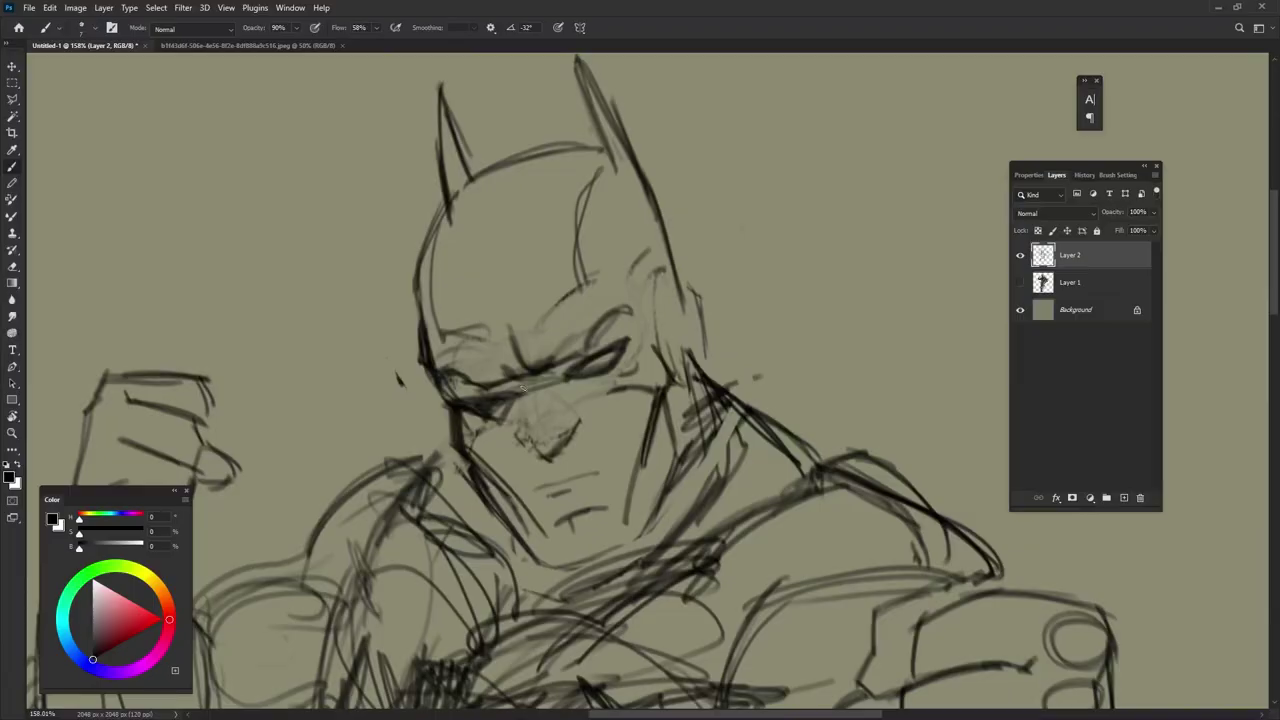
pyautogui.moveTo(521, 388)
pyautogui.mouseDown()
pyautogui.moveTo(537, 460)
pyautogui.moveTo(580, 405)
pyautogui.moveTo(655, 372)
pyautogui.mouseUp()
pyautogui.moveTo(660, 398)
pyautogui.mouseDown()
pyautogui.moveTo(630, 508)
pyautogui.moveTo(600, 536)
pyautogui.mouseUp()
pyautogui.moveTo(480, 466); pyautogui.dragTo(552, 574)
pyautogui.moveTo(532, 490); pyautogui.dragTo(618, 562)
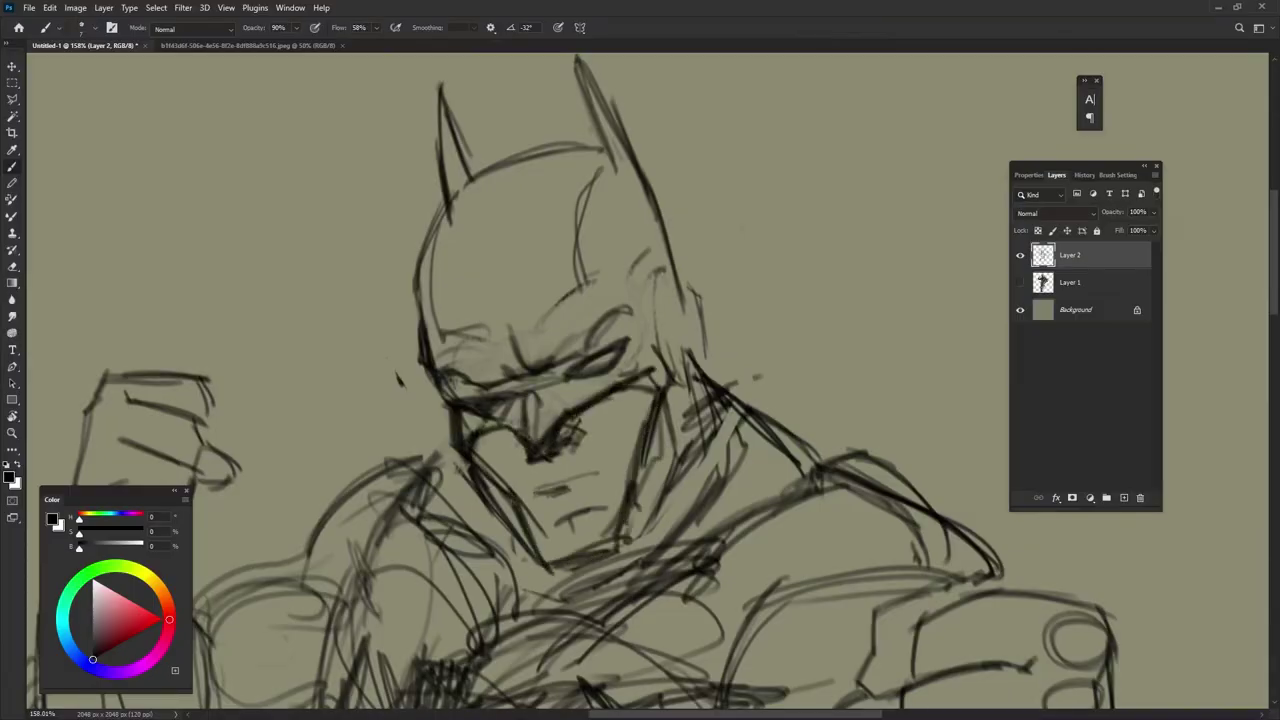
# - Redraw the brow and eye lines and sketch the cowl's ear and head contour
pyautogui.moveTo(476, 410)
pyautogui.mouseDown()
pyautogui.moveTo(560, 368)
pyautogui.moveTo(632, 358)
pyautogui.mouseUp()
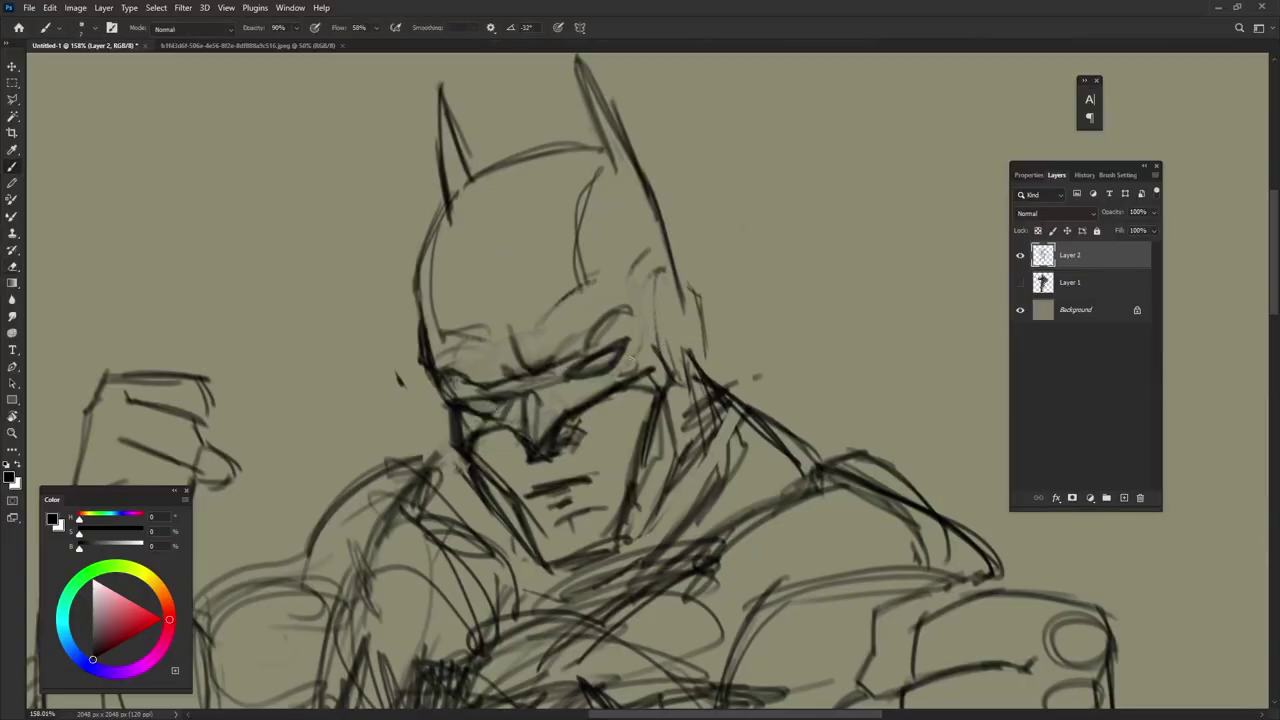
pyautogui.moveTo(440, 390)
pyautogui.mouseDown()
pyautogui.moveTo(530, 365)
pyautogui.moveTo(620, 310)
pyautogui.moveTo(455, 345)
pyautogui.mouseUp()
pyautogui.moveTo(512, 394)
pyautogui.mouseDown()
pyautogui.moveTo(558, 376)
pyautogui.moveTo(624, 315)
pyautogui.mouseUp()
pyautogui.moveTo(592, 352)
pyautogui.mouseDown()
pyautogui.moveTo(636, 292)
pyautogui.moveTo(600, 345)
pyautogui.mouseUp()
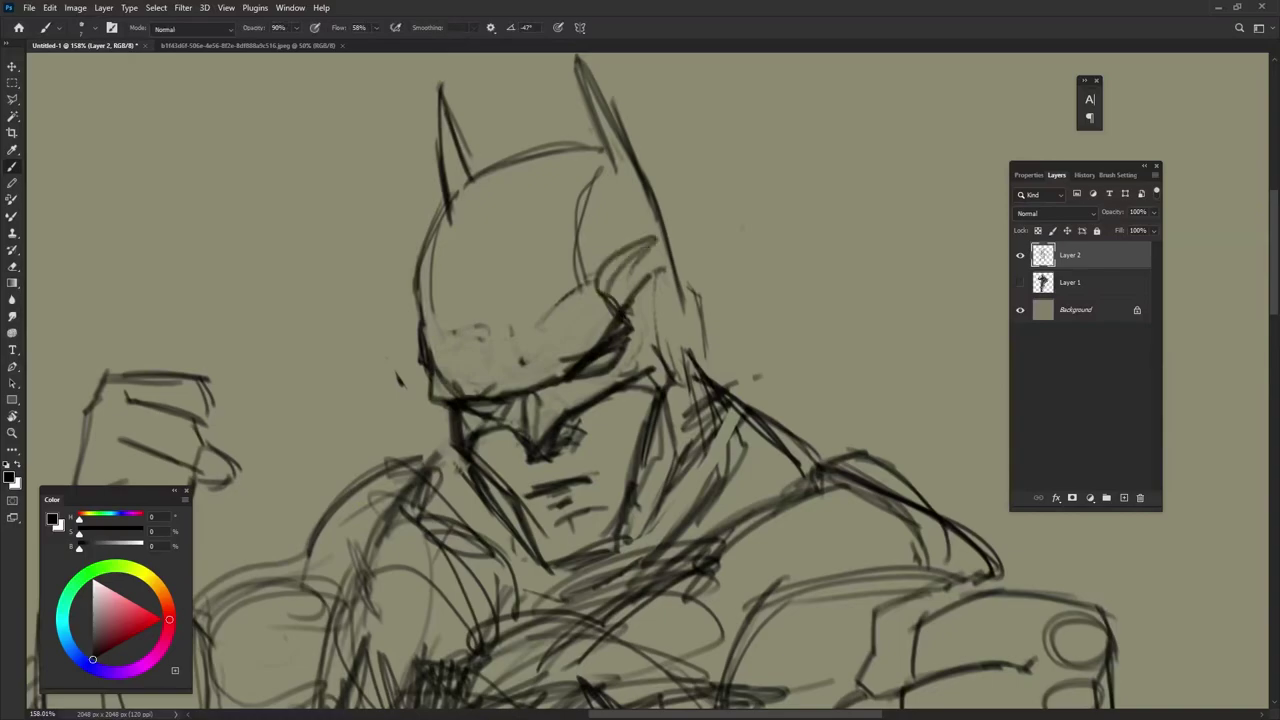
pyautogui.moveTo(600, 300); pyautogui.dragTo(660, 250)
pyautogui.moveTo(588, 180)
pyautogui.mouseDown()
pyautogui.moveTo(560, 300)
pyautogui.moveTo(610, 318)
pyautogui.moveTo(565, 402)
pyautogui.mouseUp()
# - Darken the brow, cheek and eye lines and hatch shading on the chin and jaw
pyautogui.moveTo(455, 412); pyautogui.dragTo(515, 455)
pyautogui.moveTo(640, 398)
pyautogui.mouseDown()
pyautogui.moveTo(585, 448)
pyautogui.moveTo(604, 542)
pyautogui.mouseUp()
pyautogui.moveTo(544, 470)
pyautogui.mouseDown()
pyautogui.moveTo(508, 502)
pyautogui.moveTo(600, 572)
pyautogui.mouseUp()
pyautogui.moveTo(556, 508); pyautogui.dragTo(612, 560)
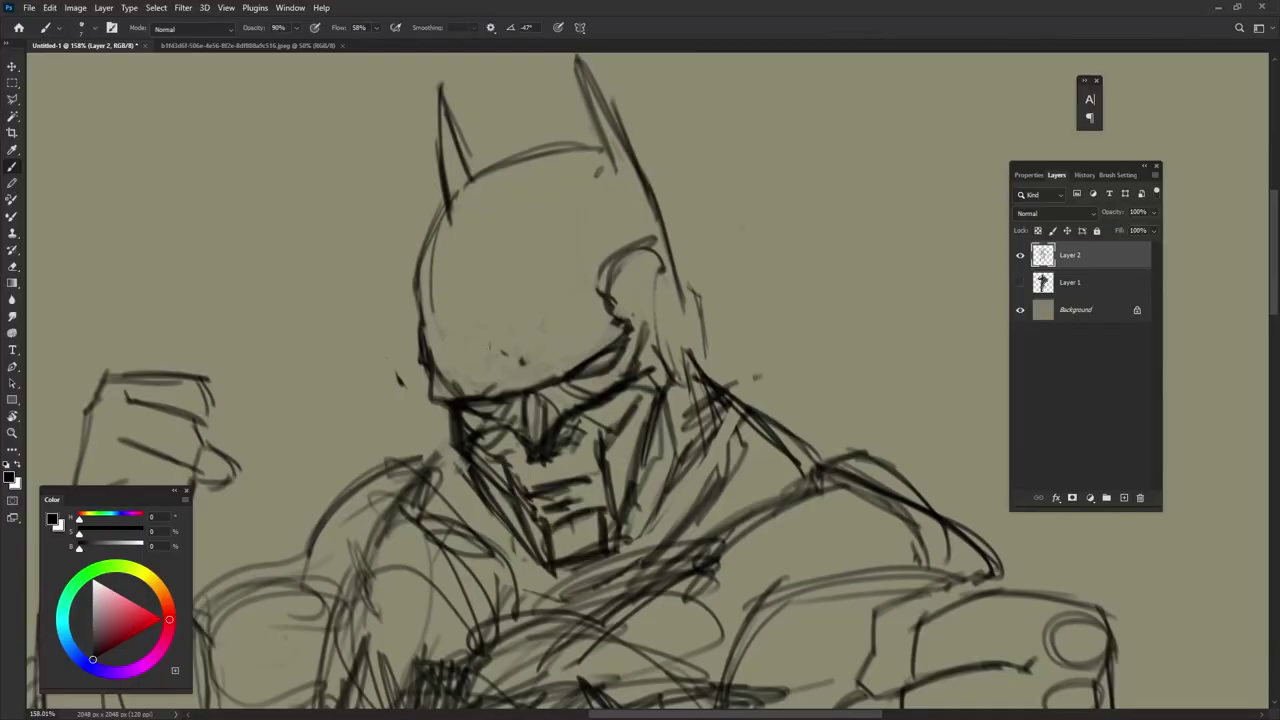
pyautogui.moveTo(494, 350); pyautogui.dragTo(548, 322)
# - Sketch a spiral guide on the cowl's head and dark strokes on its right side
pyautogui.moveTo(640, 400); pyautogui.dragTo(618, 380)
pyautogui.moveTo(495, 225); pyautogui.dragTo(560, 170)
pyautogui.moveTo(640, 400); pyautogui.dragTo(605, 340)
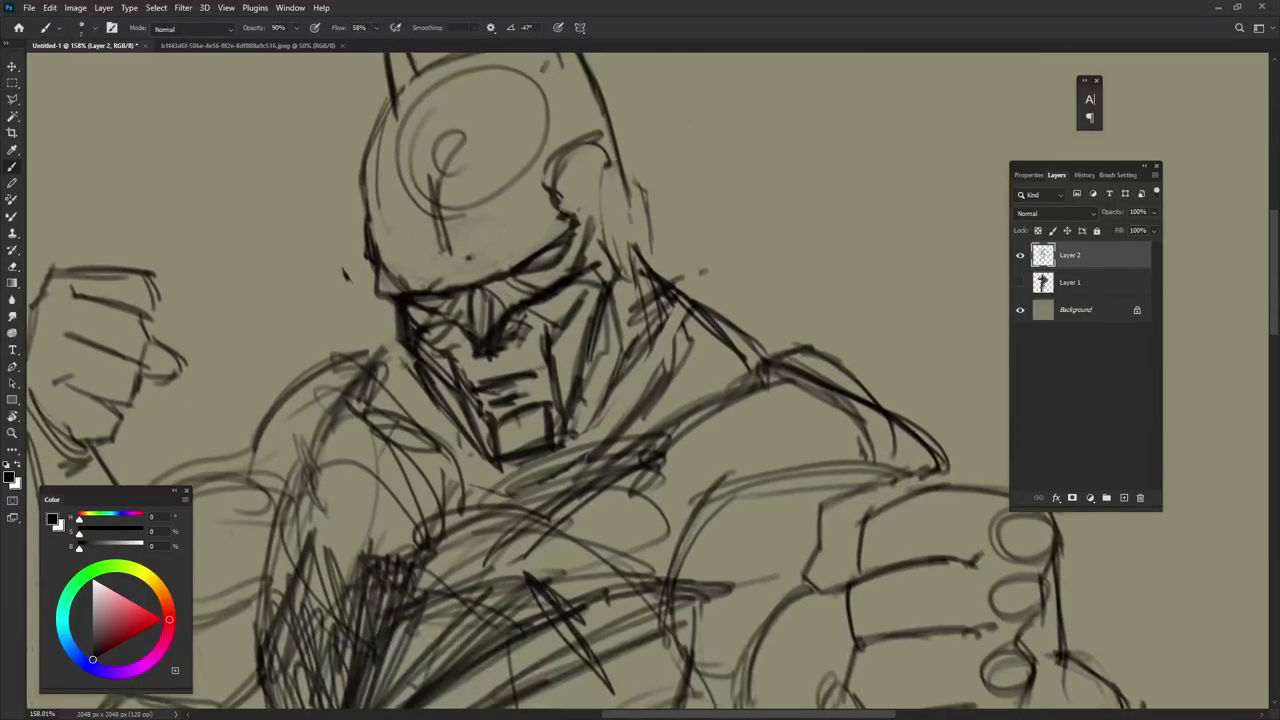
pyautogui.moveTo(618, 168)
pyautogui.mouseDown()
pyautogui.moveTo(648, 265)
pyautogui.moveTo(624, 294)
pyautogui.mouseUp()
pyautogui.scroll(-3, 605, 160)
pyautogui.scroll(-3, 605, 160)
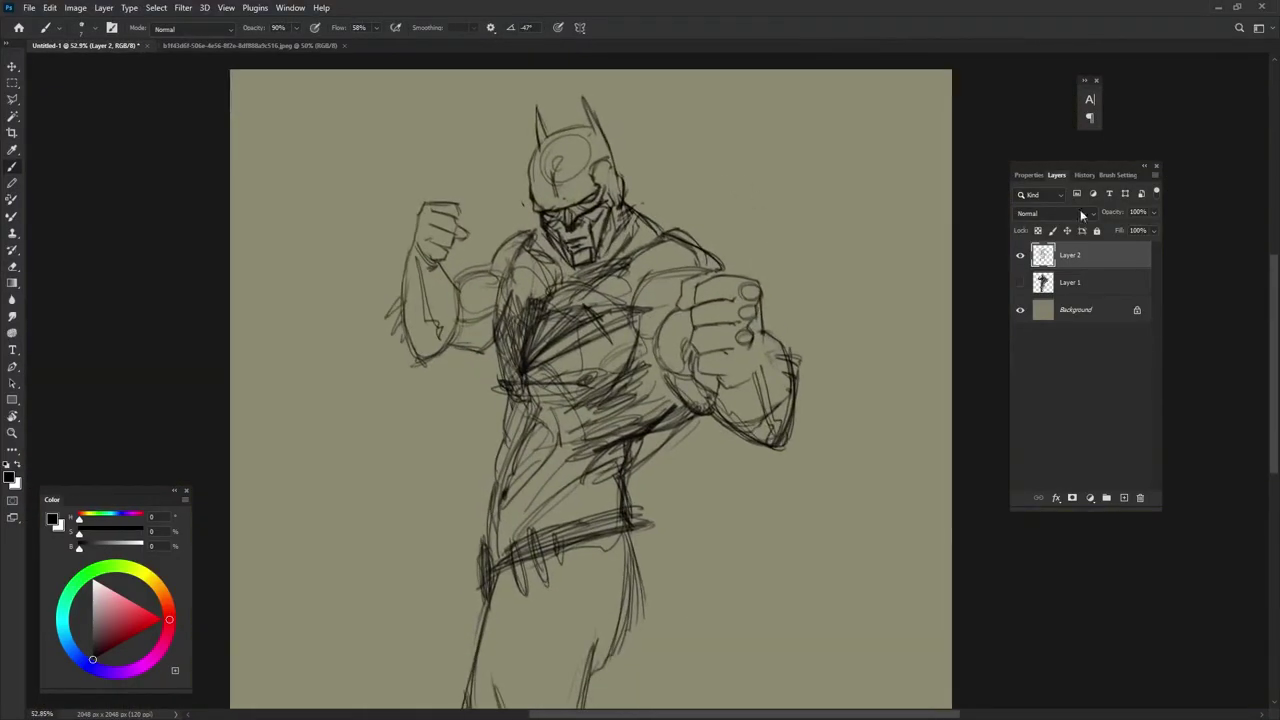
# - Fade Layer 2's rough sketch to 10% opacity and add a new inking layer
pyautogui.moveTo(1155, 212); pyautogui.dragTo(1100, 228)
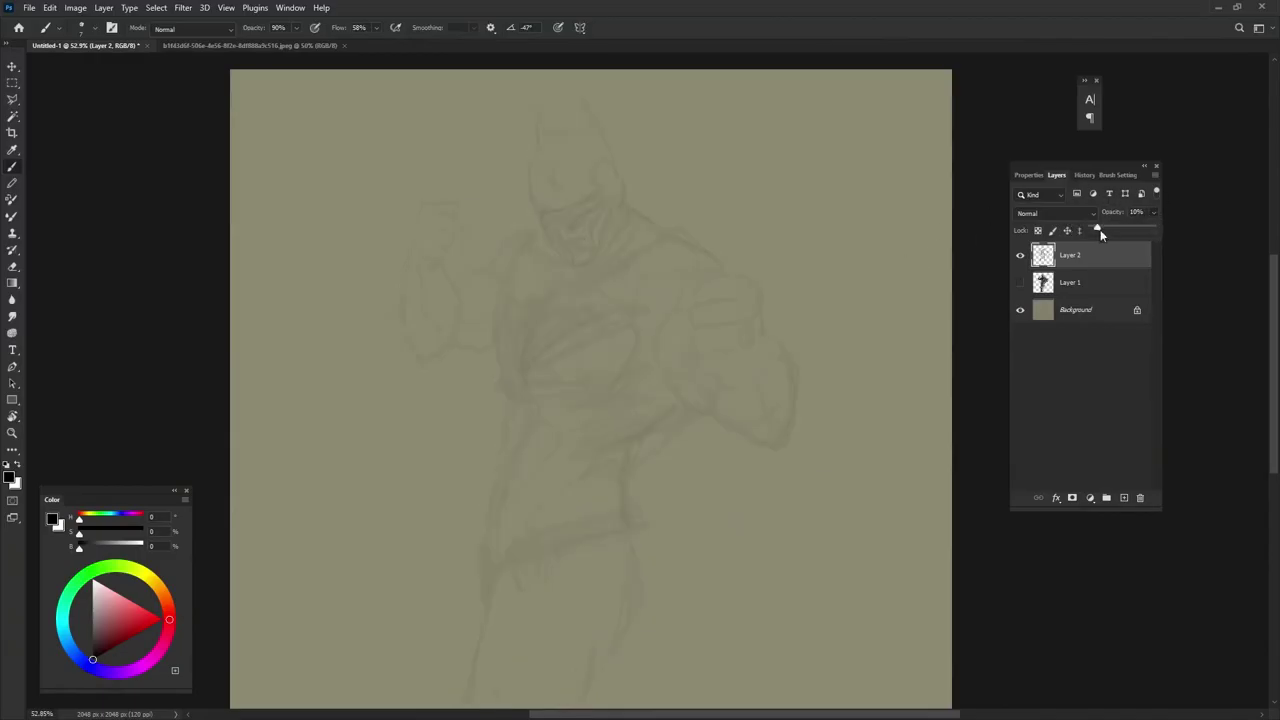
pyautogui.hotkey('ctrl', 'shift', 'alt', 'n')
pyautogui.scroll(3, 568, 70)
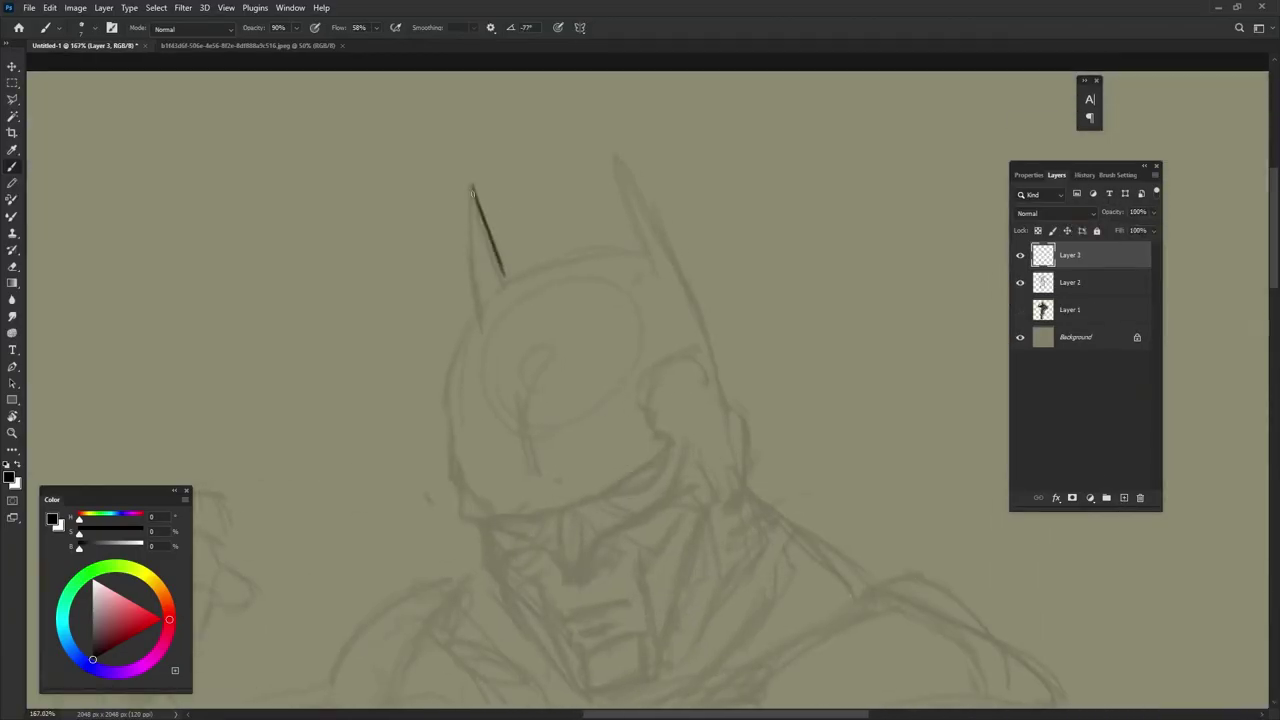
# - Ink the cowl's ear as a solid dark spike, plus the cowl outline and mask's lower edge
pyautogui.moveTo(608, 160)
pyautogui.mouseDown()
pyautogui.moveTo(645, 230)
pyautogui.moveTo(603, 150)
pyautogui.mouseUp()
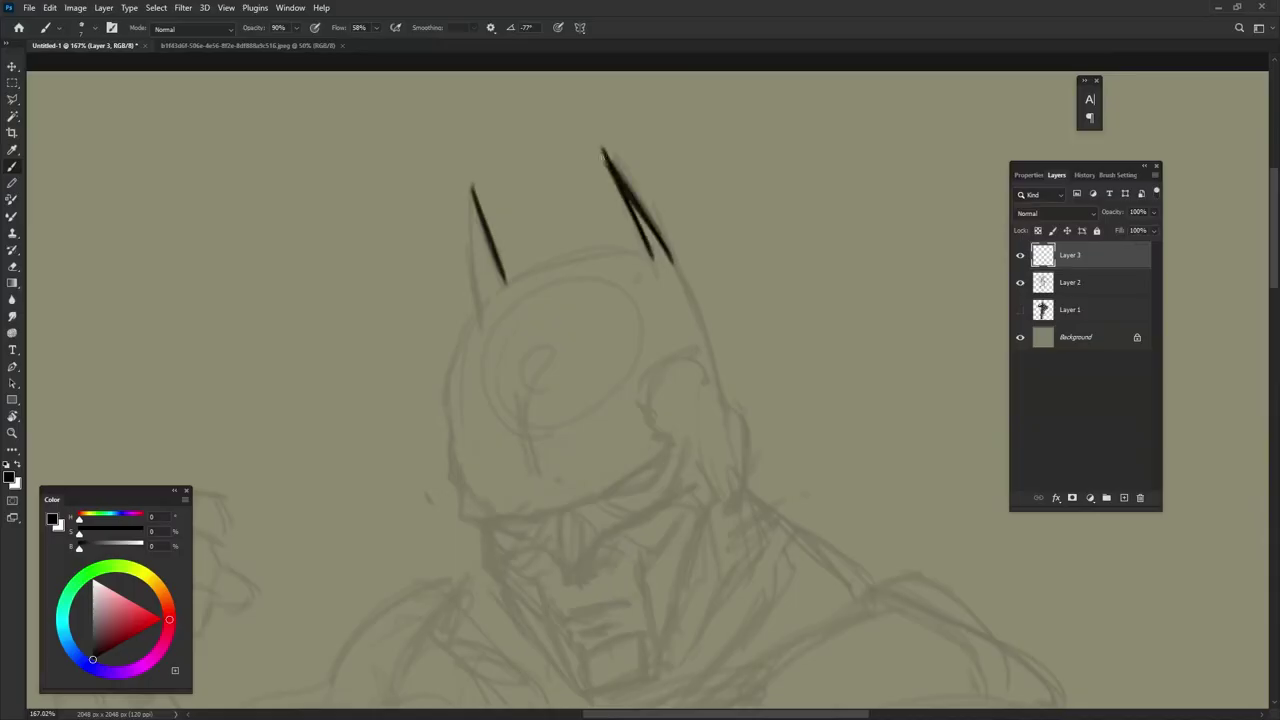
pyautogui.moveTo(472, 218)
pyautogui.mouseDown()
pyautogui.moveTo(495, 289)
pyautogui.moveTo(448, 438)
pyautogui.moveTo(474, 520)
pyautogui.moveTo(548, 516)
pyautogui.moveTo(672, 450)
pyautogui.mouseUp()
pyautogui.moveTo(576, 503); pyautogui.dragTo(662, 460)
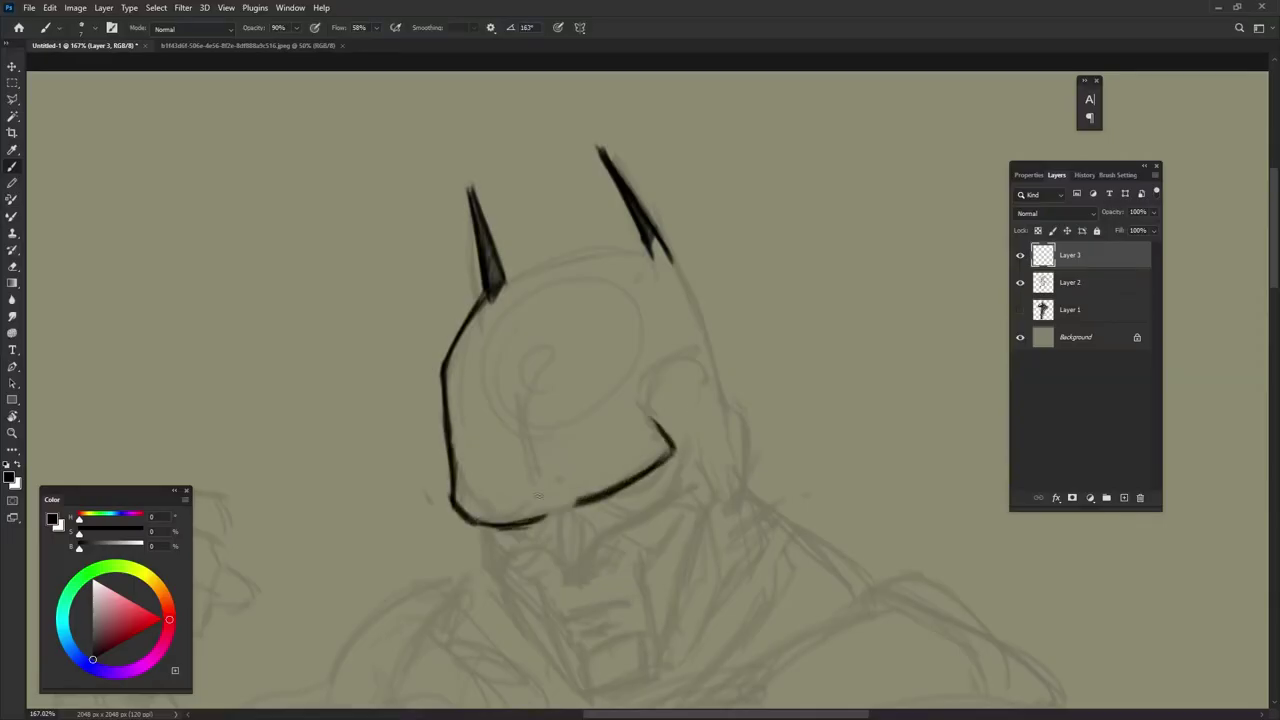
pyautogui.moveTo(545, 516)
pyautogui.mouseDown()
pyautogui.moveTo(532, 467)
pyautogui.moveTo(566, 505)
pyautogui.mouseUp()
pyautogui.moveTo(664, 428)
pyautogui.mouseDown()
pyautogui.moveTo(672, 355)
pyautogui.moveTo(705, 428)
pyautogui.mouseUp()
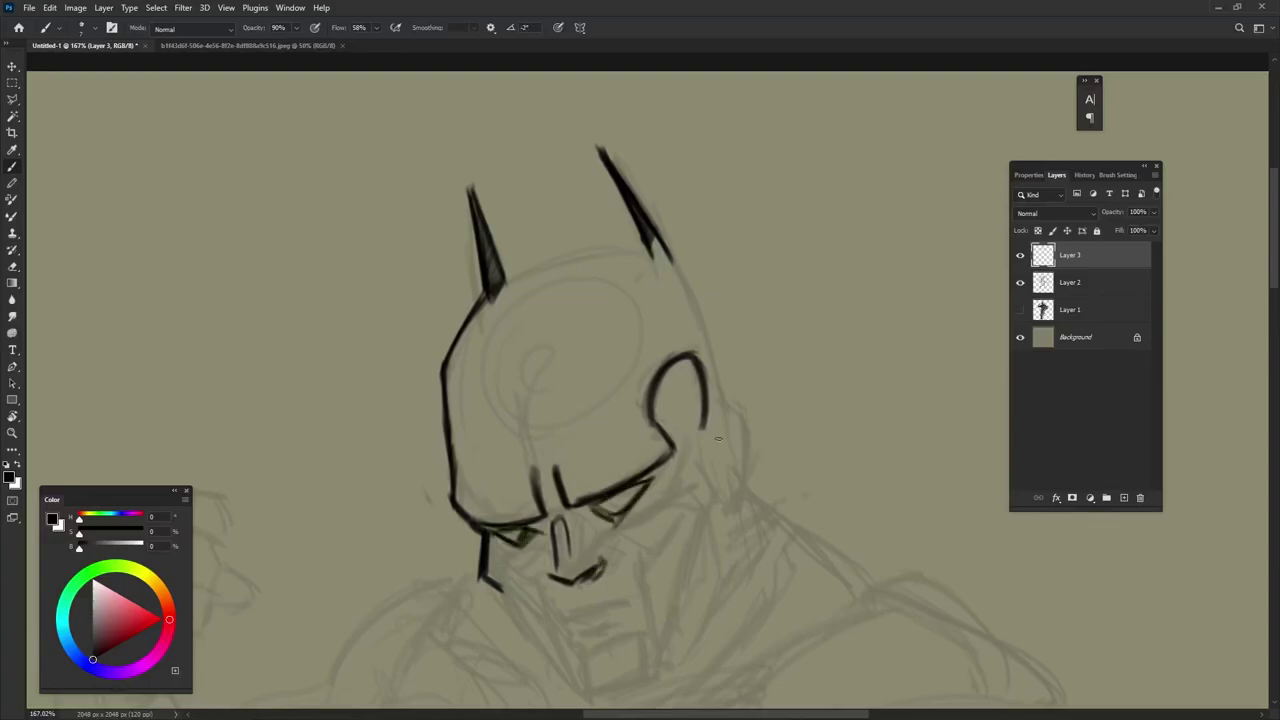
# - Ink Batman's mouth and the jaw lines down both sides of the face
pyautogui.moveTo(518, 565)
pyautogui.mouseDown()
pyautogui.moveTo(582, 576)
pyautogui.moveTo(648, 520)
pyautogui.moveTo(690, 528)
pyautogui.mouseUp()
pyautogui.moveTo(488, 570); pyautogui.dragTo(530, 645)
pyautogui.moveTo(640, 518); pyautogui.dragTo(668, 638)
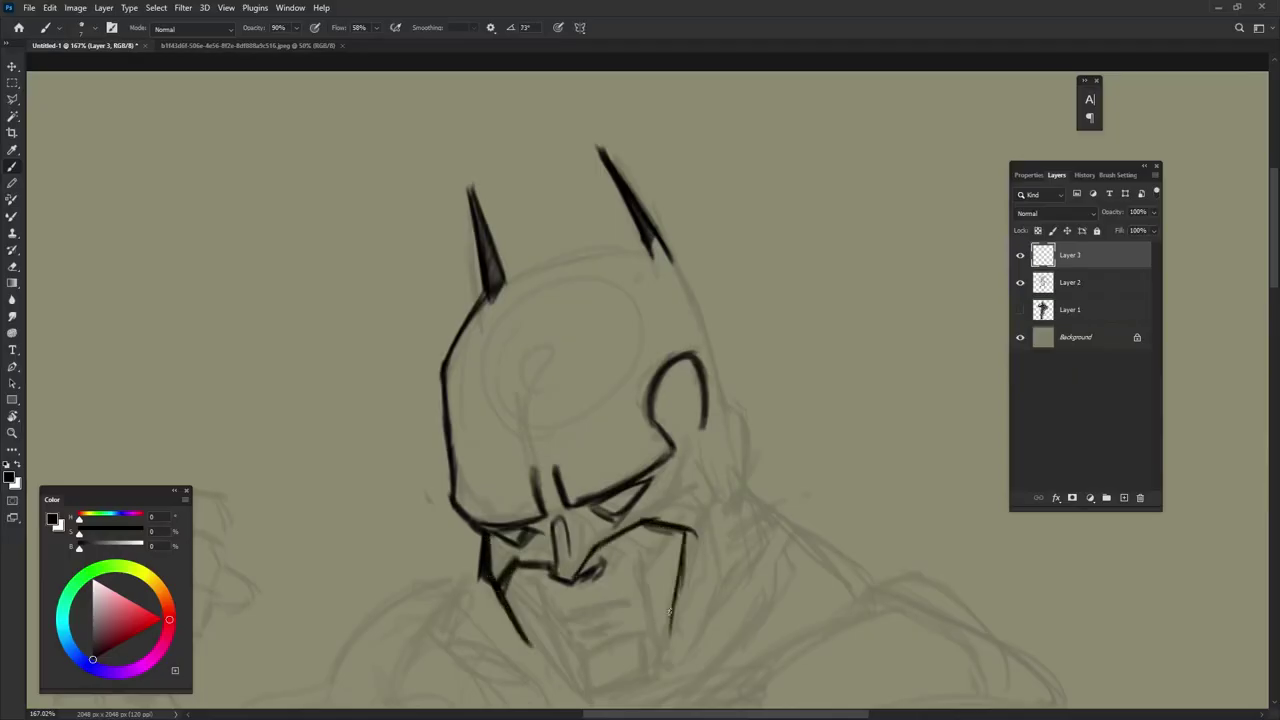
pyautogui.moveTo(690, 535); pyautogui.dragTo(659, 664)
pyautogui.moveTo(722, 418)
pyautogui.mouseDown()
pyautogui.moveTo(702, 468)
pyautogui.moveTo(737, 455)
pyautogui.mouseUp()
# - Ink the ear, the side of the head and the top curve of the cowl
pyautogui.moveTo(650, 227); pyautogui.dragTo(722, 397)
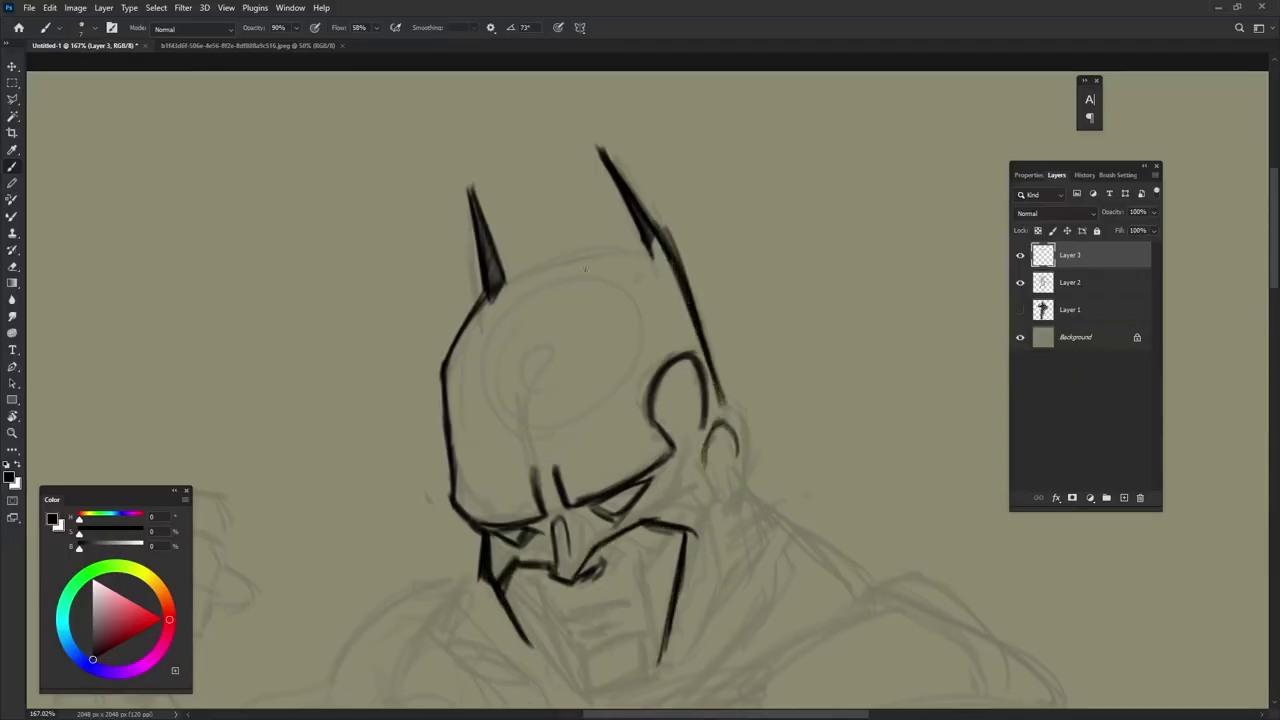
pyautogui.moveTo(490, 292); pyautogui.dragTo(650, 245)
pyautogui.scroll(-2, 640, 380)
pyautogui.moveTo(722, 368); pyautogui.dragTo(736, 460)
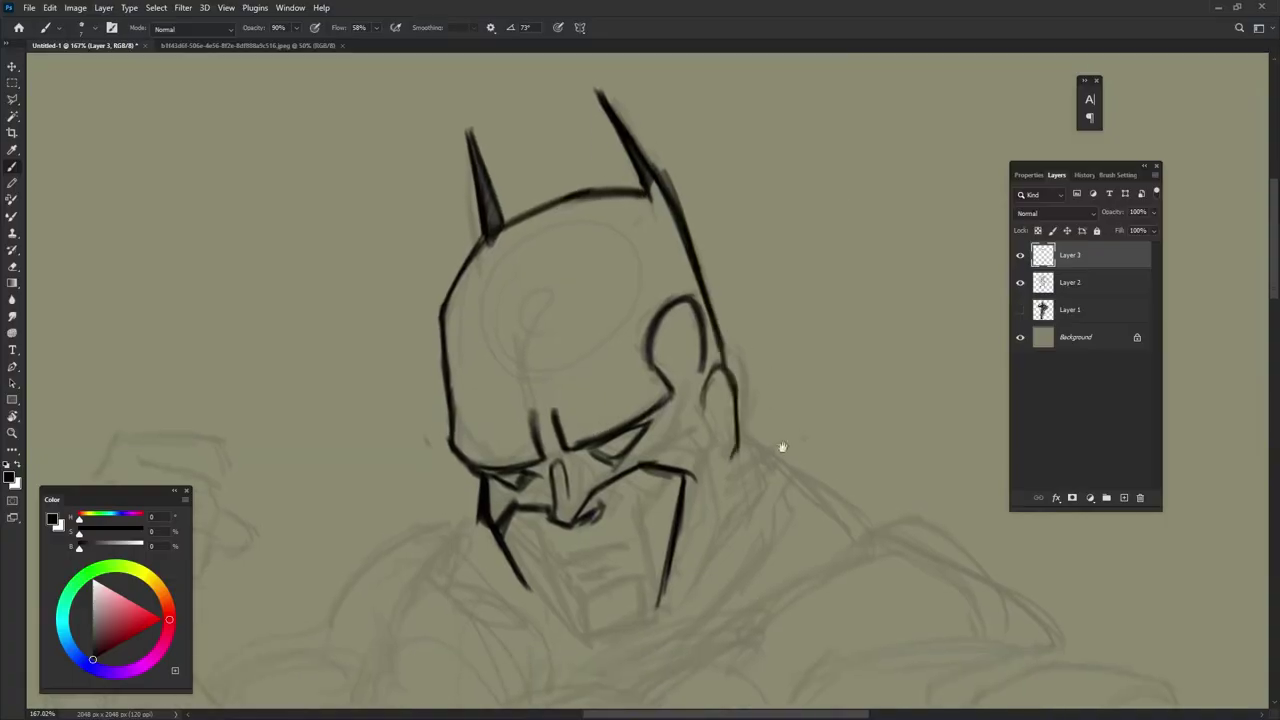
pyautogui.scroll(-1, 736, 460)
# - Erase the lower left jaw line and redraw the jaw, cheek, chin and mouth strokes
pyautogui.press('e')
pyautogui.moveTo(488, 478)
pyautogui.mouseDown()
pyautogui.moveTo(530, 560)
pyautogui.moveTo(515, 500)
pyautogui.moveTo(594, 598)
pyautogui.mouseUp()
pyautogui.press('b')
pyautogui.moveTo(605, 548)
pyautogui.mouseDown()
pyautogui.moveTo(579, 604)
pyautogui.moveTo(660, 583)
pyautogui.mouseUp()
pyautogui.moveTo(491, 453); pyautogui.dragTo(580, 605)
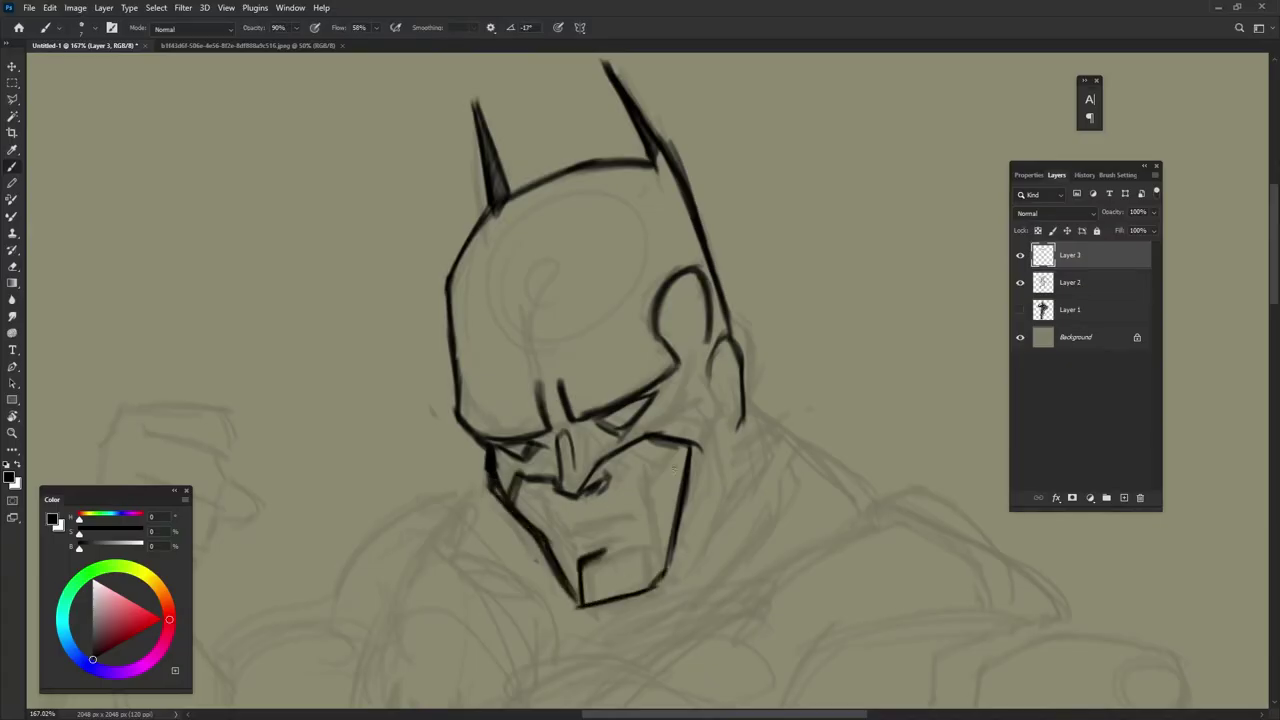
pyautogui.moveTo(700, 448); pyautogui.dragTo(668, 582)
pyautogui.moveTo(716, 404)
pyautogui.mouseDown()
pyautogui.moveTo(733, 500)
pyautogui.moveTo(580, 606)
pyautogui.mouseUp()
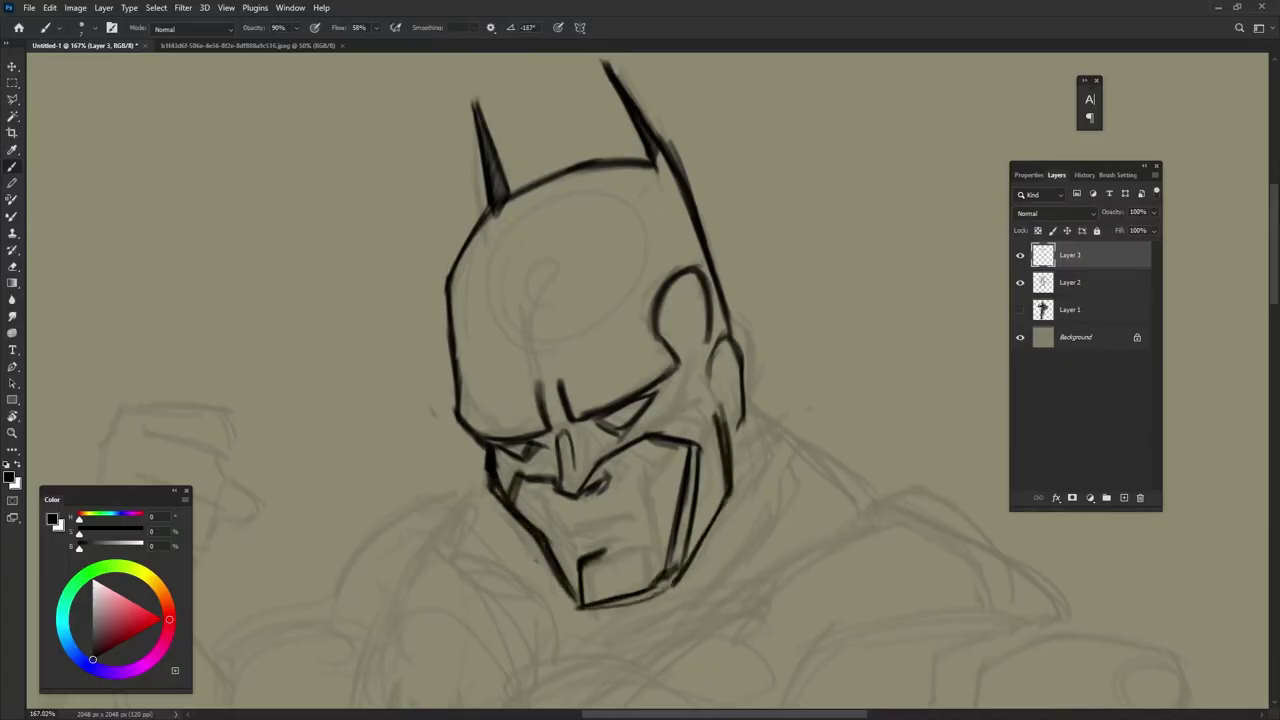
pyautogui.moveTo(678, 576); pyautogui.dragTo(588, 606)
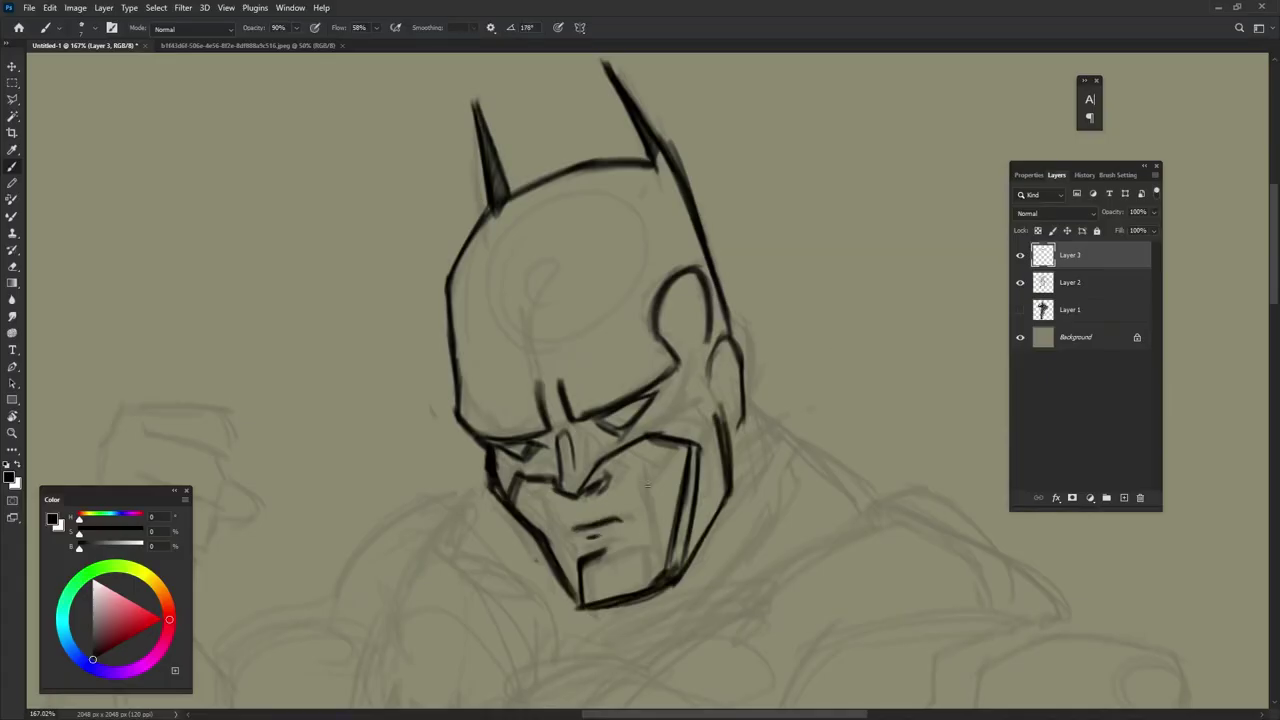
pyautogui.moveTo(545, 505); pyautogui.dragTo(565, 548)
# - Ink the shoulder lines, head side and left jaw, and hatch a shadow below the jaw
pyautogui.moveTo(799, 439); pyautogui.dragTo(714, 346)
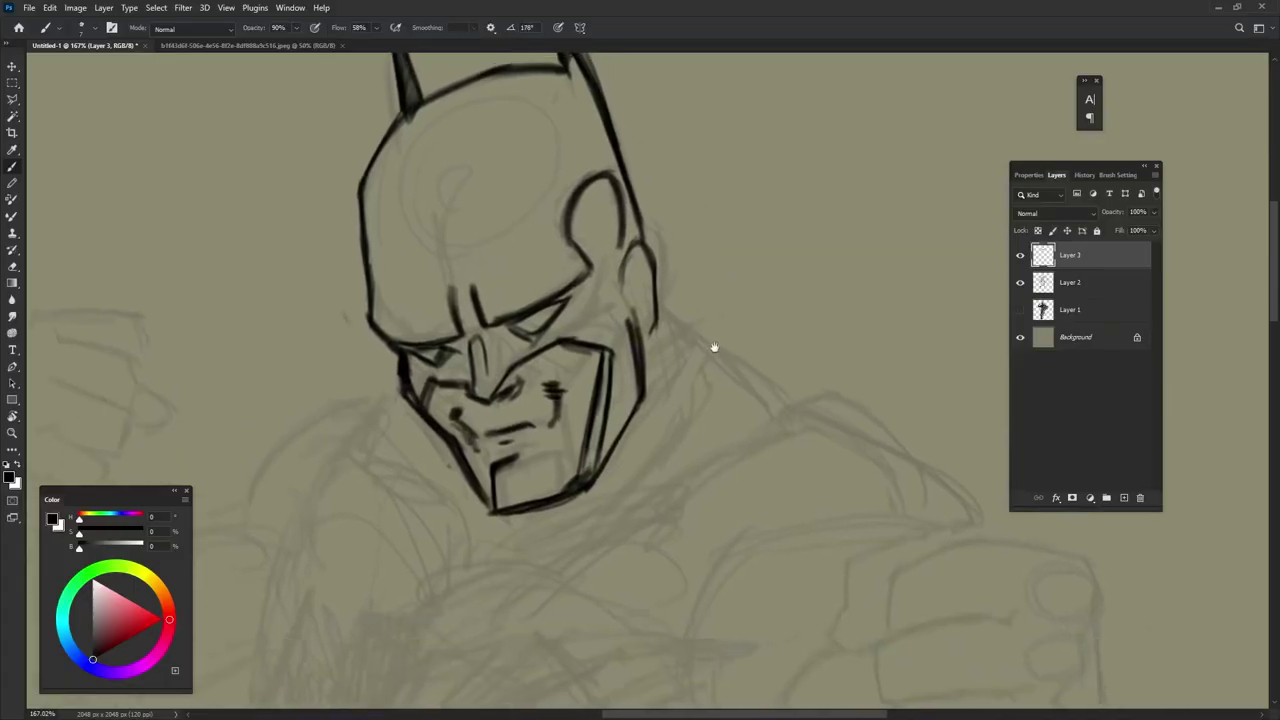
pyautogui.moveTo(660, 305); pyautogui.dragTo(713, 345)
pyautogui.moveTo(668, 215)
pyautogui.mouseDown()
pyautogui.moveTo(650, 350)
pyautogui.moveTo(686, 327)
pyautogui.moveTo(790, 408)
pyautogui.mouseUp()
pyautogui.moveTo(533, 519); pyautogui.dragTo(498, 548)
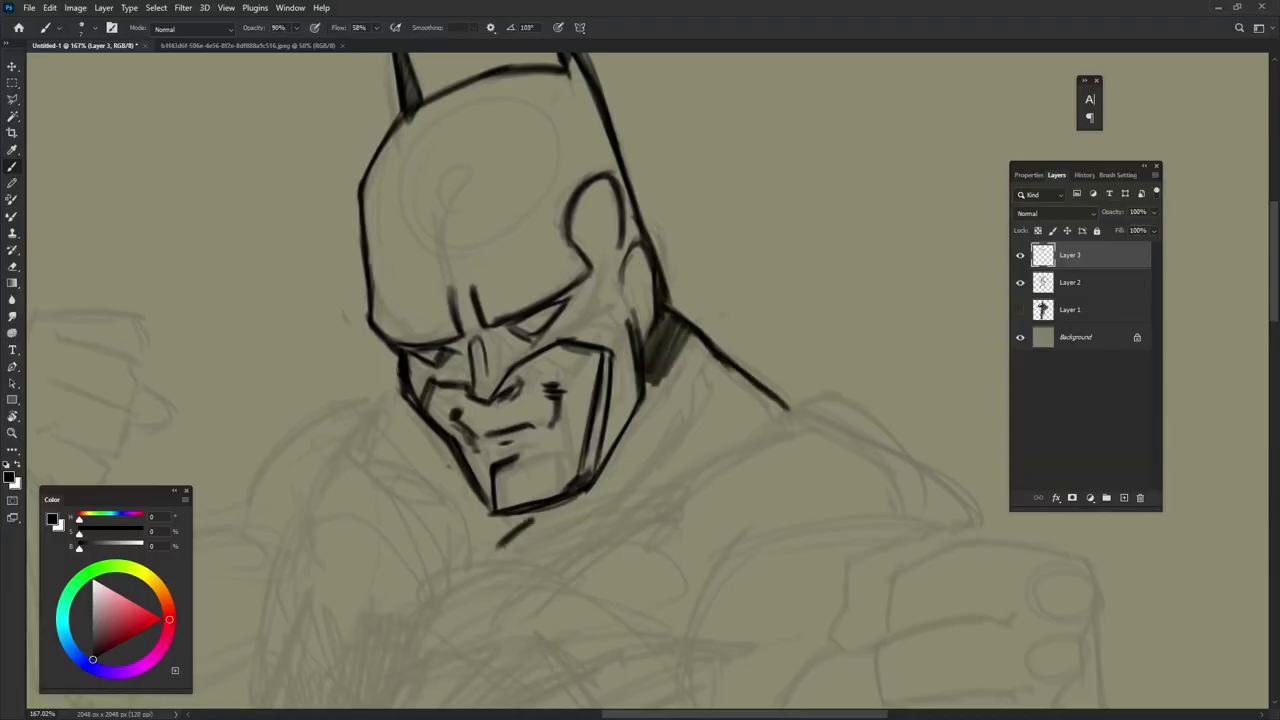
pyautogui.moveTo(400, 362); pyautogui.dragTo(333, 452)
pyautogui.moveTo(548, 546); pyautogui.dragTo(510, 446)
pyautogui.moveTo(640, 360)
pyautogui.mouseDown()
pyautogui.moveTo(608, 450)
pyautogui.moveTo(767, 386)
pyautogui.moveTo(505, 333)
pyautogui.moveTo(732, 418)
pyautogui.moveTo(740, 474)
pyautogui.mouseUp()
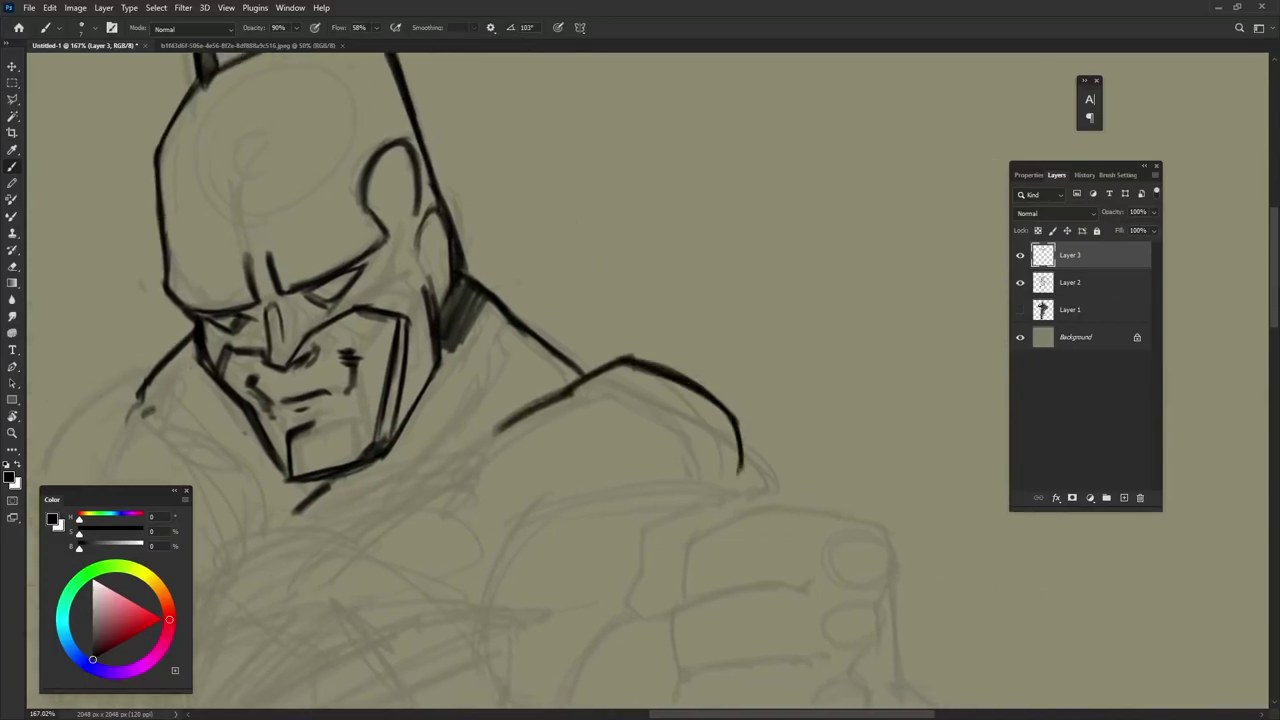
pyautogui.moveTo(490, 420); pyautogui.dragTo(740, 395)
pyautogui.moveTo(398, 346); pyautogui.dragTo(286, 448)
pyautogui.moveTo(356, 352); pyautogui.dragTo(287, 462)
pyautogui.moveTo(672, 384)
pyautogui.mouseDown()
pyautogui.moveTo(662, 430)
pyautogui.moveTo(684, 428)
pyautogui.moveTo(648, 438)
pyautogui.mouseUp()
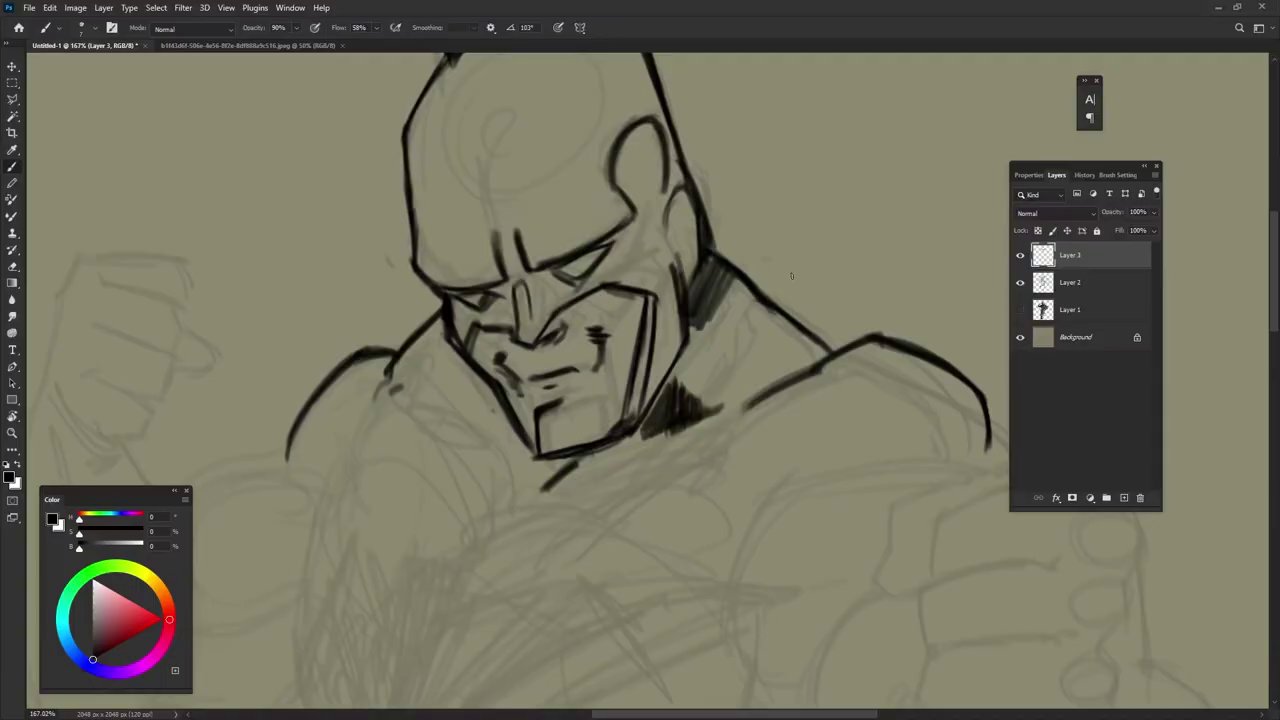
# - Erase stray ink marks around the mouth and cheek
pyautogui.scroll(3, 533, 470)
pyautogui.press('e')
pyautogui.moveTo(500, 444); pyautogui.dragTo(530, 482)
pyautogui.moveTo(598, 416); pyautogui.dragTo(606, 442)
pyautogui.press('b')
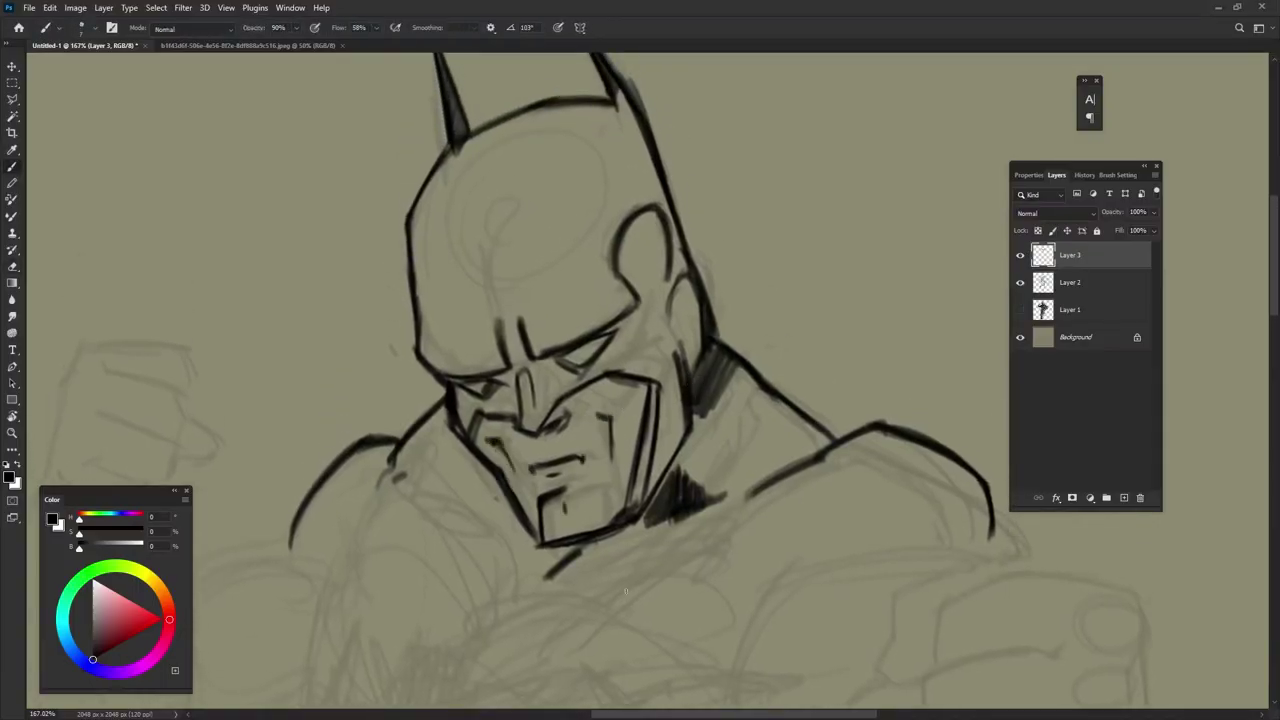
# - Ink the left shoulder and add strokes below the jaw
pyautogui.moveTo(600, 400); pyautogui.dragTo(657, 450)
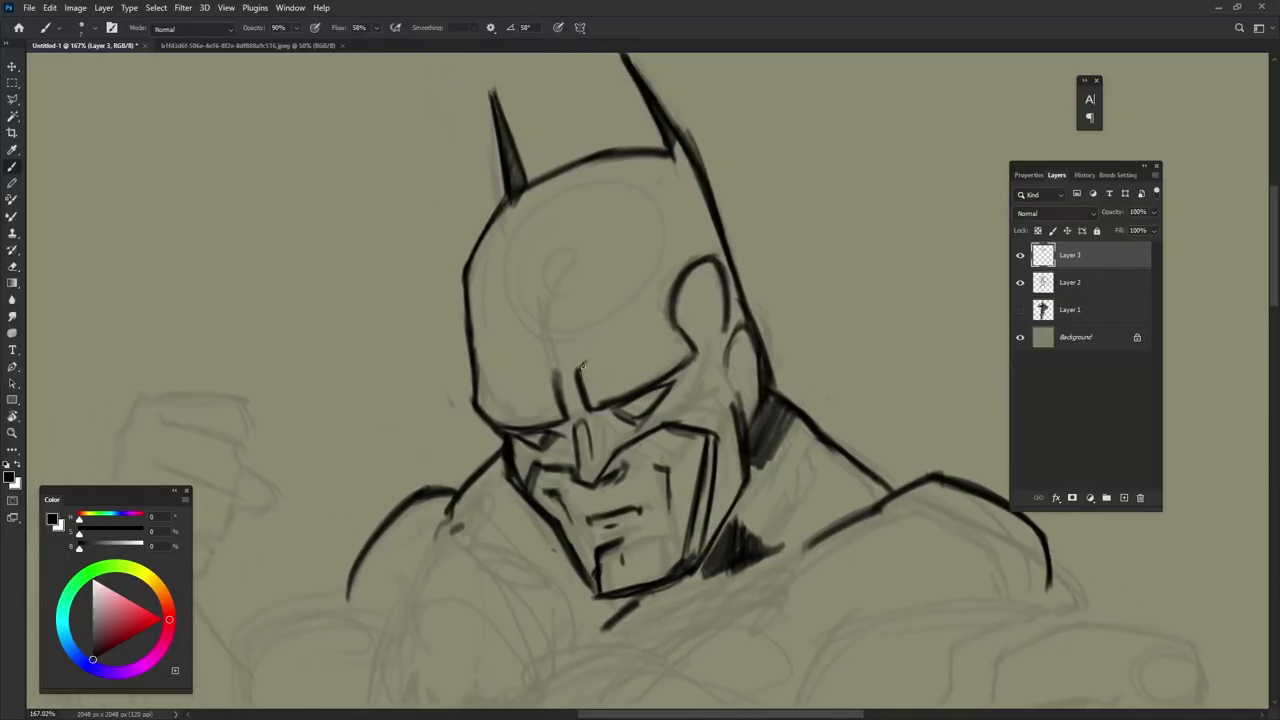
pyautogui.moveTo(766, 322); pyautogui.dragTo(766, 377)
pyautogui.moveTo(764, 497); pyautogui.dragTo(759, 407)
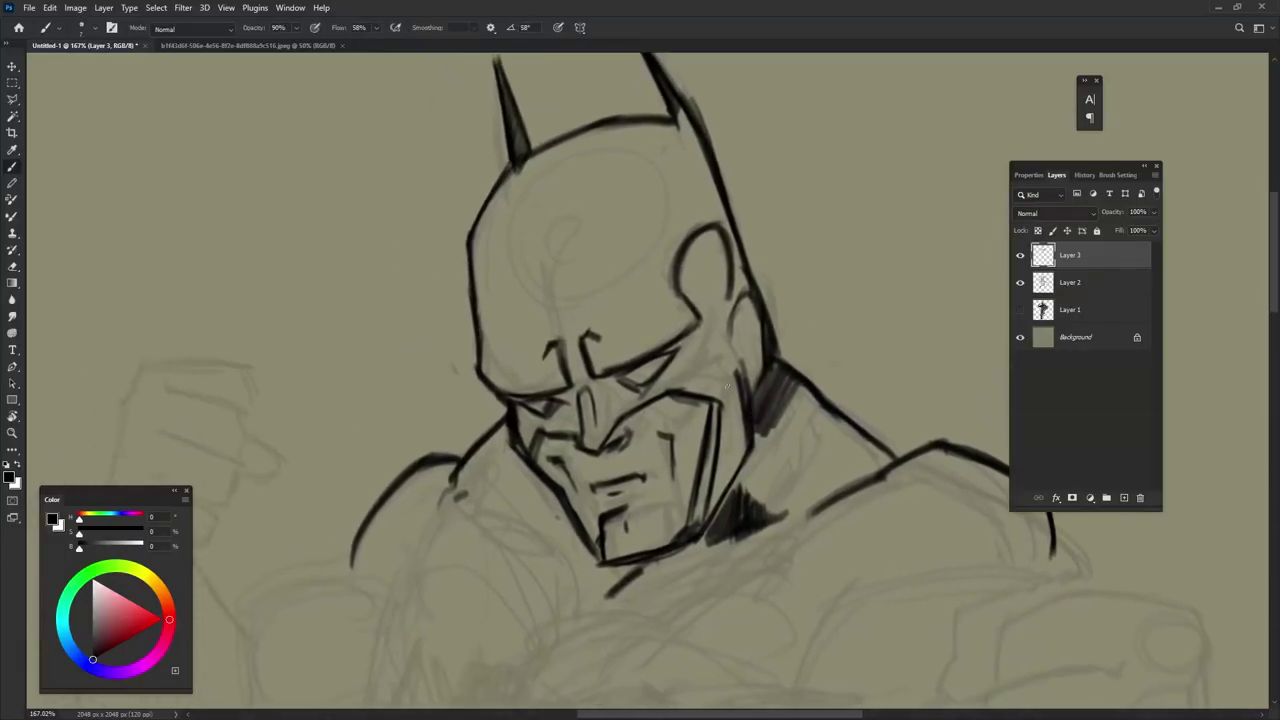
pyautogui.moveTo(810, 355); pyautogui.dragTo(805, 265)
pyautogui.moveTo(390, 503); pyautogui.dragTo(402, 452)
pyautogui.moveTo(412, 388)
pyautogui.mouseDown()
pyautogui.moveTo(410, 456)
pyautogui.moveTo(523, 391)
pyautogui.mouseUp()
pyautogui.moveTo(372, 428); pyautogui.dragTo(464, 365)
pyautogui.moveTo(450, 569); pyautogui.dragTo(402, 529)
# - Ink the raised arm's outer contour, forearm curve and the raised fist
pyautogui.moveTo(290, 557)
pyautogui.mouseDown()
pyautogui.moveTo(428, 552)
pyautogui.moveTo(538, 604)
pyautogui.mouseUp()
pyautogui.moveTo(352, 355)
pyautogui.mouseDown()
pyautogui.moveTo(428, 448)
pyautogui.moveTo(445, 385)
pyautogui.mouseUp()
pyautogui.moveTo(445, 385); pyautogui.dragTo(312, 612)
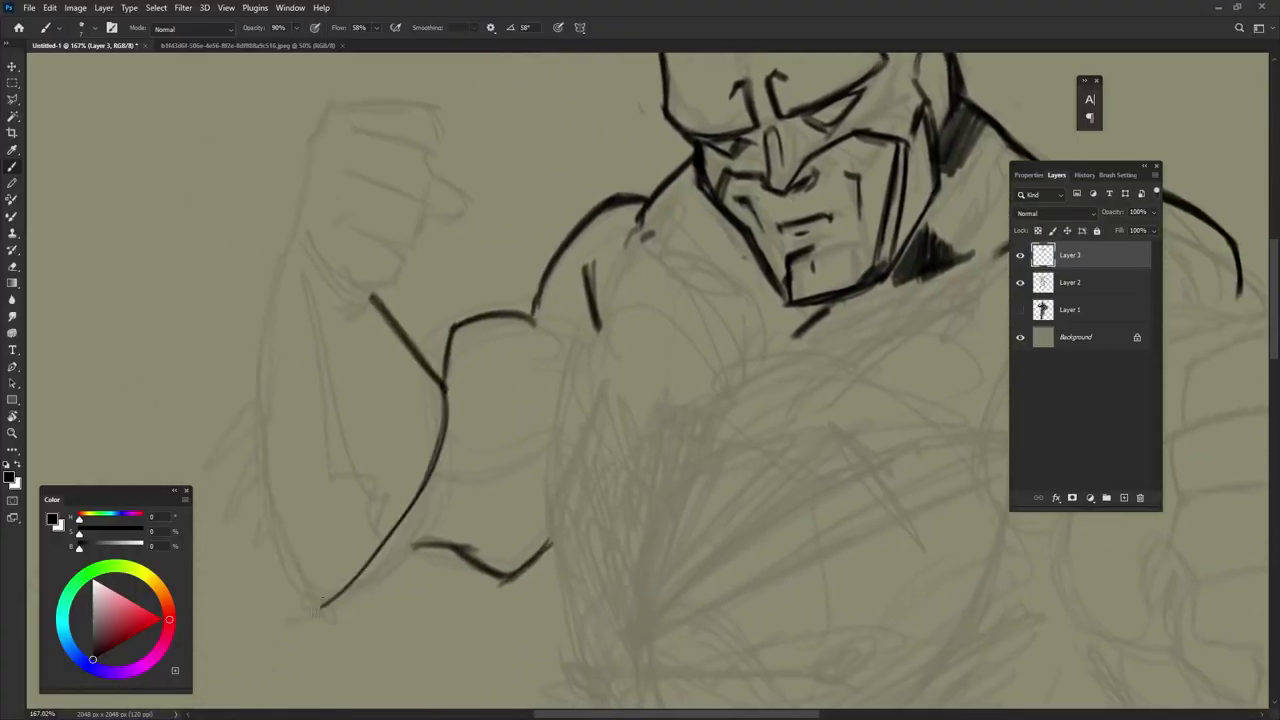
pyautogui.moveTo(308, 140)
pyautogui.mouseDown()
pyautogui.moveTo(298, 212)
pyautogui.moveTo(262, 296)
pyautogui.moveTo(285, 583)
pyautogui.moveTo(310, 608)
pyautogui.mouseUp()
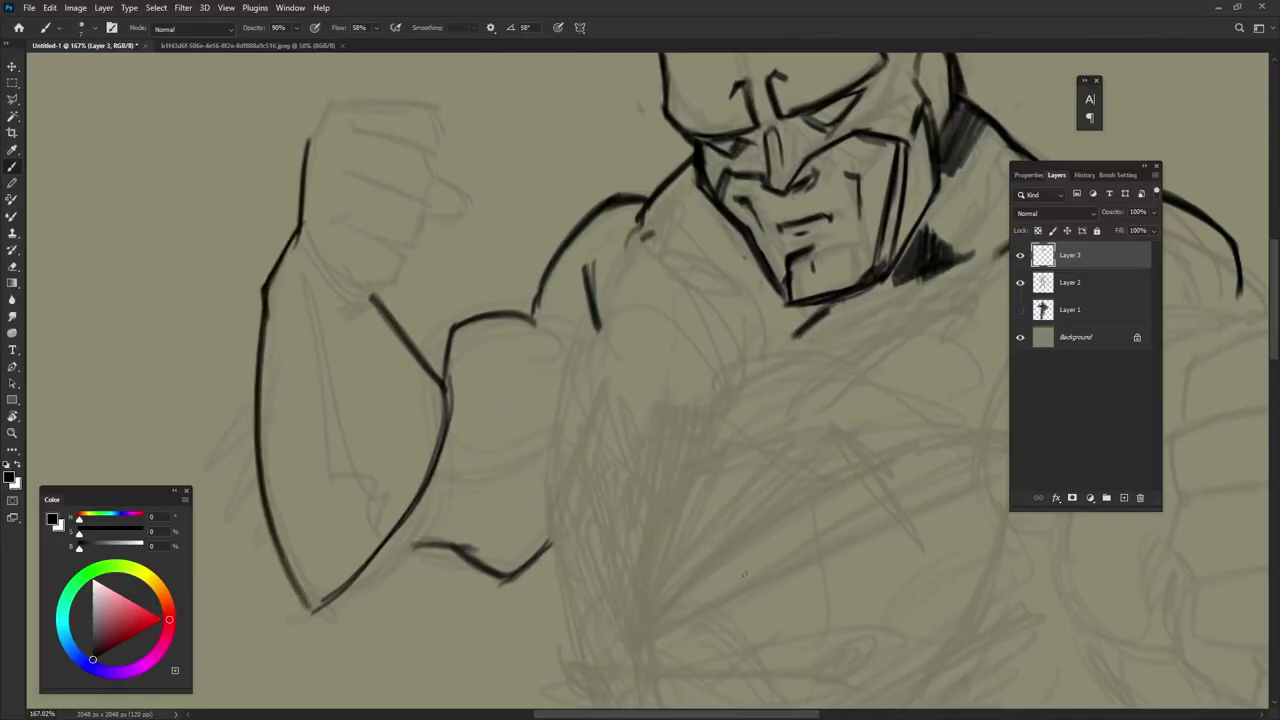
pyautogui.moveTo(388, 562); pyautogui.dragTo(460, 540)
pyautogui.moveTo(454, 440); pyautogui.dragTo(450, 464)
pyautogui.moveTo(450, 466); pyautogui.dragTo(547, 448)
pyautogui.moveTo(530, 310); pyautogui.dragTo(536, 378)
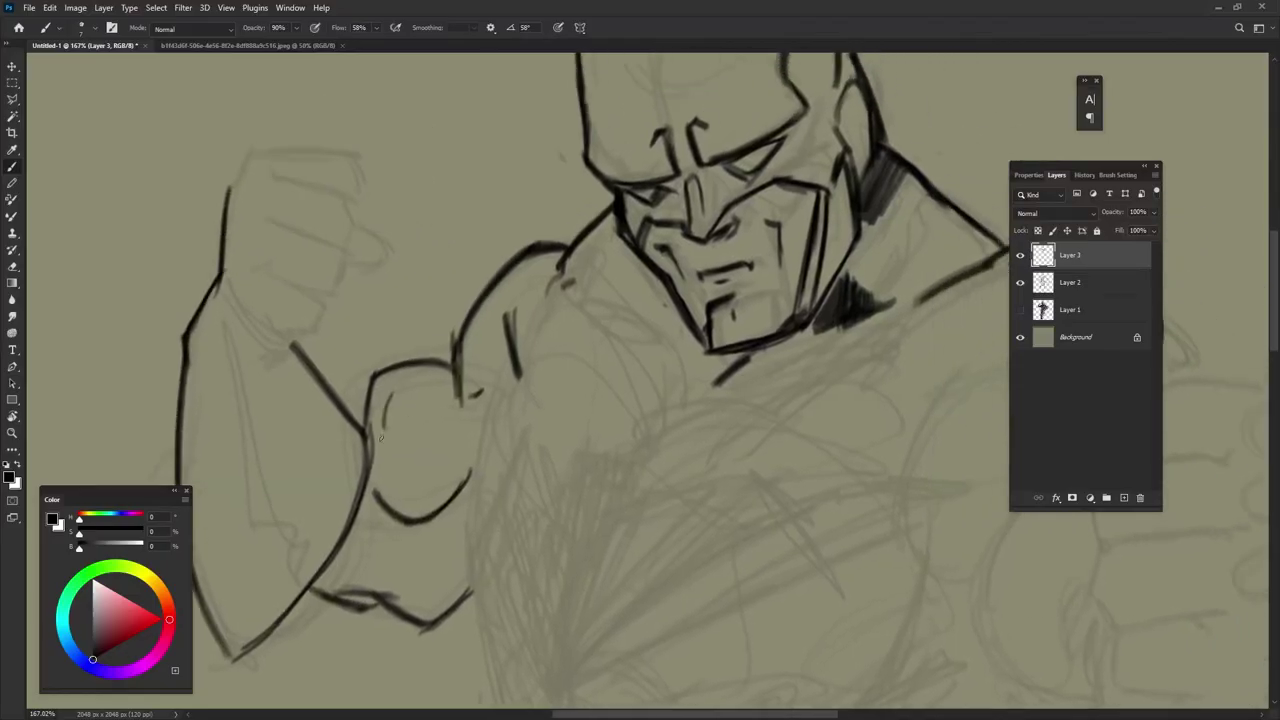
pyautogui.moveTo(382, 440); pyautogui.dragTo(446, 378)
pyautogui.moveTo(290, 352)
pyautogui.mouseDown()
pyautogui.moveTo(334, 404)
pyautogui.moveTo(384, 392)
pyautogui.mouseUp()
pyautogui.moveTo(316, 206); pyautogui.dragTo(294, 256)
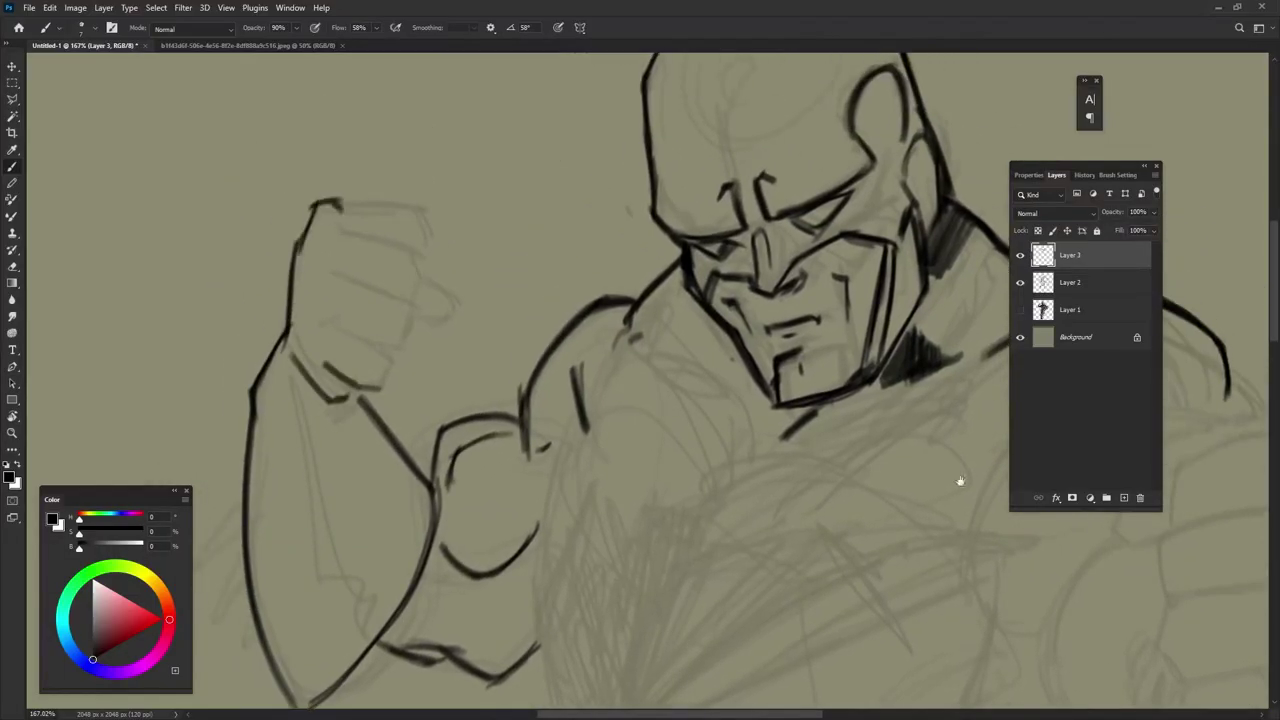
# - Add a short stroke on the right shoulder and zoom out to view the whole figure
pyautogui.moveTo(960, 481); pyautogui.dragTo(765, 327)
pyautogui.moveTo(969, 265)
pyautogui.mouseDown()
pyautogui.moveTo(869, 357)
pyautogui.moveTo(769, 306)
pyautogui.mouseUp()
pyautogui.moveTo(853, 243); pyautogui.dragTo(785, 297)
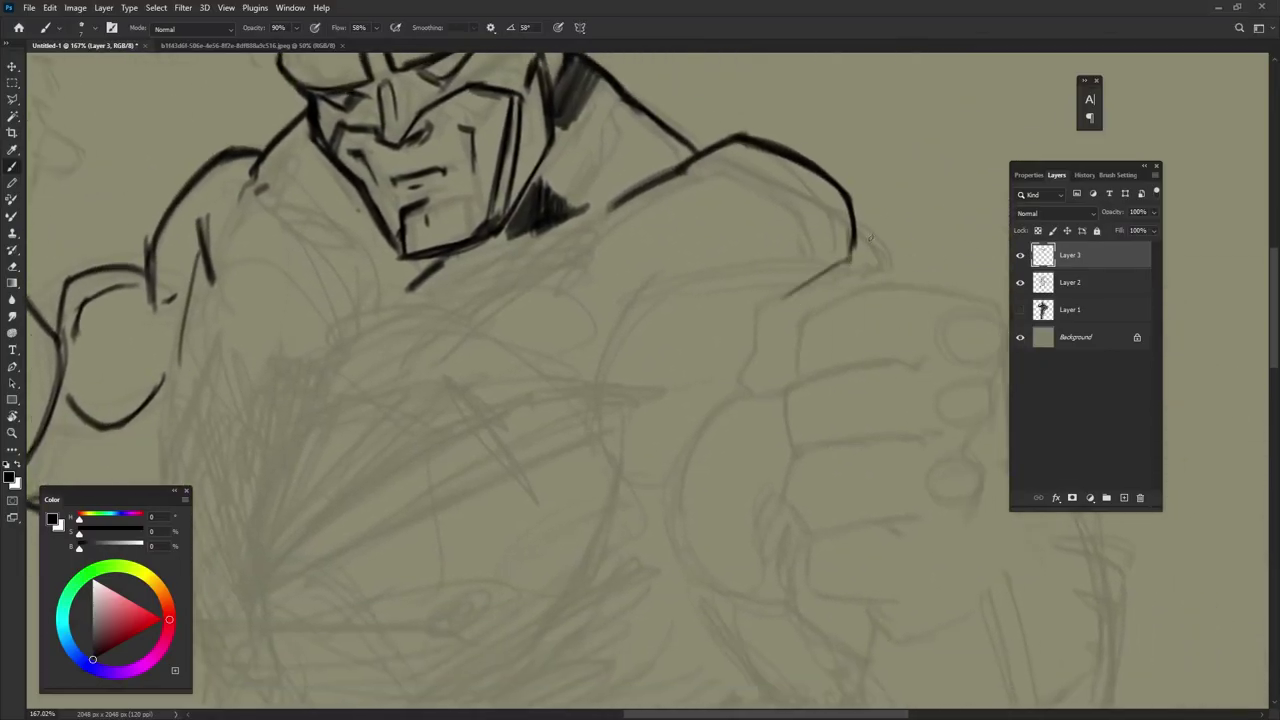
pyautogui.scroll(-3, 868, 238)
pyautogui.moveTo(826, 357); pyautogui.dragTo(842, 413)
# - Ink the first chest and shoulder lines and the left chest contour
pyautogui.scroll(-2, 842, 413)
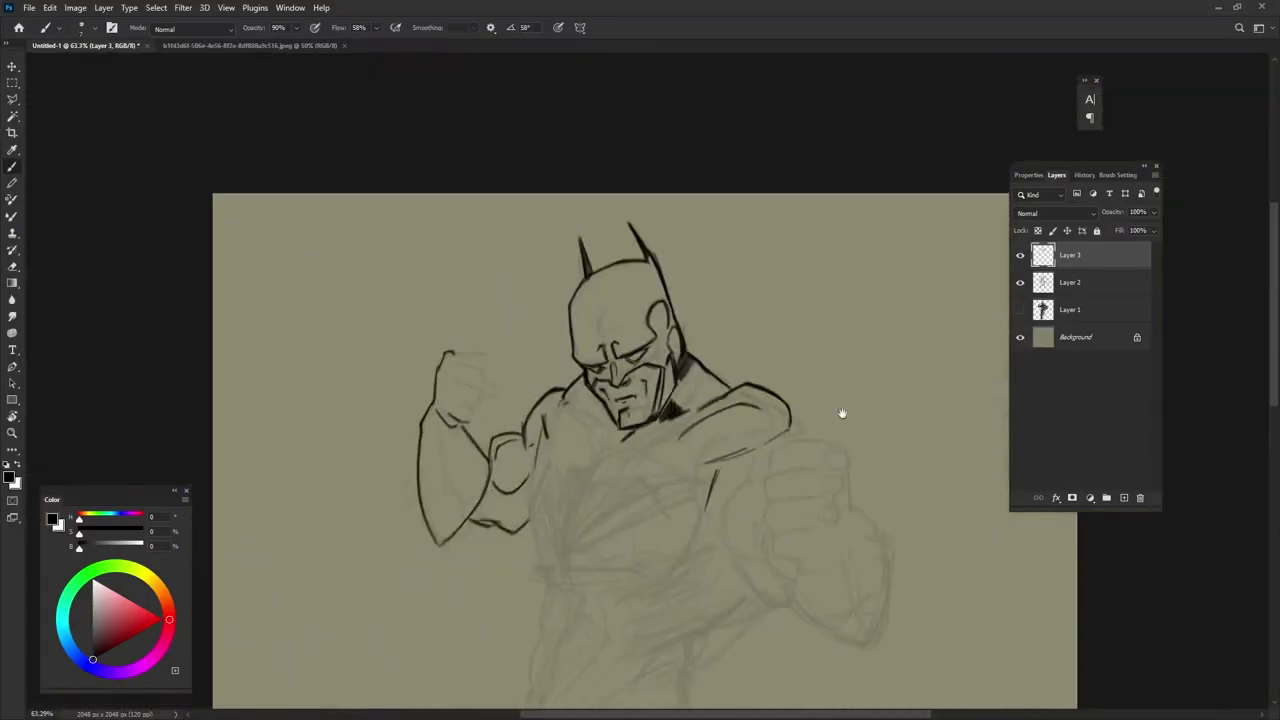
pyautogui.scroll(2, 842, 413)
pyautogui.scroll(1, 814, 406)
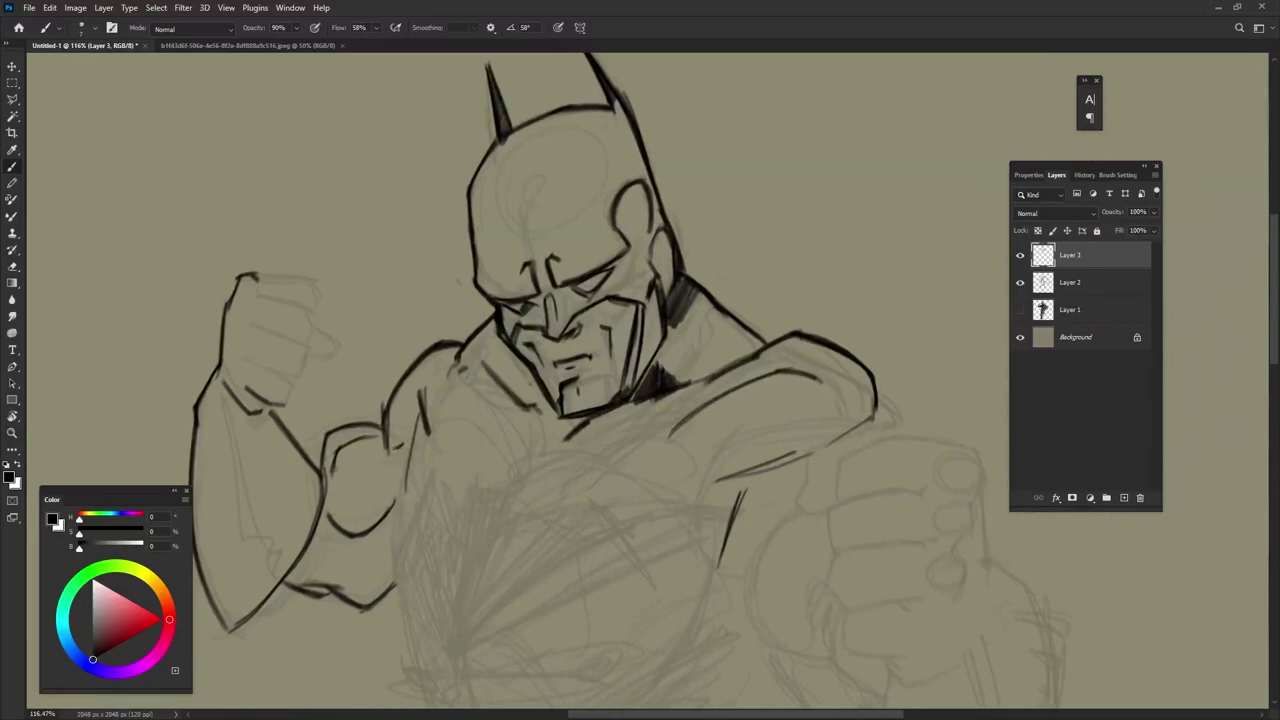
pyautogui.scroll(-1, 475, 386)
pyautogui.scroll(-3, 533, 400)
pyautogui.moveTo(448, 330); pyautogui.dragTo(468, 462)
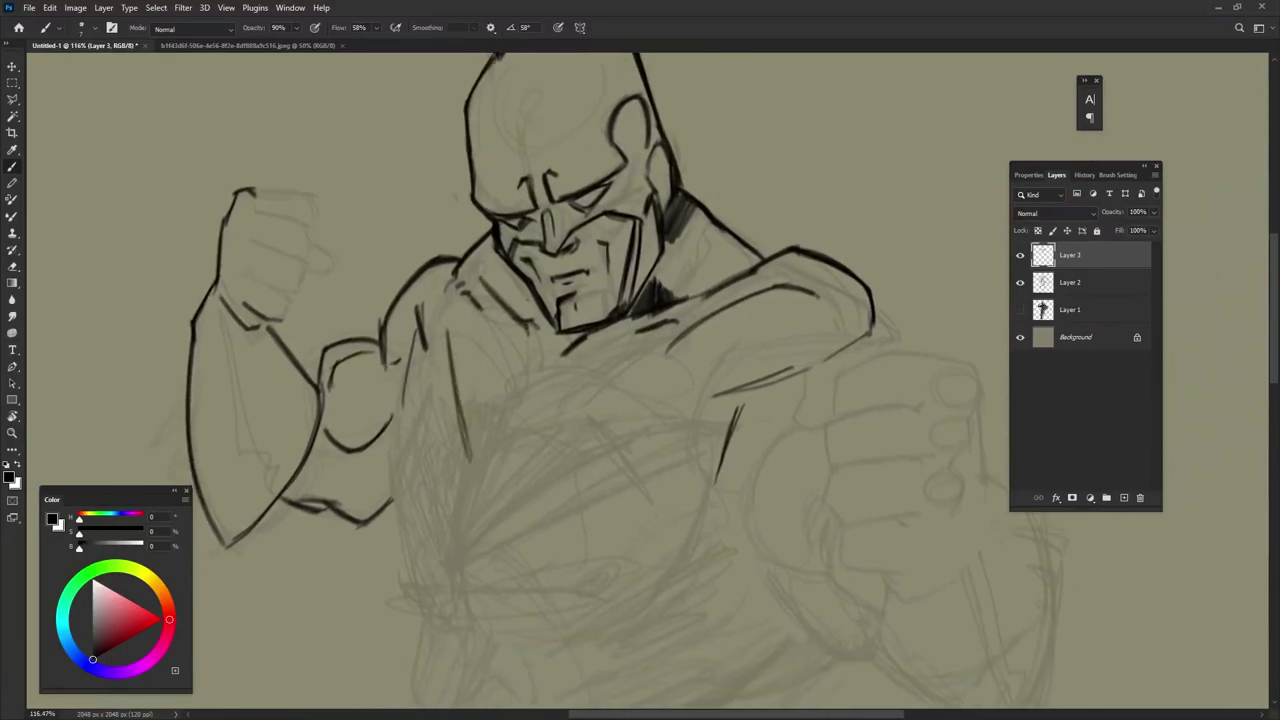
pyautogui.moveTo(714, 296); pyautogui.dragTo(568, 388)
pyautogui.moveTo(582, 376)
pyautogui.mouseDown()
pyautogui.moveTo(524, 452)
pyautogui.moveTo(472, 490)
pyautogui.mouseUp()
pyautogui.moveTo(448, 280); pyautogui.dragTo(462, 475)
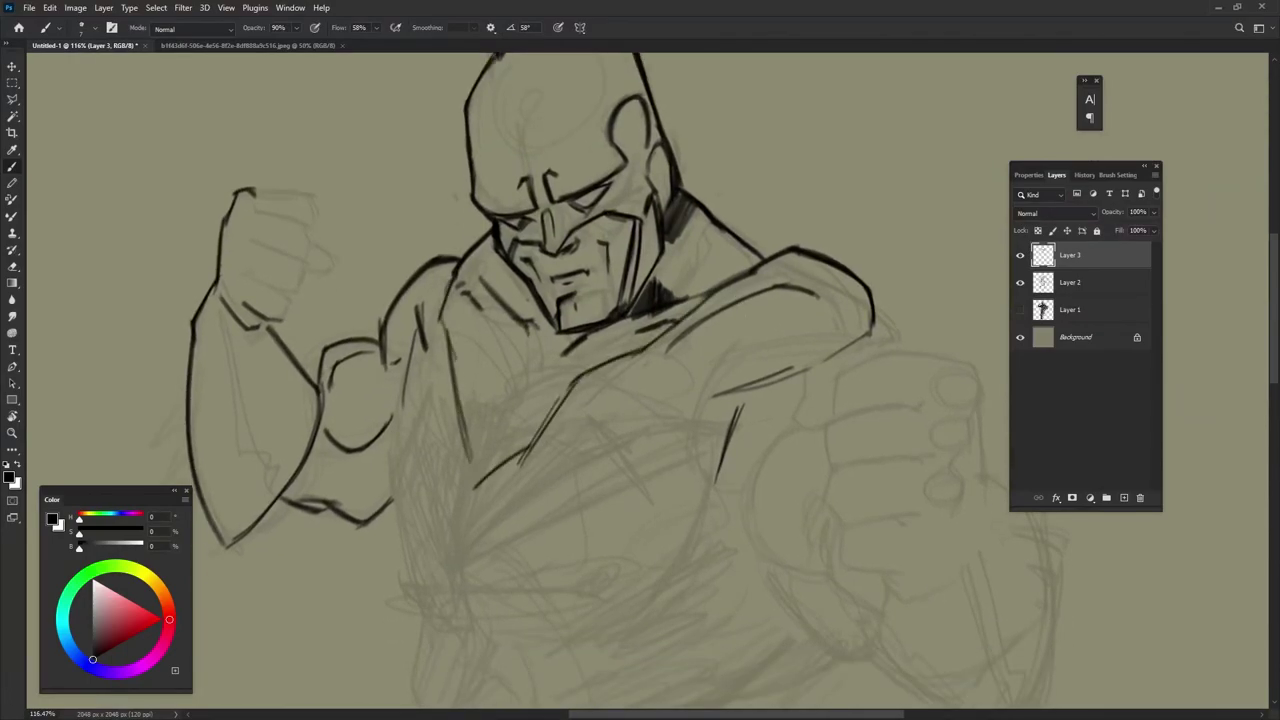
pyautogui.moveTo(446, 380)
pyautogui.mouseDown()
pyautogui.moveTo(470, 492)
pyautogui.moveTo(524, 452)
pyautogui.mouseUp()
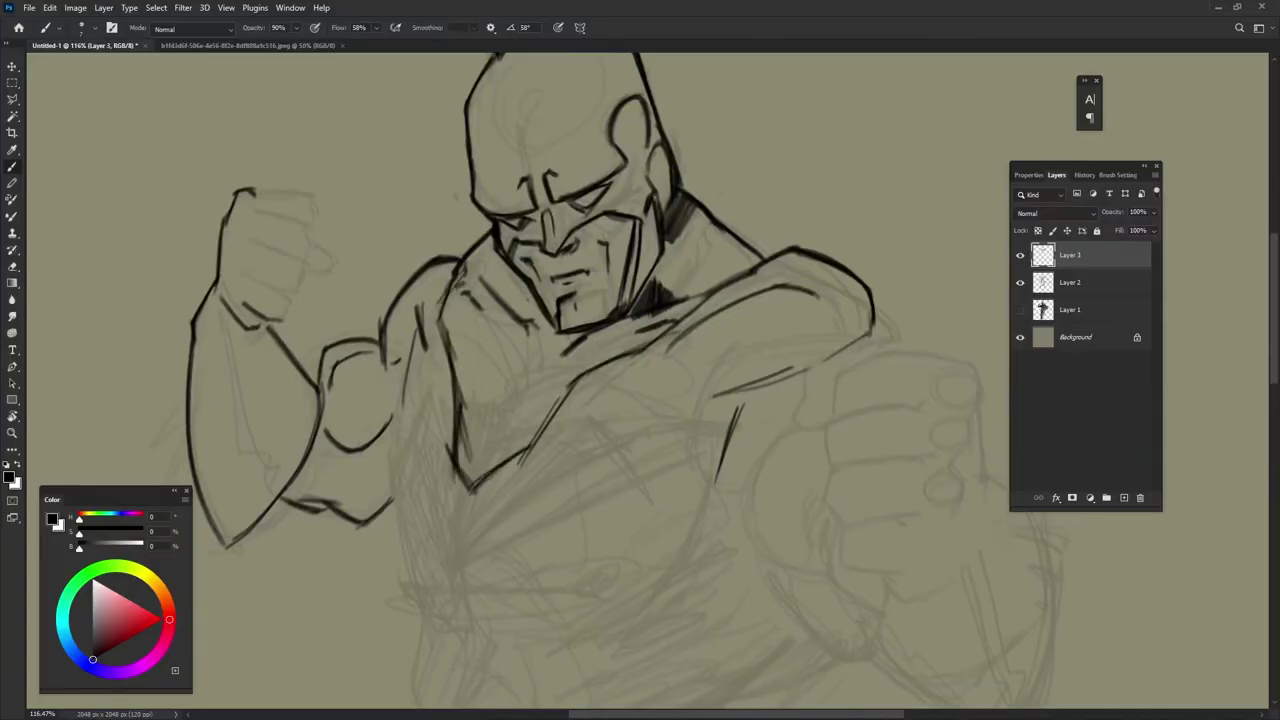
# - Ink the right torso contour, torso bottom, hip curves and two chest lines
pyautogui.moveTo(640, 400)
pyautogui.mouseDown()
pyautogui.moveTo(626, 382)
pyautogui.moveTo(695, 450)
pyautogui.mouseUp()
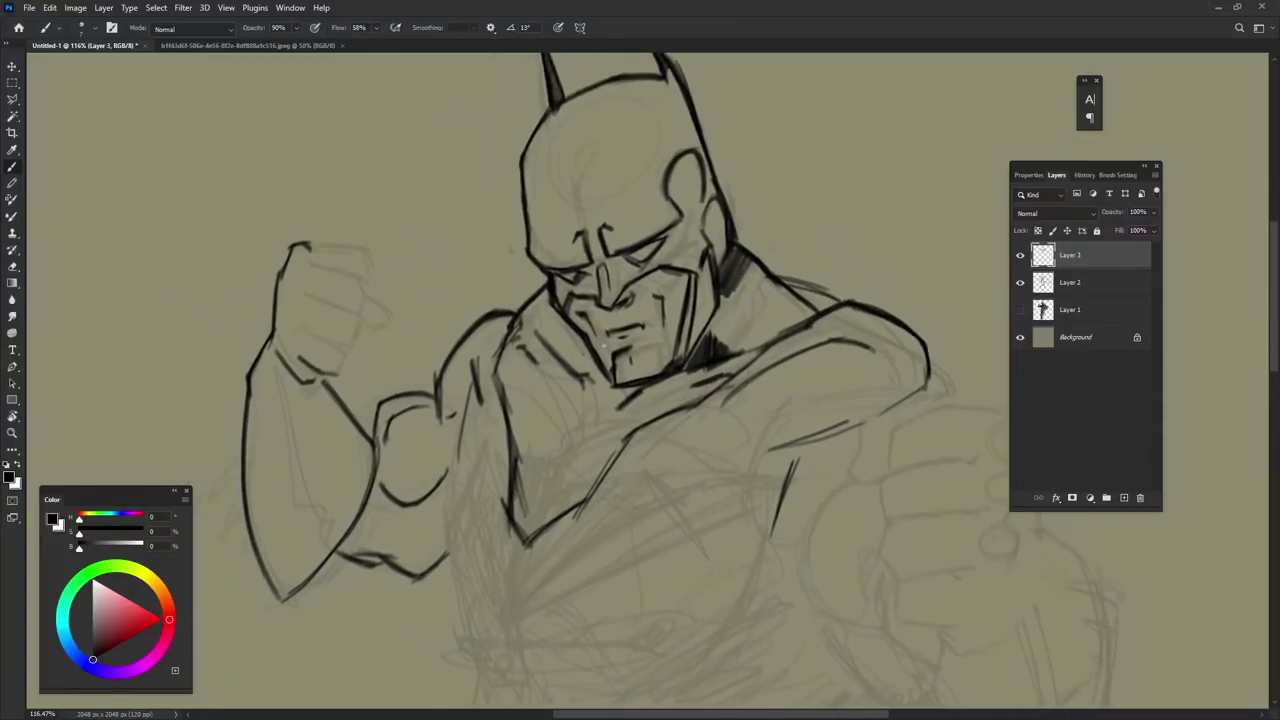
pyautogui.moveTo(779, 403); pyautogui.dragTo(765, 285)
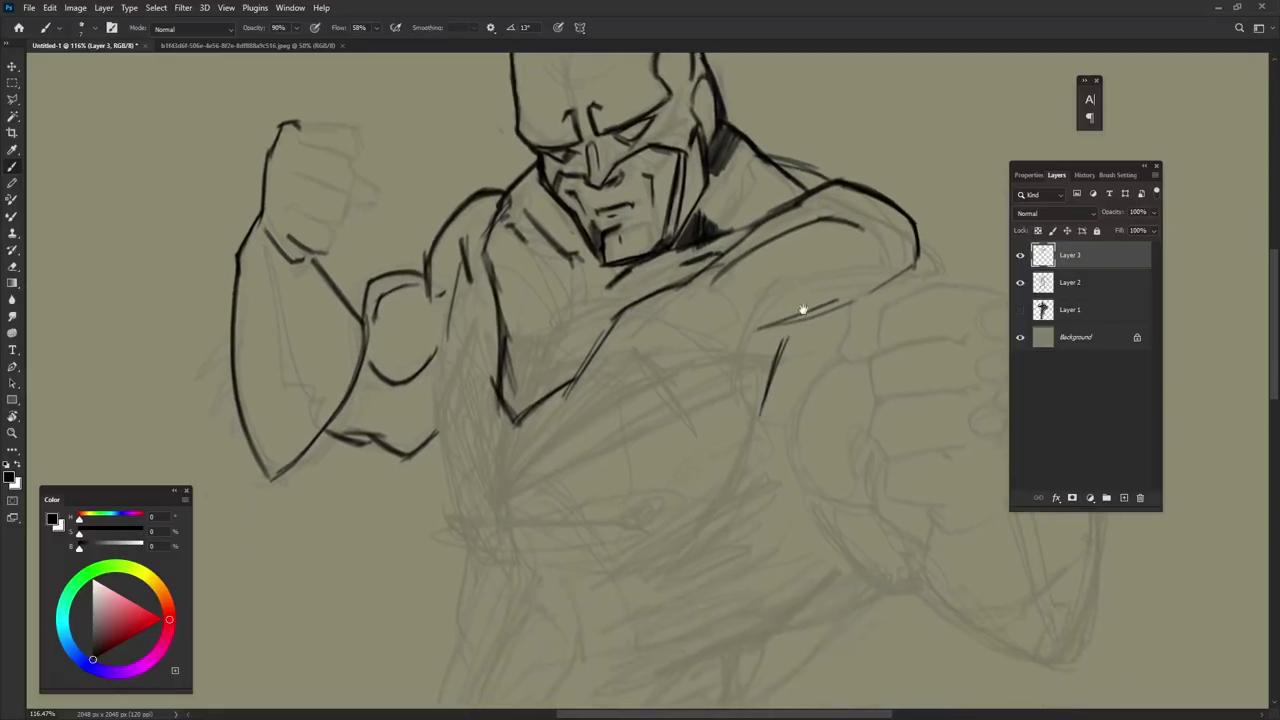
pyautogui.moveTo(462, 280); pyautogui.dragTo(440, 435)
pyautogui.moveTo(428, 320); pyautogui.dragTo(472, 482)
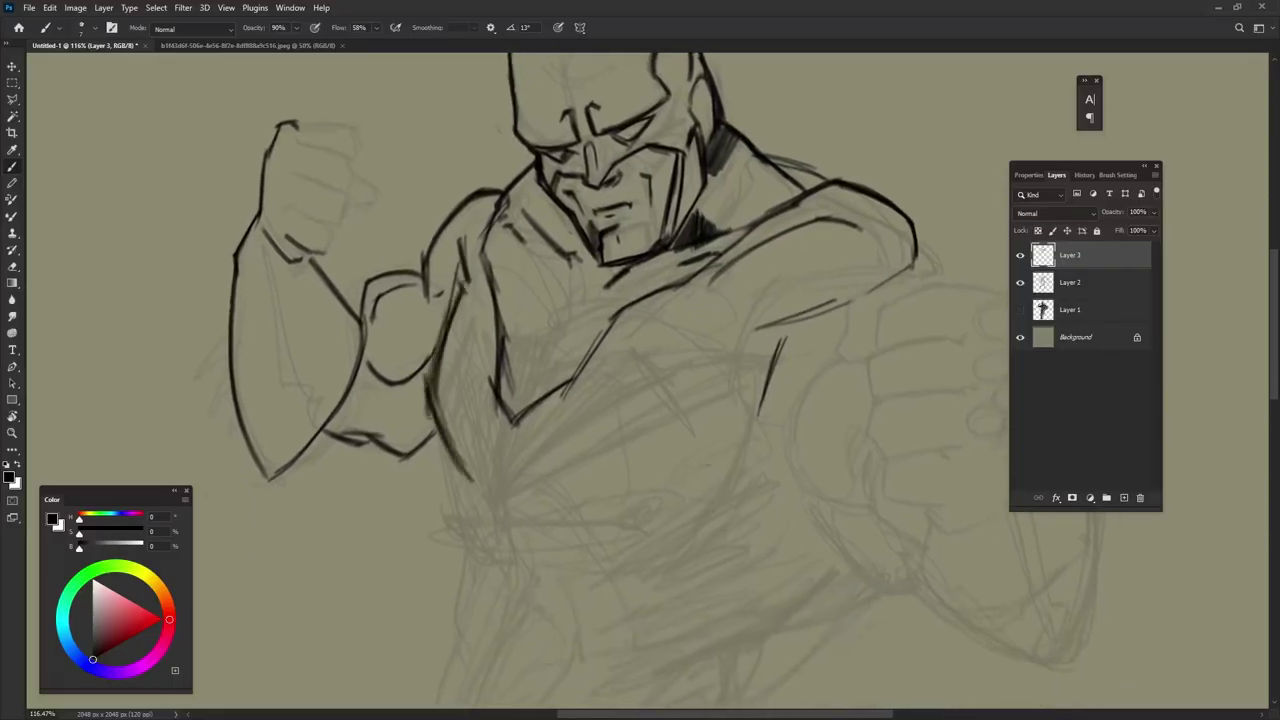
pyautogui.moveTo(734, 466); pyautogui.dragTo(582, 512)
pyautogui.moveTo(760, 408); pyautogui.dragTo(678, 506)
pyautogui.moveTo(480, 494)
pyautogui.mouseDown()
pyautogui.moveTo(524, 488)
pyautogui.moveTo(528, 514)
pyautogui.mouseUp()
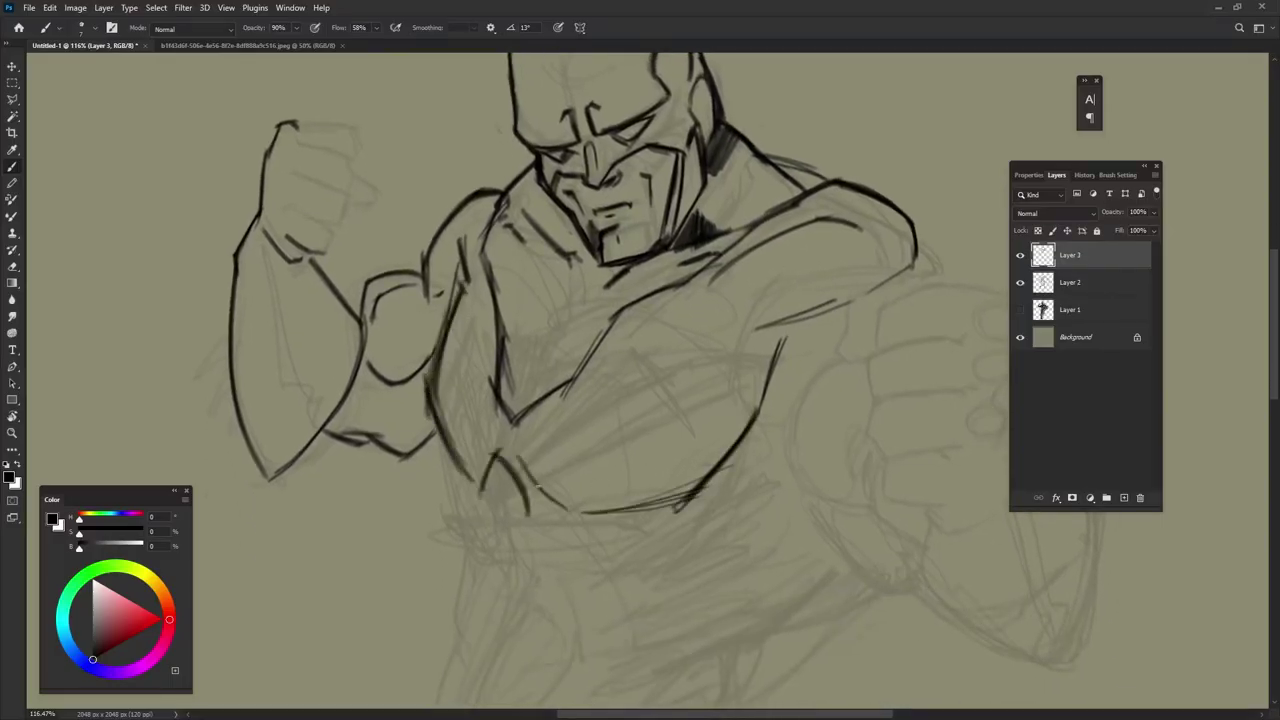
pyautogui.moveTo(518, 456); pyautogui.dragTo(570, 511)
pyautogui.moveTo(600, 386); pyautogui.dragTo(755, 348)
pyautogui.moveTo(600, 413); pyautogui.dragTo(745, 364)
pyautogui.moveTo(456, 306); pyautogui.dragTo(466, 372)
# - Erase the pectoral and other chest lines
pyautogui.press('e')
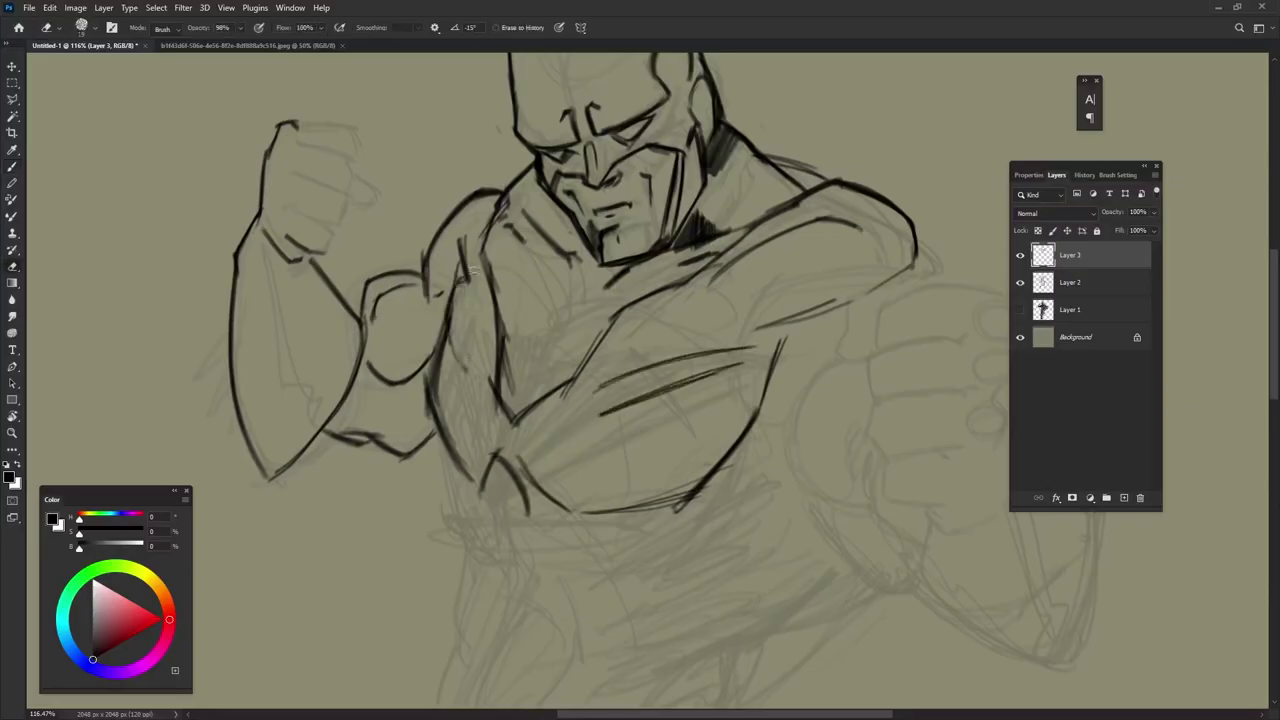
pyautogui.moveTo(617, 484); pyautogui.dragTo(609, 409)
pyautogui.moveTo(600, 335); pyautogui.dragTo(646, 335)
pyautogui.moveTo(775, 266); pyautogui.dragTo(740, 360)
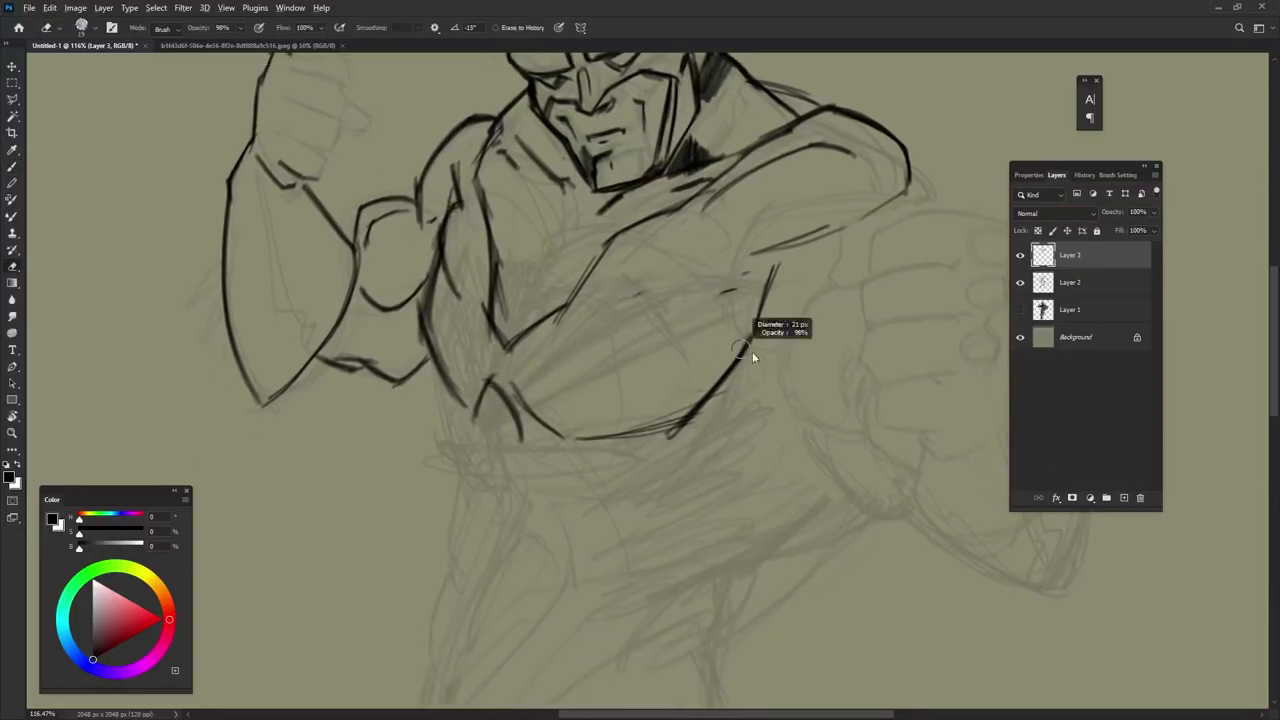
pyautogui.moveTo(760, 300); pyautogui.dragTo(600, 435)
pyautogui.press('b')
# - Redraw the left torso edge darker, plus the lower chest curve and hip lines
pyautogui.moveTo(440, 228)
pyautogui.mouseDown()
pyautogui.moveTo(452, 390)
pyautogui.moveTo(440, 334)
pyautogui.mouseUp()
pyautogui.moveTo(430, 322); pyautogui.dragTo(488, 402)
pyautogui.moveTo(432, 248); pyautogui.dragTo(452, 410)
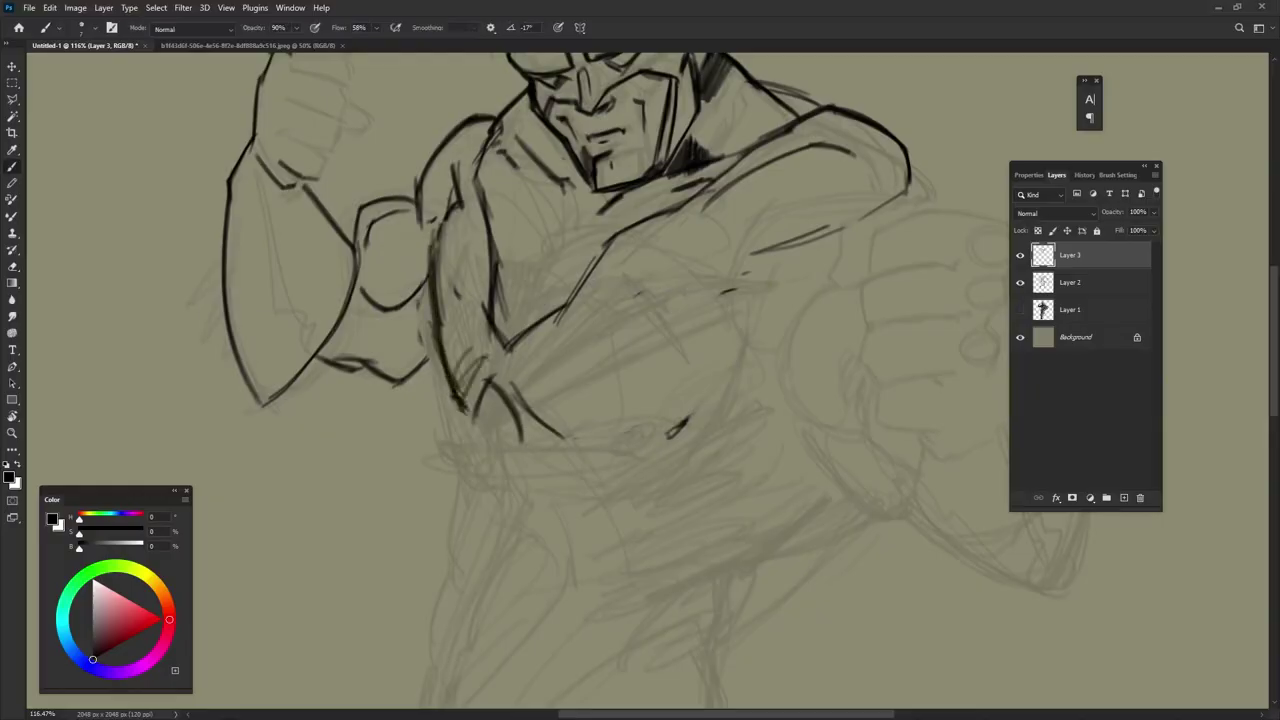
pyautogui.moveTo(562, 455)
pyautogui.mouseDown()
pyautogui.moveTo(750, 282)
pyautogui.moveTo(735, 330)
pyautogui.mouseUp()
pyautogui.moveTo(515, 395); pyautogui.dragTo(558, 460)
pyautogui.moveTo(452, 392)
pyautogui.mouseDown()
pyautogui.moveTo(488, 452)
pyautogui.moveTo(466, 518)
pyautogui.mouseUp()
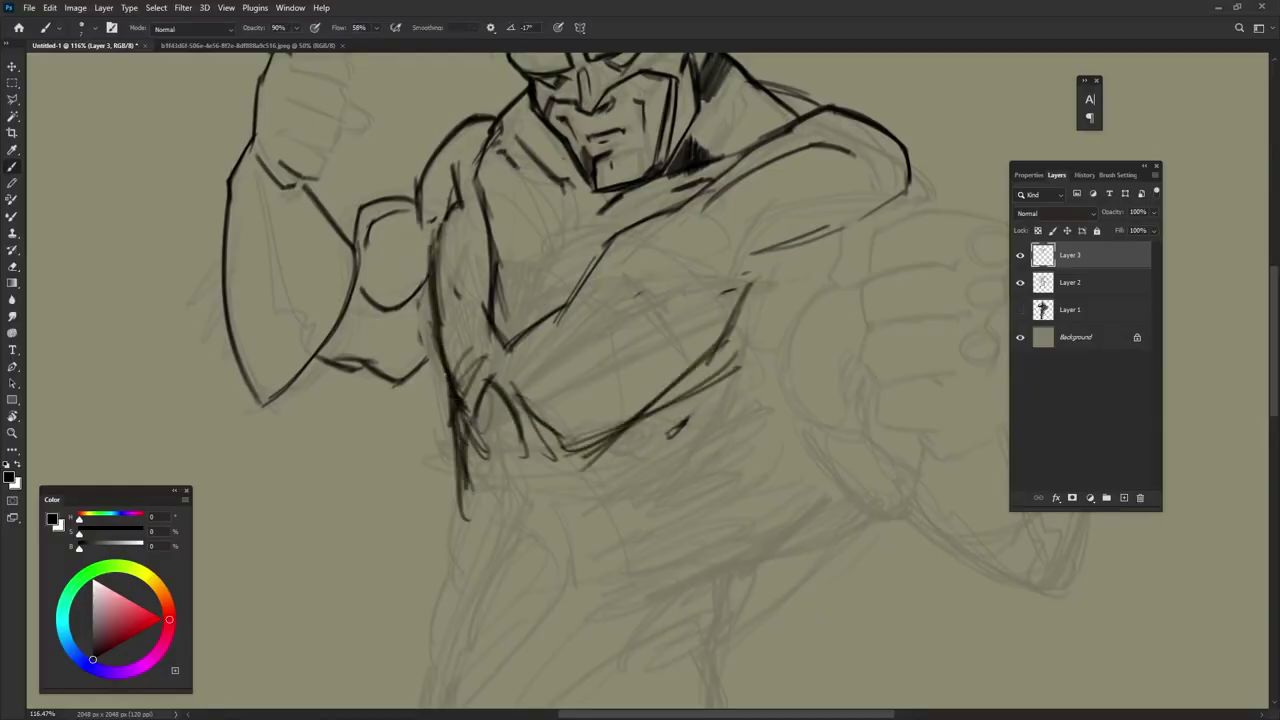
# - Darken and extend the left torso edge, ink lower torso lines, and hatch near the lower chest
pyautogui.moveTo(446, 252); pyautogui.dragTo(424, 390)
pyautogui.moveTo(600, 400); pyautogui.dragTo(555, 325)
pyautogui.moveTo(792, 398)
pyautogui.mouseDown()
pyautogui.moveTo(742, 468)
pyautogui.moveTo(578, 560)
pyautogui.mouseUp()
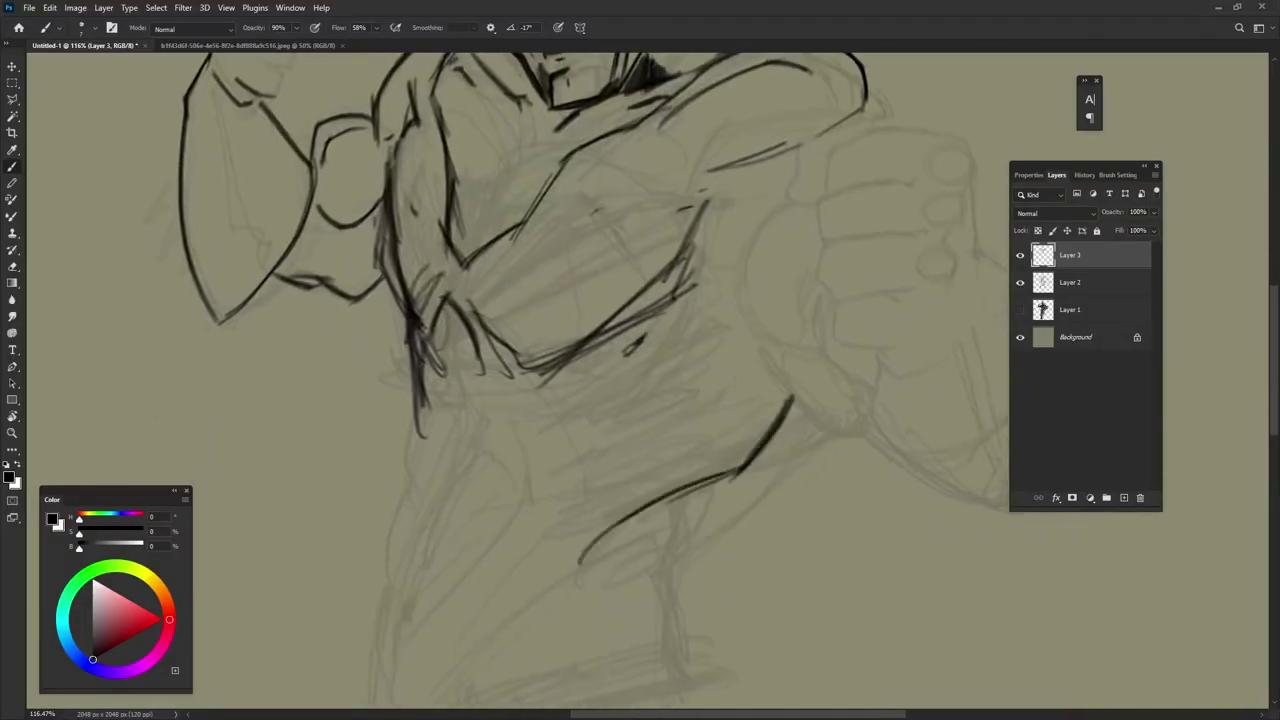
pyautogui.moveTo(655, 500); pyautogui.dragTo(578, 565)
pyautogui.moveTo(600, 450); pyautogui.dragTo(626, 418)
pyautogui.moveTo(702, 465); pyautogui.dragTo(698, 642)
pyautogui.moveTo(446, 356); pyautogui.dragTo(403, 590)
pyautogui.moveTo(480, 305); pyautogui.dragTo(404, 590)
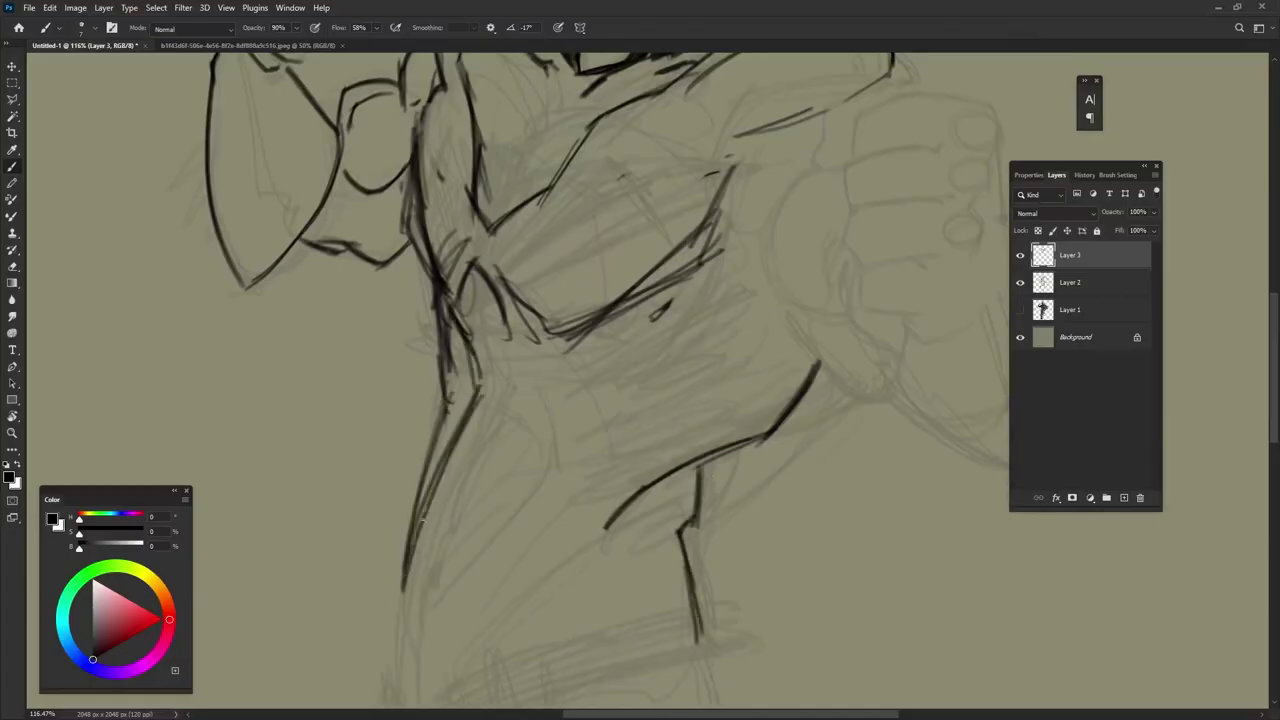
pyautogui.moveTo(482, 345); pyautogui.dragTo(415, 542)
pyautogui.moveTo(614, 376); pyautogui.dragTo(705, 350)
pyautogui.moveTo(622, 352); pyautogui.dragTo(708, 330)
pyautogui.moveTo(632, 404)
pyautogui.mouseDown()
pyautogui.moveTo(700, 362)
pyautogui.moveTo(672, 398)
pyautogui.moveTo(800, 368)
pyautogui.mouseUp()
pyautogui.moveTo(650, 398); pyautogui.dragTo(730, 410)
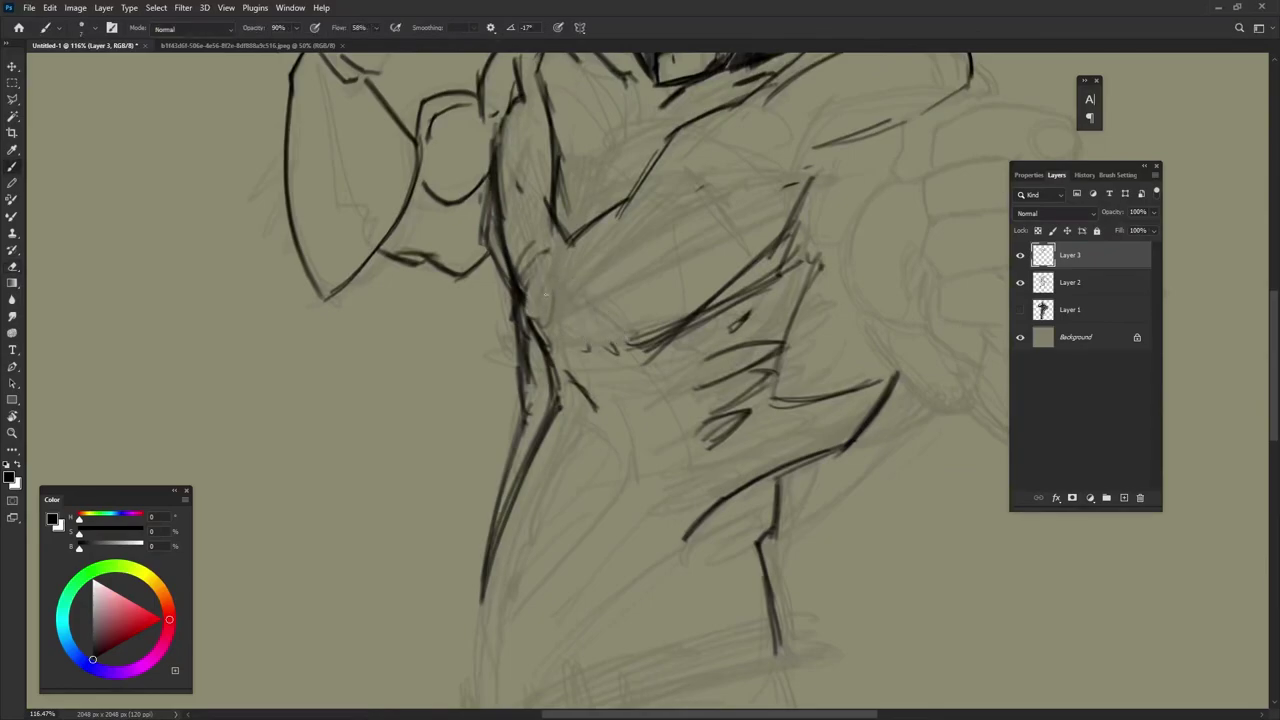
# - Erase the diagonal chest lines and draw new chest and shoulder strokes
pyautogui.scroll(2, 720, 212)
pyautogui.scroll(2, 639, 273)
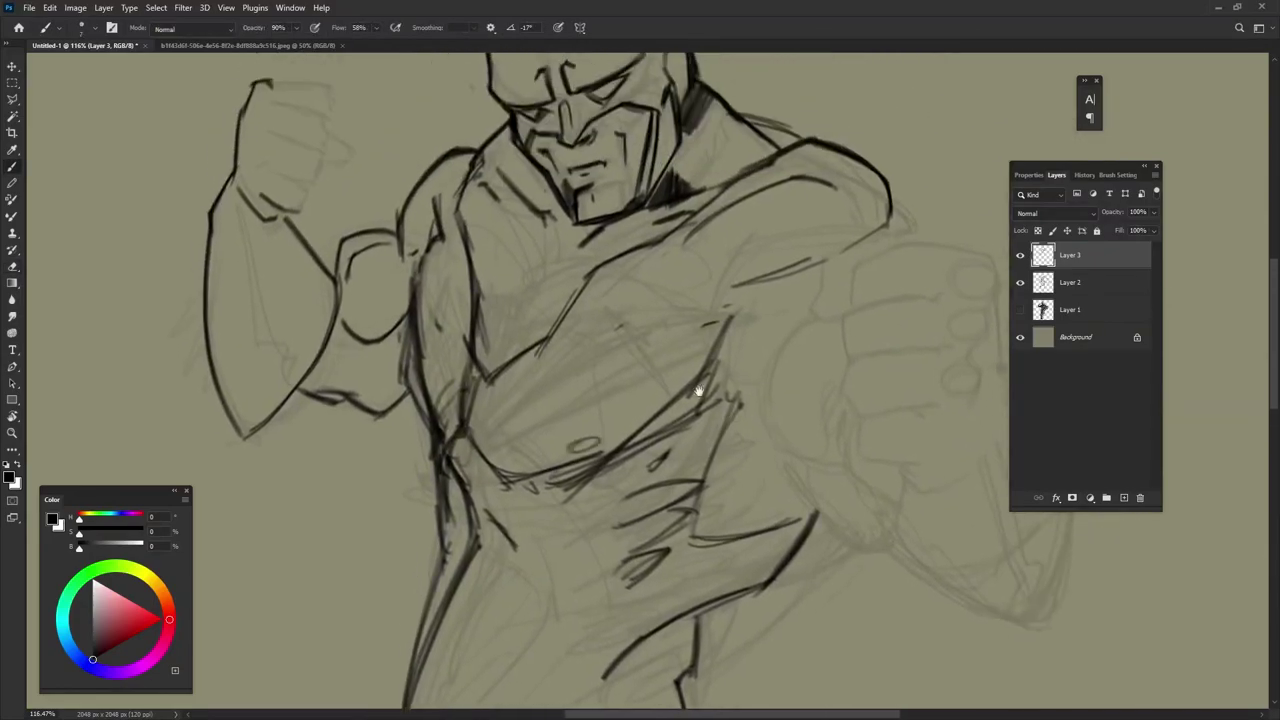
pyautogui.press('e')
pyautogui.scroll(-2, 690, 294)
pyautogui.scroll(3, 690, 294)
pyautogui.moveTo(634, 328); pyautogui.dragTo(515, 420)
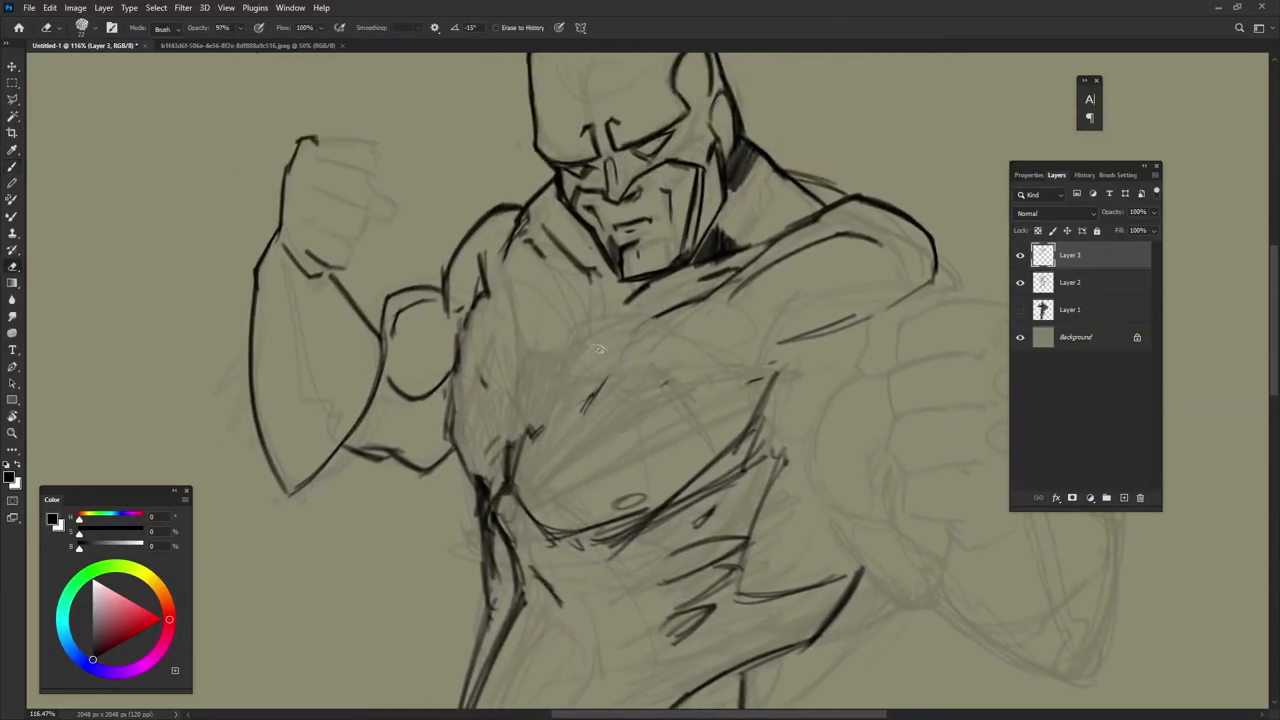
pyautogui.press('b')
pyautogui.moveTo(552, 352)
pyautogui.mouseDown()
pyautogui.moveTo(688, 302)
pyautogui.moveTo(518, 432)
pyautogui.mouseUp()
pyautogui.moveTo(500, 244); pyautogui.dragTo(540, 390)
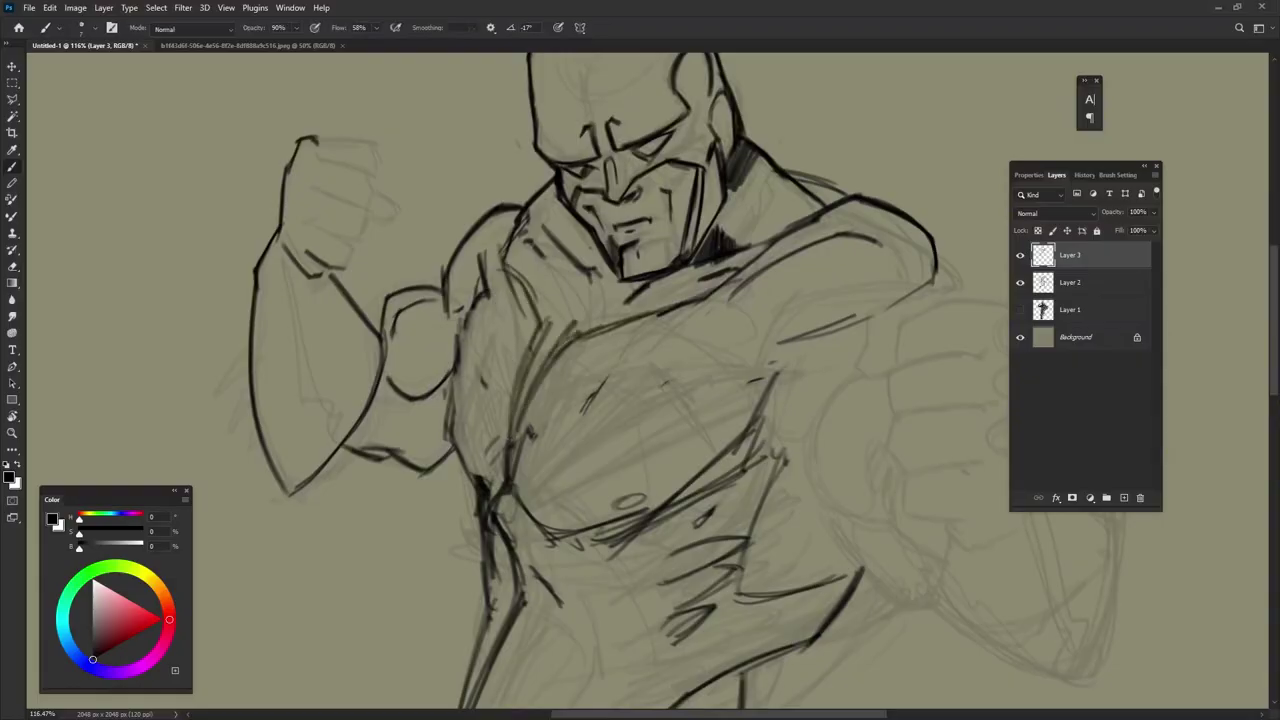
# - Ink the shoulder line and the arm lines
pyautogui.scroll(-5, 508, 438)
pyautogui.moveTo(516, 322)
pyautogui.mouseDown()
pyautogui.moveTo(536, 402)
pyautogui.moveTo(492, 486)
pyautogui.mouseUp()
pyautogui.moveTo(518, 386)
pyautogui.mouseDown()
pyautogui.moveTo(486, 482)
pyautogui.moveTo(546, 618)
pyautogui.mouseUp()
pyautogui.moveTo(640, 519); pyautogui.dragTo(576, 527)
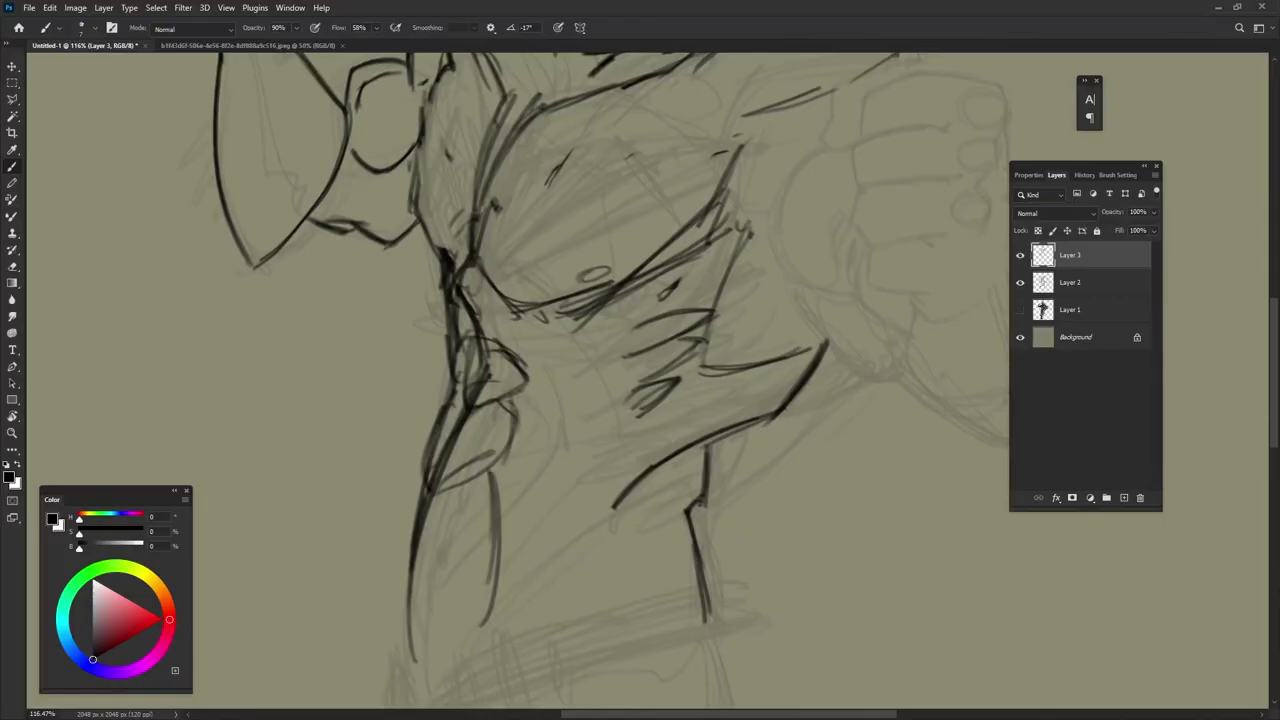
pyautogui.scroll(-5, 663, 506)
pyautogui.scroll(3, 700, 480)
# - Sketch the narrow lower hand below the torso with three fingers
pyautogui.moveTo(506, 484)
pyautogui.mouseDown()
pyautogui.moveTo(516, 598)
pyautogui.moveTo(490, 590)
pyautogui.mouseUp()
pyautogui.moveTo(540, 505)
pyautogui.mouseDown()
pyautogui.moveTo(558, 586)
pyautogui.moveTo(596, 572)
pyautogui.mouseUp()
pyautogui.moveTo(610, 490); pyautogui.dragTo(624, 536)
pyautogui.press('r')
pyautogui.moveTo(478, 591); pyautogui.dragTo(573, 640)
# - Ink the lines around the lower hand, the shoulder curve and the arm strokes
pyautogui.press('b')
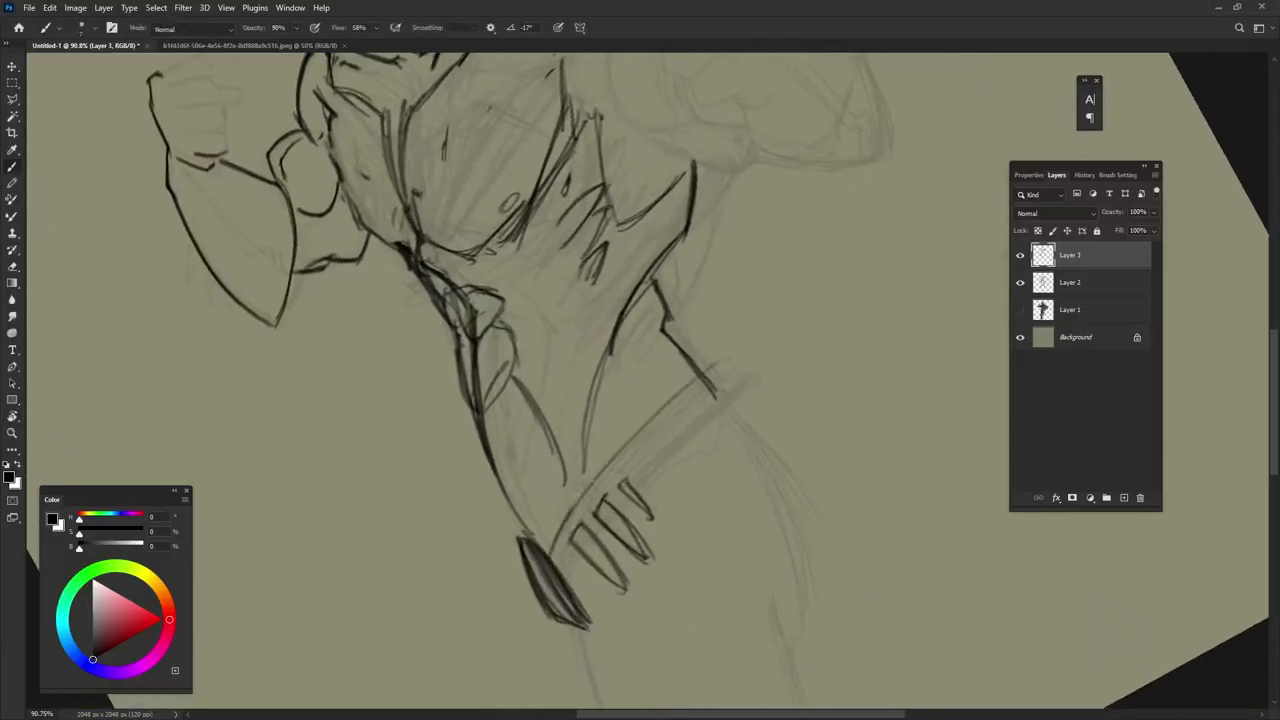
pyautogui.moveTo(700, 430); pyautogui.dragTo(586, 543)
pyautogui.moveTo(646, 476); pyautogui.dragTo(566, 588)
pyautogui.moveTo(720, 400)
pyautogui.mouseDown()
pyautogui.moveTo(682, 490)
pyautogui.moveTo(694, 500)
pyautogui.moveTo(657, 508)
pyautogui.moveTo(734, 537)
pyautogui.moveTo(426, 410)
pyautogui.moveTo(169, 462)
pyautogui.mouseUp()
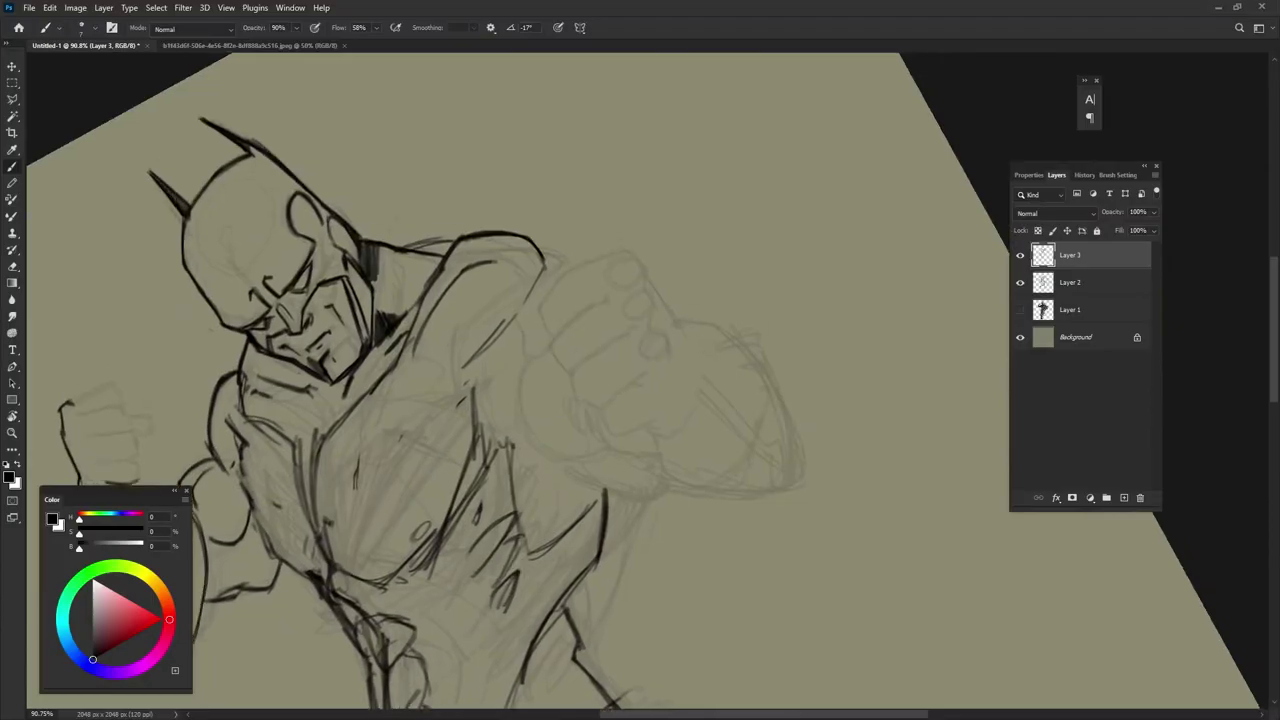
pyautogui.moveTo(543, 355)
pyautogui.mouseDown()
pyautogui.moveTo(560, 455)
pyautogui.moveTo(672, 484)
pyautogui.mouseUp()
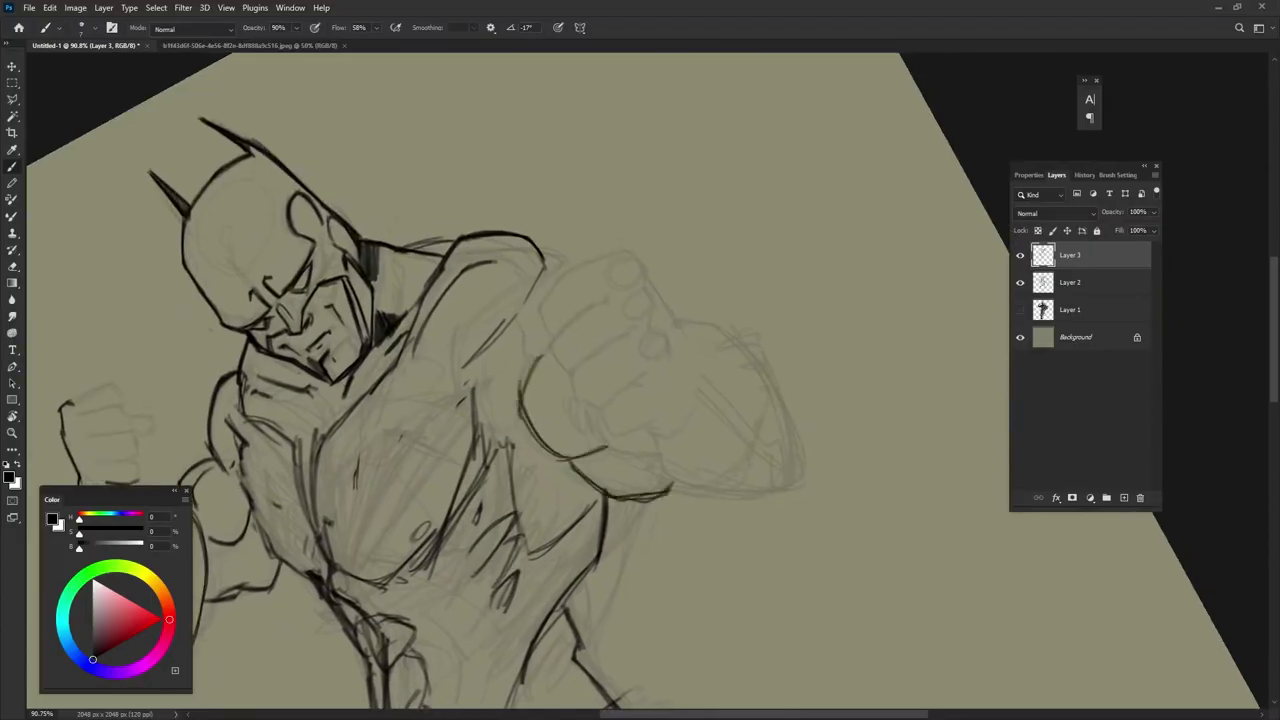
pyautogui.moveTo(494, 410); pyautogui.dragTo(527, 417)
pyautogui.moveTo(548, 280); pyautogui.dragTo(508, 392)
pyautogui.moveTo(537, 244); pyautogui.dragTo(565, 270)
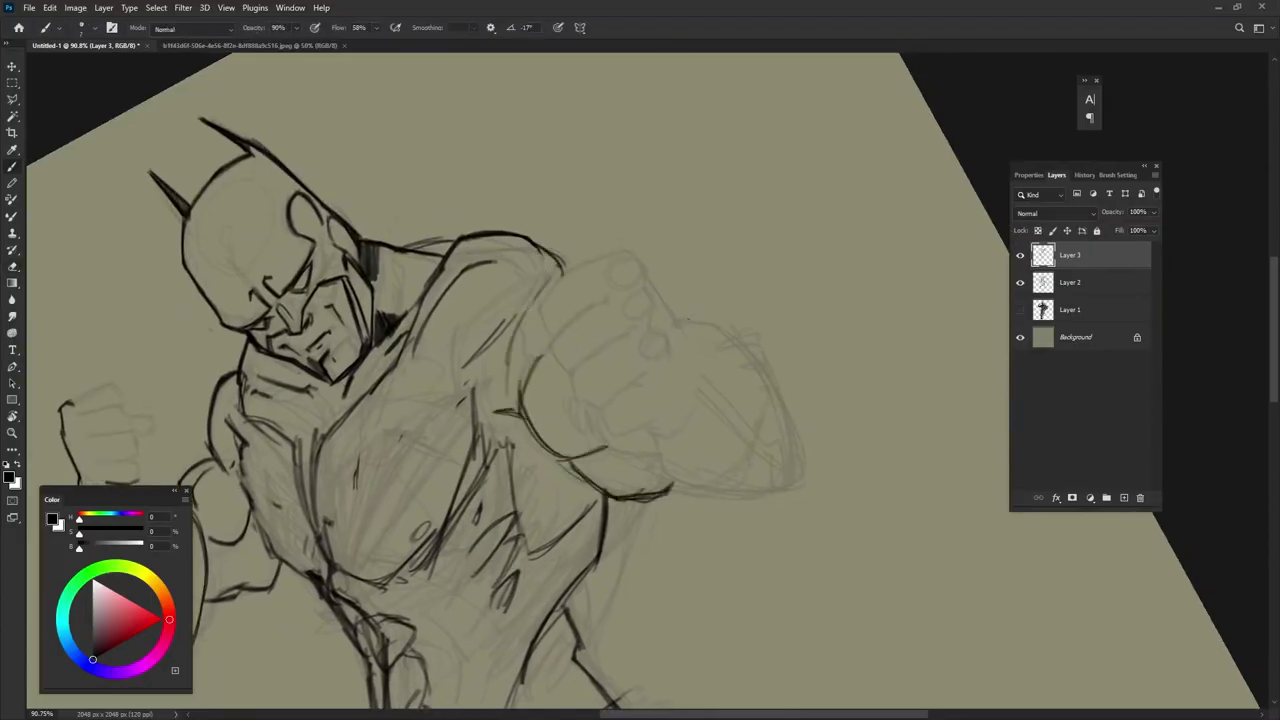
# - Finish the fist outline, lower-arm contour, fist-bottom strokes and forearm curve
pyautogui.moveTo(668, 315); pyautogui.dragTo(786, 424)
pyautogui.moveTo(716, 318); pyautogui.dragTo(790, 500)
pyautogui.moveTo(655, 432); pyautogui.dragTo(660, 480)
pyautogui.moveTo(650, 470)
pyautogui.mouseDown()
pyautogui.moveTo(740, 515)
pyautogui.moveTo(786, 505)
pyautogui.mouseUp()
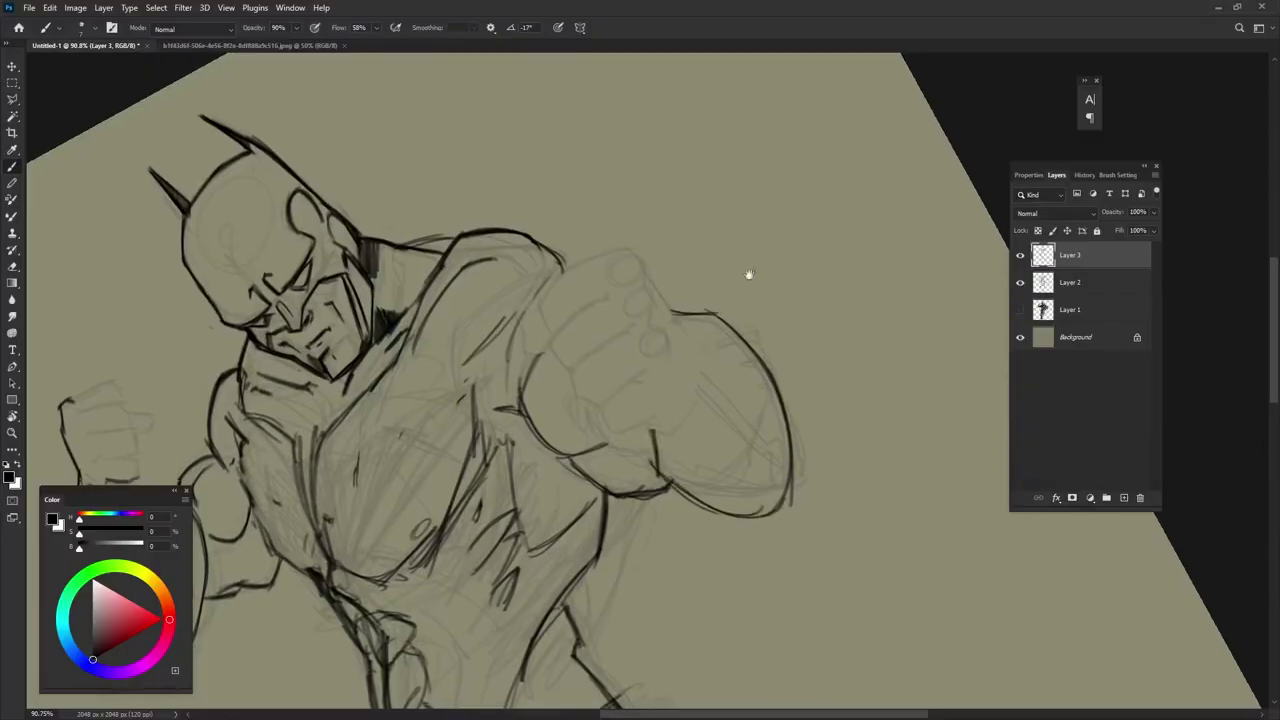
pyautogui.moveTo(760, 285); pyautogui.dragTo(695, 242)
pyautogui.moveTo(684, 462)
pyautogui.mouseDown()
pyautogui.moveTo(708, 525)
pyautogui.moveTo(732, 490)
pyautogui.mouseUp()
pyautogui.moveTo(541, 345); pyautogui.dragTo(593, 432)
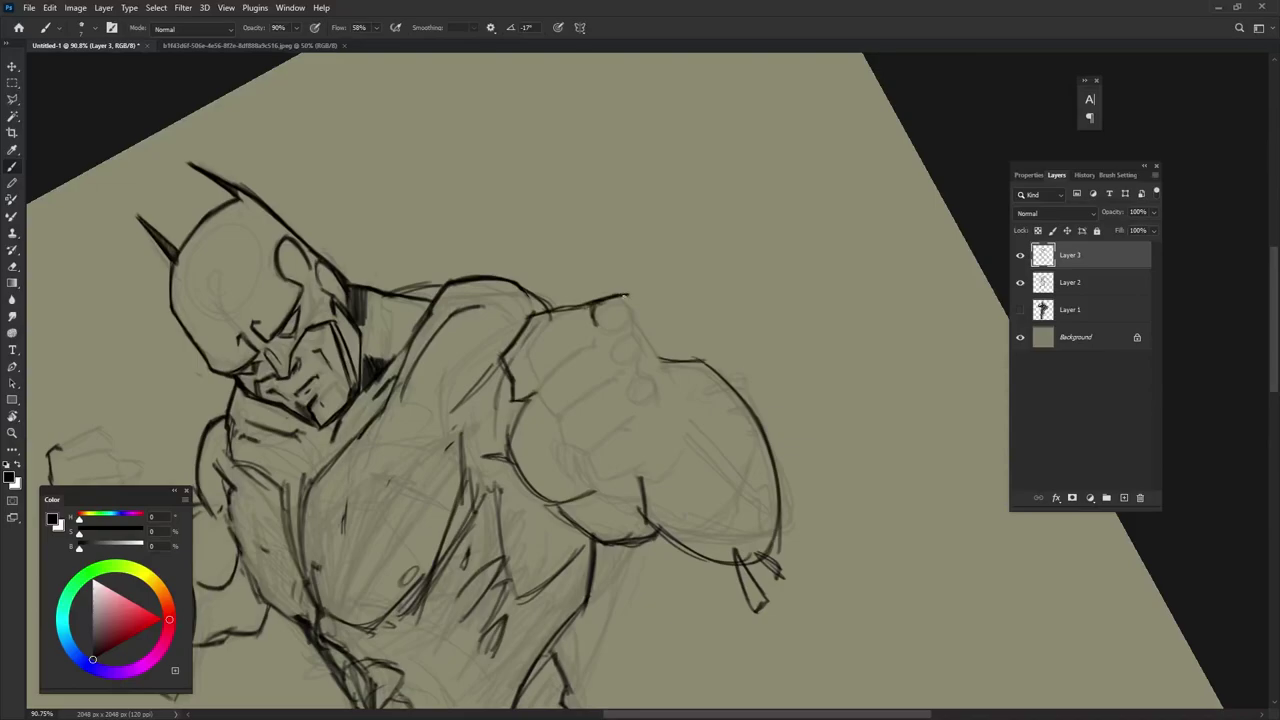
pyautogui.moveTo(574, 308); pyautogui.dragTo(524, 382)
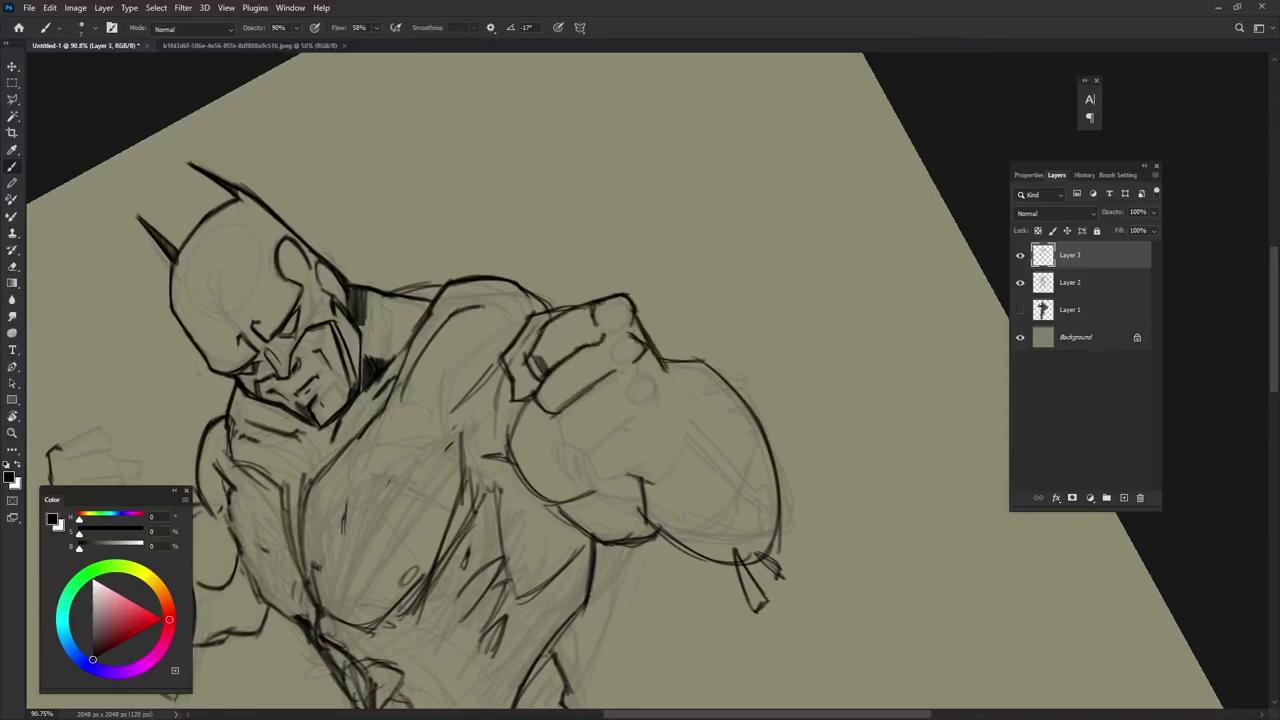
# - Rotate the view back toward upright and save the drawing as batbatbat.psd
pyautogui.press('r')
pyautogui.moveTo(785, 410)
pyautogui.mouseDown()
pyautogui.moveTo(811, 381)
pyautogui.moveTo(791, 400)
pyautogui.moveTo(814, 397)
pyautogui.mouseUp()
pyautogui.hotkey('ctrl', 's')
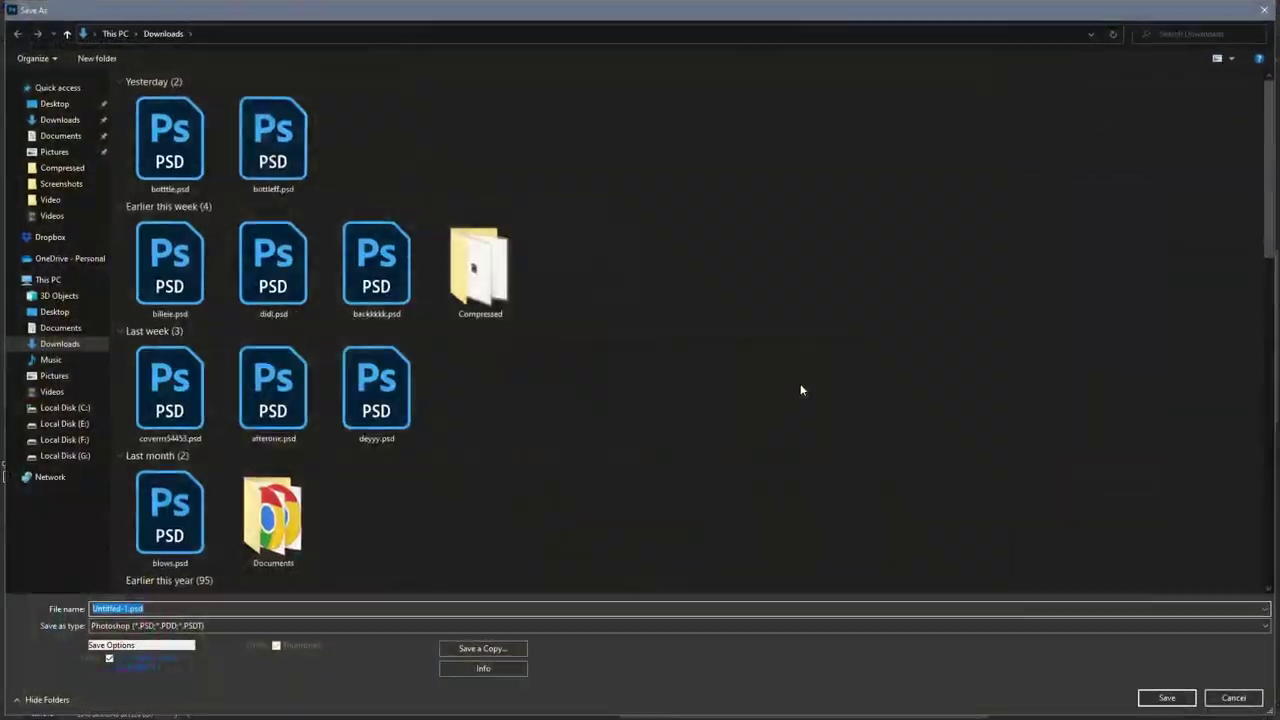
pyautogui.write('batbatbat')
pyautogui.press('Return')
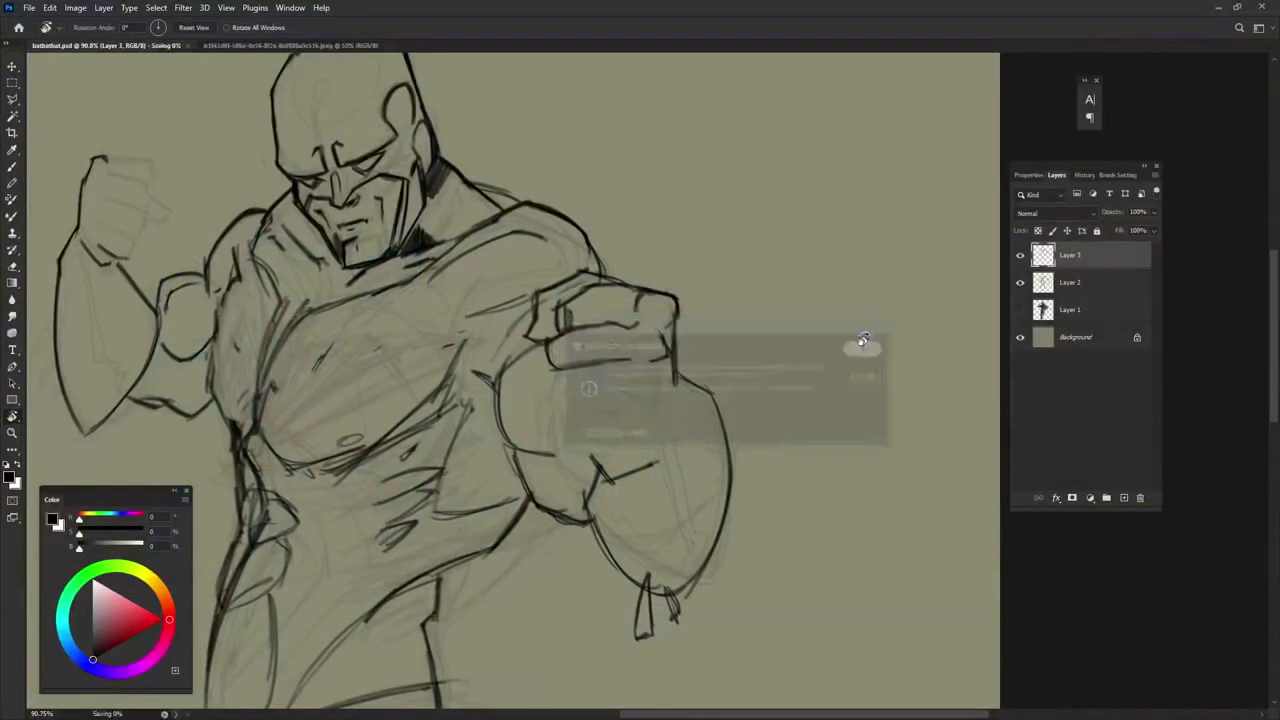
# - Lighten the shoulder sketch lines, then ink the shoulder edge and the fist's bottom edge darker
pyautogui.press('b')
pyautogui.hotkey('ctrl', '0')
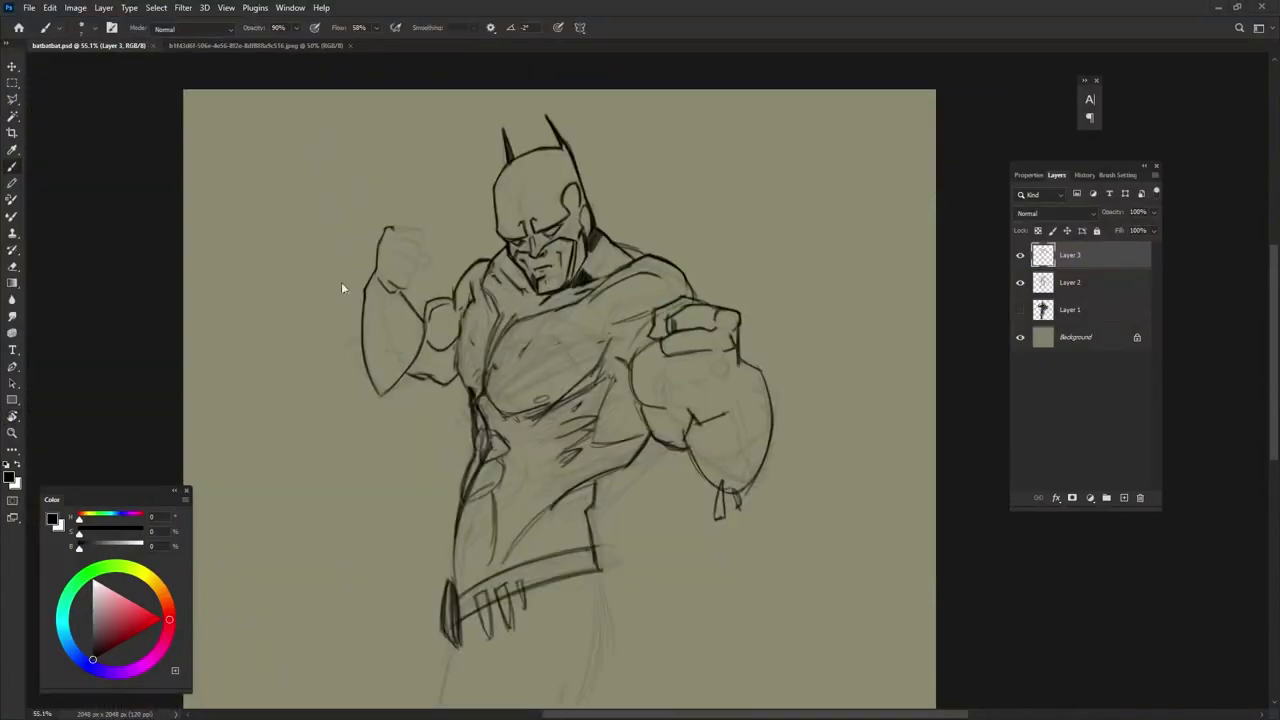
pyautogui.scroll(2, 590, 407)
pyautogui.press('e')
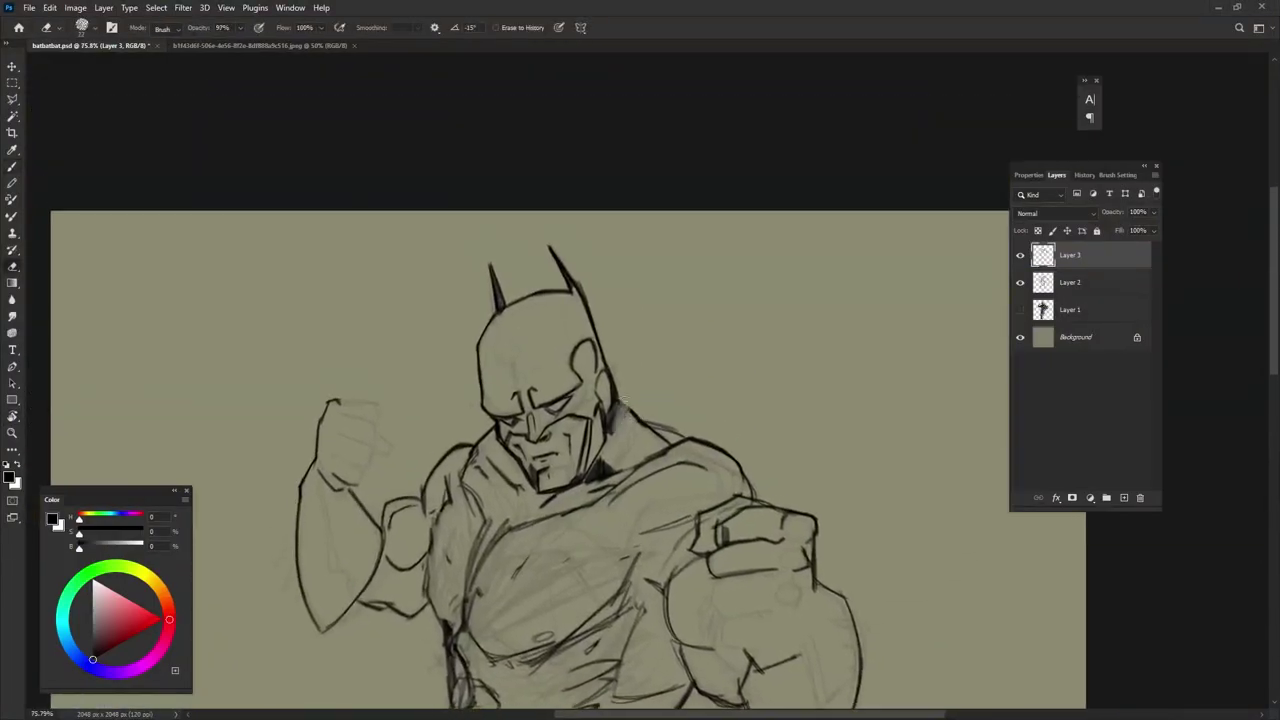
pyautogui.moveTo(632, 414); pyautogui.dragTo(668, 440)
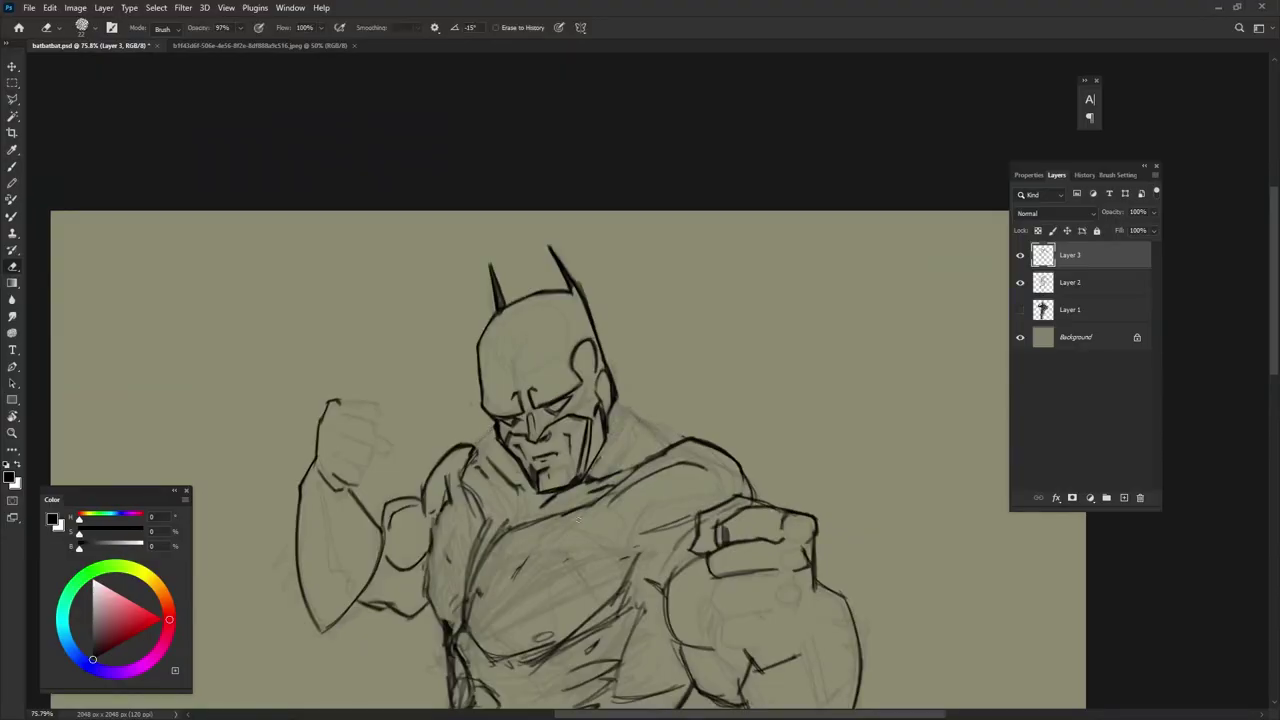
pyautogui.press('b')
pyautogui.moveTo(616, 396); pyautogui.dragTo(630, 436)
pyautogui.moveTo(609, 370); pyautogui.dragTo(635, 454)
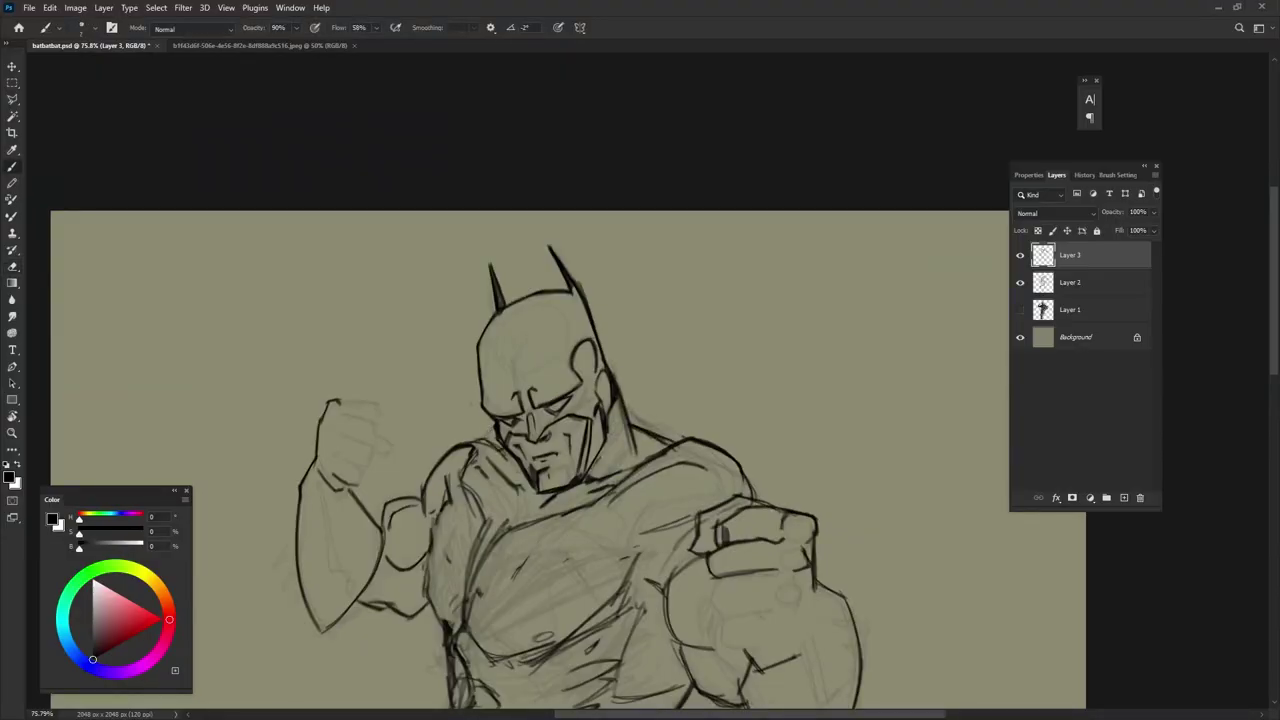
pyautogui.moveTo(585, 484); pyautogui.dragTo(480, 371)
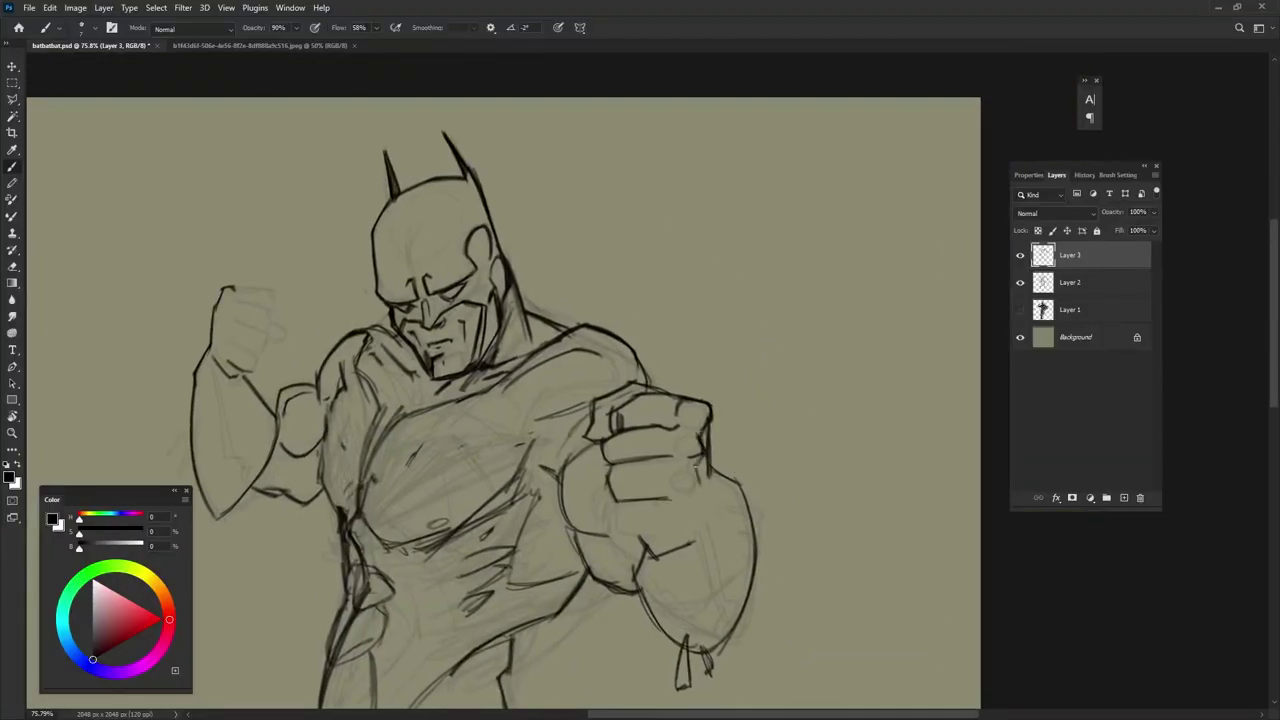
pyautogui.moveTo(610, 531); pyautogui.dragTo(670, 530)
pyautogui.press('e')
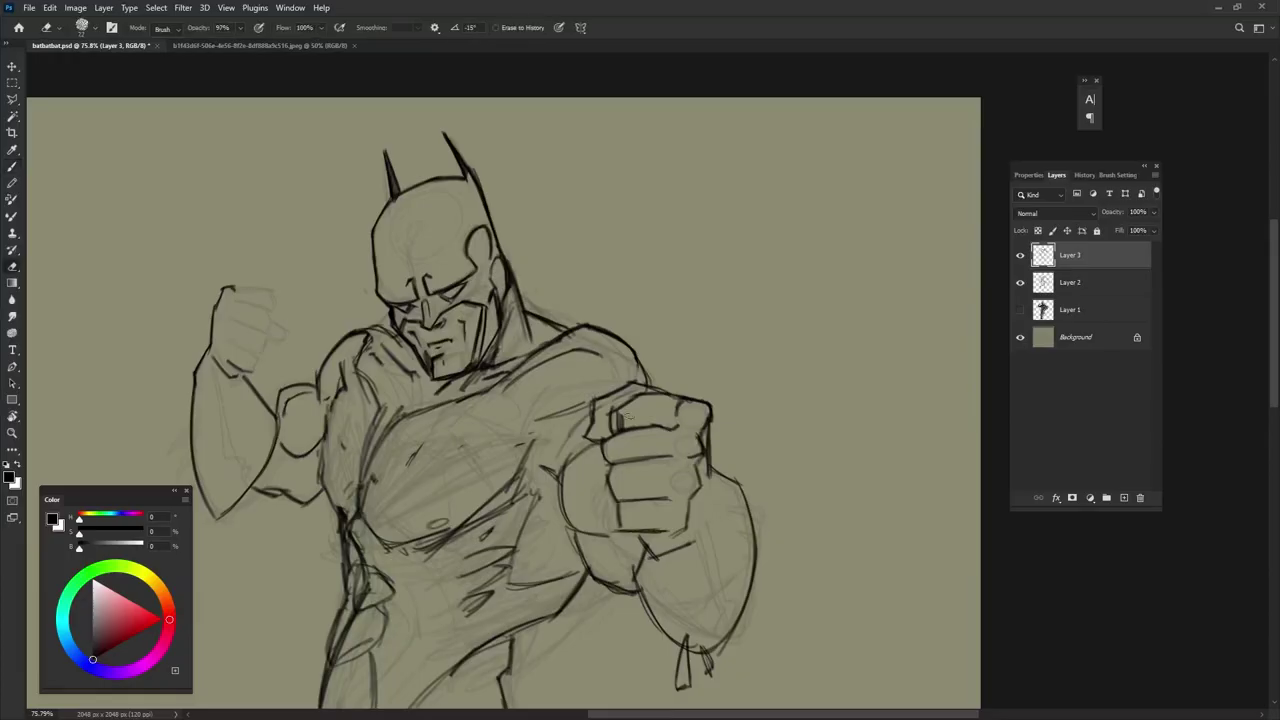
pyautogui.press('b')
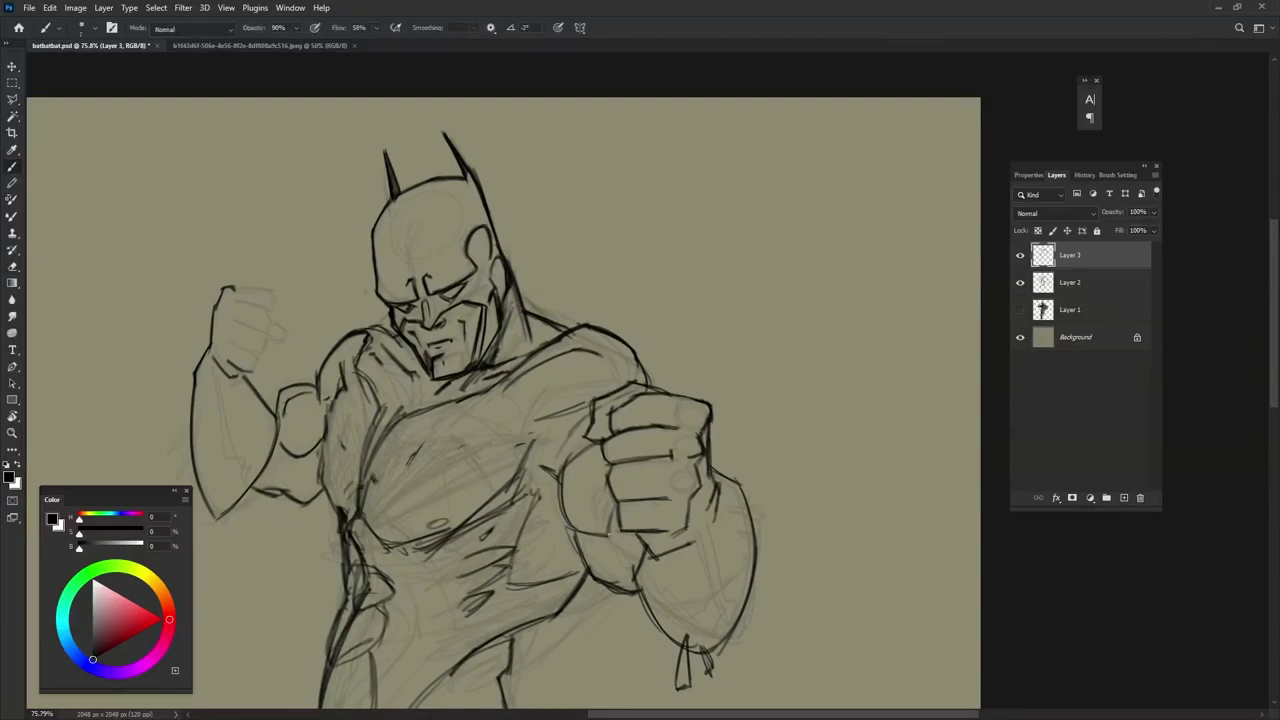
# - Tilt the canvas about 35° anticlockwise and ink the raised fist's top edge and knuckles
pyautogui.moveTo(516, 496); pyautogui.dragTo(686, 586)
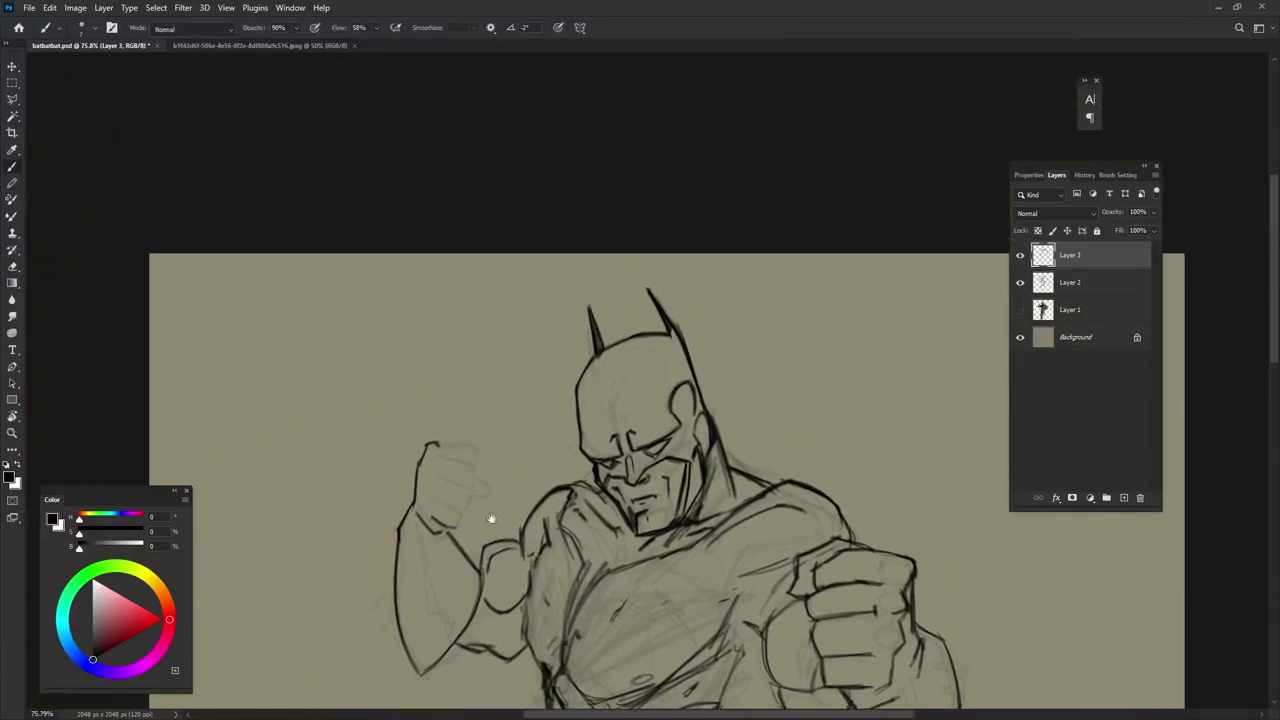
pyautogui.press('r')
pyautogui.moveTo(400, 523); pyautogui.dragTo(601, 580)
pyautogui.keyDown('alt'); pyautogui.scroll(3, 601, 580); pyautogui.keyUp('alt')
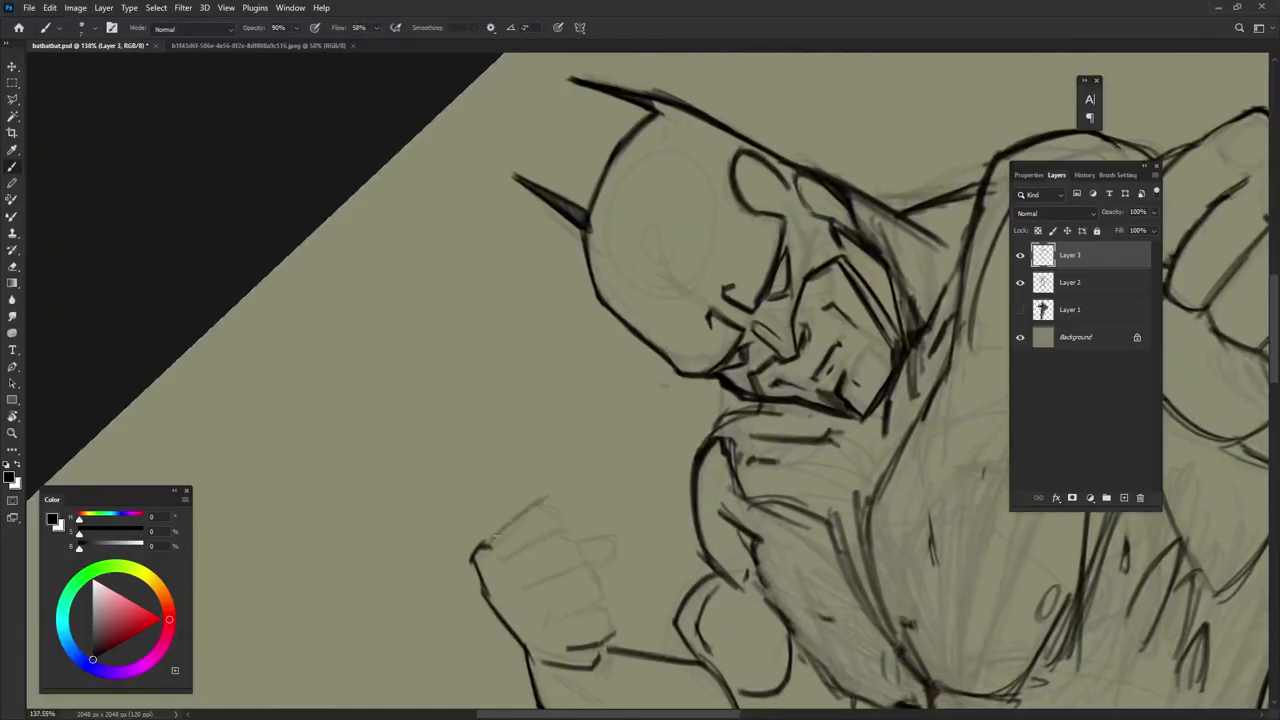
pyautogui.moveTo(495, 536); pyautogui.dragTo(545, 506)
pyautogui.moveTo(510, 551); pyautogui.dragTo(585, 555)
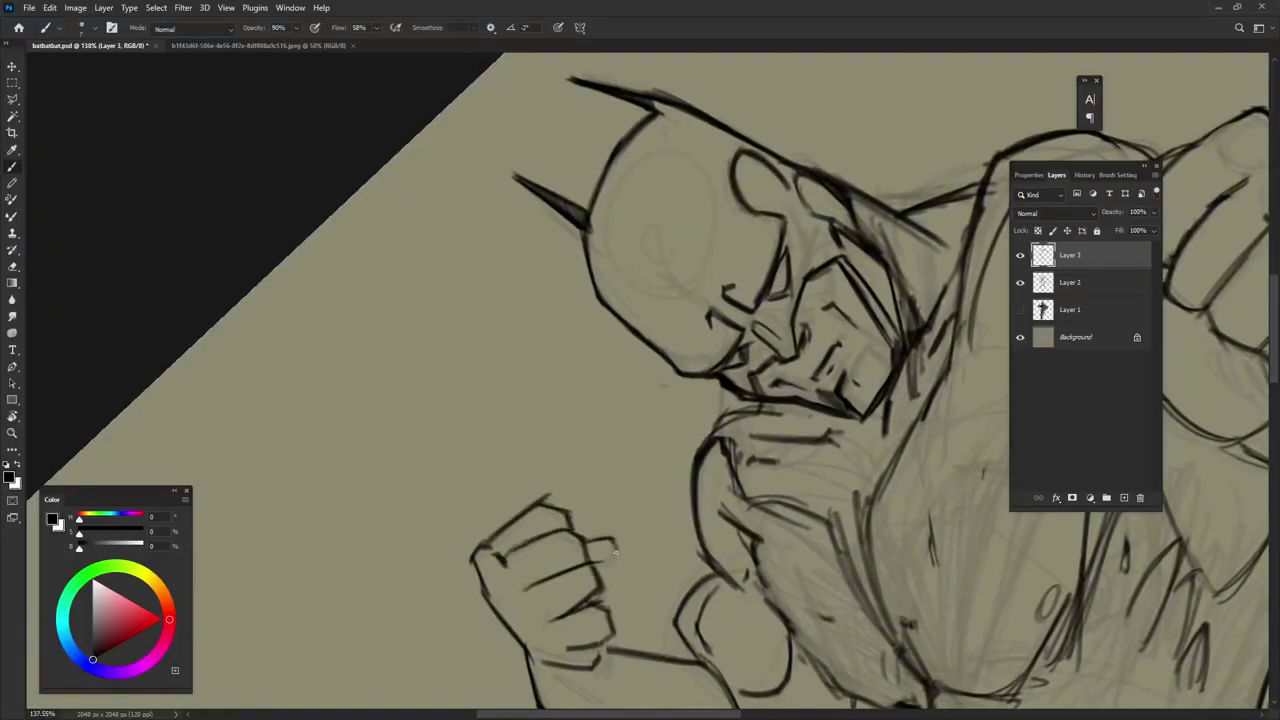
pyautogui.moveTo(615, 550); pyautogui.dragTo(455, 472)
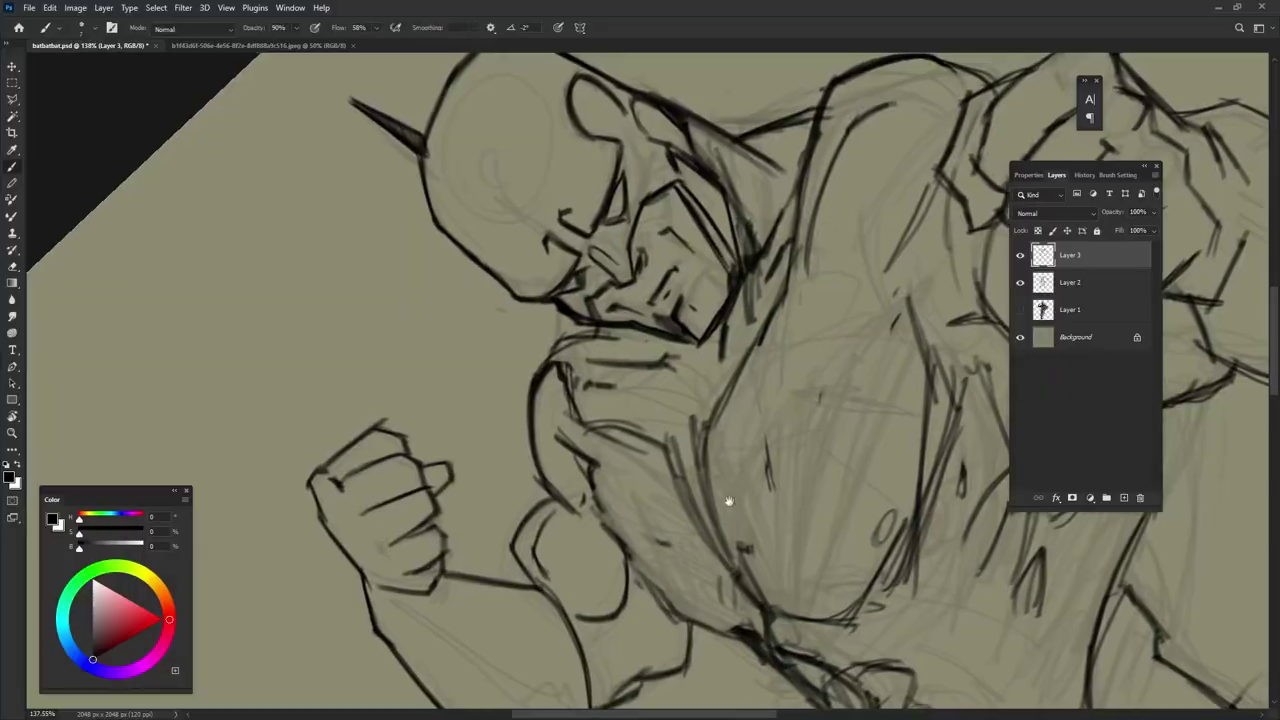
pyautogui.moveTo(746, 448)
pyautogui.mouseDown()
pyautogui.moveTo(616, 418)
pyautogui.moveTo(558, 341)
pyautogui.moveTo(709, 391)
pyautogui.moveTo(634, 477)
pyautogui.moveTo(668, 625)
pyautogui.mouseUp()
# - Return the view upright and draw a leg contour below the belt plus a mark at its left end
pyautogui.press('r')
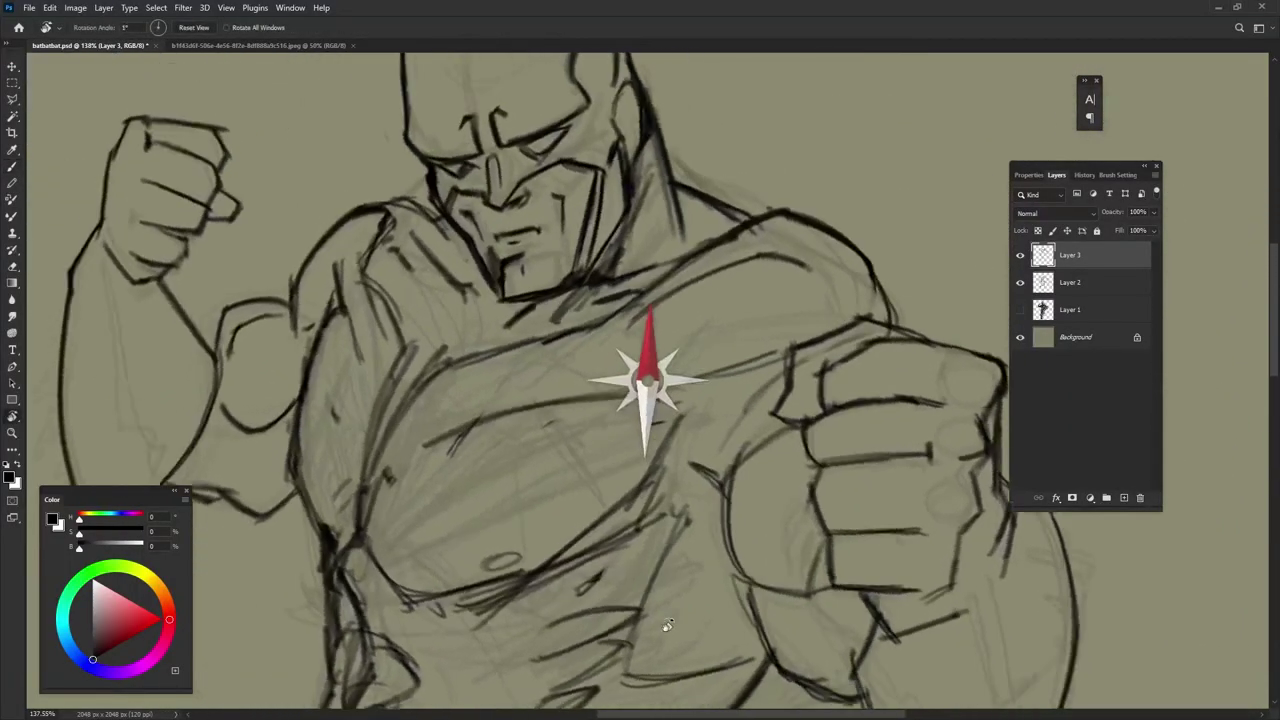
pyautogui.scroll(-5, 668, 625)
pyautogui.scroll(-5, 674, 457)
pyautogui.press('b')
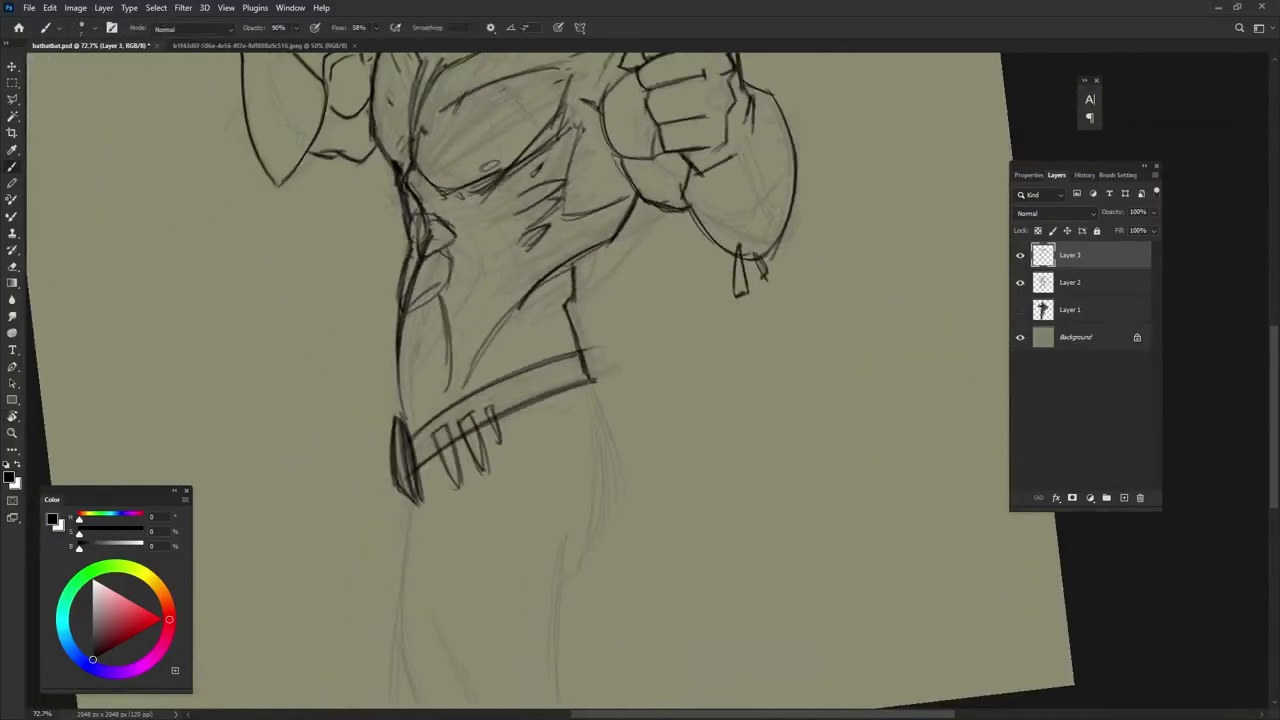
pyautogui.moveTo(643, 371); pyautogui.dragTo(610, 420)
pyautogui.moveTo(593, 370); pyautogui.dragTo(536, 572)
pyautogui.moveTo(540, 480); pyautogui.dragTo(585, 380)
pyautogui.moveTo(439, 376)
pyautogui.mouseDown()
pyautogui.moveTo(402, 540)
pyautogui.moveTo(410, 630)
pyautogui.mouseUp()
# - Draw the leg contours and inner thigh lines from the belt down to the canvas bottom
pyautogui.moveTo(588, 398); pyautogui.dragTo(560, 515)
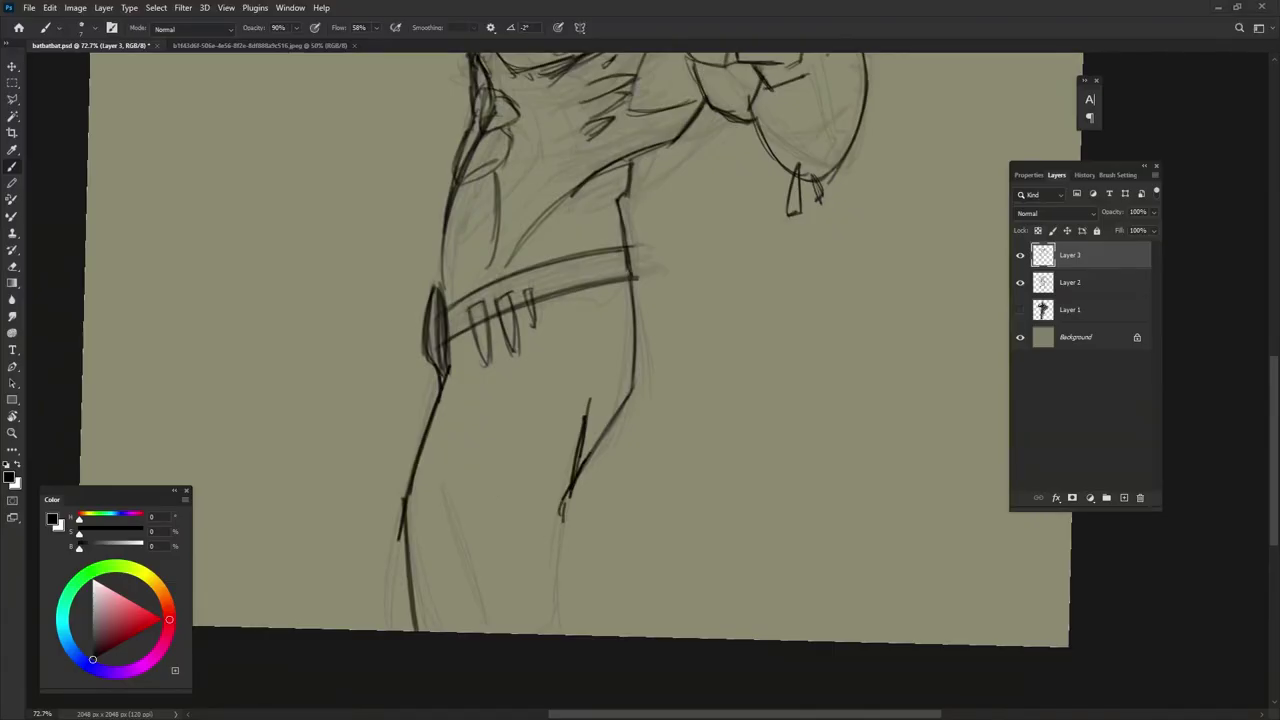
pyautogui.moveTo(560, 520); pyautogui.dragTo(556, 634)
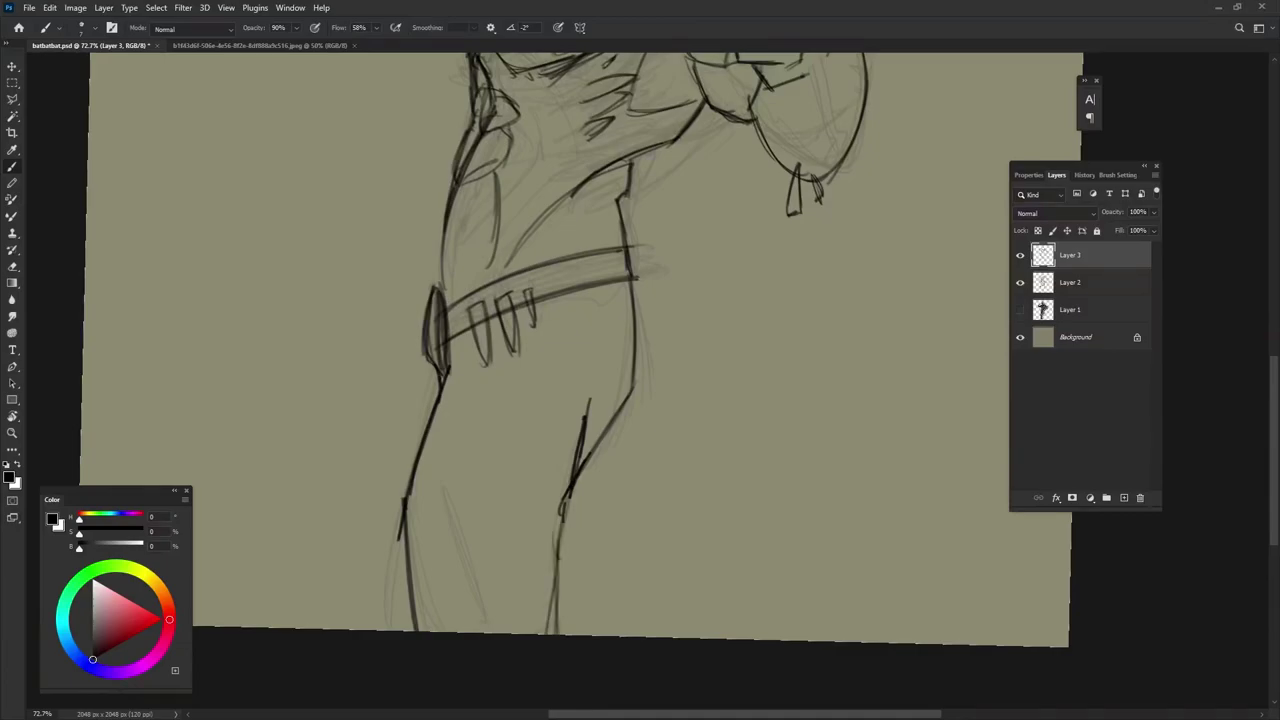
pyautogui.moveTo(408, 628)
pyautogui.mouseDown()
pyautogui.moveTo(470, 388)
pyautogui.moveTo(512, 632)
pyautogui.mouseUp()
pyautogui.moveTo(470, 384); pyautogui.dragTo(404, 630)
pyautogui.moveTo(562, 498); pyautogui.dragTo(556, 632)
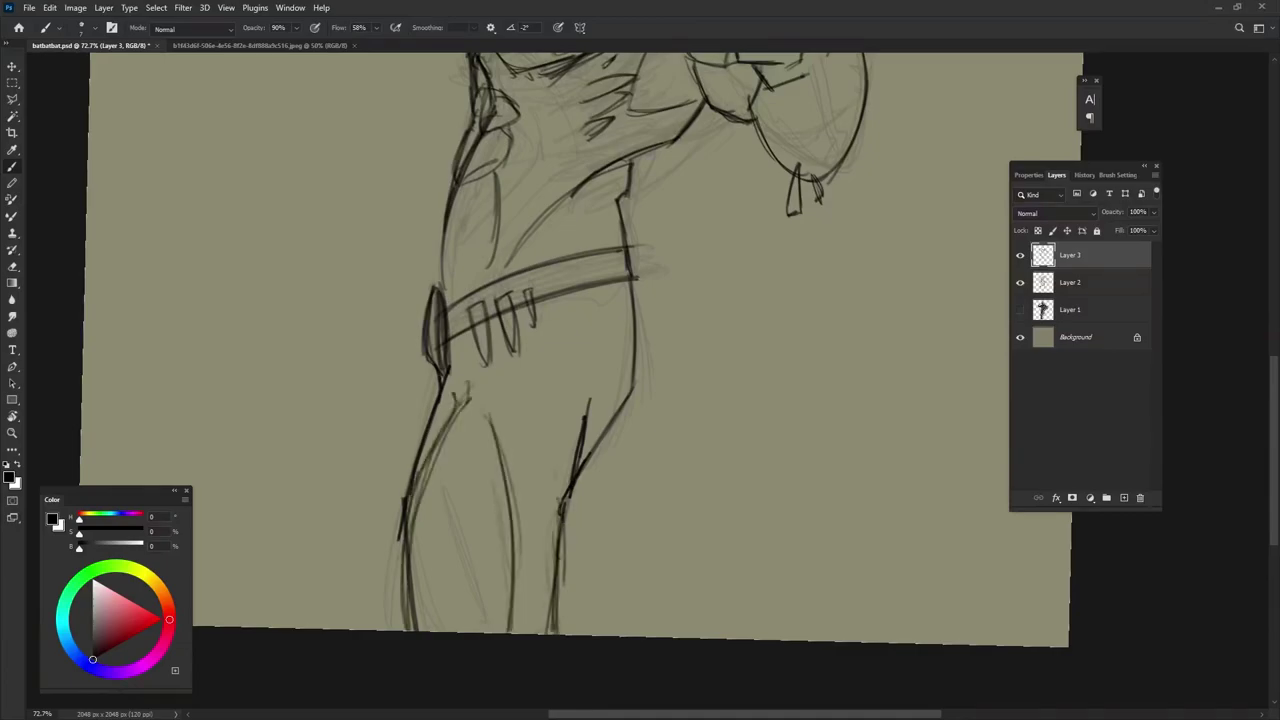
pyautogui.scroll(3, 675, 541)
pyautogui.scroll(-3, 675, 541)
# - Crop the canvas to 2048×1564, widening it to add canvas on the left
pyautogui.moveTo(673, 468); pyautogui.dragTo(600, 468)
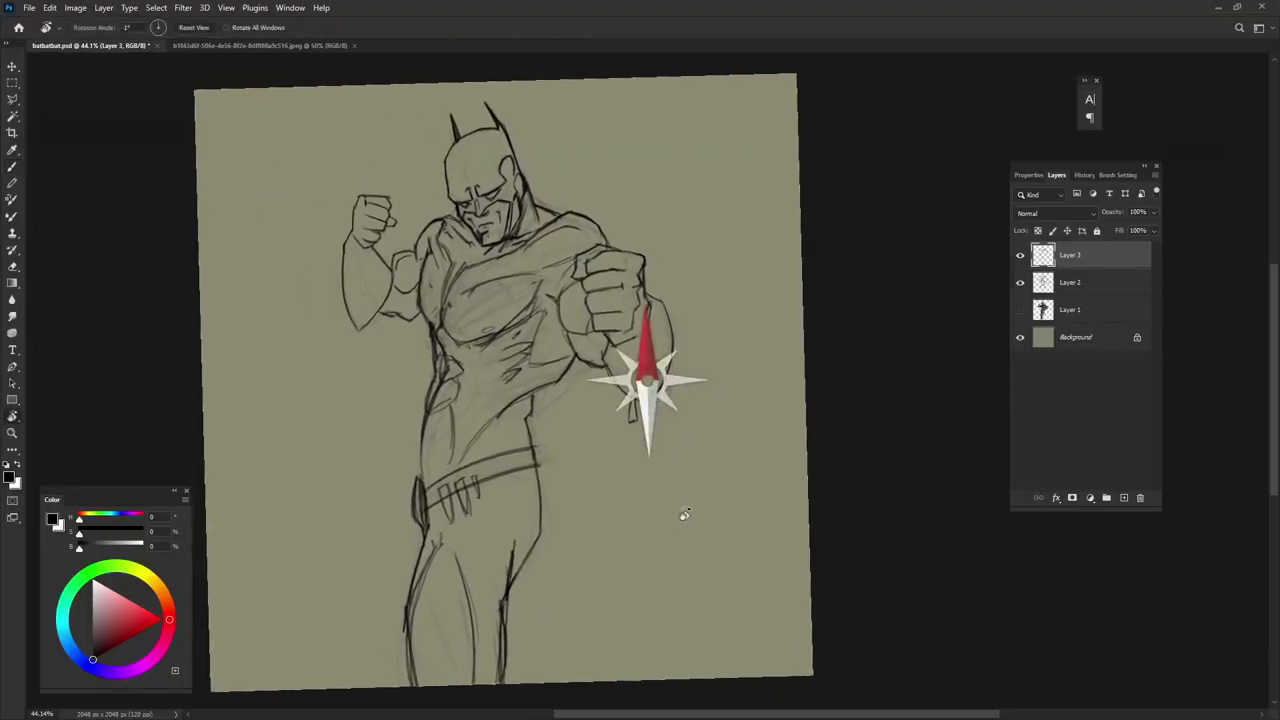
pyautogui.moveTo(680, 517)
pyautogui.mouseDown()
pyautogui.moveTo(693, 504)
pyautogui.moveTo(703, 543)
pyautogui.mouseUp()
pyautogui.press('c')
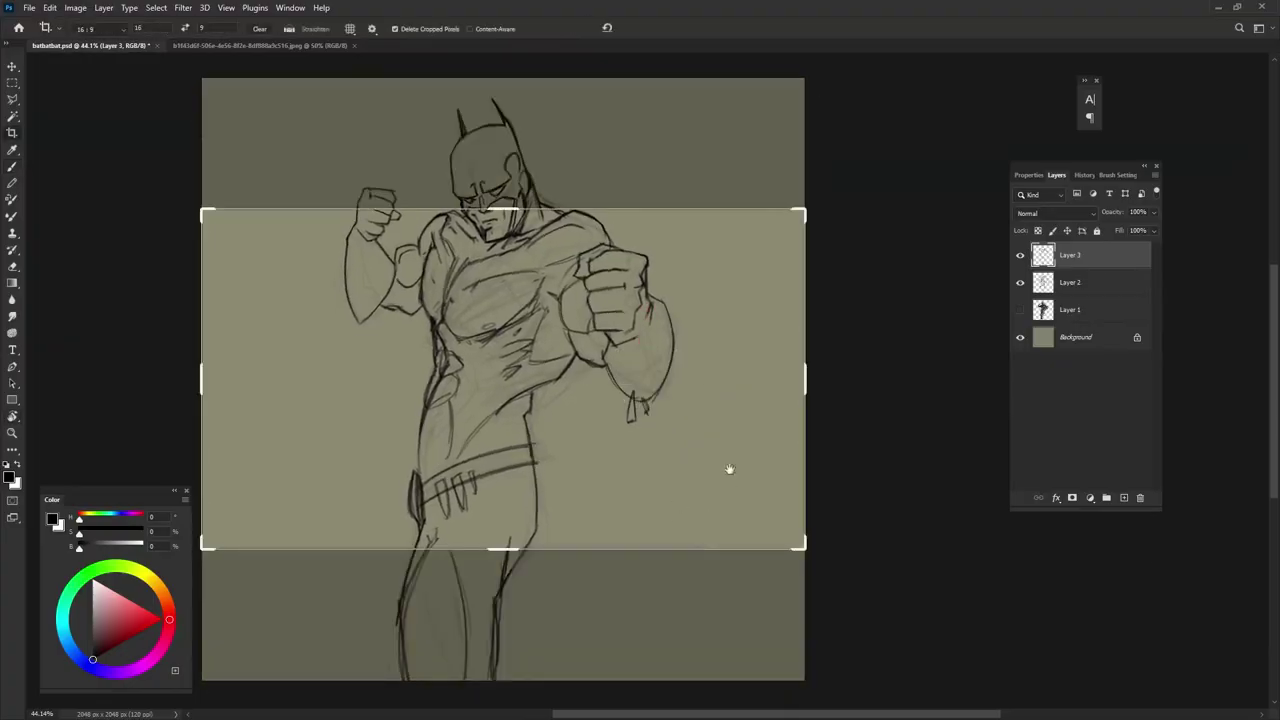
pyautogui.moveTo(440, 300); pyautogui.dragTo(440, 170)
pyautogui.moveTo(774, 463); pyautogui.dragTo(723, 506)
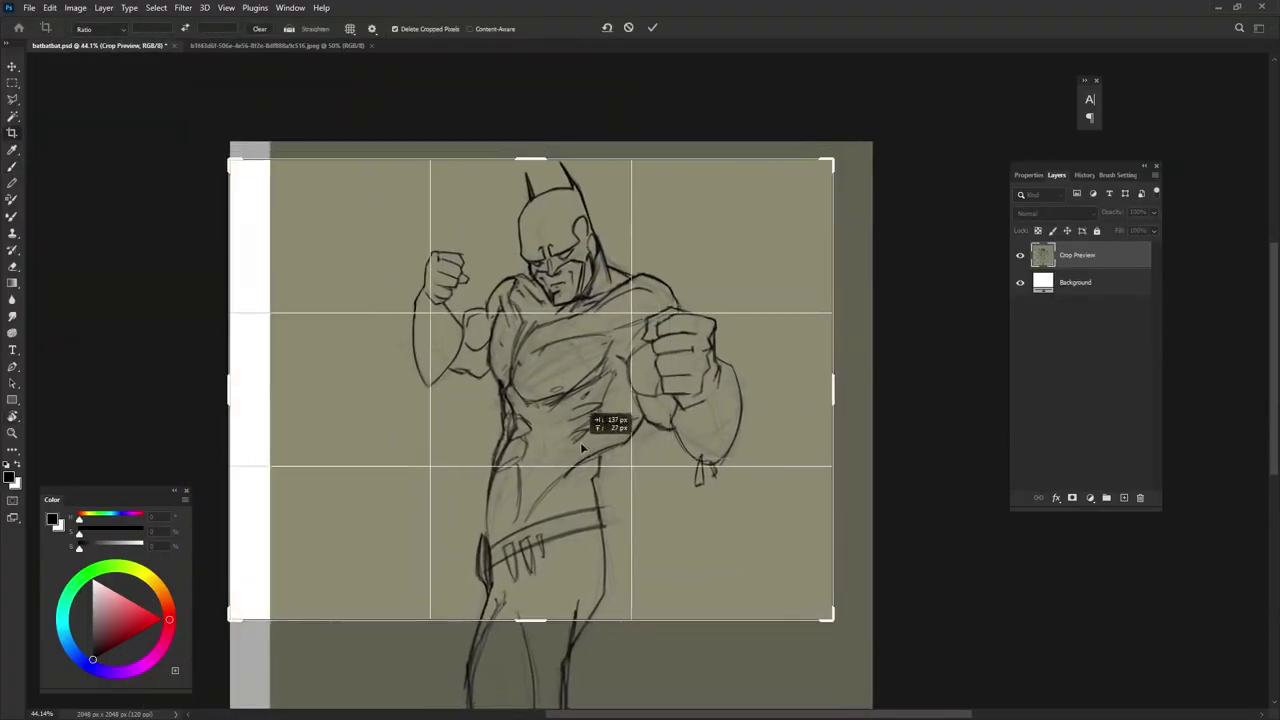
pyautogui.press('Return')
# - Fill the new white strip on the Background layer with olive and delete Layer 2
pyautogui.click(1097, 328)
pyautogui.press('b')
pyautogui.hotkey('alt', 'BackSpace')
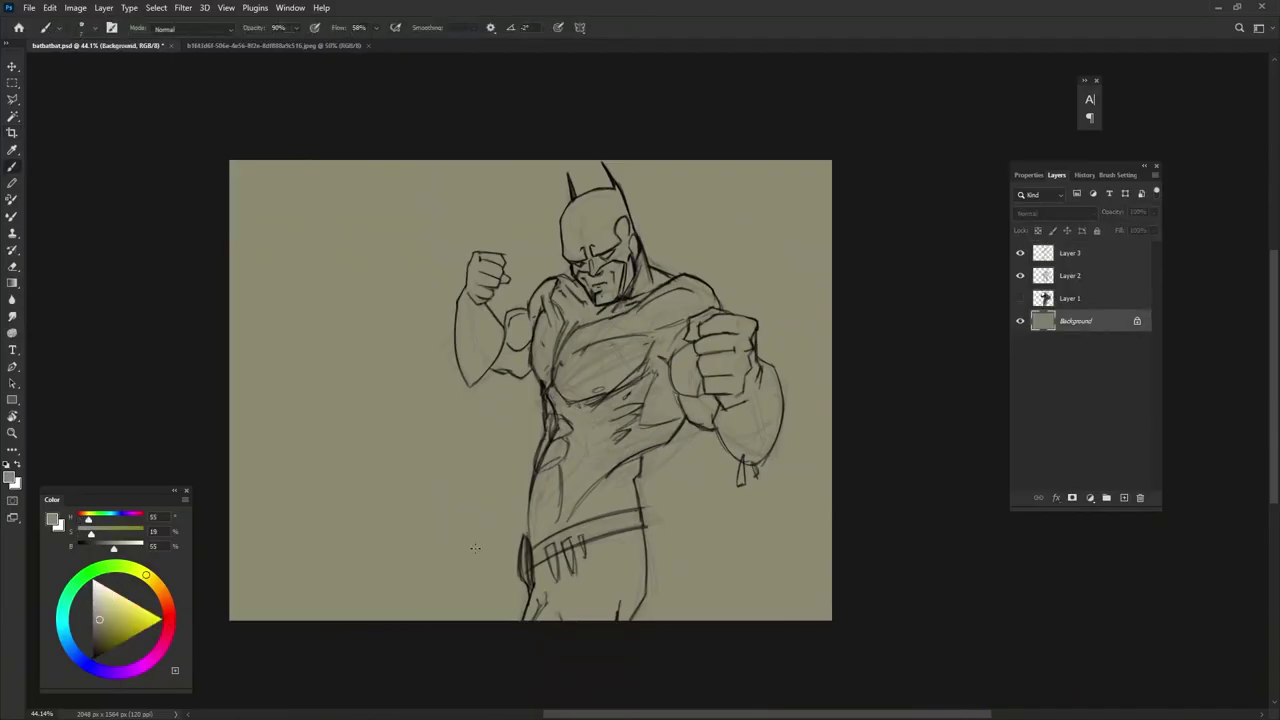
pyautogui.click(1101, 281)
pyautogui.press('Delete')
# - Fade Layer 3 to 10% opacity and add a new empty Layer 4 above it
pyautogui.press('2')
pyautogui.press('2')
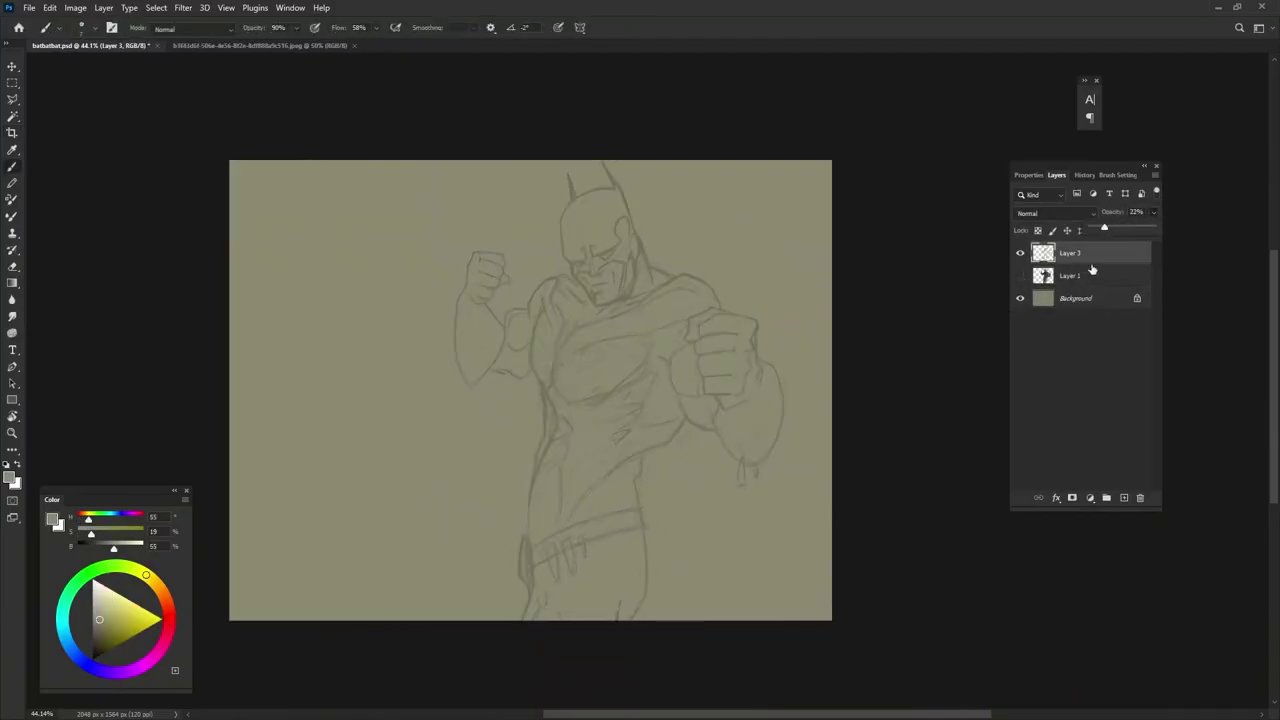
pyautogui.scroll(3, 720, 514)
pyautogui.moveTo(1153, 212); pyautogui.dragTo(1100, 238)
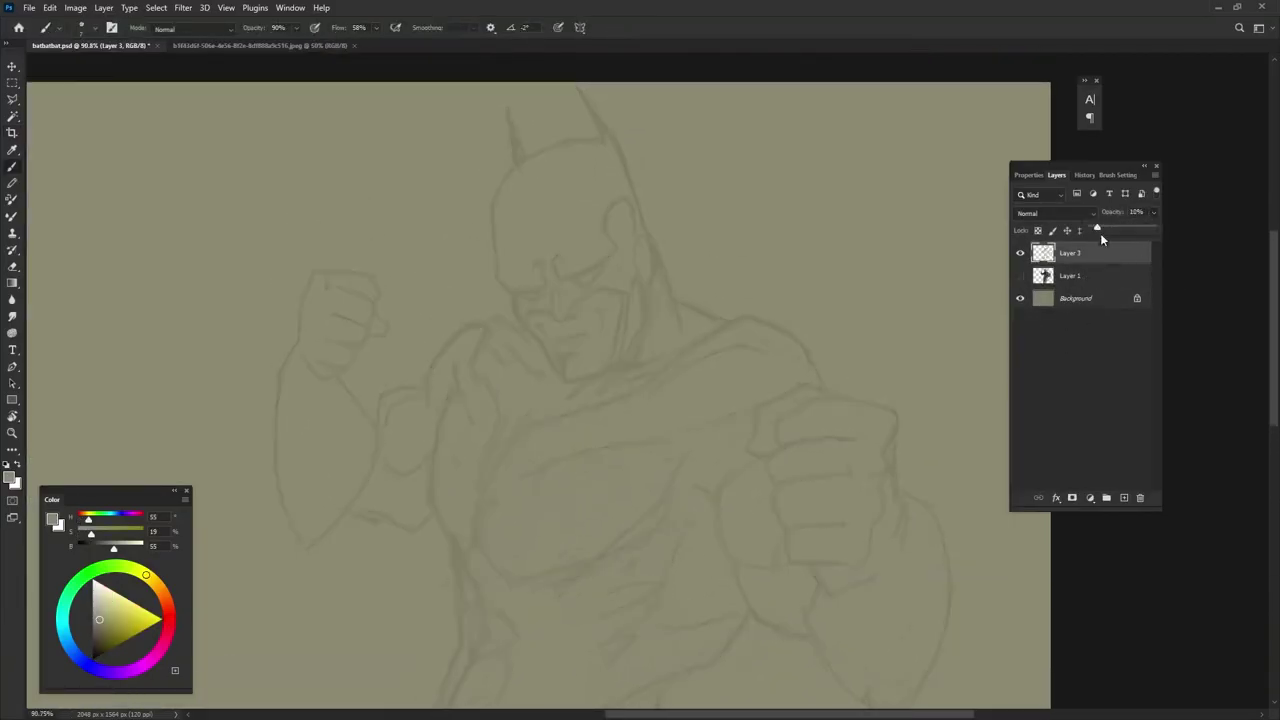
pyautogui.click(1124, 497)
pyautogui.scroll(2, 636, 484)
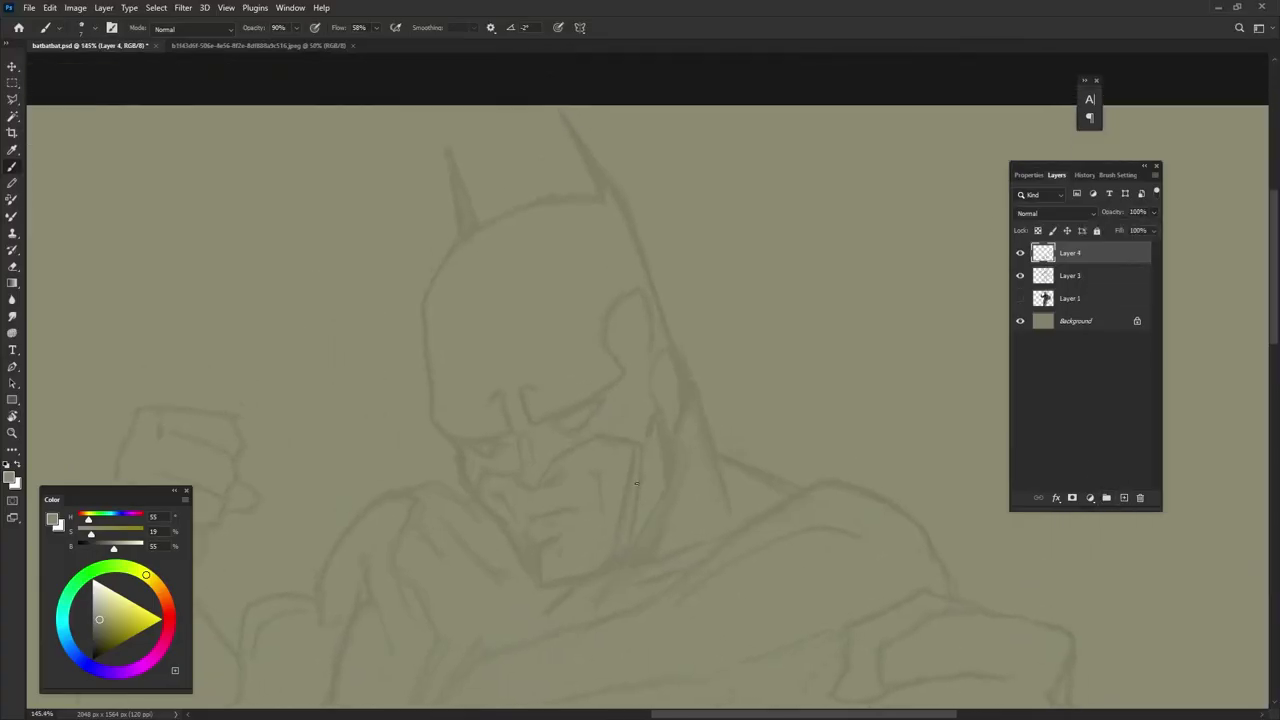
pyautogui.click(1129, 176)
# - Reset colours to black and ink the cowl's left edge, brow stroke and jaw curve
pyautogui.press('d')
pyautogui.click(1018, 171)
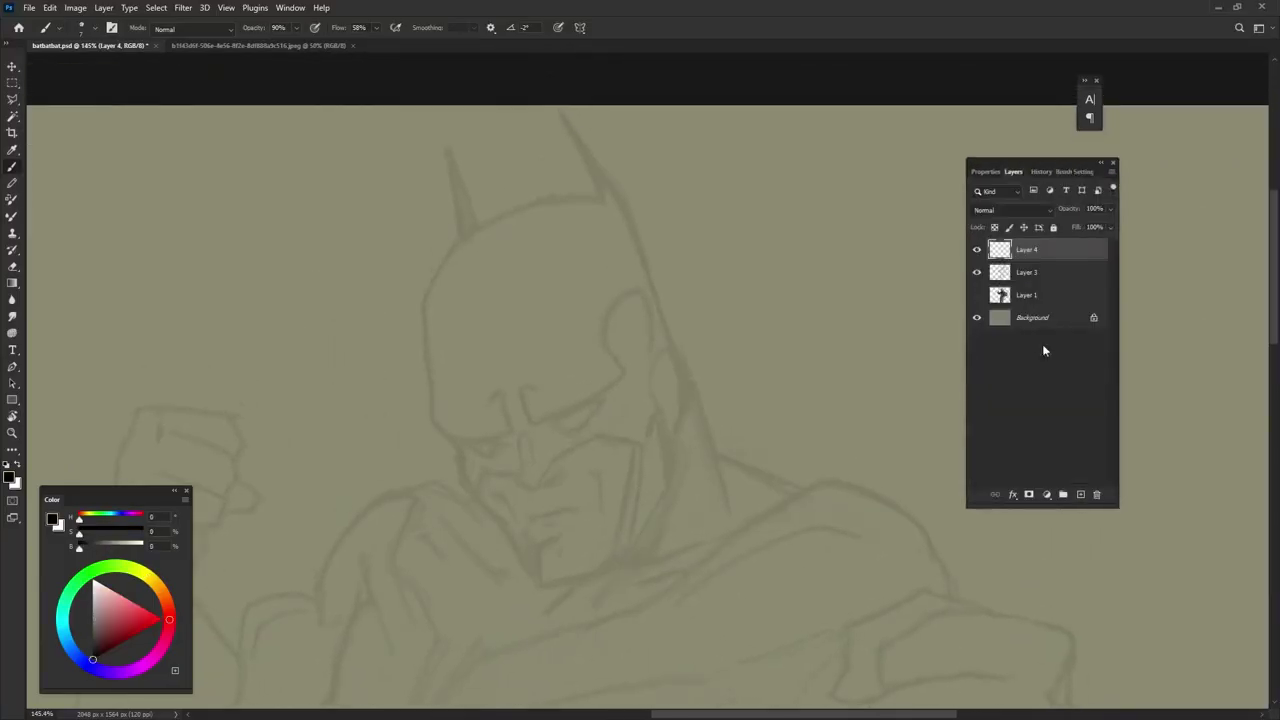
pyautogui.scroll(2, 631, 429)
pyautogui.scroll(1, 431, 183)
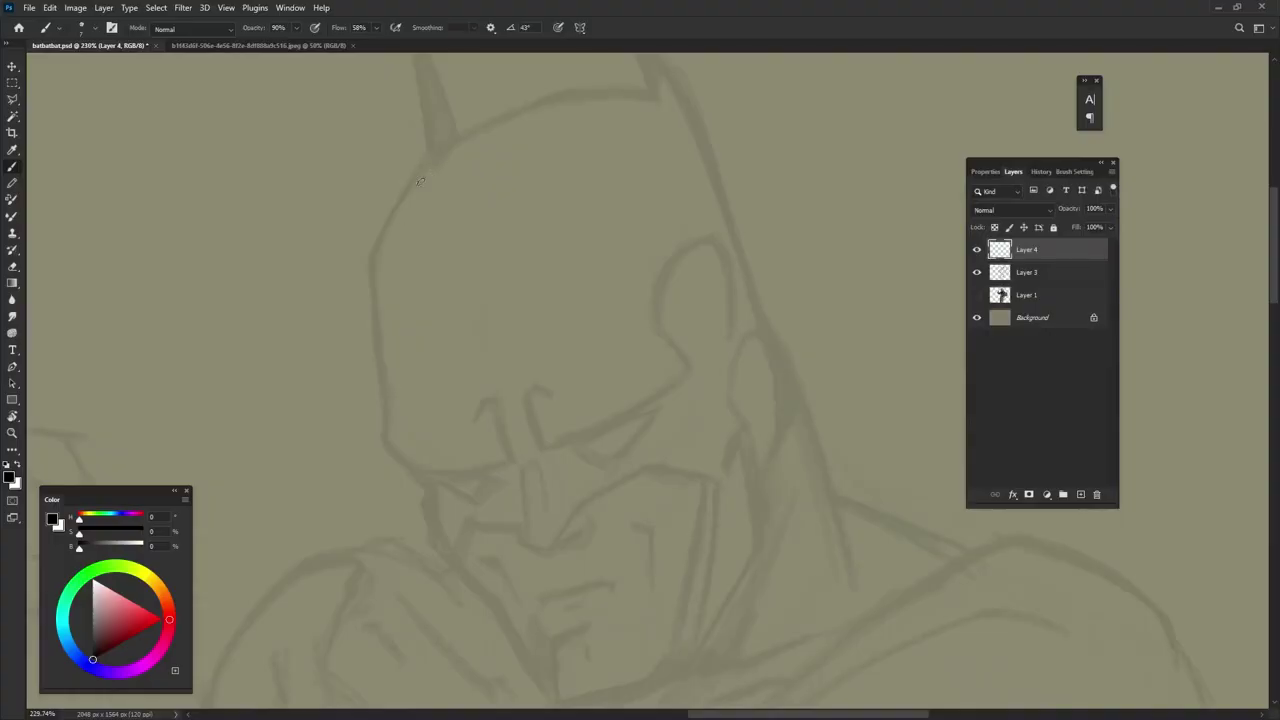
pyautogui.moveTo(424, 170)
pyautogui.mouseDown()
pyautogui.moveTo(370, 266)
pyautogui.moveTo(378, 390)
pyautogui.mouseUp()
pyautogui.moveTo(371, 262); pyautogui.dragTo(380, 410)
pyautogui.moveTo(390, 366); pyautogui.dragTo(380, 445)
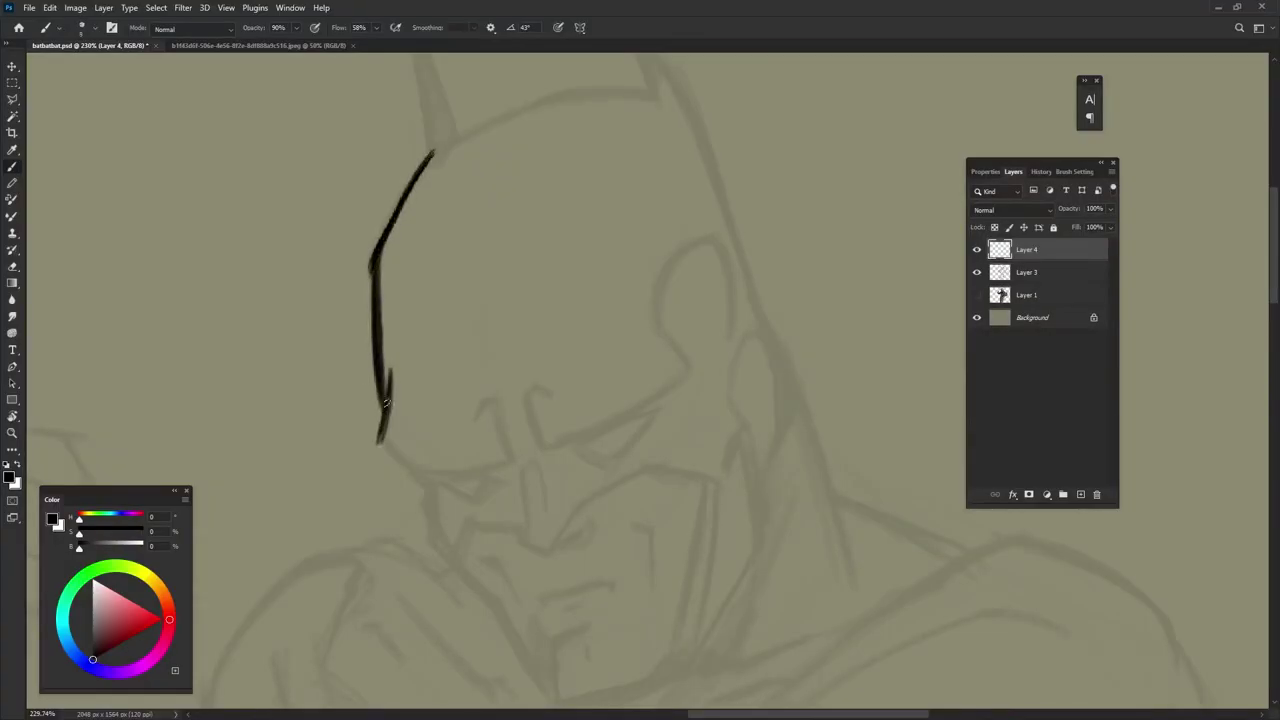
pyautogui.moveTo(390, 398); pyautogui.dragTo(420, 470)
pyautogui.moveTo(498, 403); pyautogui.dragTo(513, 462)
pyautogui.moveTo(418, 470); pyautogui.dragTo(510, 462)
# - Ink the long brow line, strokes below the eyes and both sides of the nose bridge
pyautogui.moveTo(527, 388)
pyautogui.mouseDown()
pyautogui.moveTo(540, 452)
pyautogui.moveTo(692, 371)
pyautogui.mouseUp()
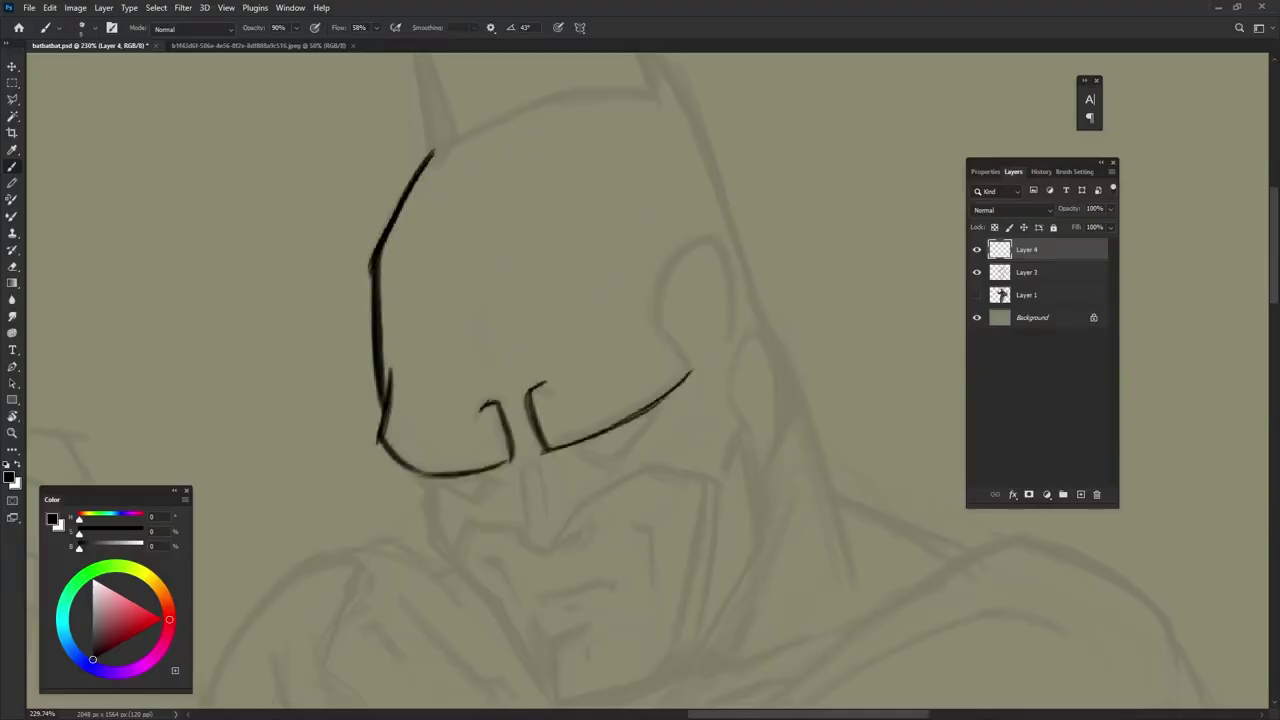
pyautogui.moveTo(660, 320); pyautogui.dragTo(692, 372)
pyautogui.moveTo(427, 485); pyautogui.dragTo(482, 592)
pyautogui.moveTo(597, 505)
pyautogui.mouseDown()
pyautogui.moveTo(651, 466)
pyautogui.moveTo(710, 475)
pyautogui.mouseUp()
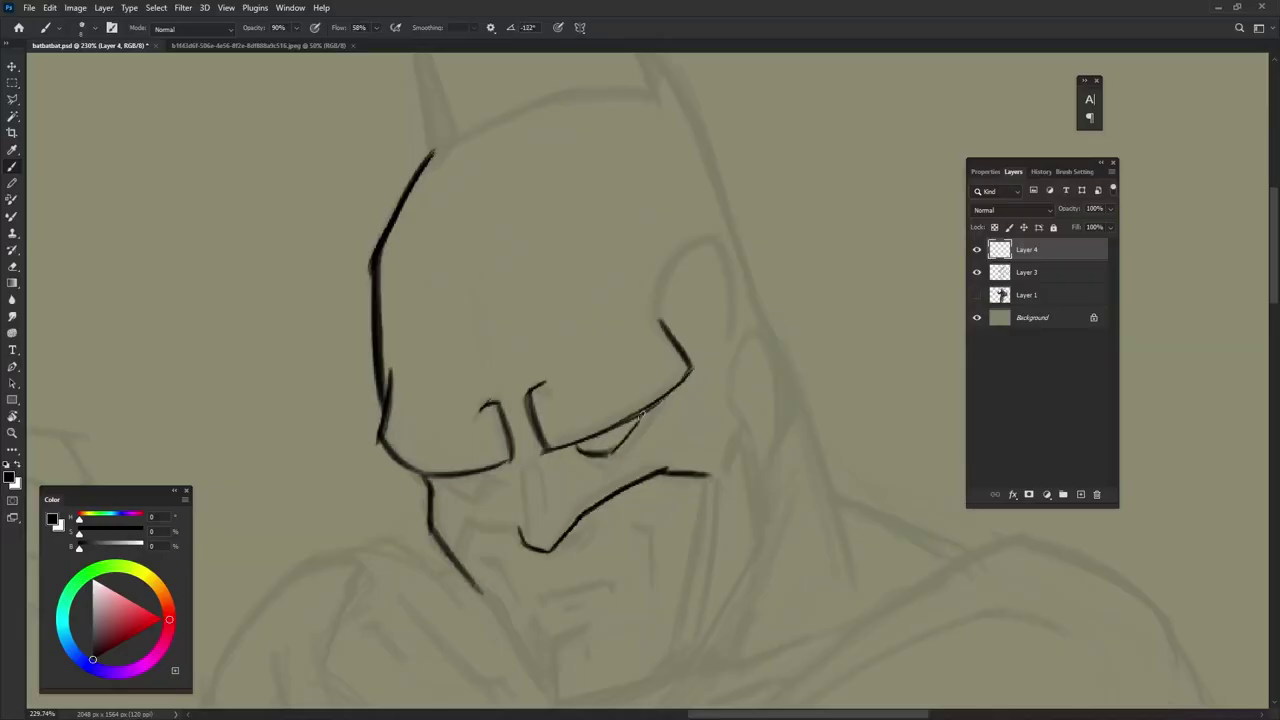
pyautogui.moveTo(750, 431); pyautogui.dragTo(698, 409)
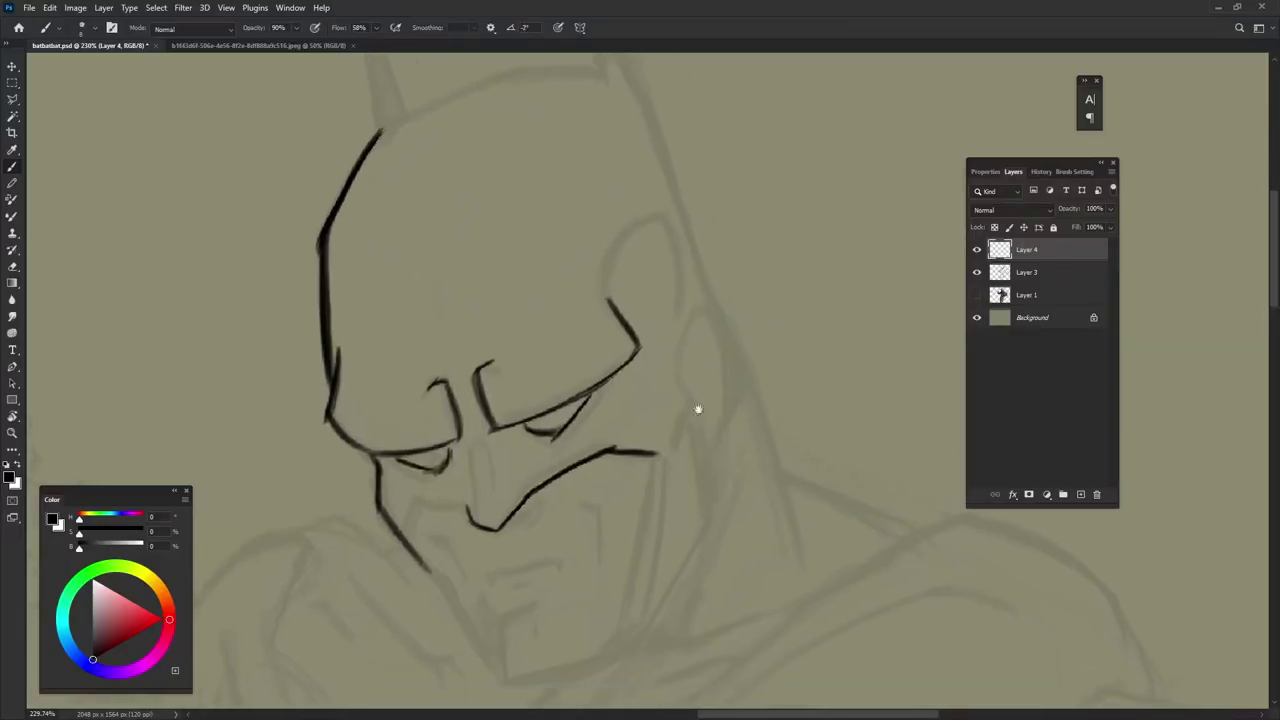
pyautogui.moveTo(416, 511); pyautogui.dragTo(470, 505)
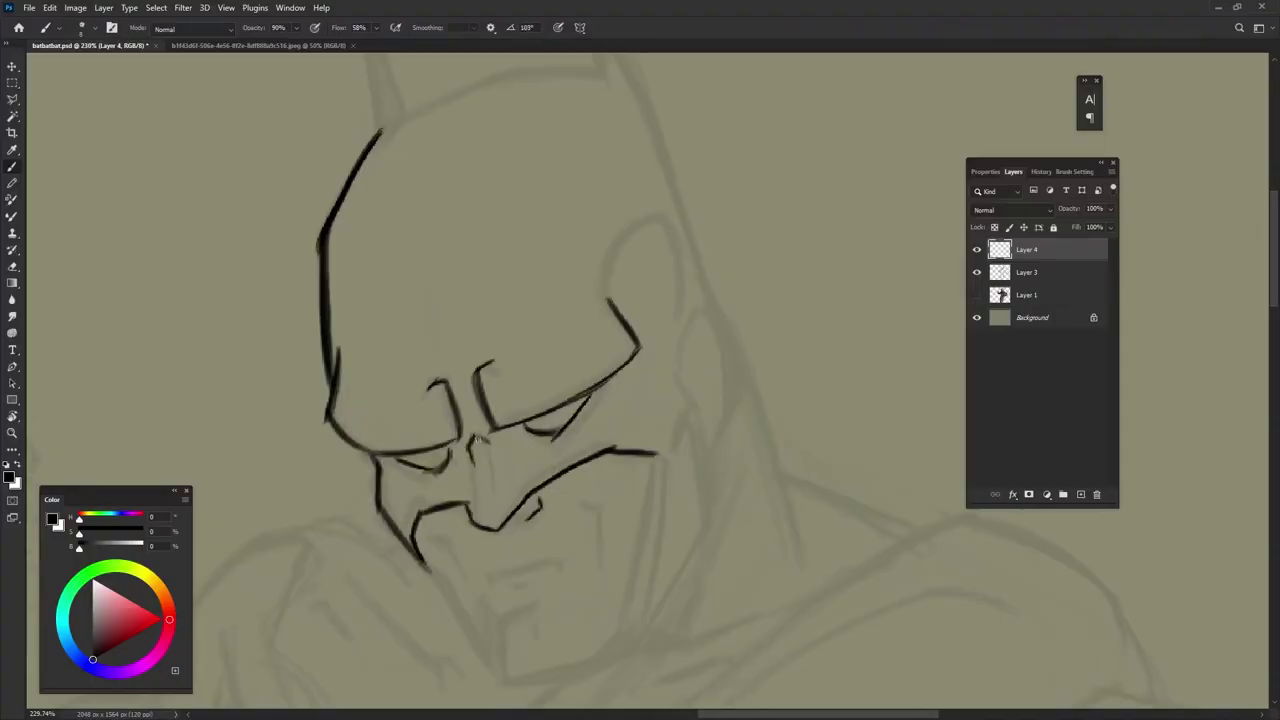
pyautogui.moveTo(471, 438); pyautogui.dragTo(480, 503)
pyautogui.moveTo(487, 443); pyautogui.dragTo(499, 508)
# - Ink the nose tip, jaw line, both cheeks down to the chin and the cowl's right edge
pyautogui.moveTo(686, 474); pyautogui.dragTo(646, 431)
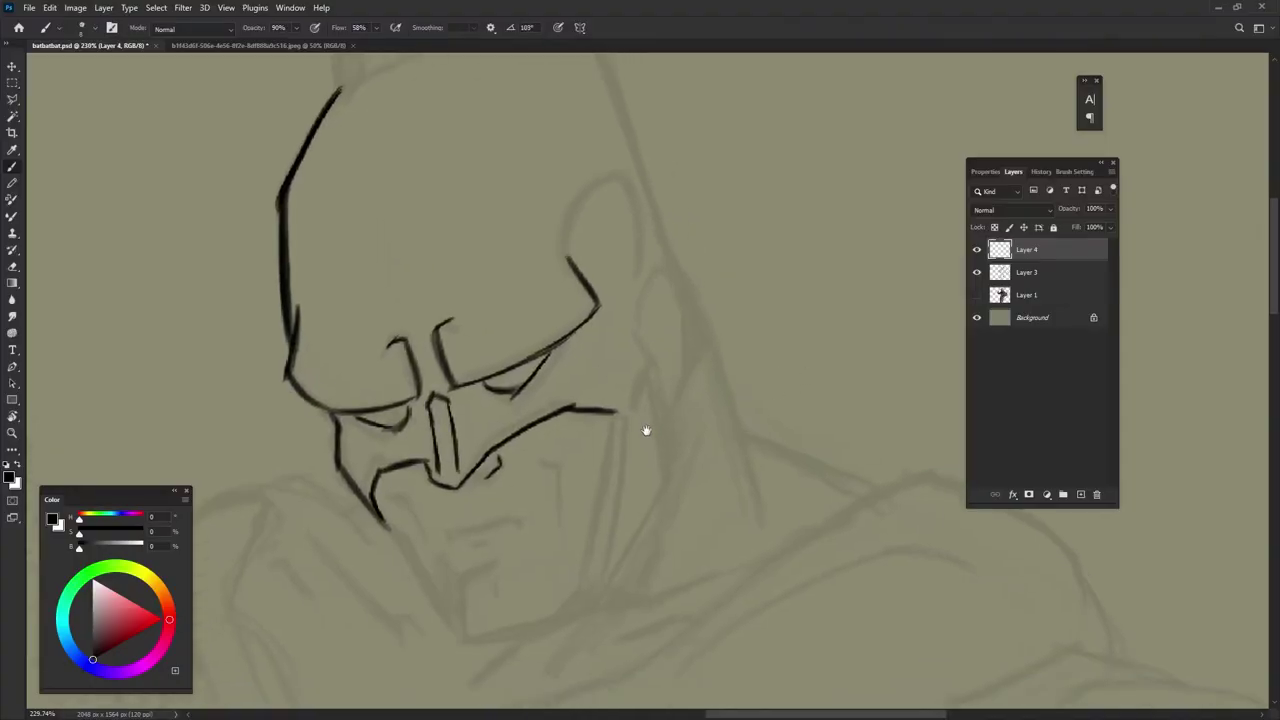
pyautogui.moveTo(400, 504)
pyautogui.mouseDown()
pyautogui.moveTo(426, 533)
pyautogui.moveTo(510, 522)
pyautogui.mouseUp()
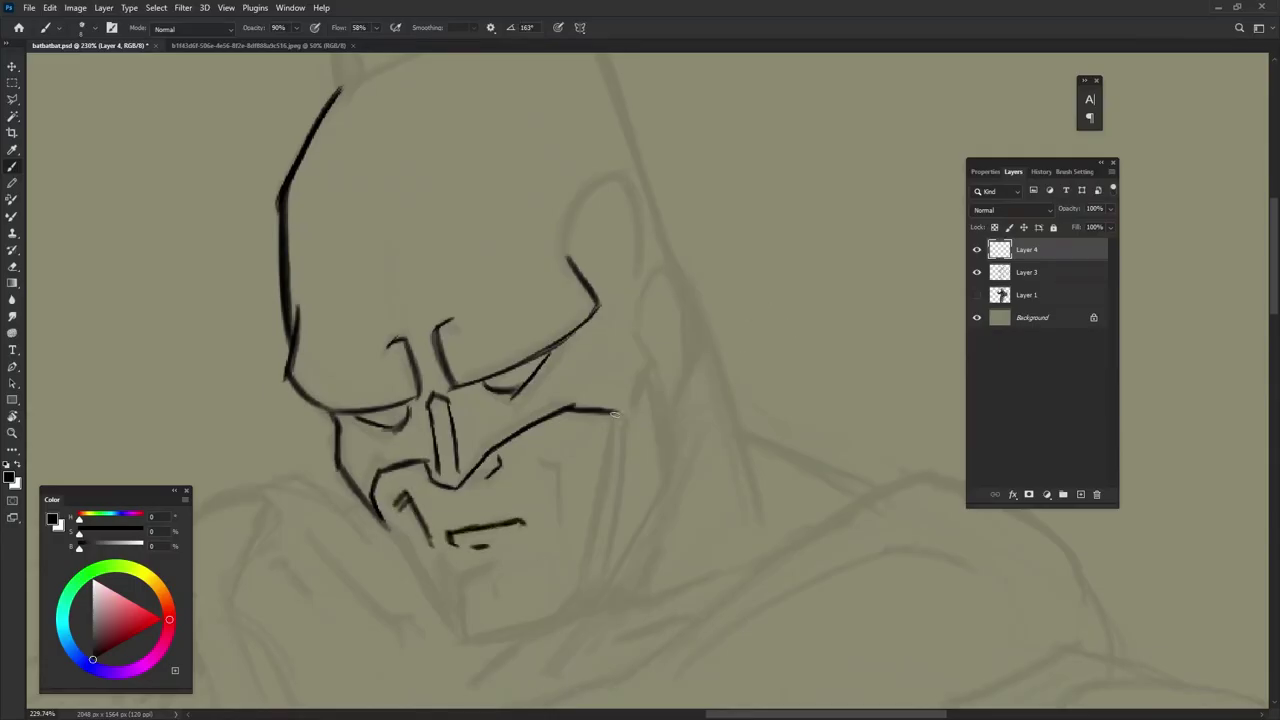
pyautogui.moveTo(404, 536); pyautogui.dragTo(462, 640)
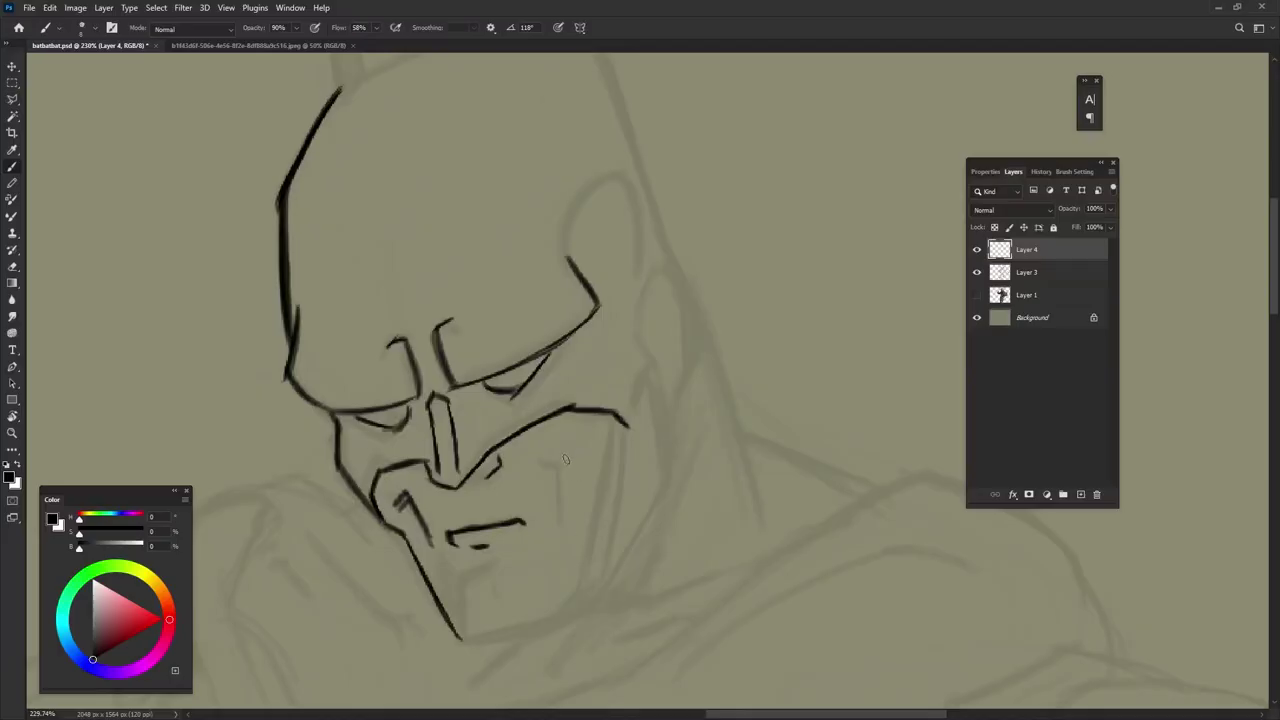
pyautogui.moveTo(612, 418)
pyautogui.mouseDown()
pyautogui.moveTo(600, 518)
pyautogui.moveTo(558, 620)
pyautogui.mouseUp()
pyautogui.moveTo(686, 280); pyautogui.dragTo(755, 533)
pyautogui.moveTo(566, 614); pyautogui.dragTo(622, 561)
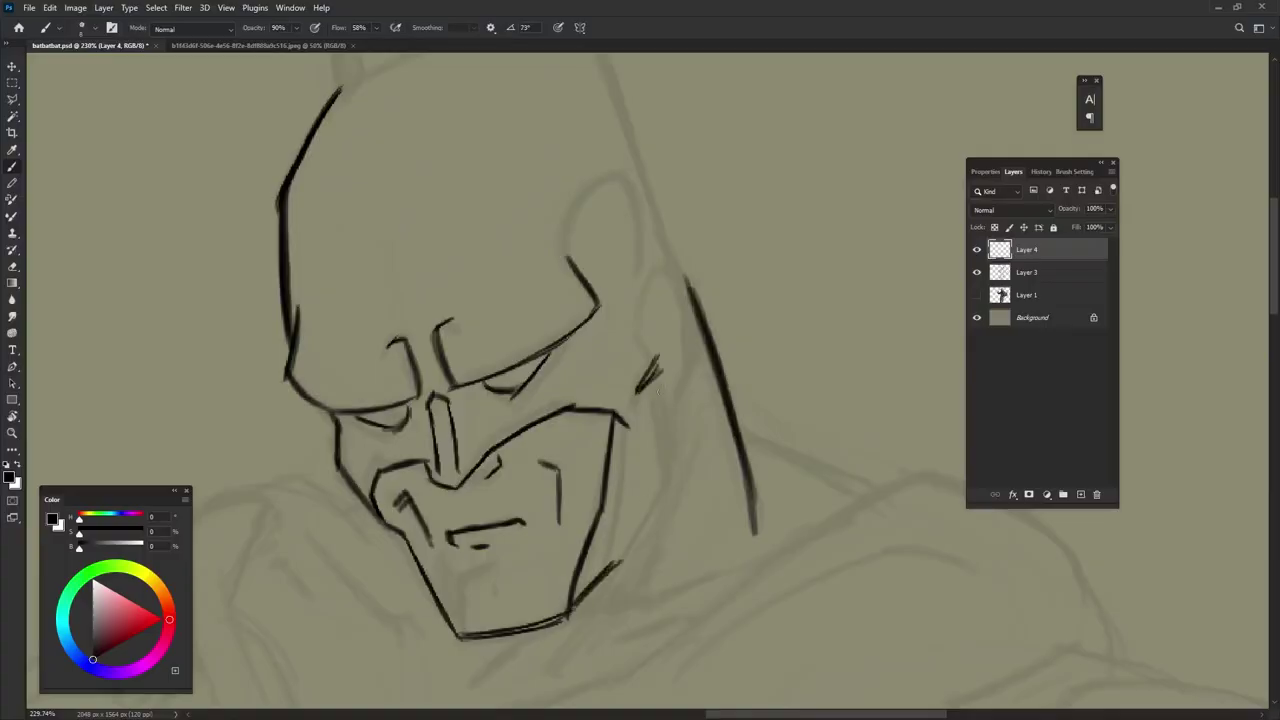
pyautogui.moveTo(659, 391)
pyautogui.mouseDown()
pyautogui.moveTo(666, 500)
pyautogui.moveTo(590, 585)
pyautogui.mouseUp()
pyautogui.moveTo(563, 262); pyautogui.dragTo(579, 191)
pyautogui.scroll(3, 740, 260)
# - Ink the cowl's right edge, both ears and the line joining them across the head top
pyautogui.moveTo(606, 146); pyautogui.dragTo(730, 568)
pyautogui.moveTo(548, 187)
pyautogui.mouseDown()
pyautogui.moveTo(652, 328)
pyautogui.moveTo(602, 326)
pyautogui.mouseUp()
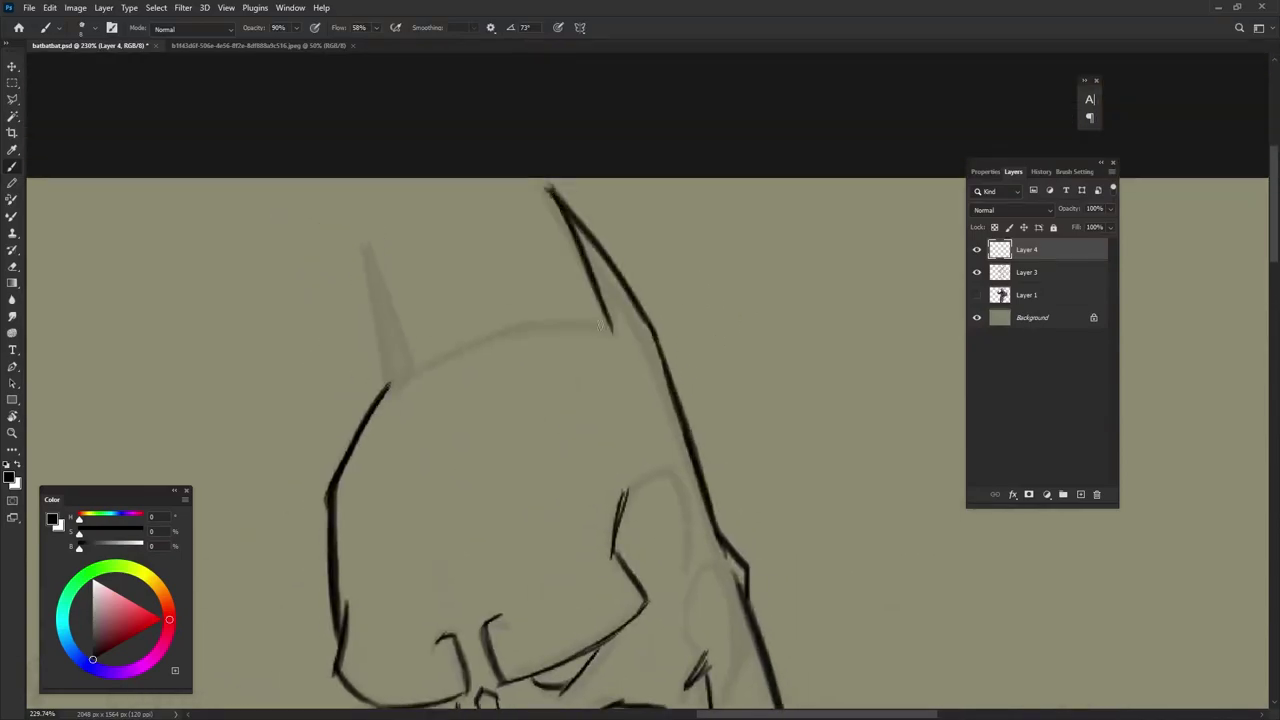
pyautogui.moveTo(368, 254); pyautogui.dragTo(391, 386)
pyautogui.moveTo(372, 256); pyautogui.dragTo(416, 372)
pyautogui.scroll(-2, 466, 273)
pyautogui.moveTo(425, 297)
pyautogui.mouseDown()
pyautogui.moveTo(640, 248)
pyautogui.moveTo(600, 190)
pyautogui.mouseUp()
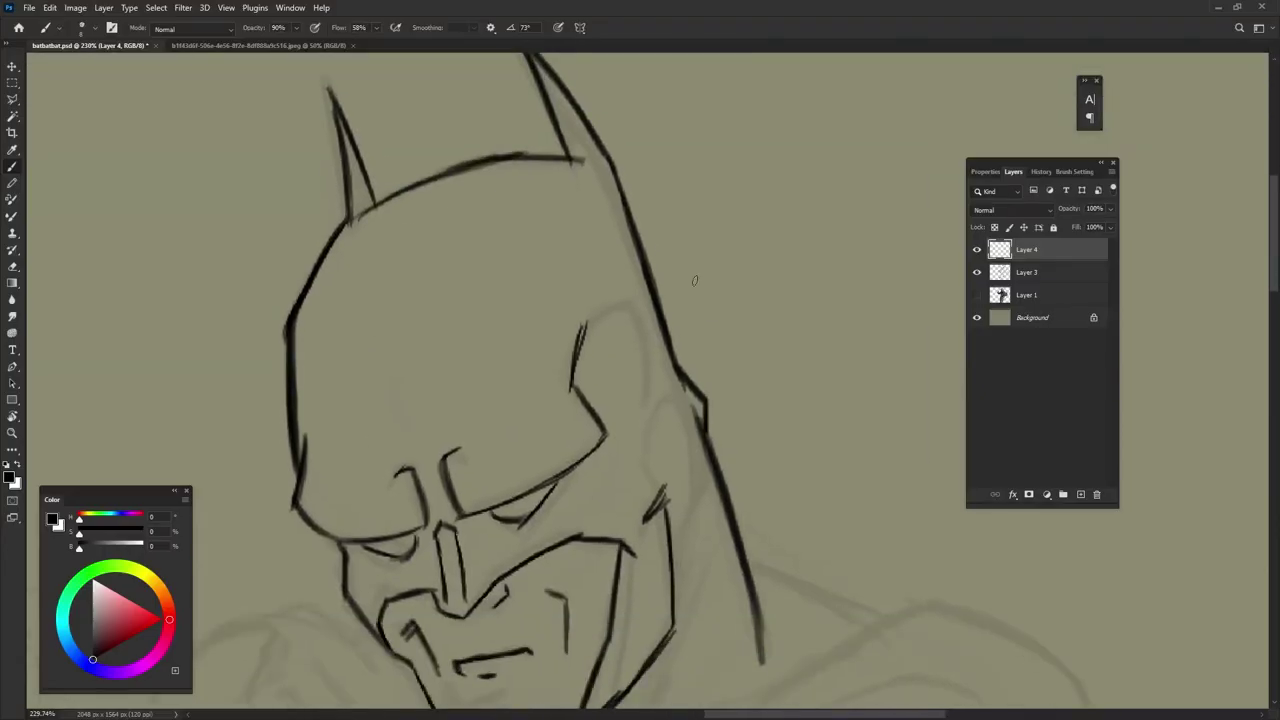
# - Ink the shoulder contour sweeping right, jaw hatching, neck strokes and the cowl's inner edge
pyautogui.moveTo(770, 530); pyautogui.dragTo(680, 254)
pyautogui.moveTo(679, 345)
pyautogui.mouseDown()
pyautogui.moveTo(568, 315)
pyautogui.moveTo(673, 362)
pyautogui.mouseUp()
pyautogui.moveTo(690, 432); pyautogui.dragTo(868, 414)
pyautogui.moveTo(604, 322)
pyautogui.mouseDown()
pyautogui.moveTo(528, 450)
pyautogui.moveTo(582, 386)
pyautogui.mouseUp()
pyautogui.moveTo(762, 345); pyautogui.dragTo(725, 290)
pyautogui.moveTo(454, 418)
pyautogui.mouseDown()
pyautogui.moveTo(422, 460)
pyautogui.moveTo(760, 290)
pyautogui.mouseUp()
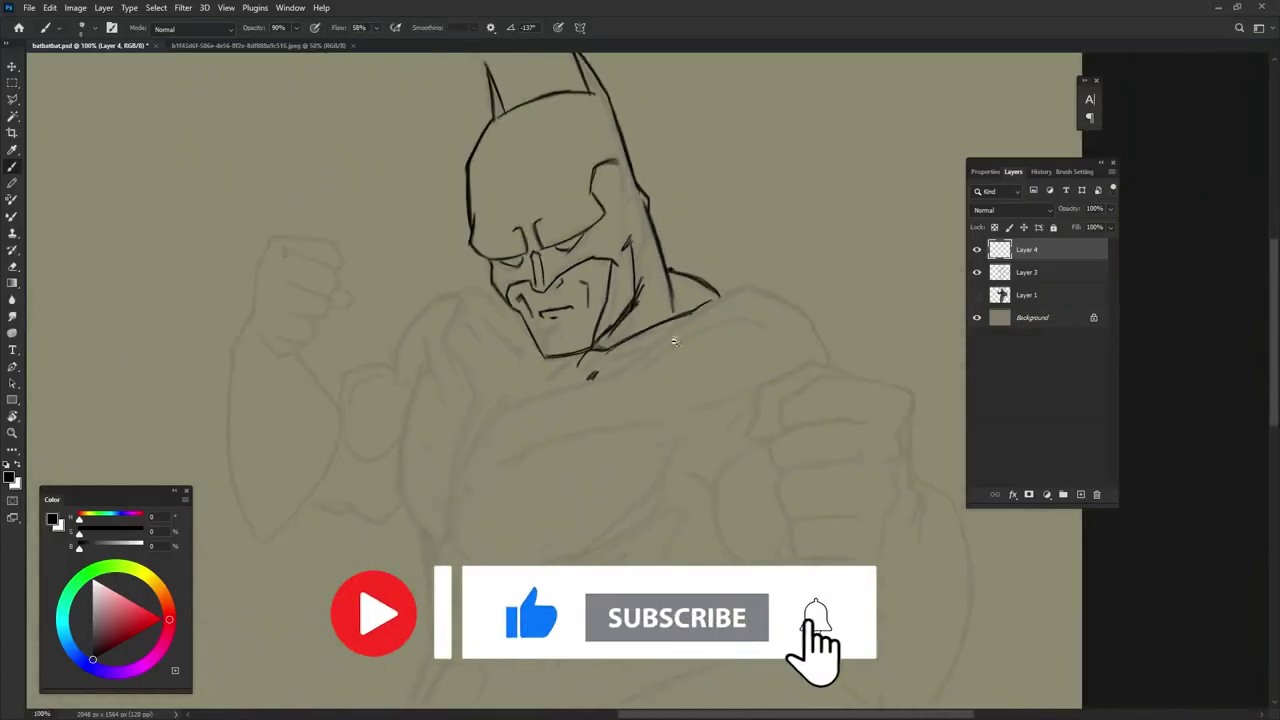
pyautogui.scroll(-3, 780, 301)
pyautogui.scroll(2, 780, 301)
pyautogui.moveTo(548, 342); pyautogui.dragTo(628, 292)
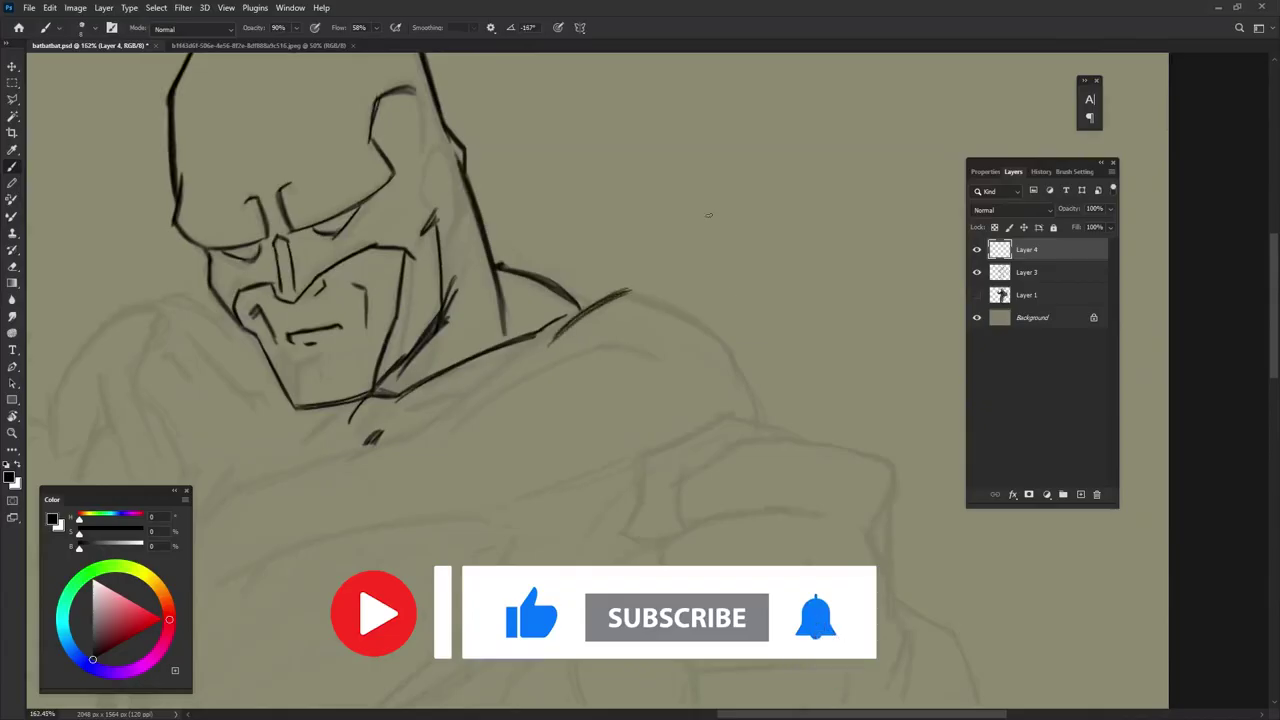
pyautogui.moveTo(440, 130); pyautogui.dragTo(427, 190)
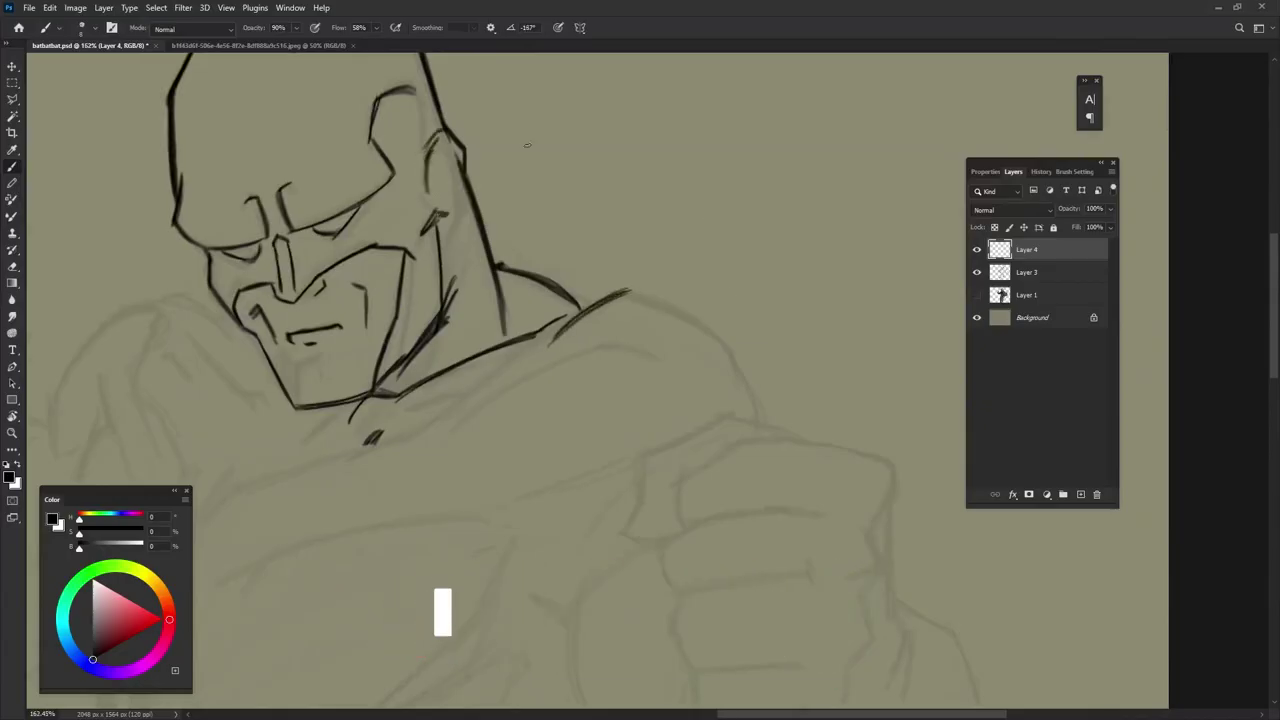
pyautogui.moveTo(628, 292); pyautogui.dragTo(745, 385)
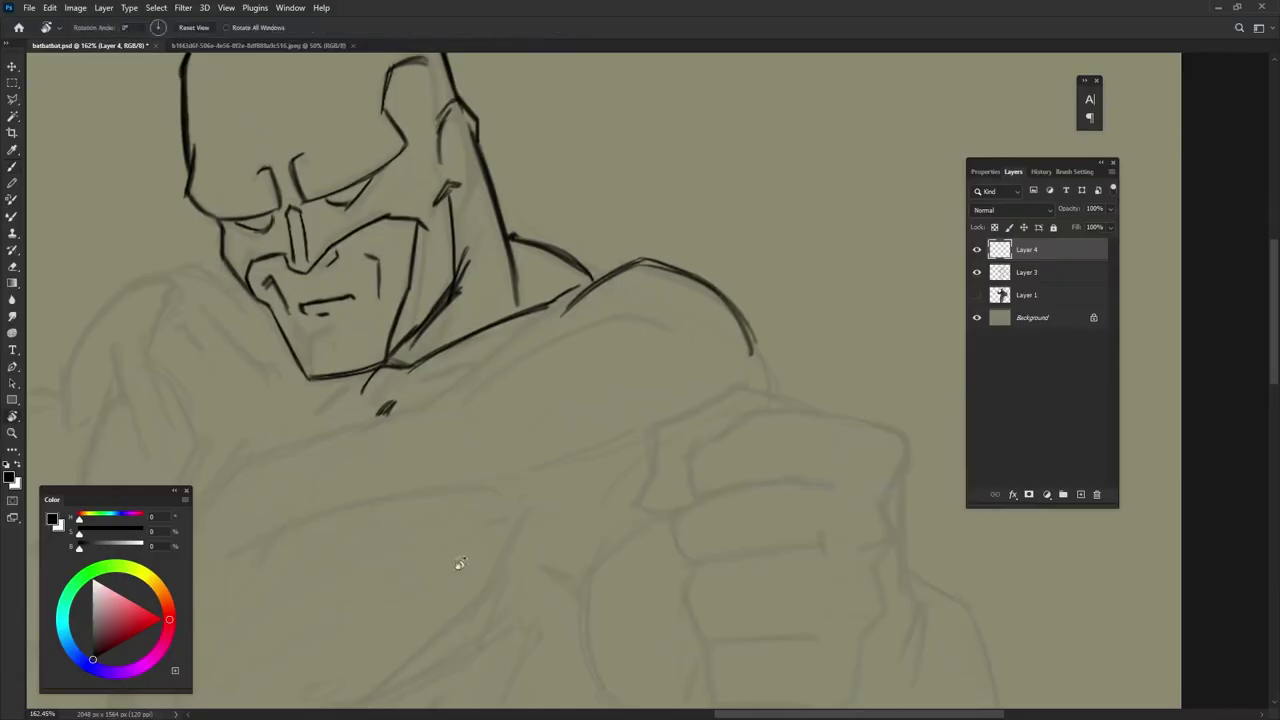
# - Ink Batman's shoulder line and the arm line running up to the neck
pyautogui.moveTo(457, 560); pyautogui.dragTo(380, 430)
pyautogui.moveTo(657, 228)
pyautogui.mouseDown()
pyautogui.moveTo(568, 378)
pyautogui.moveTo(782, 186)
pyautogui.mouseUp()
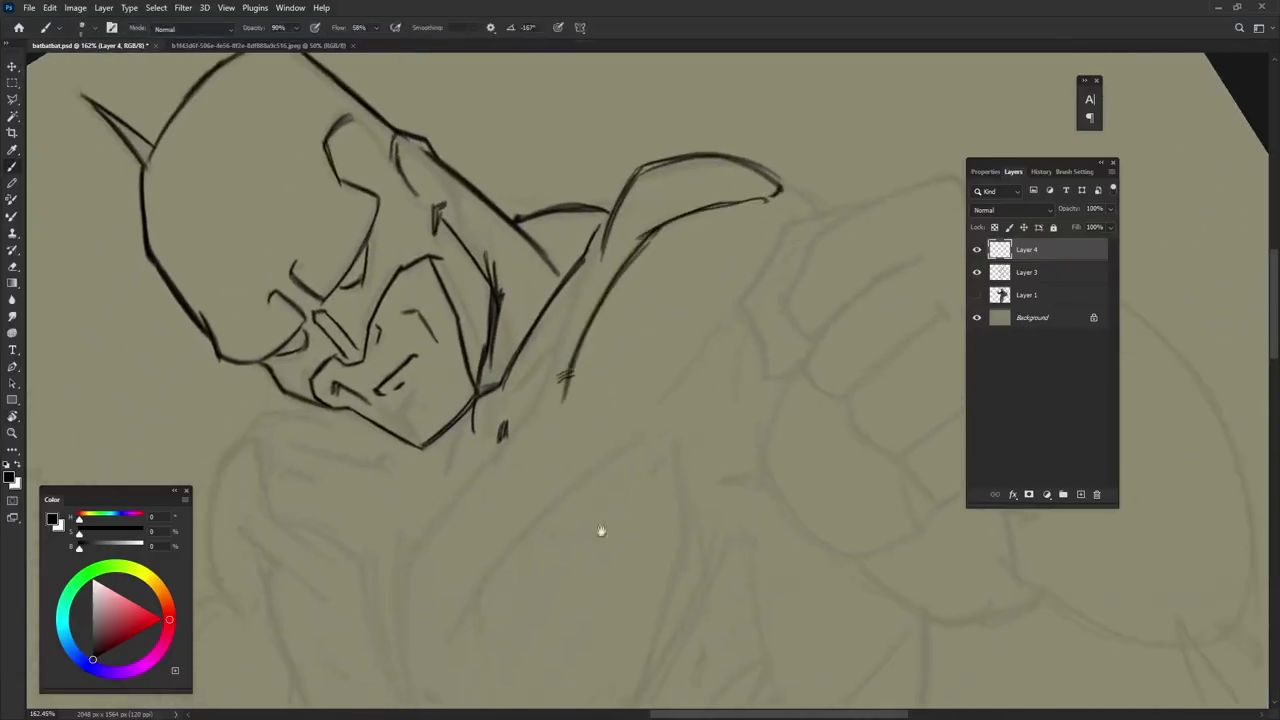
pyautogui.moveTo(600, 531); pyautogui.dragTo(763, 366)
pyautogui.moveTo(727, 218); pyautogui.dragTo(720, 434)
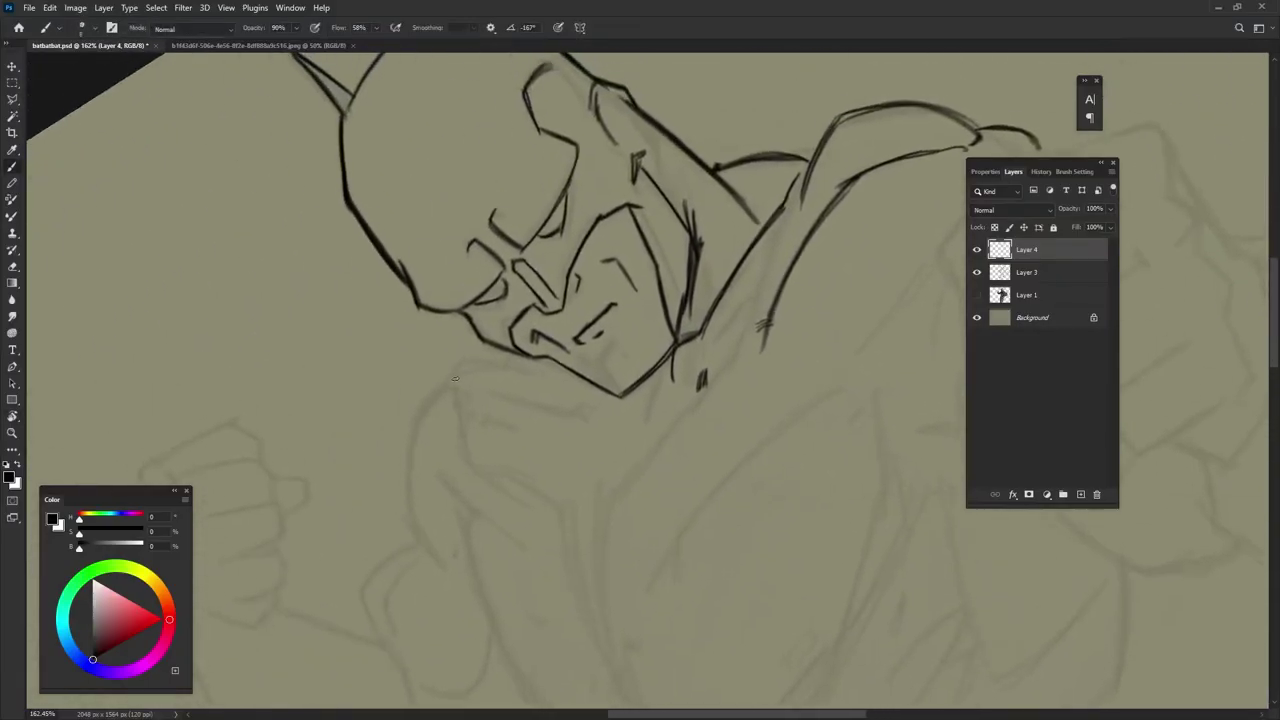
pyautogui.moveTo(460, 372)
pyautogui.mouseDown()
pyautogui.moveTo(406, 480)
pyautogui.moveTo(440, 574)
pyautogui.mouseUp()
pyautogui.moveTo(505, 354)
pyautogui.mouseDown()
pyautogui.moveTo(455, 376)
pyautogui.moveTo(572, 440)
pyautogui.mouseUp()
pyautogui.moveTo(576, 432); pyautogui.dragTo(596, 446)
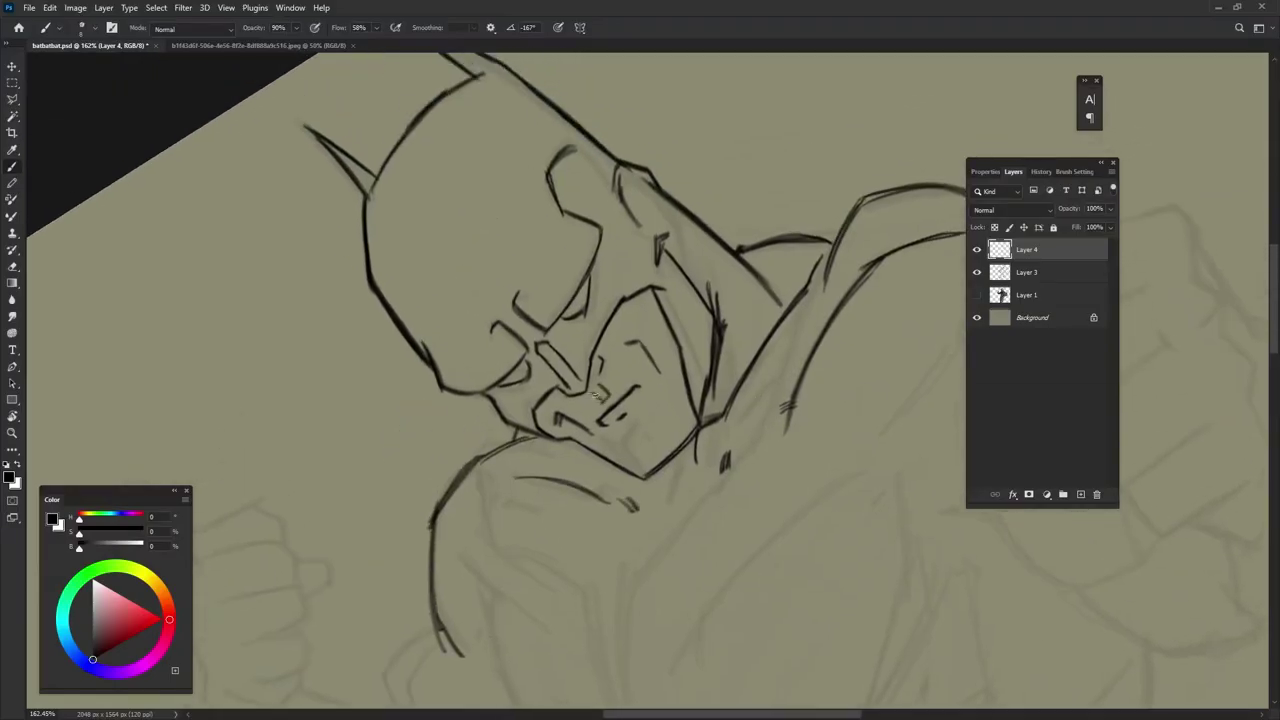
# - Ink the long diagonal chest lines, the arm's outer edge and shoulder details
pyautogui.moveTo(918, 407); pyautogui.dragTo(803, 351)
pyautogui.moveTo(729, 415); pyautogui.dragTo(760, 358)
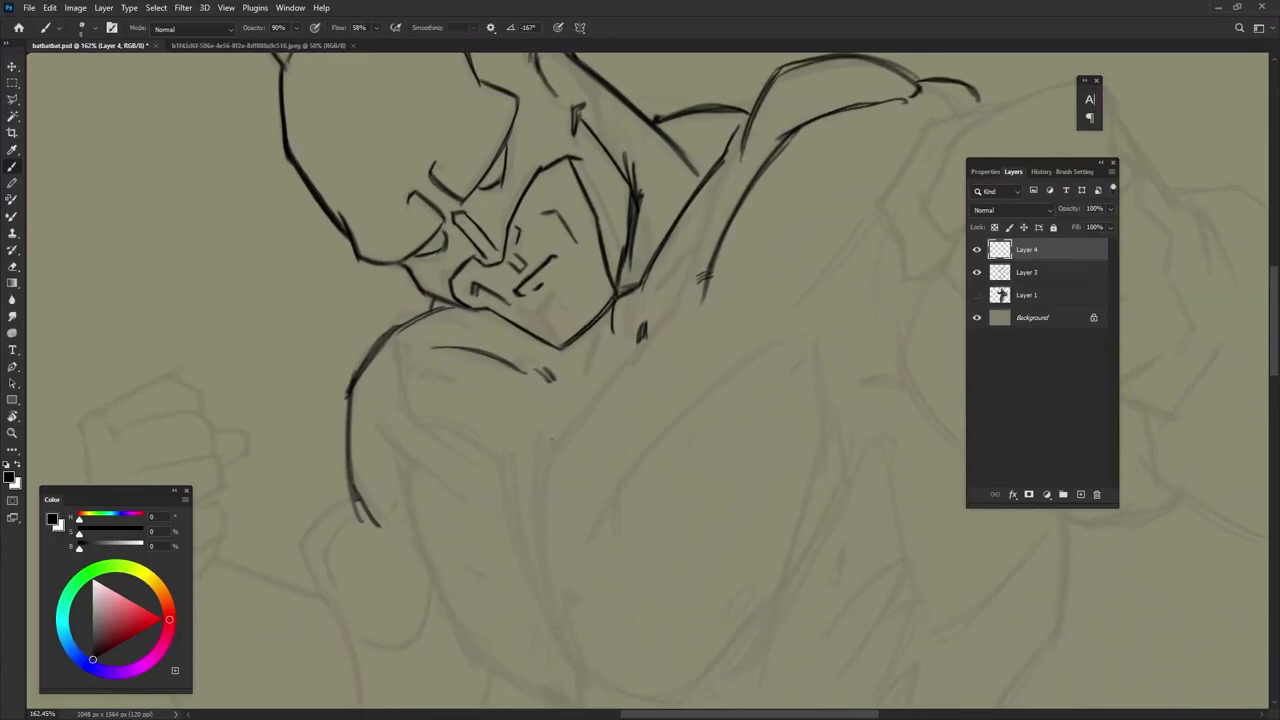
pyautogui.moveTo(712, 282); pyautogui.dragTo(540, 454)
pyautogui.moveTo(836, 278)
pyautogui.mouseDown()
pyautogui.moveTo(741, 248)
pyautogui.moveTo(791, 280)
pyautogui.mouseUp()
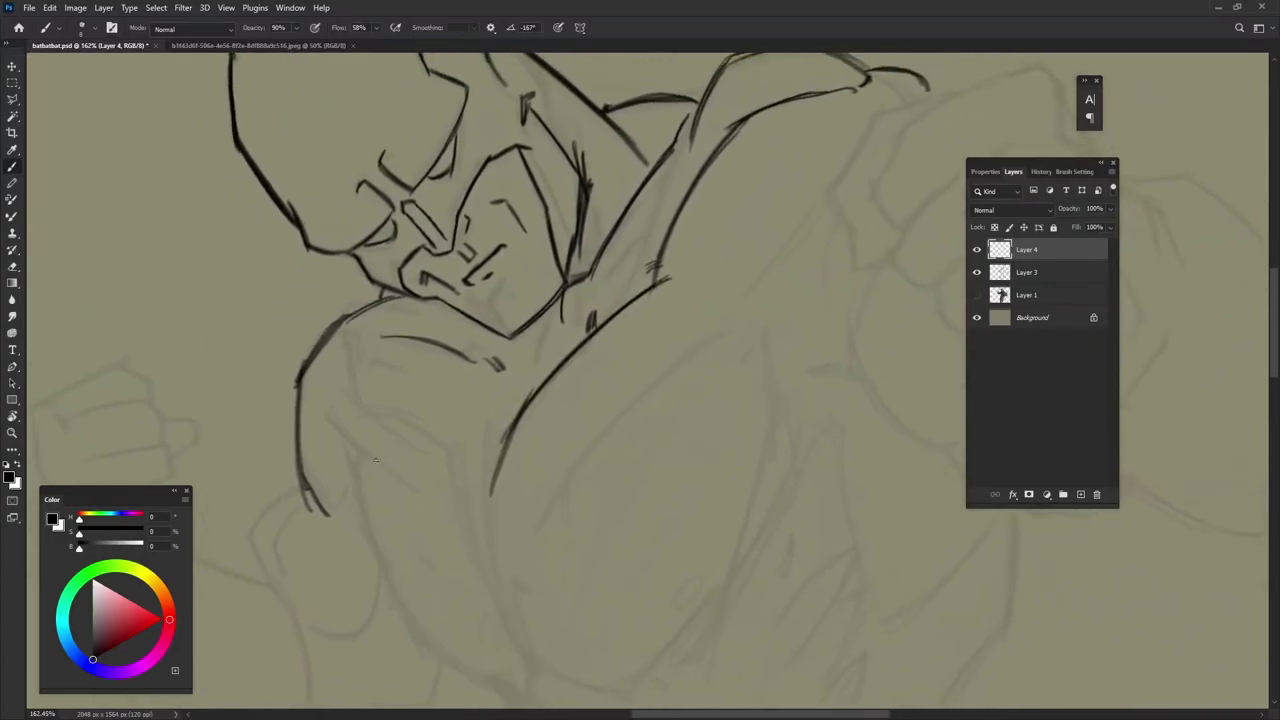
pyautogui.moveTo(360, 452)
pyautogui.mouseDown()
pyautogui.moveTo(333, 350)
pyautogui.moveTo(482, 583)
pyautogui.mouseUp()
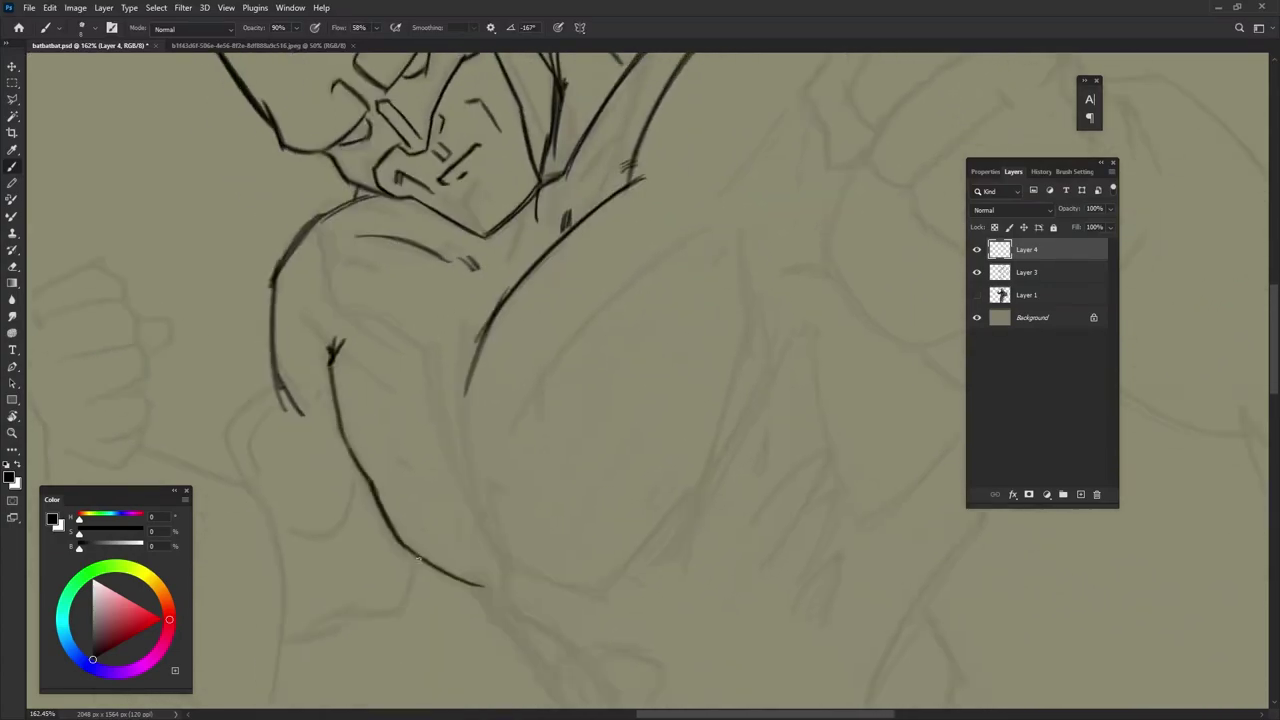
pyautogui.moveTo(420, 353); pyautogui.dragTo(440, 394)
pyautogui.moveTo(440, 394); pyautogui.dragTo(440, 494)
pyautogui.moveTo(352, 340)
pyautogui.mouseDown()
pyautogui.moveTo(414, 400)
pyautogui.moveTo(420, 430)
pyautogui.mouseUp()
pyautogui.moveTo(710, 456); pyautogui.dragTo(710, 556)
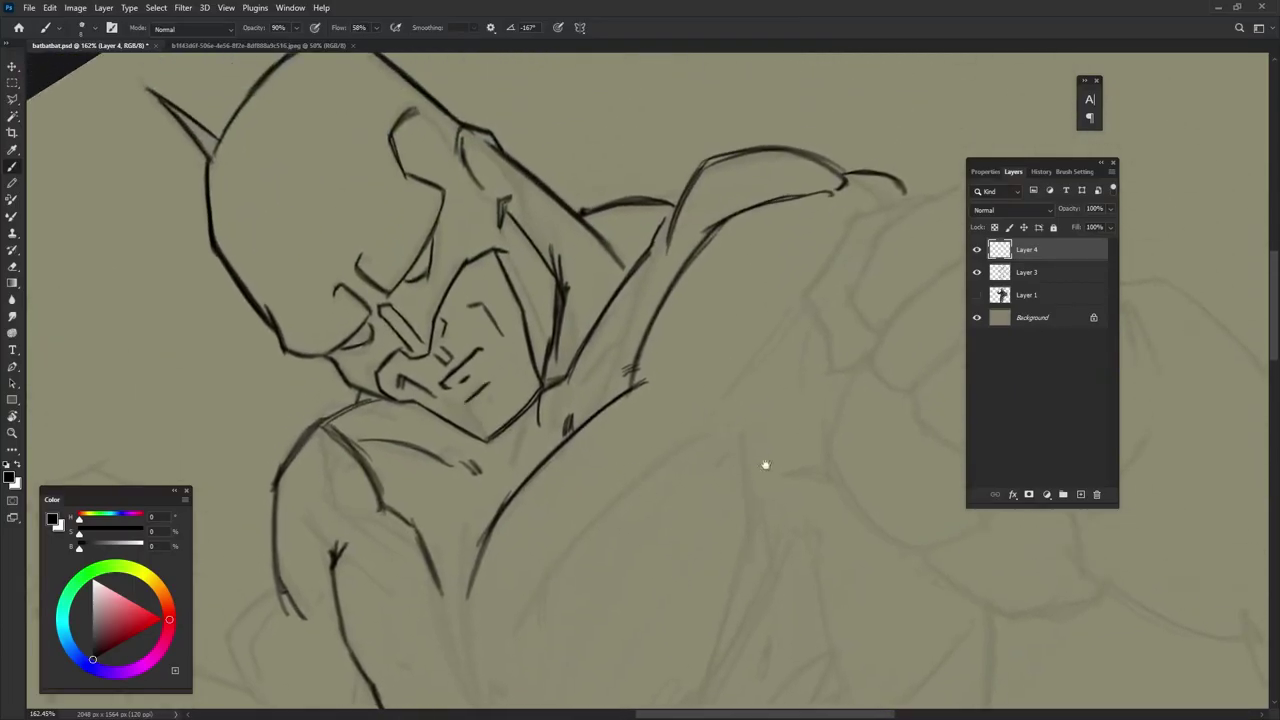
# - Ink the lower chest edge and the crossed arm's upper line and top
pyautogui.scroll(-3, 765, 464)
pyautogui.moveTo(528, 578)
pyautogui.mouseDown()
pyautogui.moveTo(622, 467)
pyautogui.moveTo(640, 362)
pyautogui.mouseUp()
pyautogui.moveTo(674, 503); pyautogui.dragTo(777, 380)
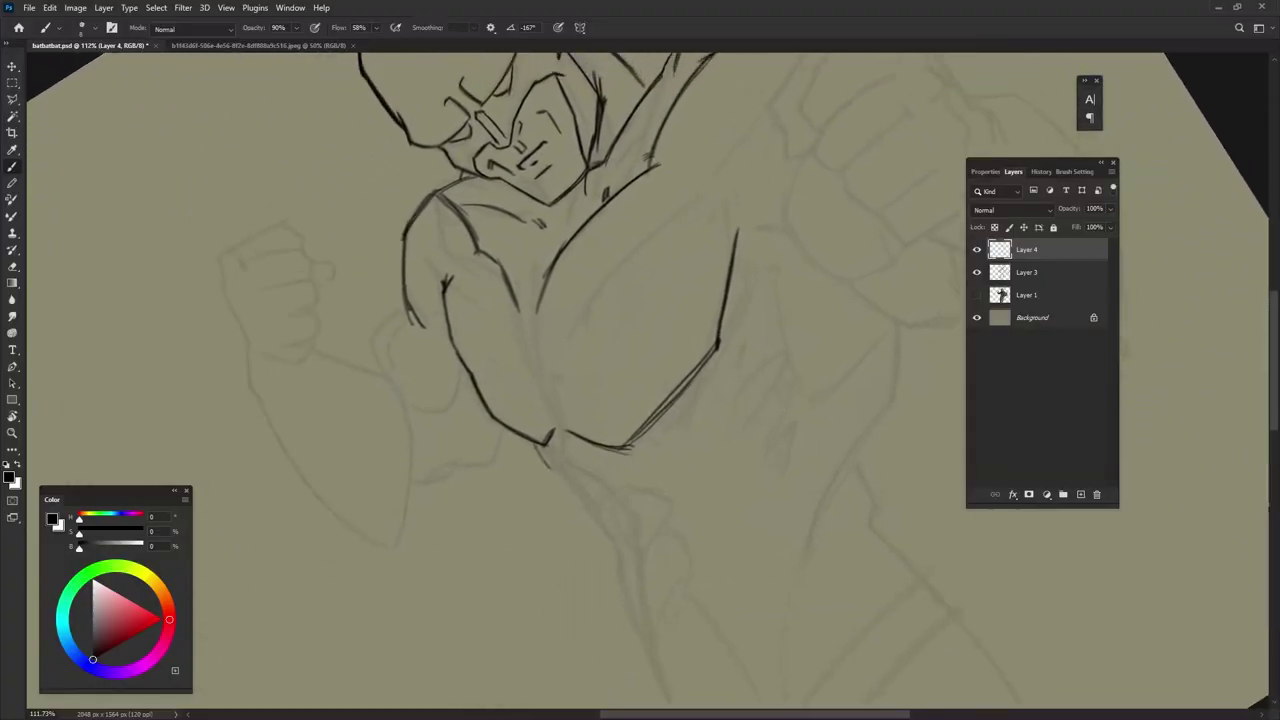
pyautogui.moveTo(600, 530); pyautogui.dragTo(628, 615)
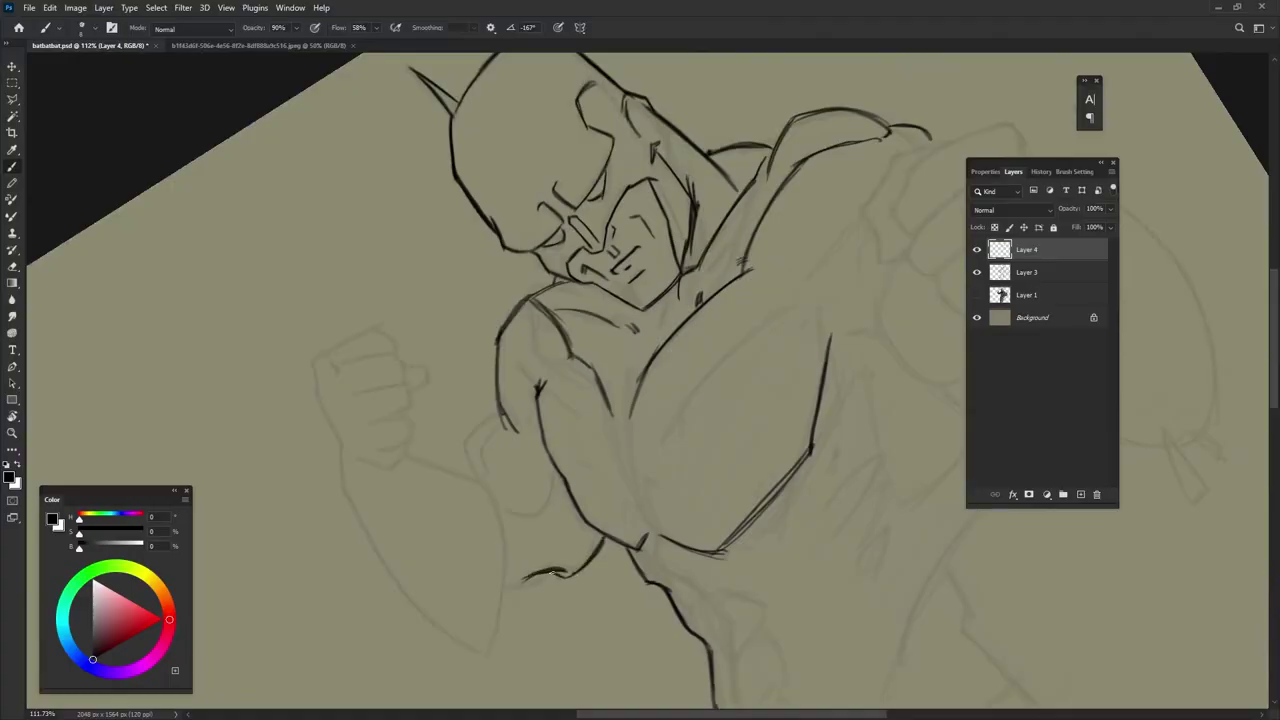
pyautogui.moveTo(600, 530); pyautogui.dragTo(645, 593)
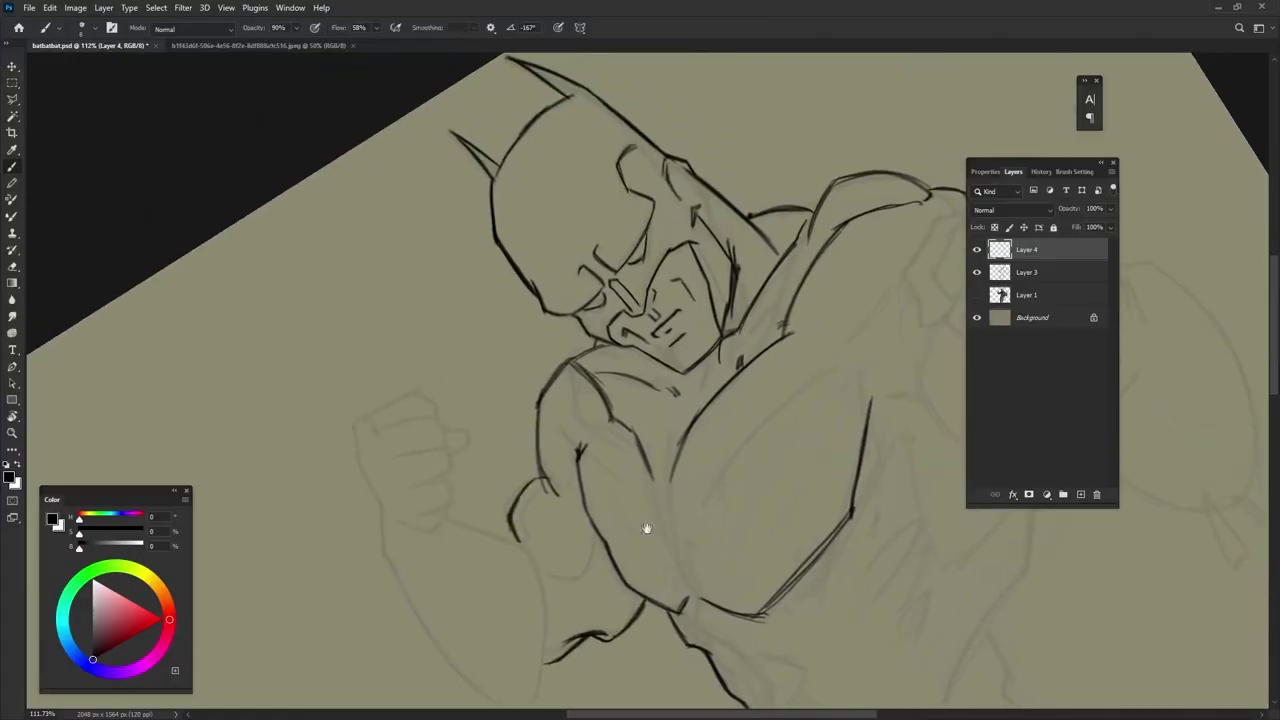
pyautogui.moveTo(646, 529); pyautogui.dragTo(311, 434)
pyautogui.moveTo(529, 305); pyautogui.dragTo(588, 295)
# - Rotate the canvas to check the whole figure, then bring it back nearly level
pyautogui.moveTo(673, 218)
pyautogui.mouseDown()
pyautogui.moveTo(721, 298)
pyautogui.moveTo(580, 260)
pyautogui.mouseUp()
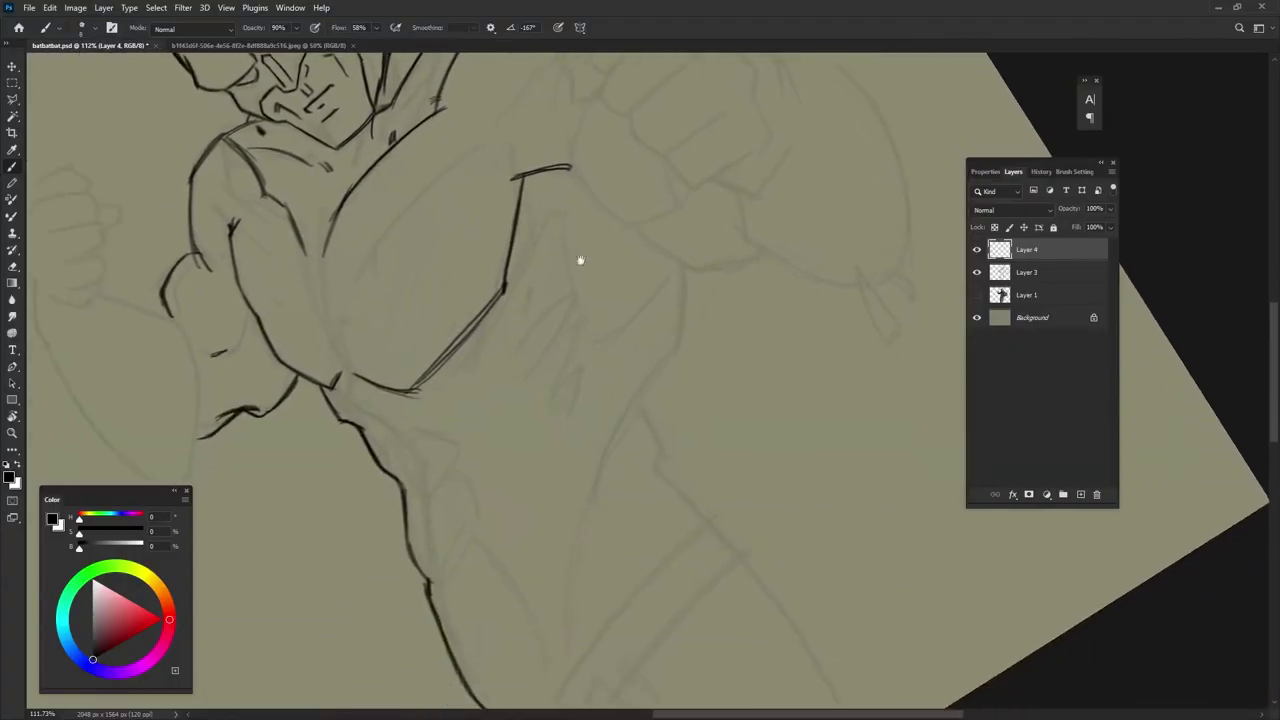
pyautogui.scroll(-3, 580, 260)
pyautogui.press('r')
pyautogui.moveTo(686, 291)
pyautogui.mouseDown()
pyautogui.moveTo(772, 637)
pyautogui.moveTo(738, 622)
pyautogui.mouseUp()
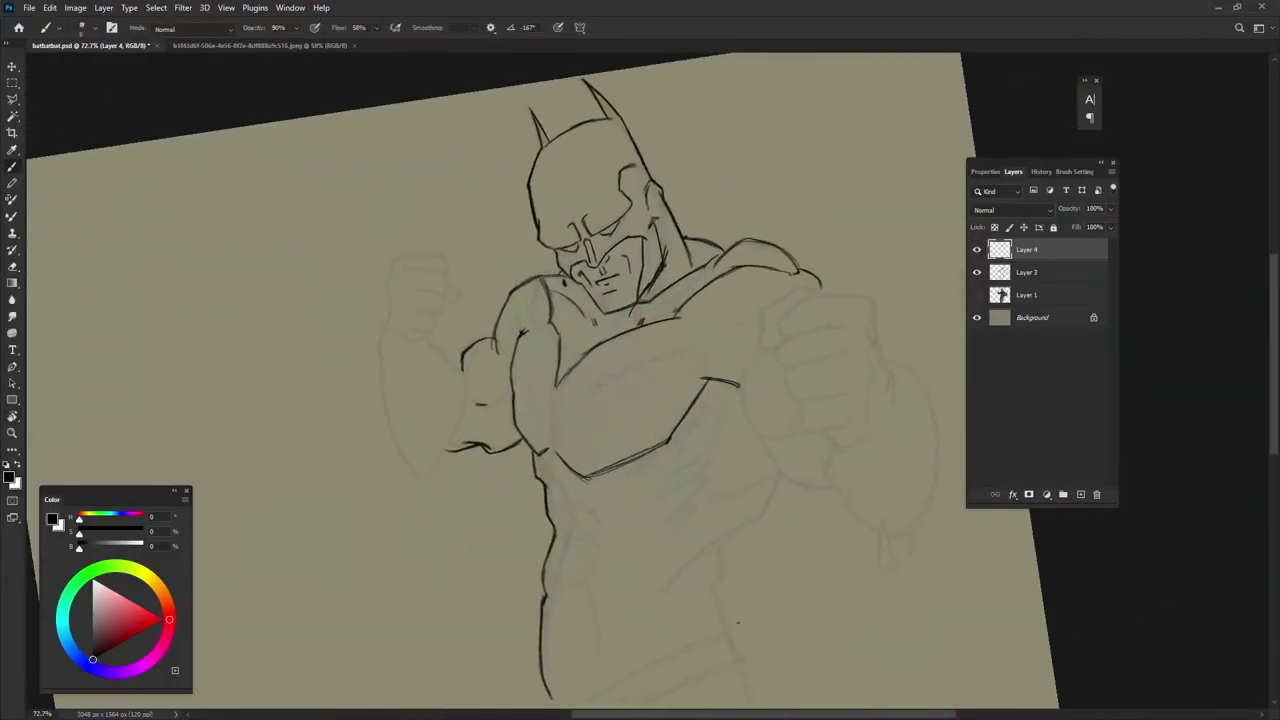
pyautogui.moveTo(840, 606)
pyautogui.mouseDown()
pyautogui.moveTo(851, 537)
pyautogui.moveTo(851, 586)
pyautogui.moveTo(848, 568)
pyautogui.mouseUp()
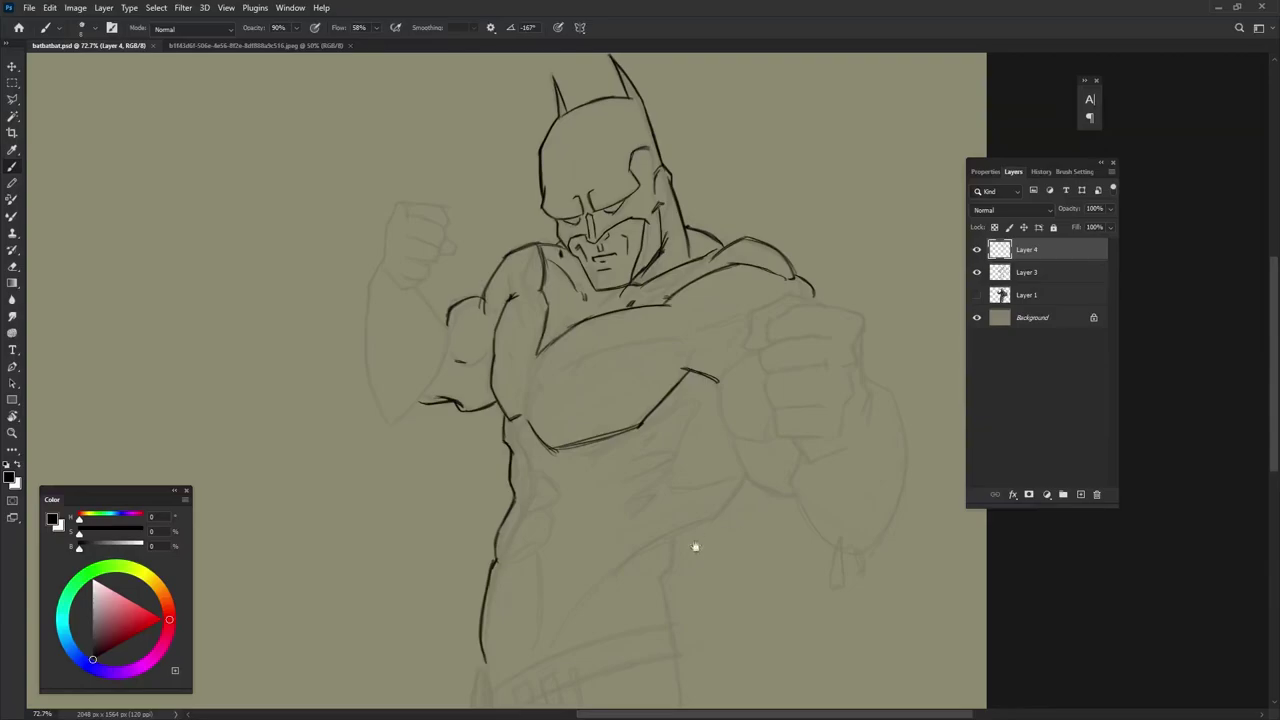
# - Ink chest and torso vertical strokes, a long diagonal and a line below the chest
pyautogui.scroll(5, 695, 546)
pyautogui.moveTo(784, 434)
pyautogui.mouseDown()
pyautogui.moveTo(730, 512)
pyautogui.moveTo(670, 556)
pyautogui.mouseUp()
pyautogui.moveTo(614, 432); pyautogui.dragTo(646, 562)
pyautogui.moveTo(567, 572); pyautogui.dragTo(593, 515)
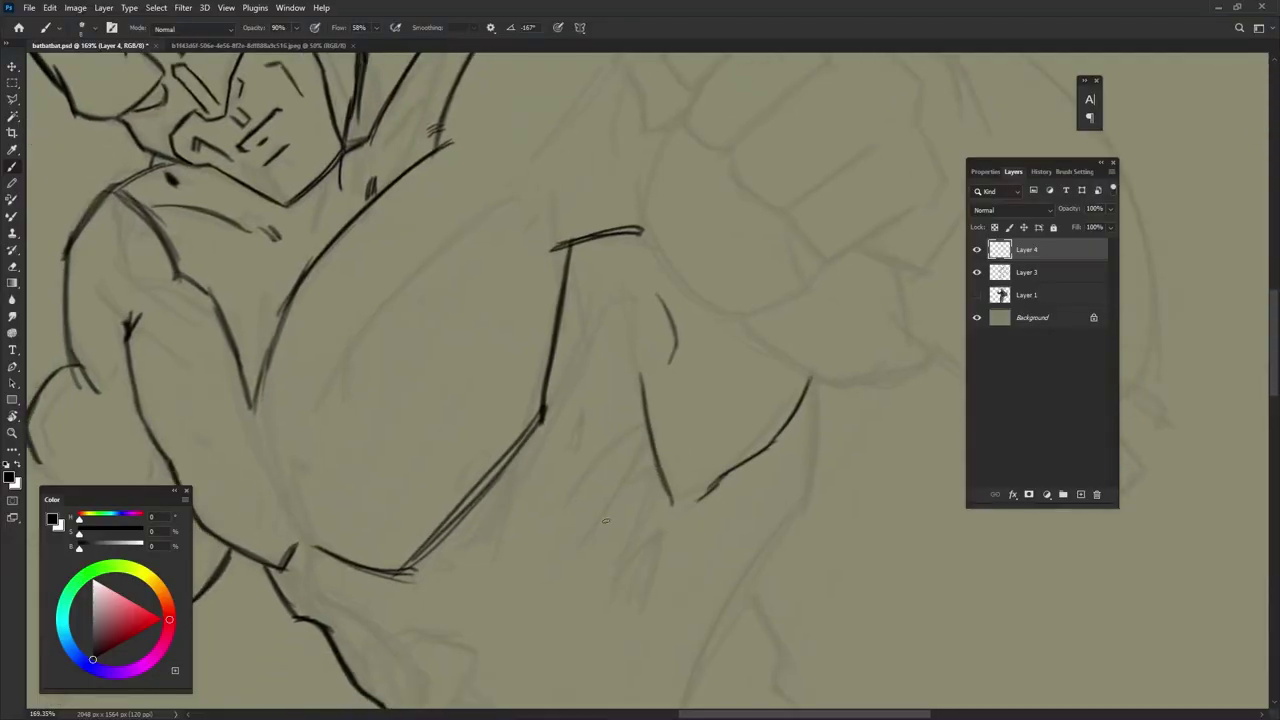
pyautogui.moveTo(638, 368)
pyautogui.mouseDown()
pyautogui.moveTo(626, 432)
pyautogui.moveTo(576, 540)
pyautogui.moveTo(495, 602)
pyautogui.mouseUp()
pyautogui.moveTo(383, 606); pyautogui.dragTo(515, 614)
# - Erase the unwanted long diagonal stroke and redraw the diagonal chest line darker
pyautogui.press('e')
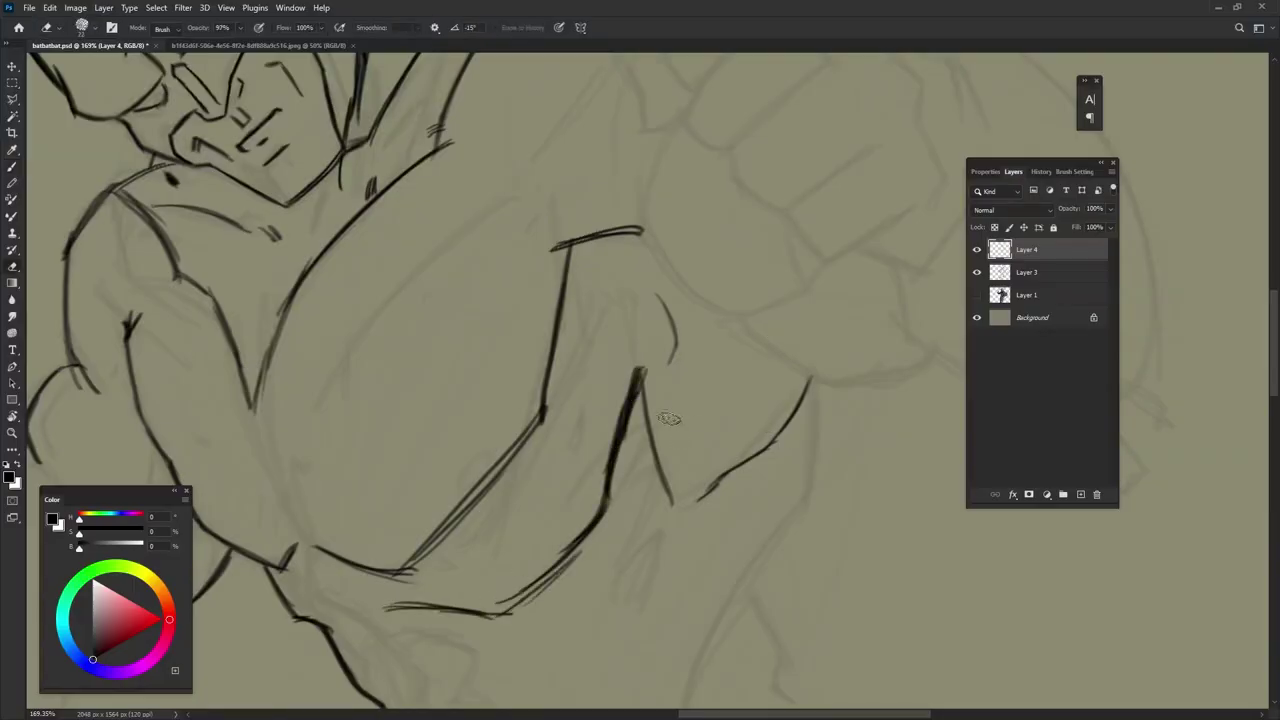
pyautogui.moveTo(640, 370)
pyautogui.mouseDown()
pyautogui.moveTo(508, 610)
pyautogui.moveTo(383, 606)
pyautogui.mouseUp()
pyautogui.press('b')
pyautogui.moveTo(540, 418); pyautogui.dragTo(440, 534)
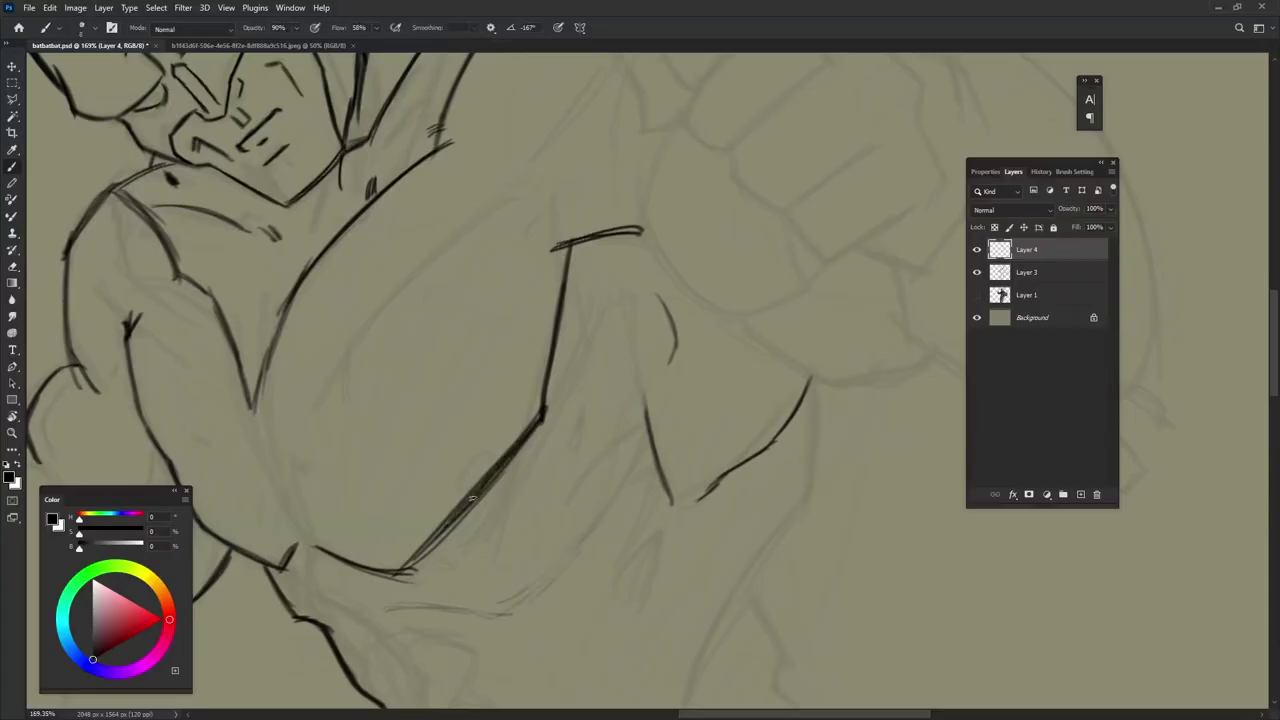
pyautogui.moveTo(514, 456)
pyautogui.mouseDown()
pyautogui.moveTo(396, 572)
pyautogui.moveTo(472, 629)
pyautogui.mouseUp()
# - Ink the curve joining the lower chest, short lower-torso strokes and the torso's side contour
pyautogui.moveTo(578, 552); pyautogui.dragTo(486, 630)
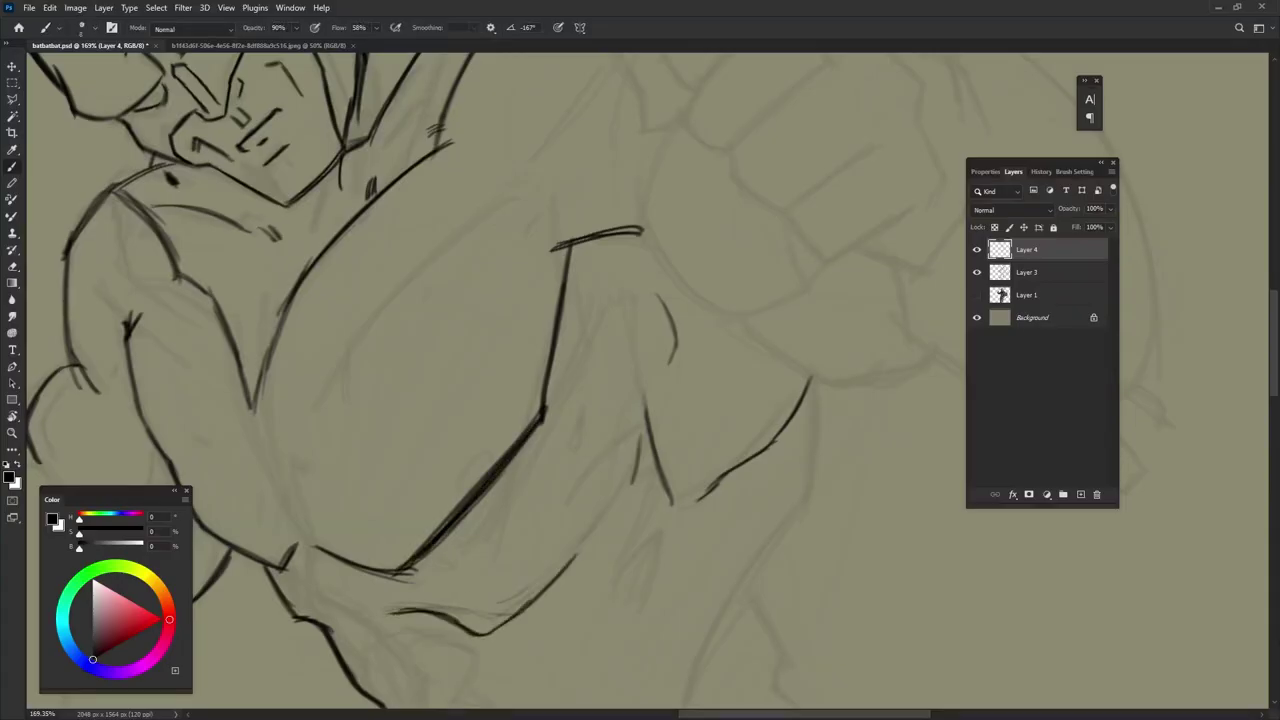
pyautogui.moveTo(640, 434); pyautogui.dragTo(560, 572)
pyautogui.moveTo(717, 538); pyautogui.dragTo(683, 452)
pyautogui.moveTo(601, 444)
pyautogui.mouseDown()
pyautogui.moveTo(668, 426)
pyautogui.moveTo(642, 416)
pyautogui.mouseUp()
pyautogui.moveTo(612, 460); pyautogui.dragTo(668, 433)
pyautogui.moveTo(765, 212)
pyautogui.mouseDown()
pyautogui.moveTo(750, 312)
pyautogui.moveTo(692, 440)
pyautogui.moveTo(640, 498)
pyautogui.mouseUp()
pyautogui.moveTo(658, 354); pyautogui.dragTo(610, 518)
# - Ink rib and muscle details on the torso
pyautogui.moveTo(563, 345); pyautogui.dragTo(521, 500)
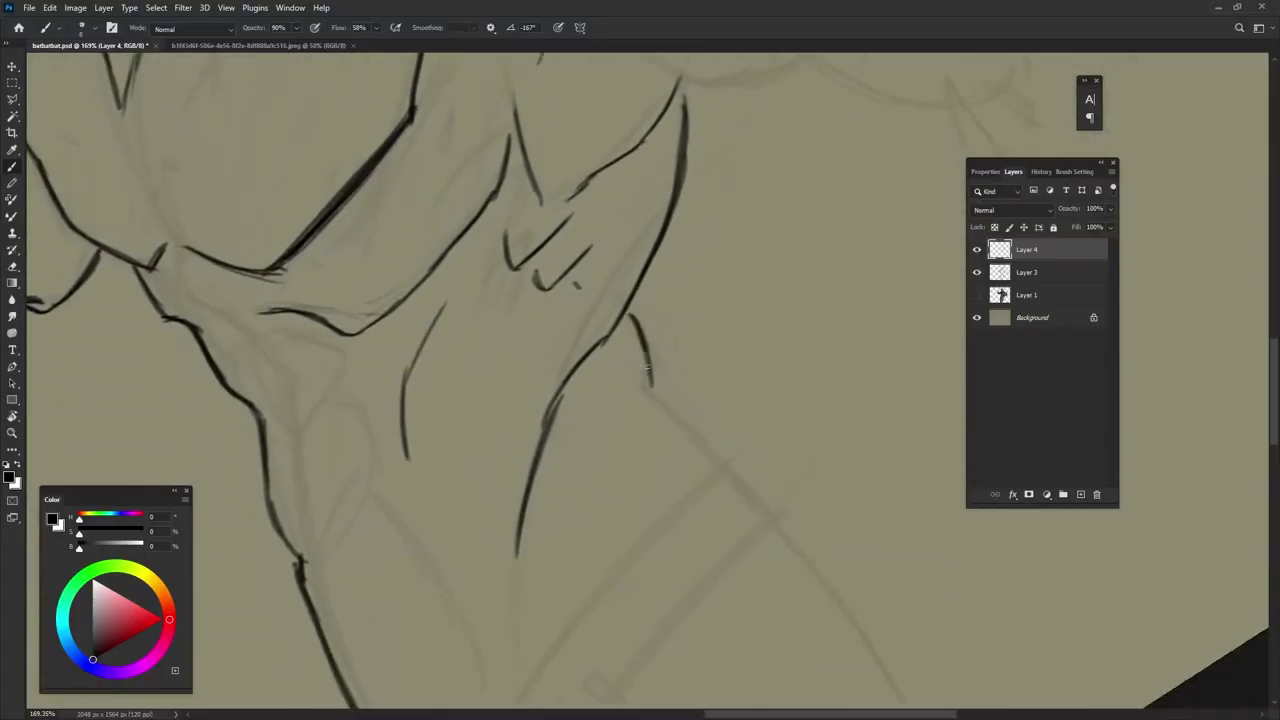
pyautogui.moveTo(645, 312); pyautogui.dragTo(628, 386)
pyautogui.moveTo(650, 356); pyautogui.dragTo(610, 450)
pyautogui.moveTo(634, 326); pyautogui.dragTo(706, 402)
# - Ink the collarbone lines and additional contours around the torso
pyautogui.moveTo(430, 300); pyautogui.dragTo(543, 315)
pyautogui.moveTo(370, 290); pyautogui.dragTo(430, 314)
pyautogui.moveTo(326, 286)
pyautogui.mouseDown()
pyautogui.moveTo(390, 384)
pyautogui.moveTo(410, 510)
pyautogui.mouseUp()
pyautogui.moveTo(545, 382)
pyautogui.mouseDown()
pyautogui.moveTo(545, 317)
pyautogui.moveTo(470, 420)
pyautogui.mouseUp()
pyautogui.moveTo(460, 302)
pyautogui.mouseDown()
pyautogui.moveTo(436, 358)
pyautogui.moveTo(480, 363)
pyautogui.mouseUp()
pyautogui.moveTo(316, 360)
pyautogui.mouseDown()
pyautogui.moveTo(288, 380)
pyautogui.moveTo(304, 374)
pyautogui.mouseUp()
pyautogui.moveTo(490, 380); pyautogui.dragTo(501, 461)
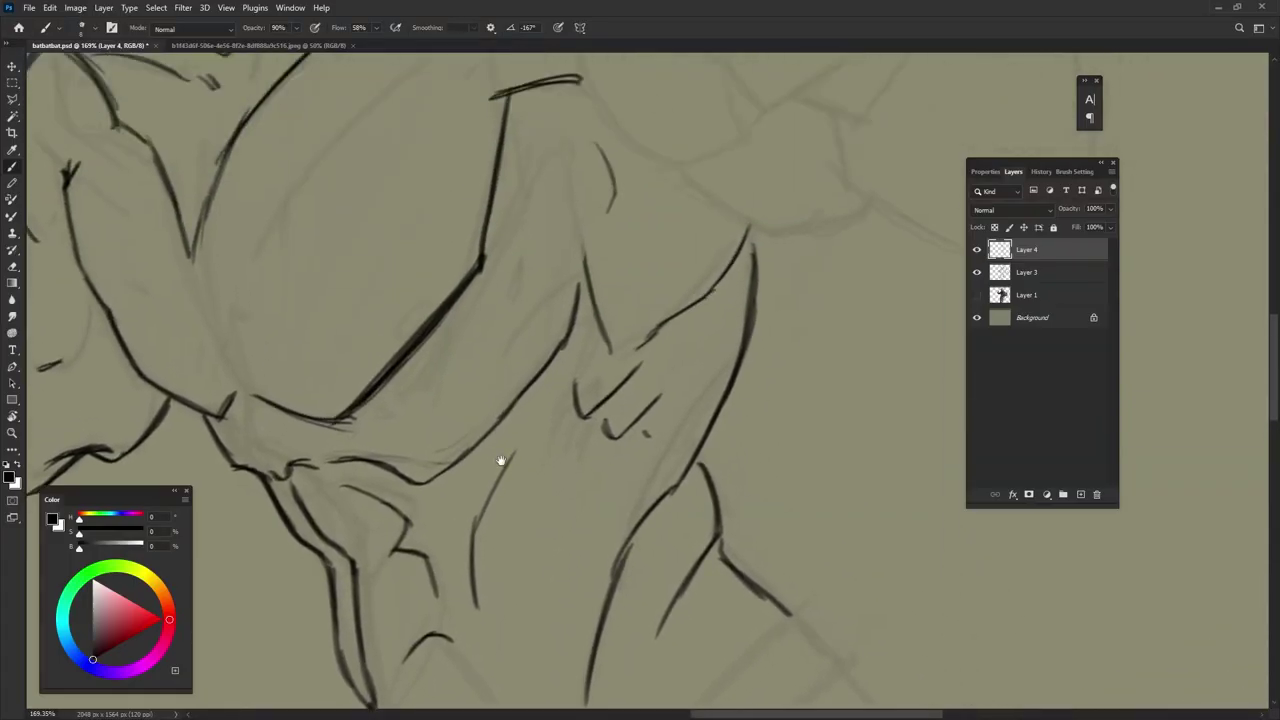
# - Ink the hip contour down to the belt and the two edges of the strap
pyautogui.moveTo(628, 403)
pyautogui.mouseDown()
pyautogui.moveTo(663, 423)
pyautogui.moveTo(674, 334)
pyautogui.moveTo(628, 285)
pyautogui.mouseUp()
pyautogui.moveTo(638, 458); pyautogui.dragTo(663, 371)
pyautogui.moveTo(366, 494)
pyautogui.mouseDown()
pyautogui.moveTo(364, 528)
pyautogui.moveTo(470, 628)
pyautogui.moveTo(493, 633)
pyautogui.mouseUp()
pyautogui.moveTo(396, 580)
pyautogui.mouseDown()
pyautogui.moveTo(363, 510)
pyautogui.moveTo(490, 650)
pyautogui.moveTo(430, 558)
pyautogui.moveTo(688, 168)
pyautogui.mouseUp()
pyautogui.moveTo(456, 588); pyautogui.dragTo(750, 205)
# - Cap the strap end, erase its lower tip and redraw it rounded
pyautogui.moveTo(683, 160); pyautogui.dragTo(737, 213)
pyautogui.scroll(1, 673, 327)
pyautogui.press('e')
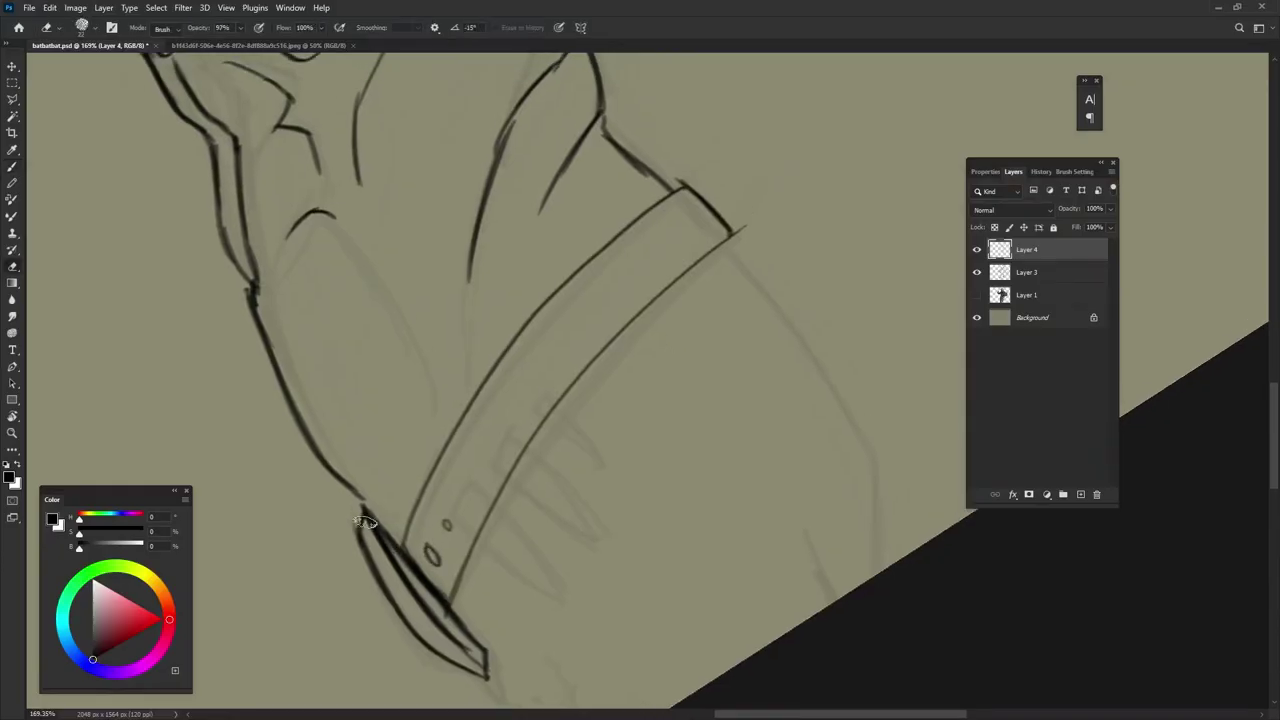
pyautogui.moveTo(365, 505); pyautogui.dragTo(485, 655)
pyautogui.press('b')
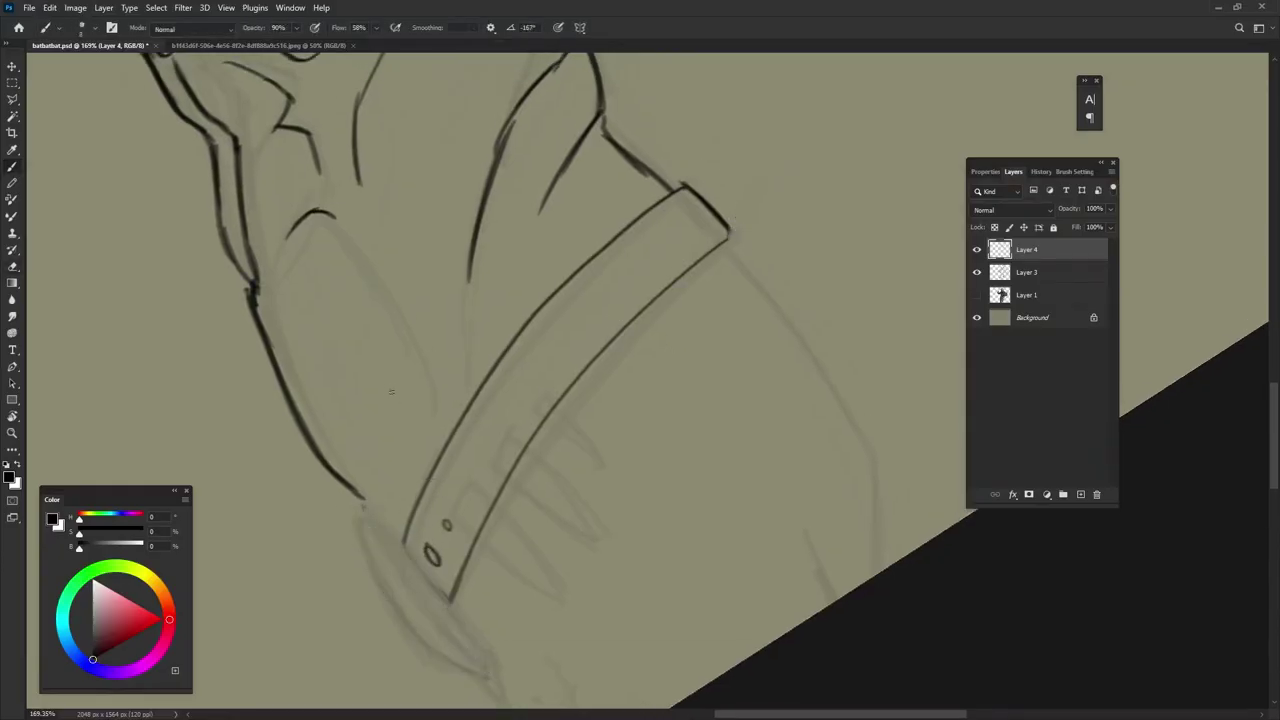
pyautogui.scroll(-1, 620, 325)
pyautogui.moveTo(458, 578)
pyautogui.mouseDown()
pyautogui.moveTo(376, 490)
pyautogui.moveTo(476, 606)
pyautogui.moveTo(354, 474)
pyautogui.mouseUp()
# - Sketch a boxy 3D belt buckle with a small circle detail
pyautogui.moveTo(428, 446)
pyautogui.mouseDown()
pyautogui.moveTo(476, 370)
pyautogui.moveTo(426, 450)
pyautogui.moveTo(522, 472)
pyautogui.mouseUp()
pyautogui.moveTo(472, 368)
pyautogui.mouseDown()
pyautogui.moveTo(522, 469)
pyautogui.moveTo(524, 446)
pyautogui.mouseUp()
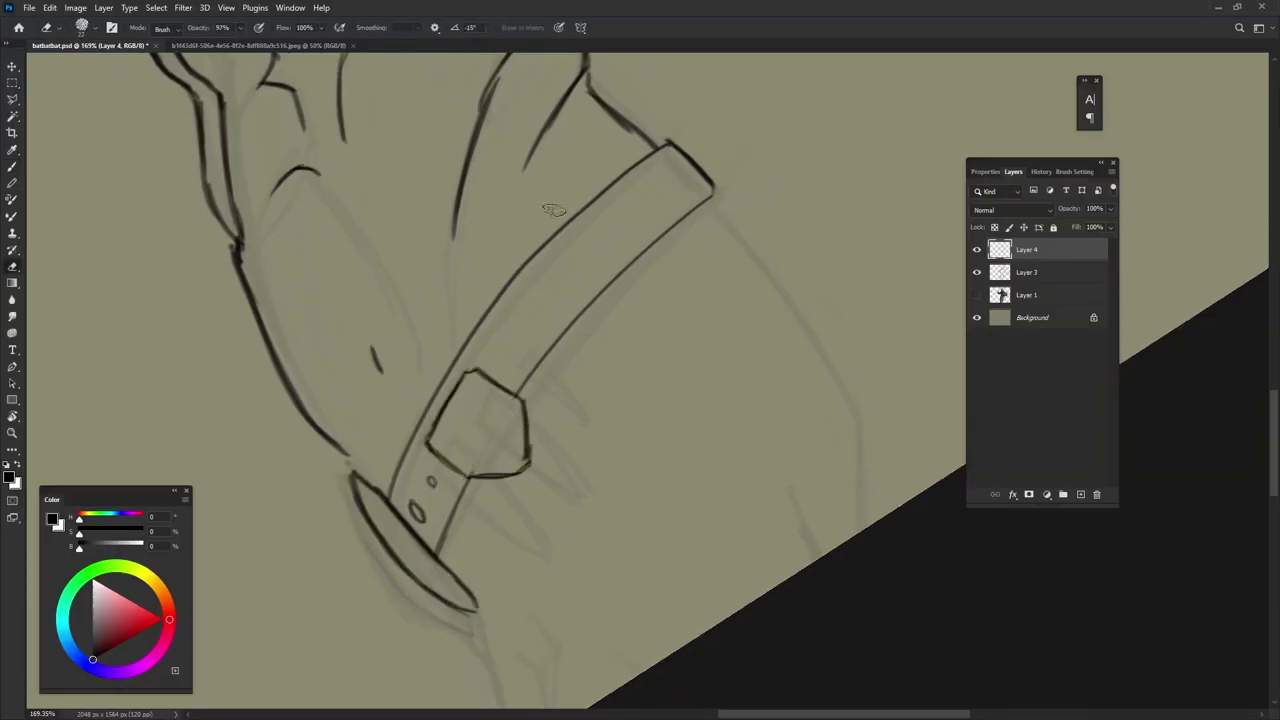
pyautogui.moveTo(466, 366)
pyautogui.mouseDown()
pyautogui.moveTo(546, 400)
pyautogui.moveTo(600, 452)
pyautogui.mouseUp()
pyautogui.moveTo(470, 478); pyautogui.dragTo(542, 528)
pyautogui.moveTo(606, 462); pyautogui.dragTo(552, 538)
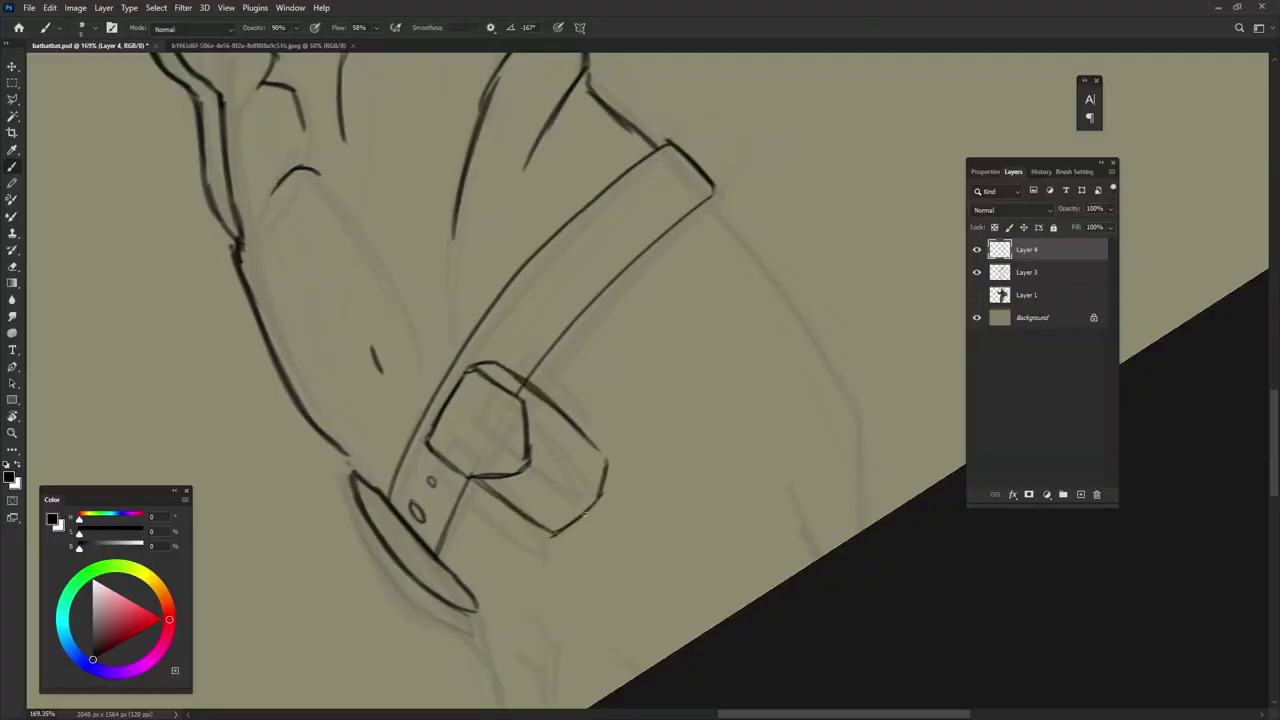
pyautogui.moveTo(528, 434); pyautogui.dragTo(598, 486)
pyautogui.moveTo(512, 478); pyautogui.dragTo(580, 520)
pyautogui.moveTo(522, 406)
pyautogui.mouseDown()
pyautogui.moveTo(606, 472)
pyautogui.moveTo(536, 470)
pyautogui.mouseUp()
pyautogui.scroll(-5, 686, 463)
pyautogui.scroll(6, 537, 457)
pyautogui.moveTo(524, 518); pyautogui.dragTo(520, 522)
pyautogui.moveTo(530, 466); pyautogui.dragTo(536, 482)
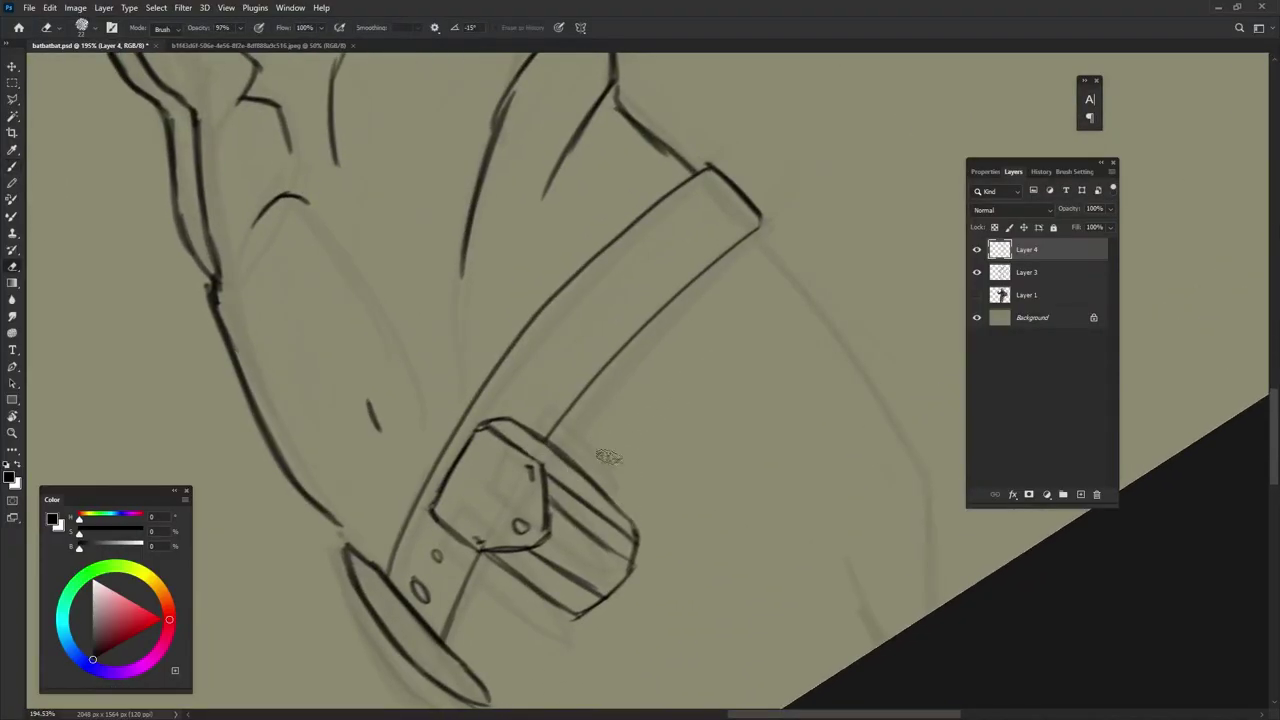
# - Undo the buckle strokes and ink a short hip stroke below the strap end
pyautogui.moveTo(522, 431); pyautogui.dragTo(504, 453)
pyautogui.scroll(1, 654, 417)
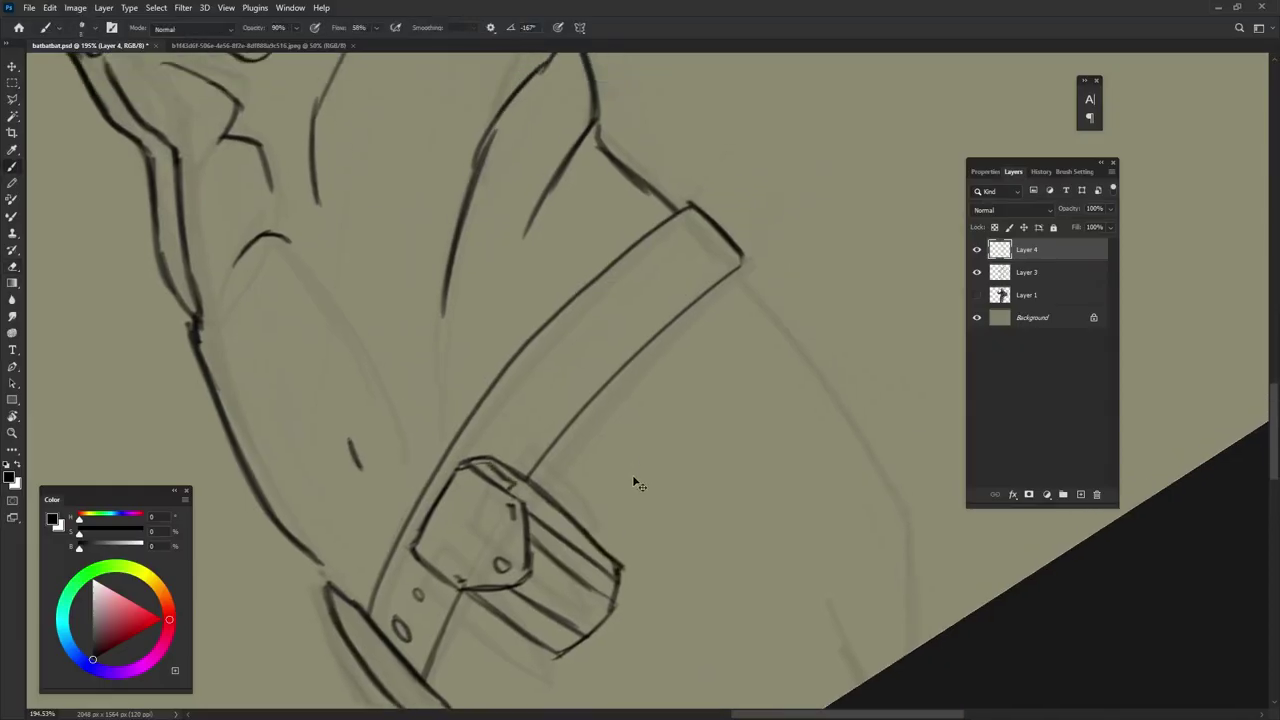
pyautogui.hotkey('ctrl', 'z')
pyautogui.hotkey('ctrl', 'z')
pyautogui.hotkey('ctrl', 'z')
pyautogui.hotkey('ctrl', 'z')
pyautogui.hotkey('ctrl', 'z')
pyautogui.hotkey('ctrl', 'z')
pyautogui.hotkey('ctrl', 'z')
pyautogui.hotkey('ctrl', 'z')
pyautogui.hotkey('ctrl', 'z')
pyautogui.hotkey('ctrl', 'z')
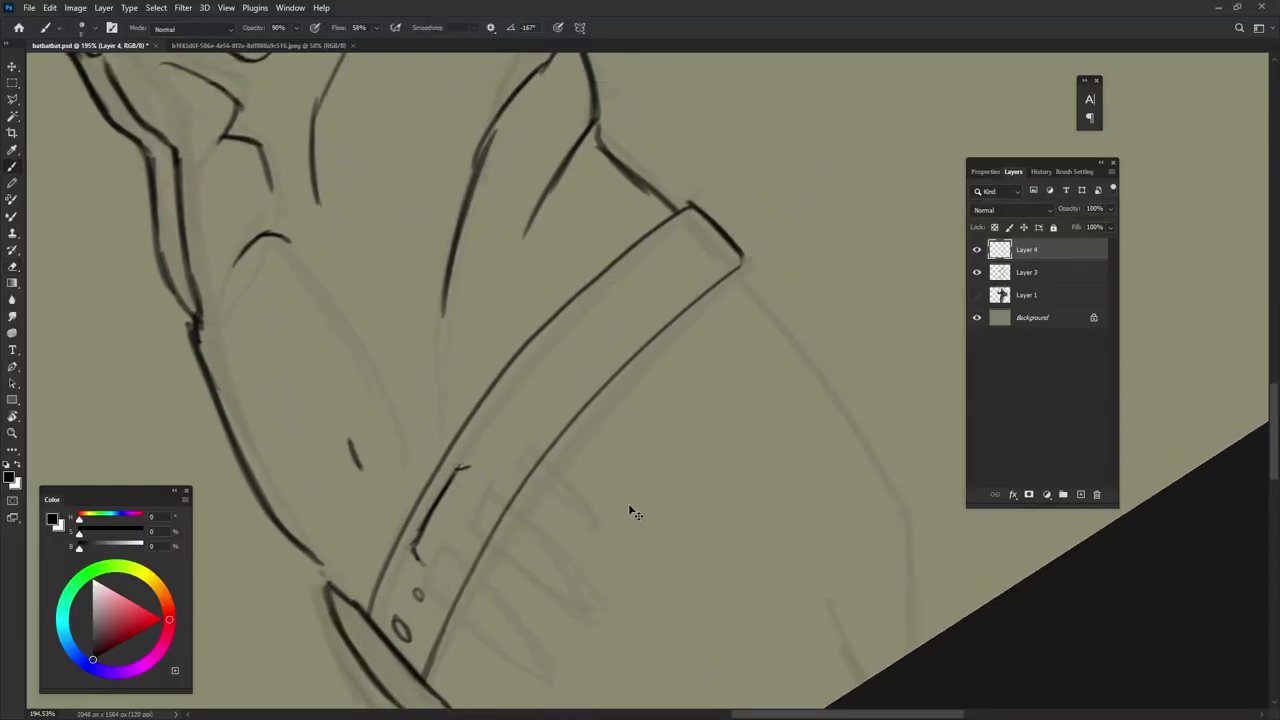
pyautogui.hotkey('ctrl', 'z')
pyautogui.hotkey('ctrl', 'z')
pyautogui.hotkey('ctrl', 'z')
pyautogui.scroll(-3, 336, 547)
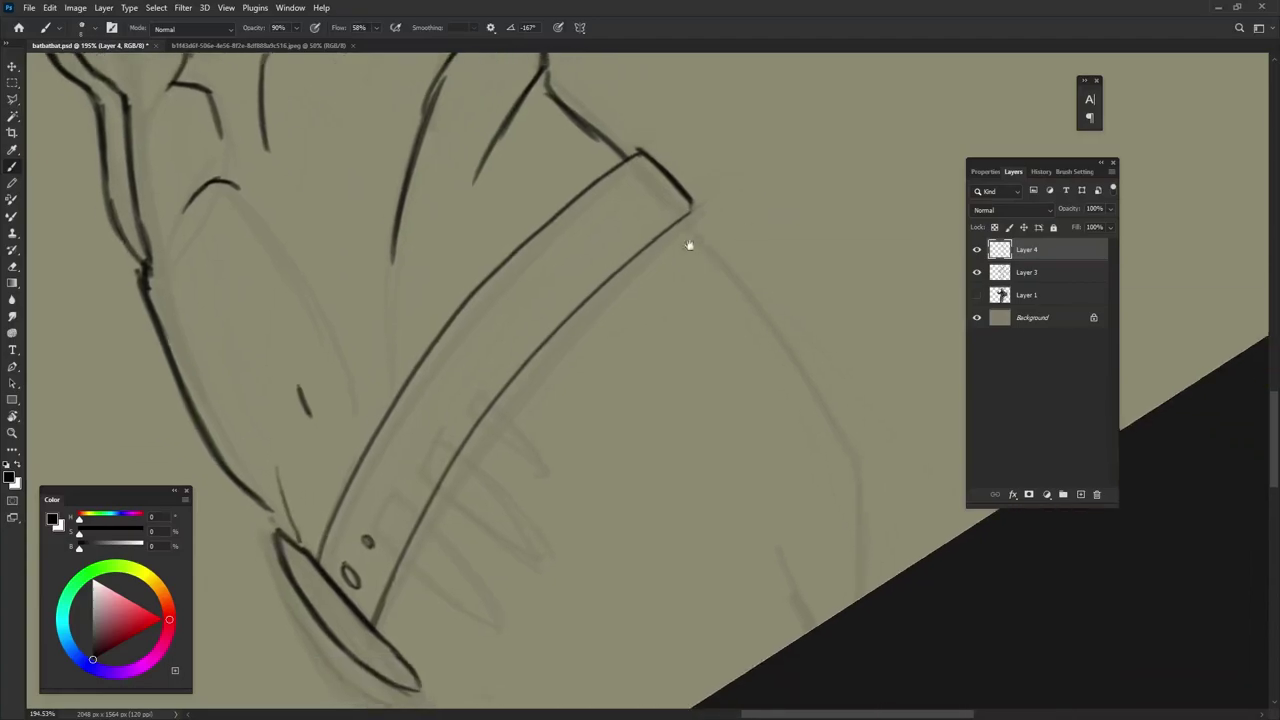
pyautogui.scroll(-3, 414, 494)
pyautogui.moveTo(414, 494); pyautogui.dragTo(450, 700)
# - Ink the fist's top edge with a hooked outline
pyautogui.scroll(-3, 697, 320)
pyautogui.scroll(-3, 660, 370)
pyautogui.scroll(2, 600, 423)
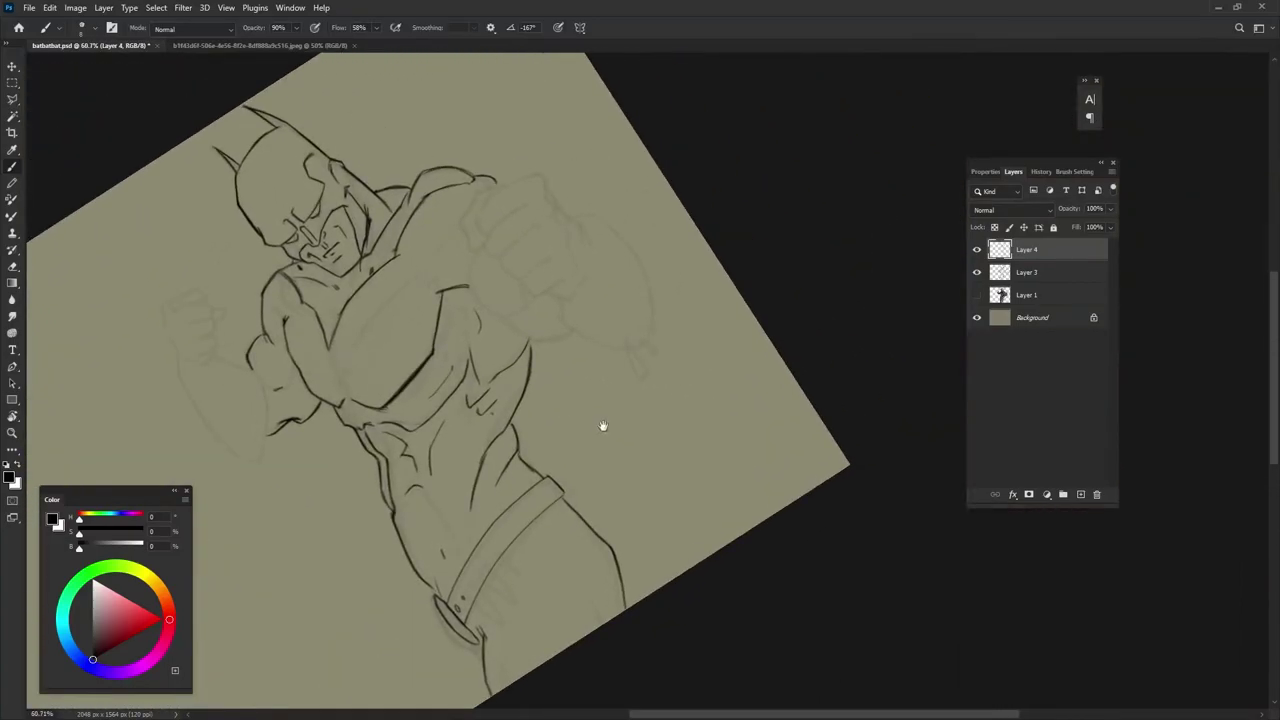
pyautogui.scroll(2, 629, 509)
pyautogui.scroll(3, 651, 366)
pyautogui.scroll(3, 432, 441)
pyautogui.moveTo(425, 450)
pyautogui.mouseDown()
pyautogui.moveTo(455, 380)
pyautogui.moveTo(474, 426)
pyautogui.mouseUp()
pyautogui.moveTo(432, 434)
pyautogui.mouseDown()
pyautogui.moveTo(420, 466)
pyautogui.moveTo(455, 482)
pyautogui.mouseUp()
pyautogui.moveTo(446, 392); pyautogui.dragTo(570, 326)
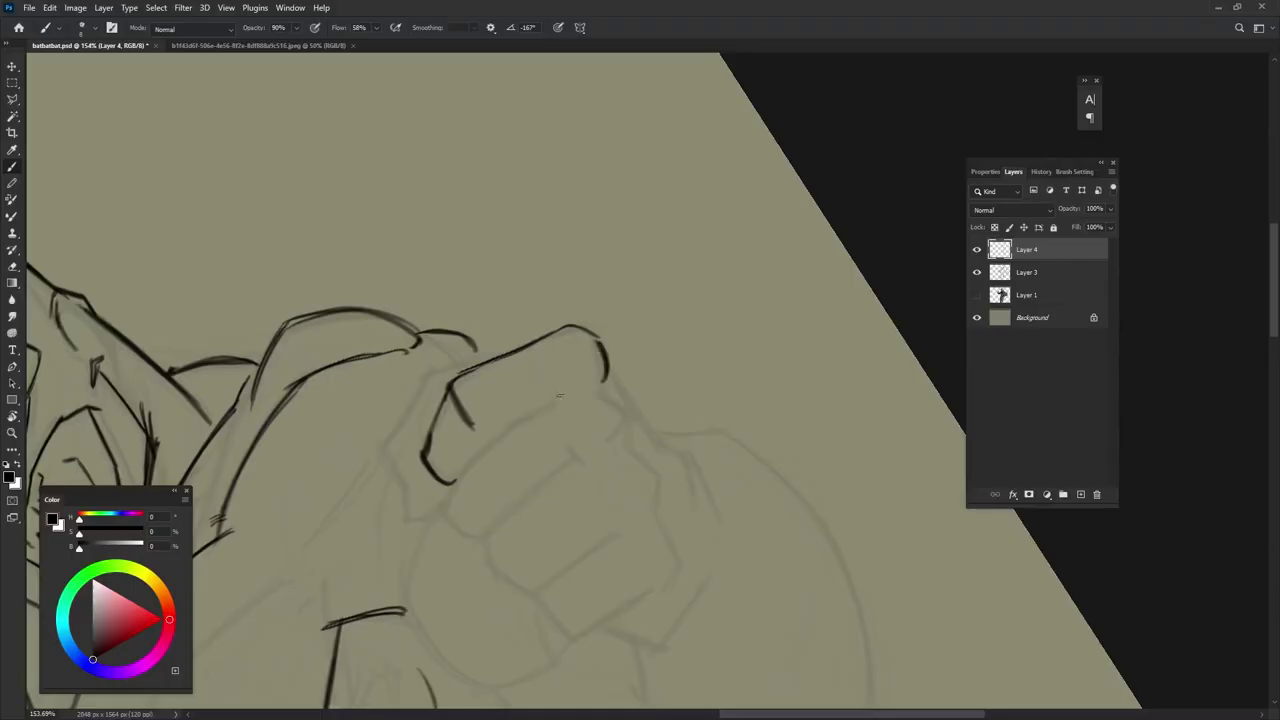
# - Ink the curled finger outline and the knuckle lines on the fist
pyautogui.moveTo(562, 380)
pyautogui.mouseDown()
pyautogui.moveTo(500, 422)
pyautogui.moveTo(455, 482)
pyautogui.moveTo(468, 545)
pyautogui.moveTo(568, 463)
pyautogui.moveTo(533, 490)
pyautogui.mouseUp()
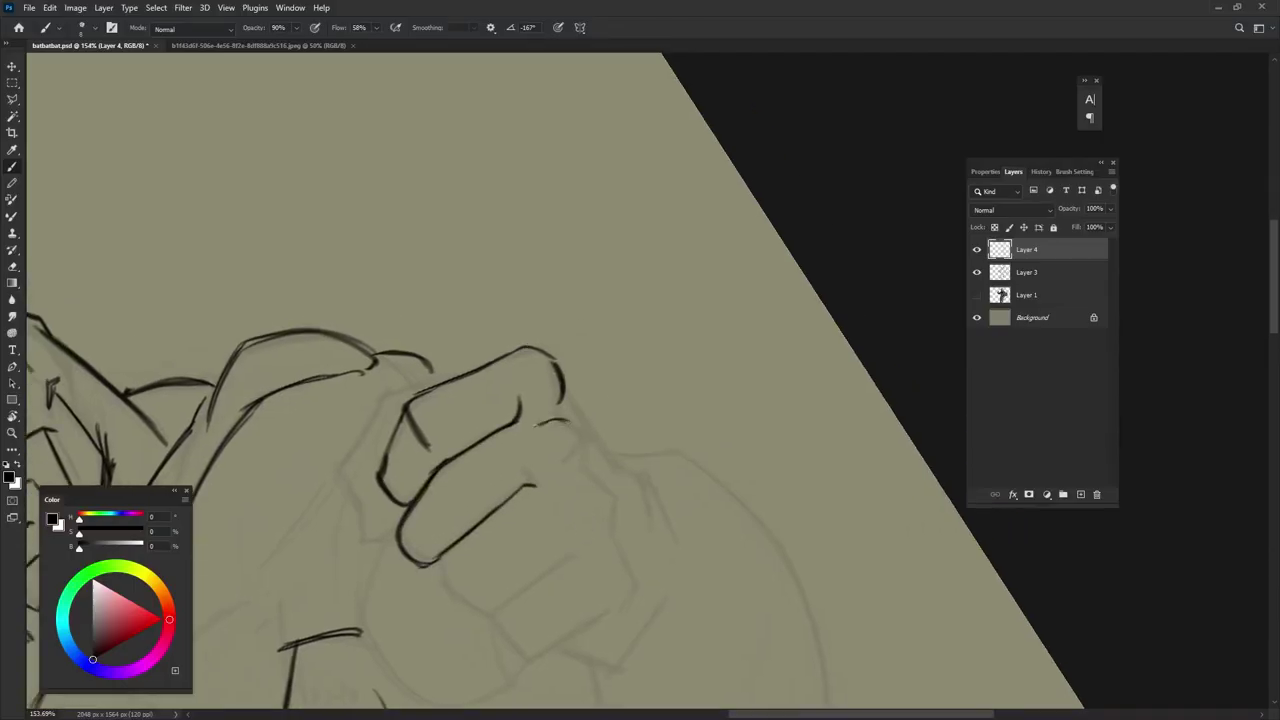
pyautogui.moveTo(570, 423); pyautogui.dragTo(564, 467)
pyautogui.moveTo(448, 572)
pyautogui.mouseDown()
pyautogui.moveTo(427, 515)
pyautogui.moveTo(476, 534)
pyautogui.moveTo(556, 490)
pyautogui.mouseUp()
pyautogui.moveTo(538, 448); pyautogui.dragTo(566, 435)
pyautogui.moveTo(544, 470); pyautogui.dragTo(581, 458)
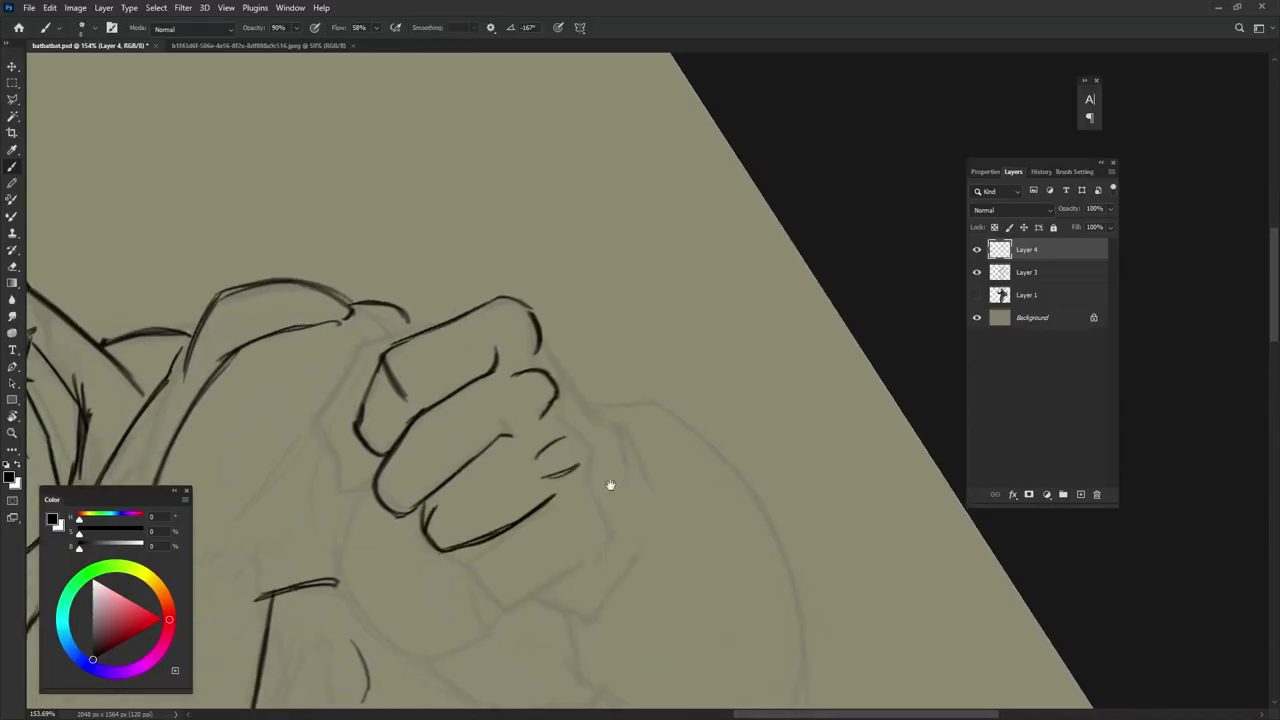
pyautogui.moveTo(488, 579)
pyautogui.mouseDown()
pyautogui.moveTo(457, 549)
pyautogui.moveTo(578, 502)
pyautogui.mouseUp()
pyautogui.moveTo(588, 482); pyautogui.dragTo(568, 512)
# - Ink the fist's hatched side, lower edge and long side contour
pyautogui.moveTo(494, 342)
pyautogui.mouseDown()
pyautogui.moveTo(578, 432)
pyautogui.moveTo(600, 525)
pyautogui.mouseUp()
pyautogui.moveTo(580, 435); pyautogui.dragTo(610, 520)
pyautogui.moveTo(460, 572)
pyautogui.mouseDown()
pyautogui.moveTo(486, 610)
pyautogui.moveTo(550, 598)
pyautogui.moveTo(546, 628)
pyautogui.moveTo(486, 495)
pyautogui.mouseUp()
pyautogui.moveTo(437, 482)
pyautogui.mouseDown()
pyautogui.moveTo(476, 562)
pyautogui.moveTo(601, 612)
pyautogui.mouseUp()
pyautogui.moveTo(496, 266)
pyautogui.mouseDown()
pyautogui.moveTo(664, 380)
pyautogui.moveTo(695, 580)
pyautogui.moveTo(642, 472)
pyautogui.moveTo(625, 578)
pyautogui.mouseUp()
# - Ink a second fin line on the forearm and short strokes at the gauntlet fin tips
pyautogui.moveTo(589, 490); pyautogui.dragTo(632, 576)
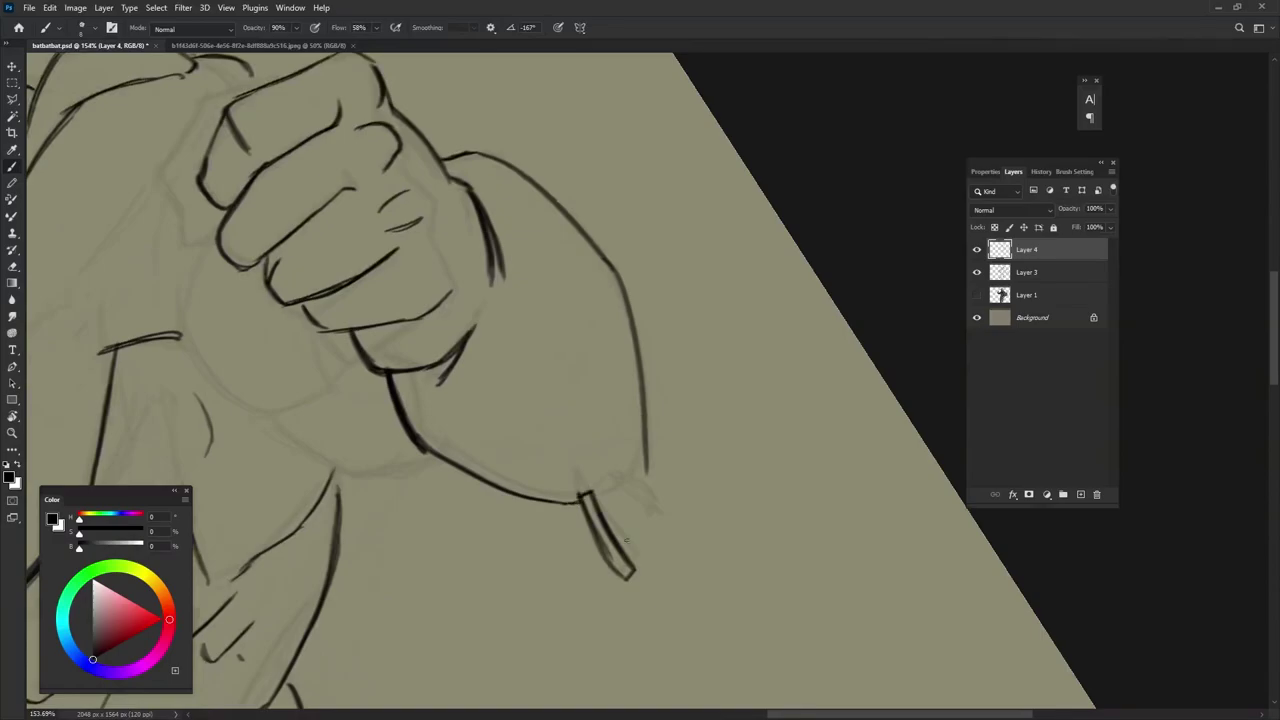
pyautogui.moveTo(620, 480); pyautogui.dragTo(658, 512)
pyautogui.moveTo(631, 427); pyautogui.dragTo(650, 455)
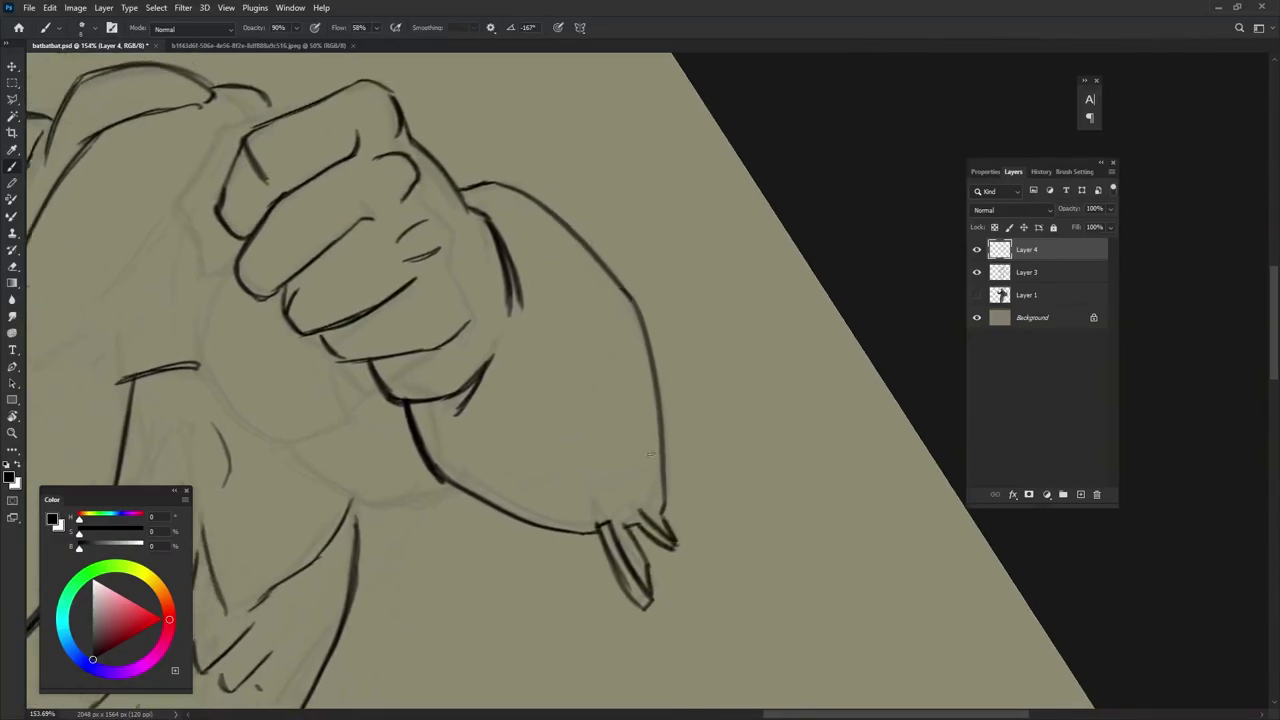
pyautogui.scroll(-5, 719, 444)
# - Recentre the sketch and ink the forearm's left edge and a curve beneath the fist
pyautogui.moveTo(691, 636); pyautogui.dragTo(787, 523)
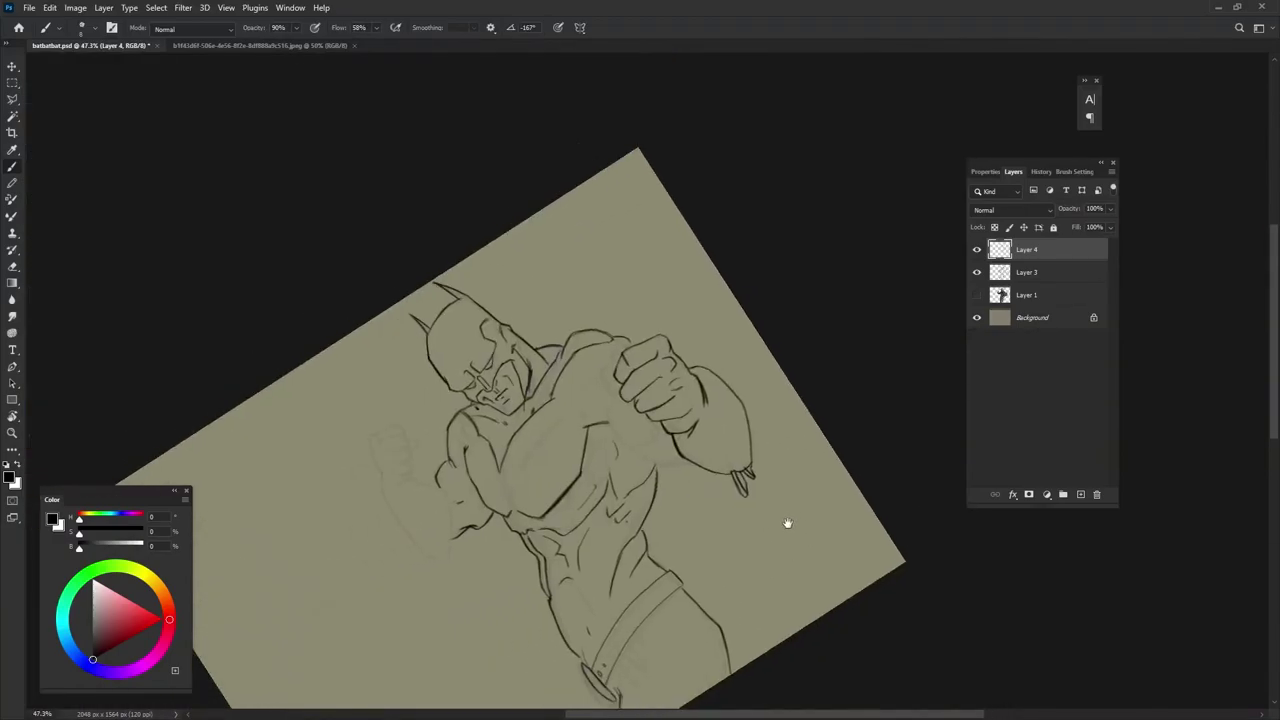
pyautogui.scroll(3, 733, 440)
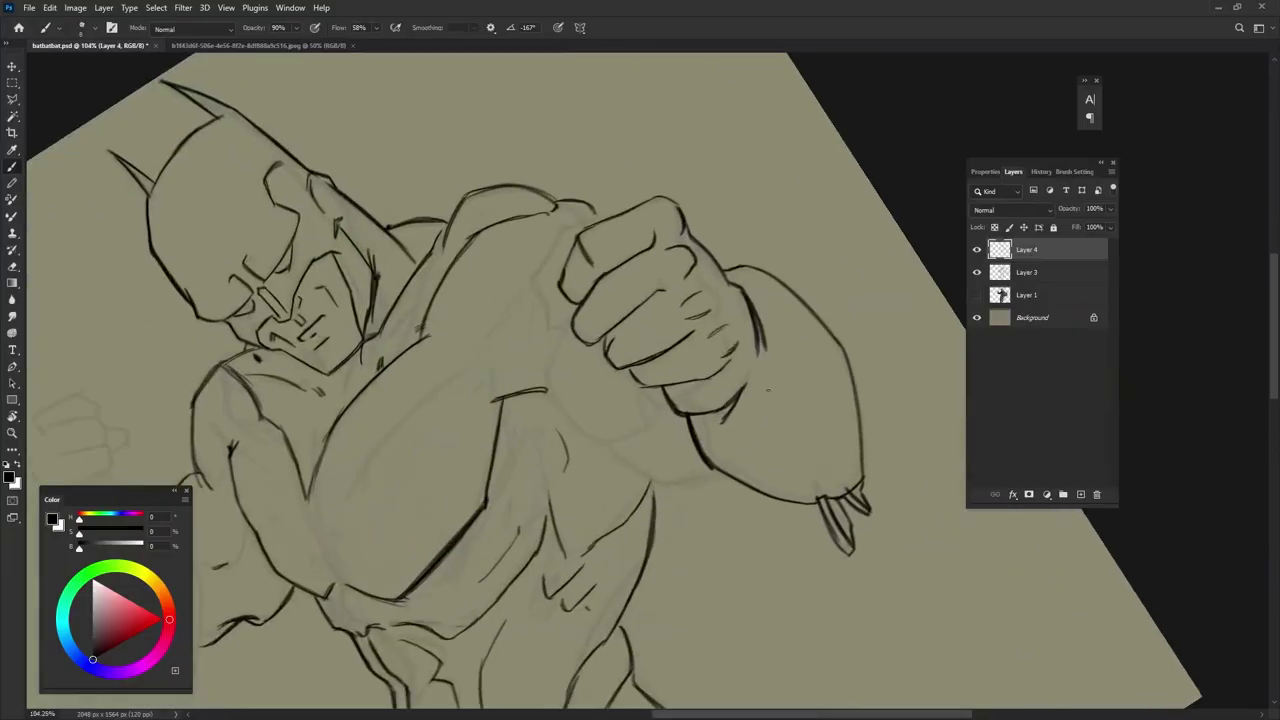
pyautogui.scroll(-3, 741, 439)
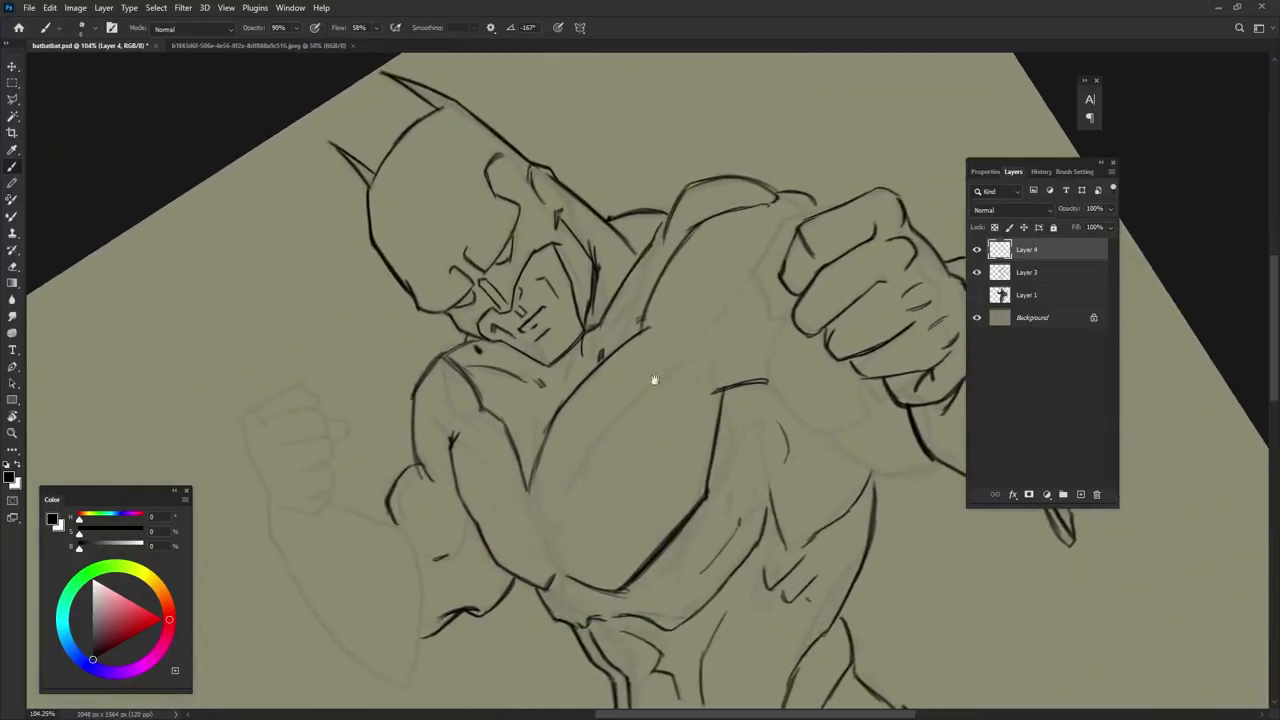
pyautogui.scroll(3, 491, 291)
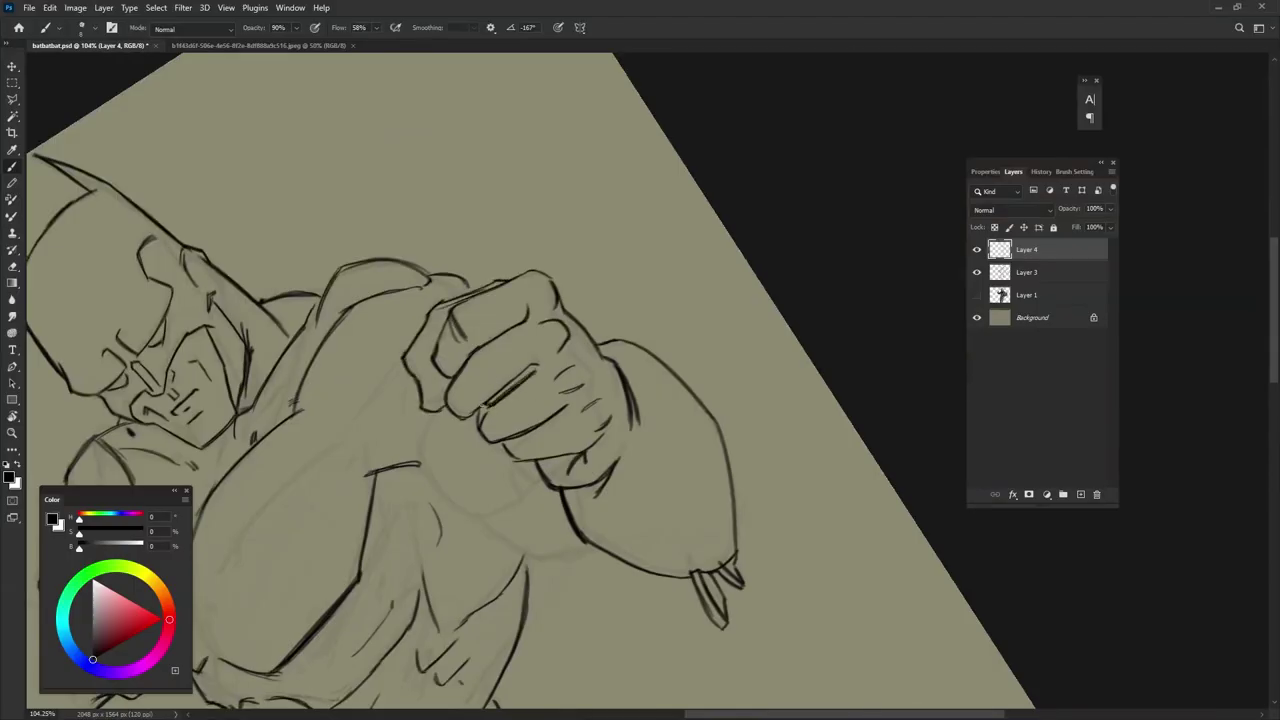
pyautogui.moveTo(487, 404)
pyautogui.mouseDown()
pyautogui.moveTo(470, 421)
pyautogui.moveTo(449, 537)
pyautogui.moveTo(586, 449)
pyautogui.moveTo(526, 575)
pyautogui.mouseUp()
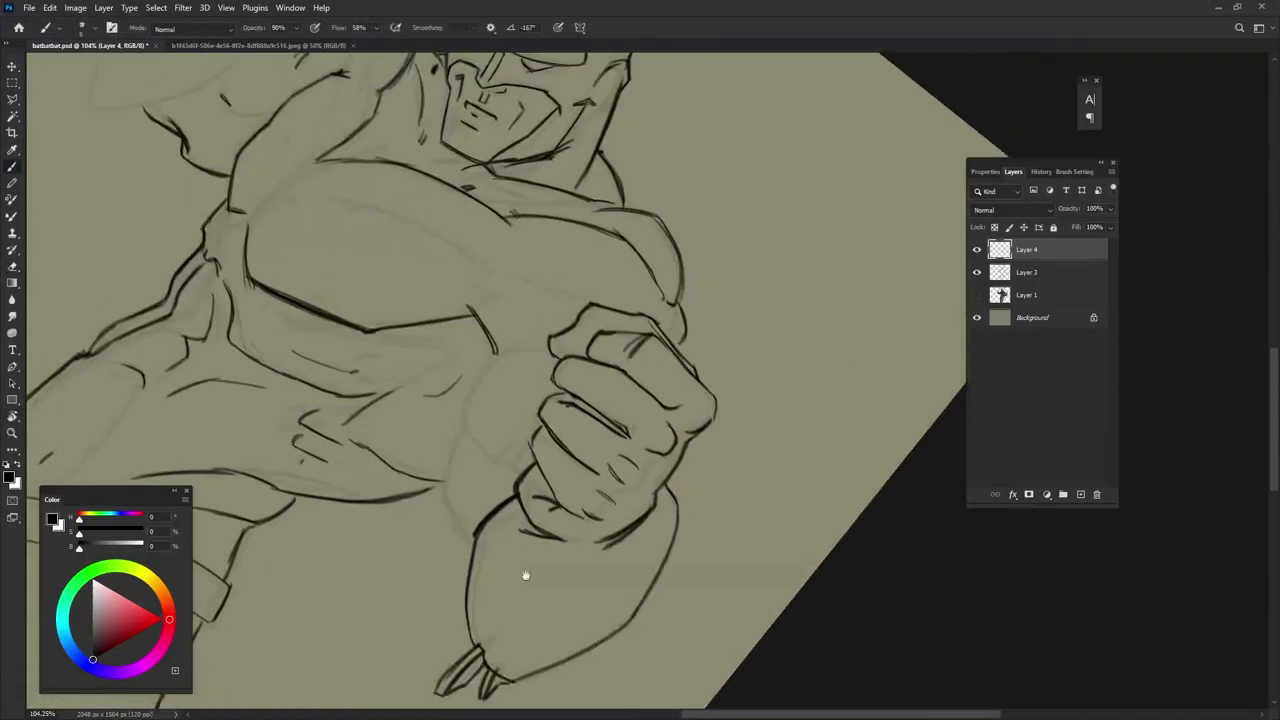
pyautogui.moveTo(474, 422); pyautogui.dragTo(452, 532)
pyautogui.moveTo(490, 354); pyautogui.dragTo(524, 460)
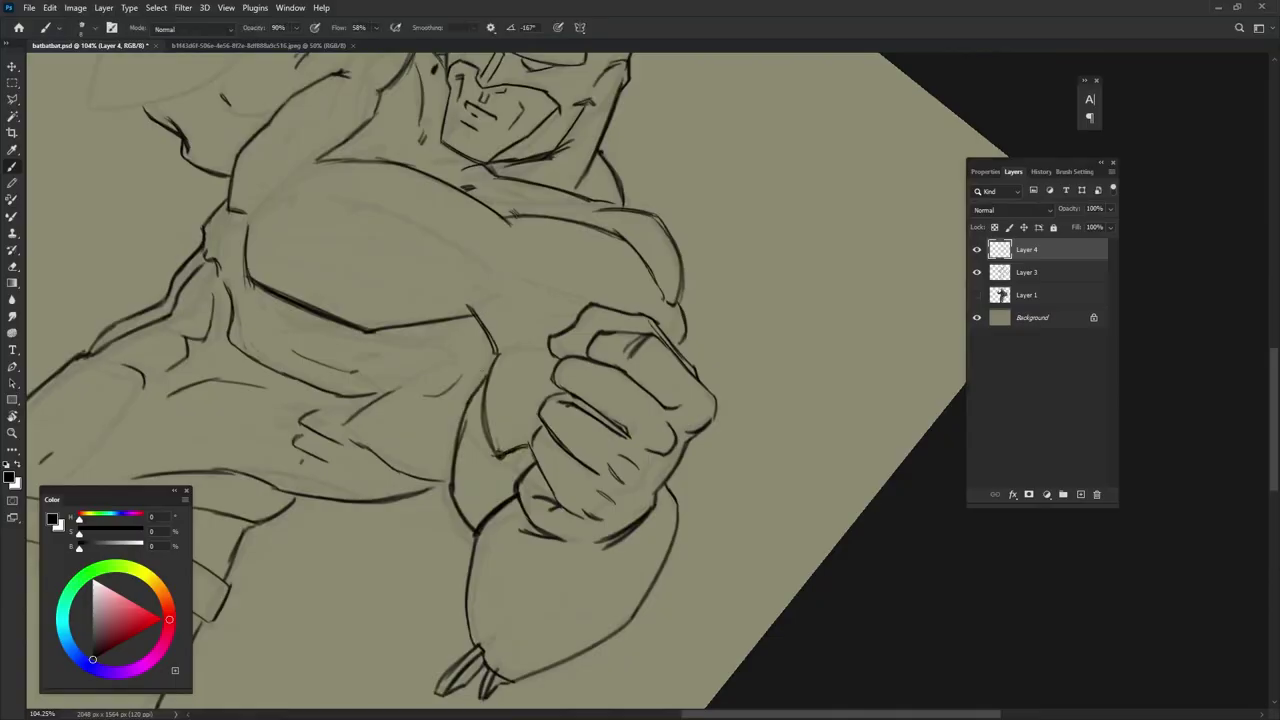
# - Turn the canvas upright, redraw the forearm's left edge, then reframe the torso and fists
pyautogui.moveTo(481, 547); pyautogui.dragTo(475, 567)
pyautogui.moveTo(397, 595)
pyautogui.mouseDown()
pyautogui.moveTo(563, 486)
pyautogui.moveTo(471, 514)
pyautogui.moveTo(461, 549)
pyautogui.moveTo(593, 609)
pyautogui.mouseUp()
pyautogui.moveTo(408, 460); pyautogui.dragTo(325, 612)
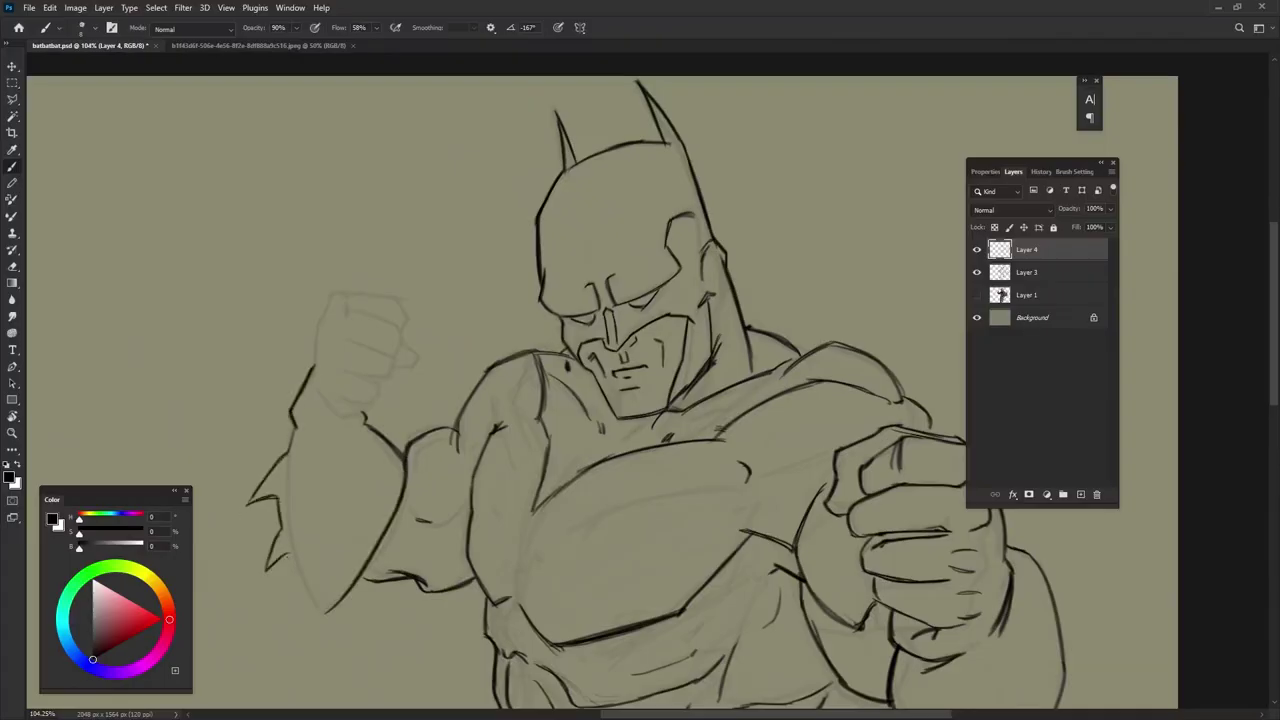
pyautogui.moveTo(545, 476); pyautogui.dragTo(560, 586)
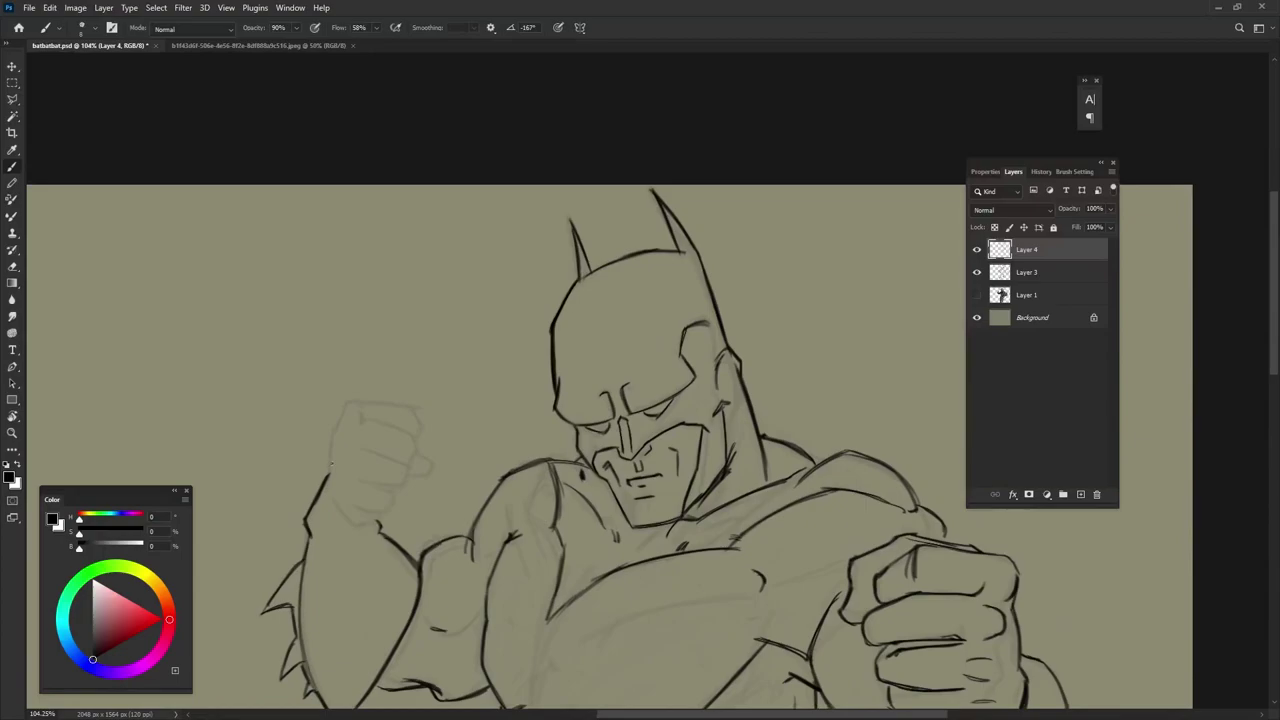
pyautogui.moveTo(656, 305)
pyautogui.mouseDown()
pyautogui.moveTo(666, 206)
pyautogui.moveTo(640, 60)
pyautogui.moveTo(512, 462)
pyautogui.mouseUp()
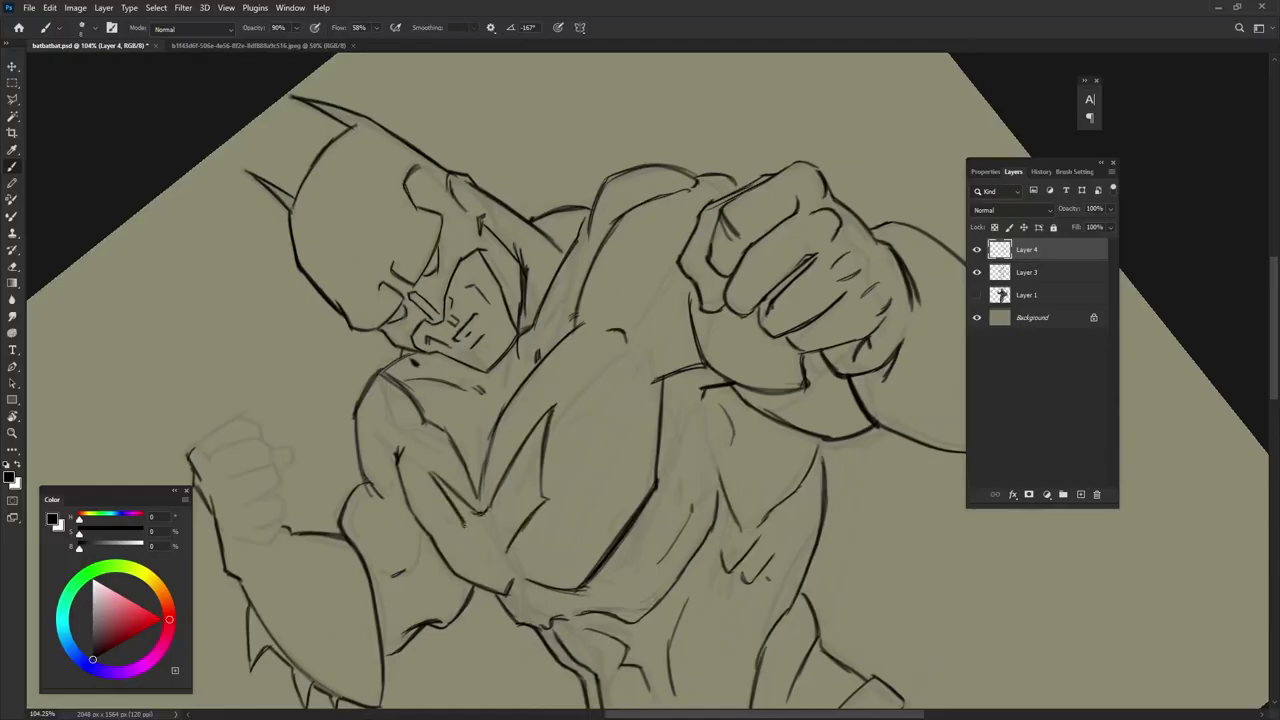
pyautogui.moveTo(771, 376); pyautogui.dragTo(761, 288)
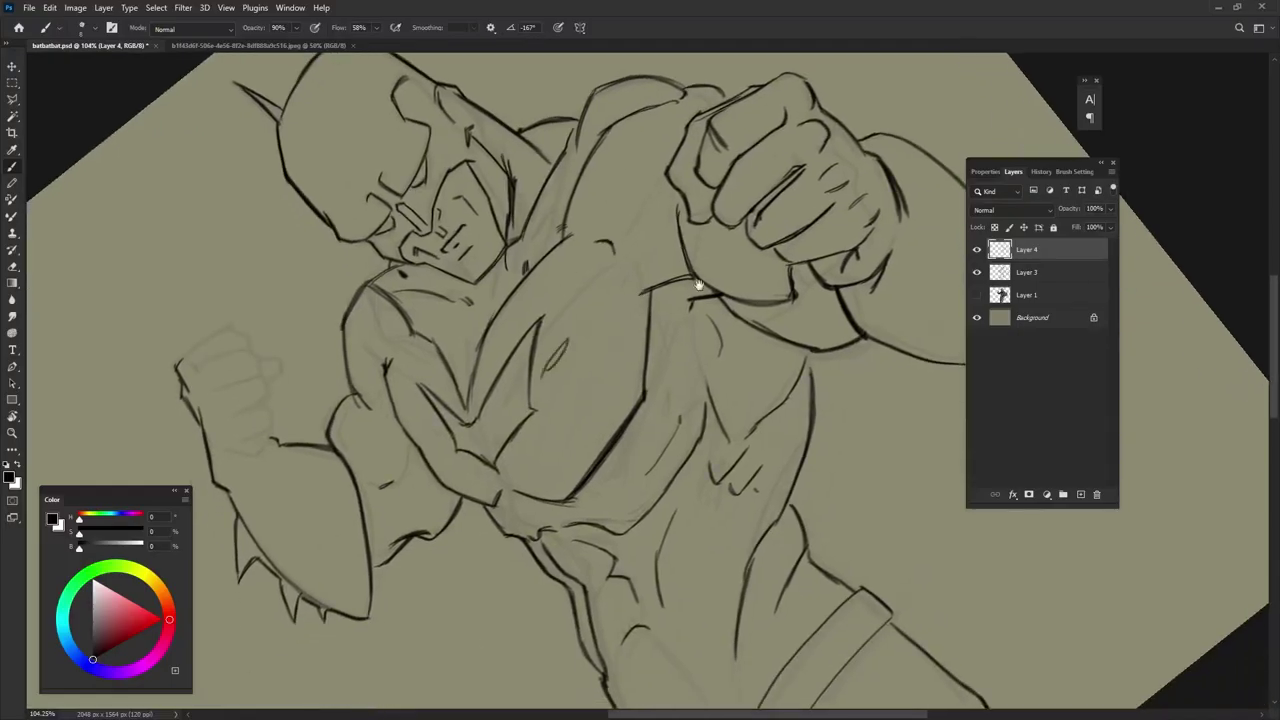
pyautogui.scroll(-5, 657, 430)
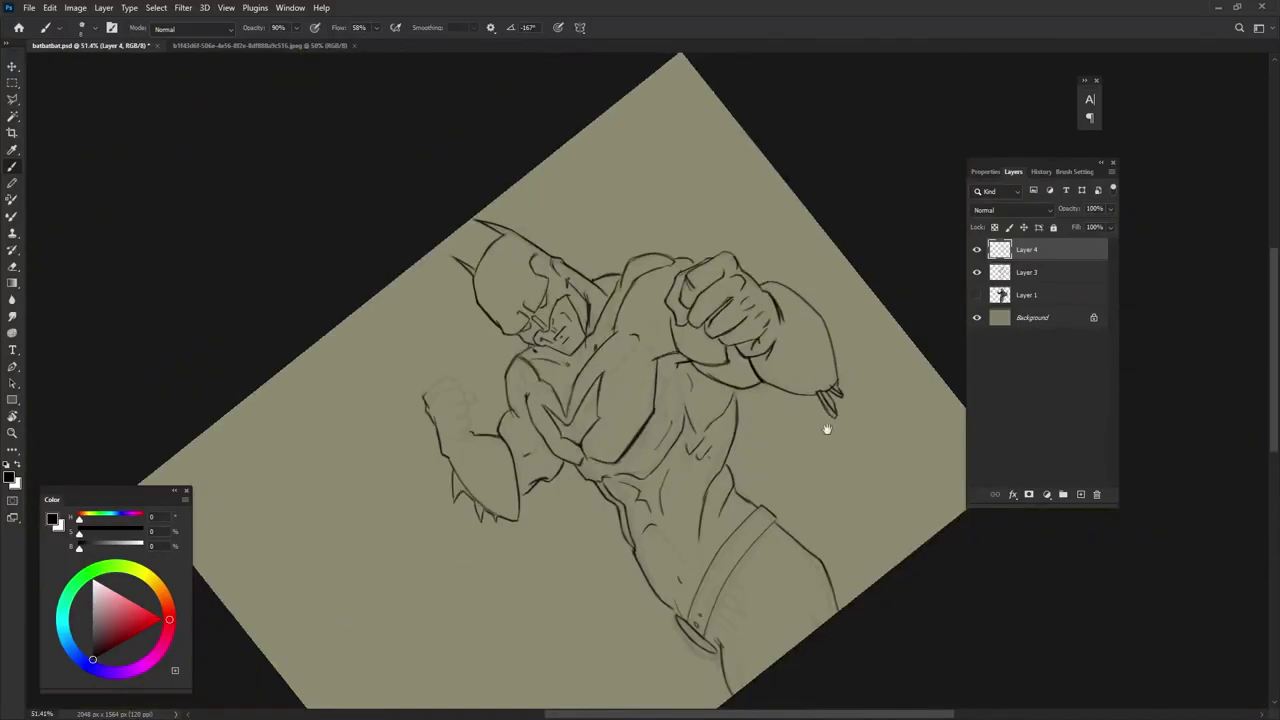
# - Erase the faint stray lines around the lower left arm
pyautogui.scroll(1, 491, 526)
pyautogui.scroll(3, 371, 480)
pyautogui.scroll(3, 356, 460)
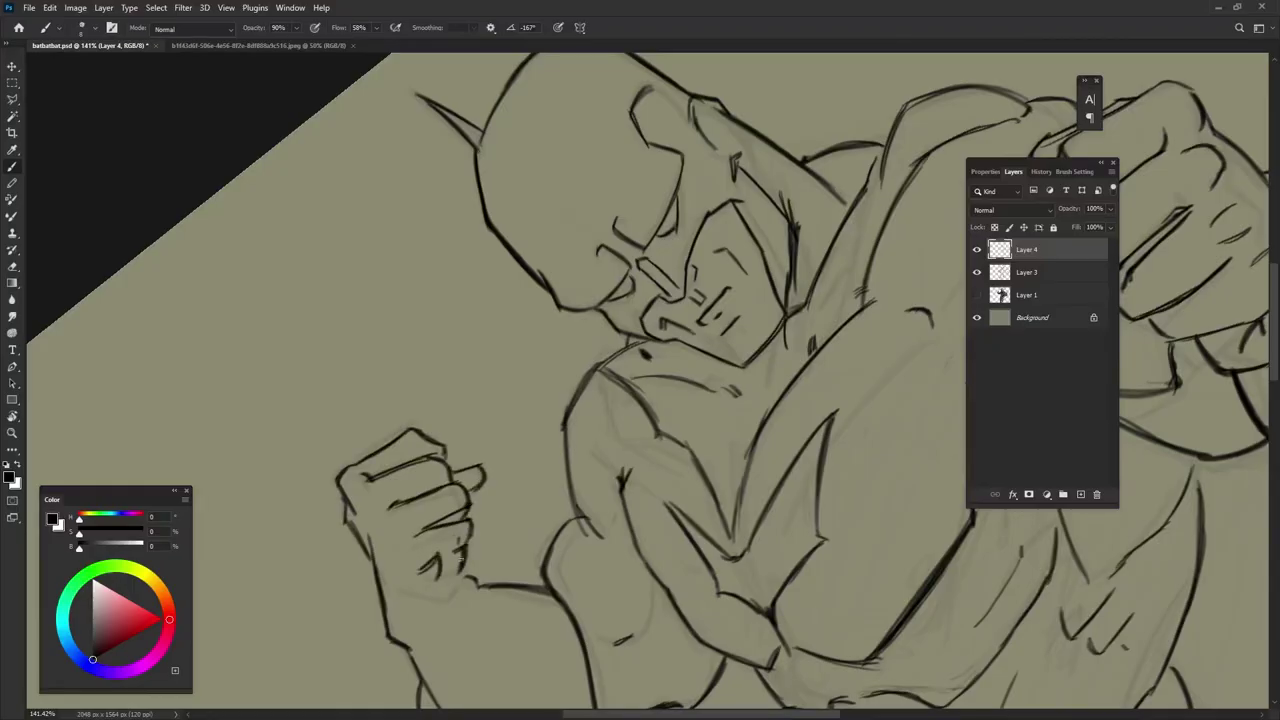
pyautogui.press('e')
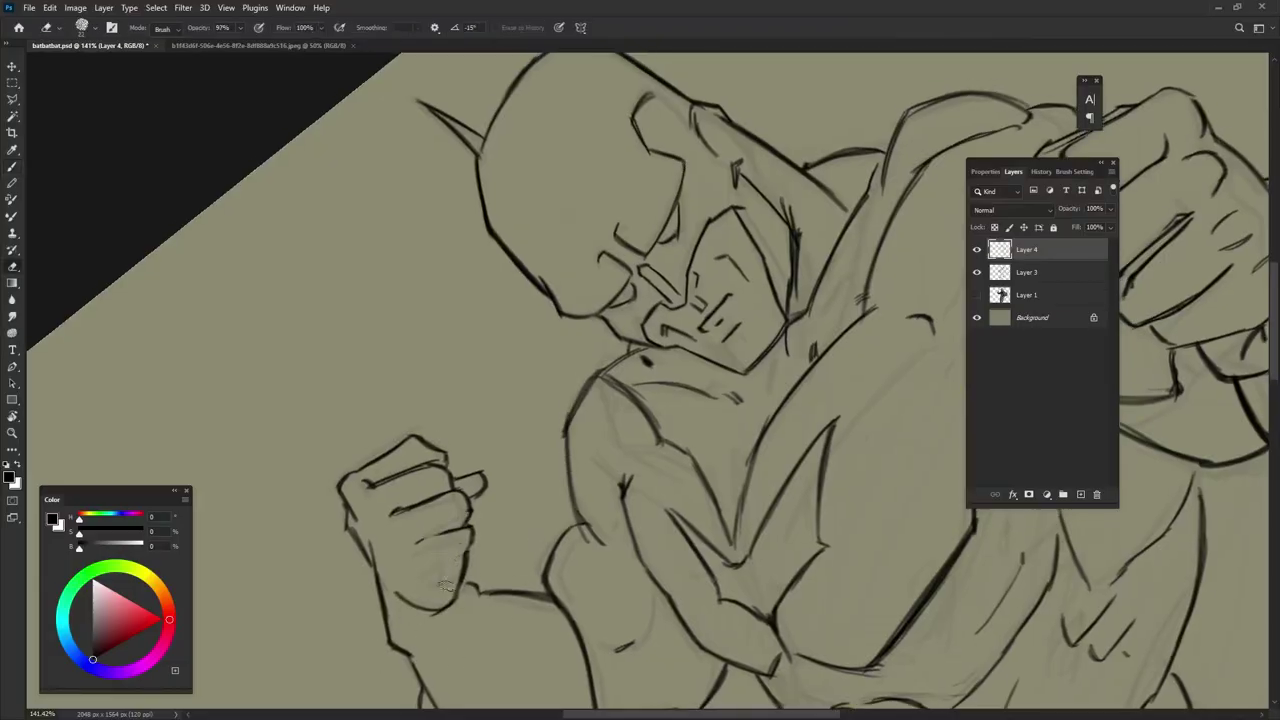
pyautogui.press('b')
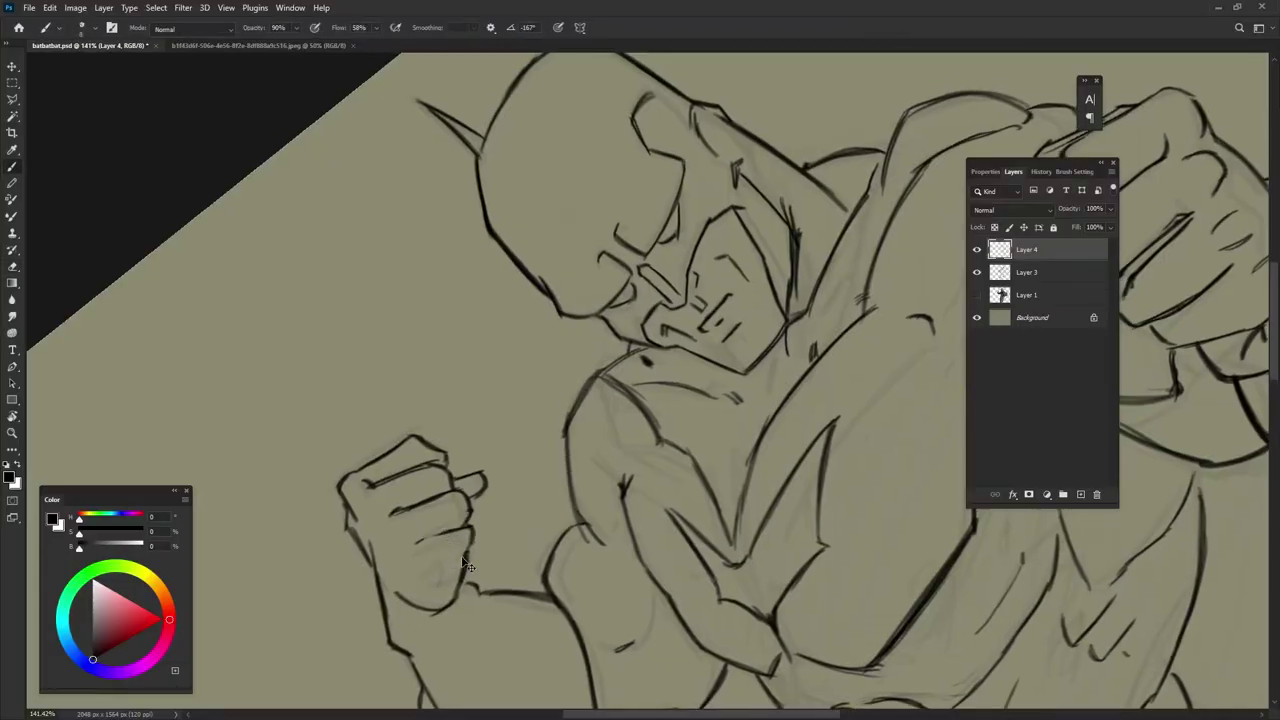
pyautogui.moveTo(515, 587); pyautogui.dragTo(497, 569)
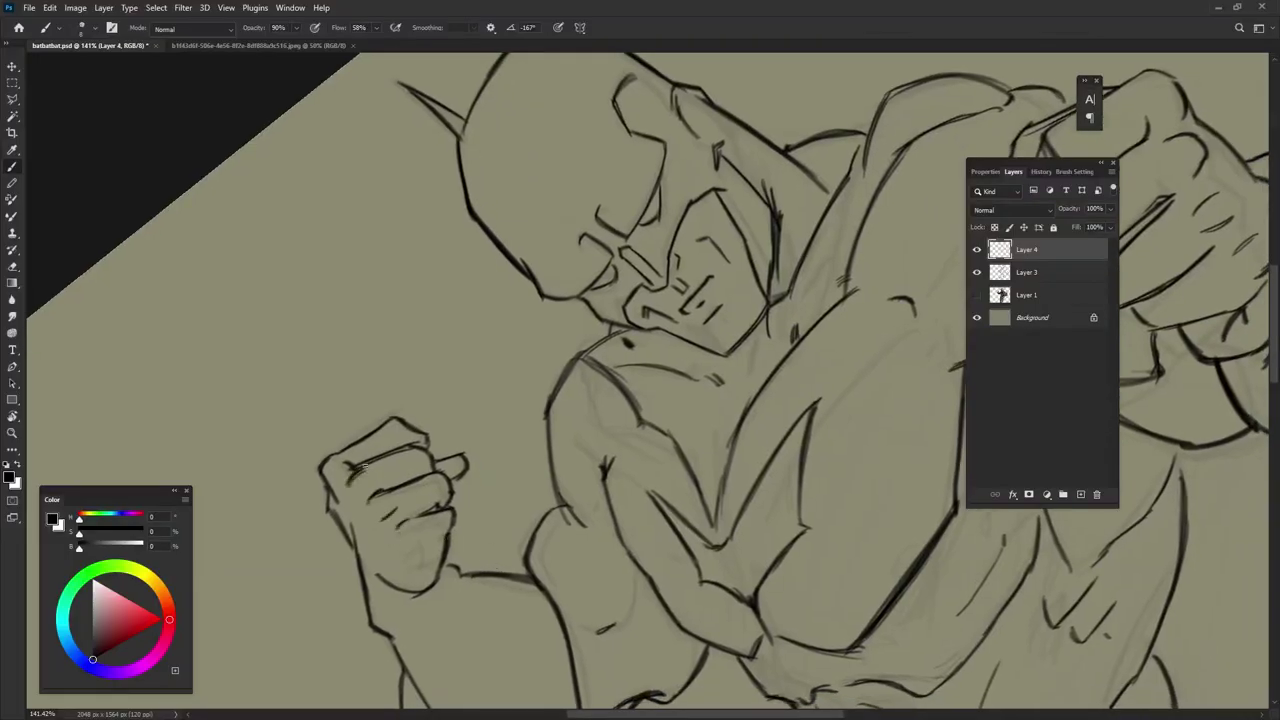
pyautogui.moveTo(533, 487); pyautogui.dragTo(513, 479)
pyautogui.moveTo(401, 530); pyautogui.dragTo(337, 458)
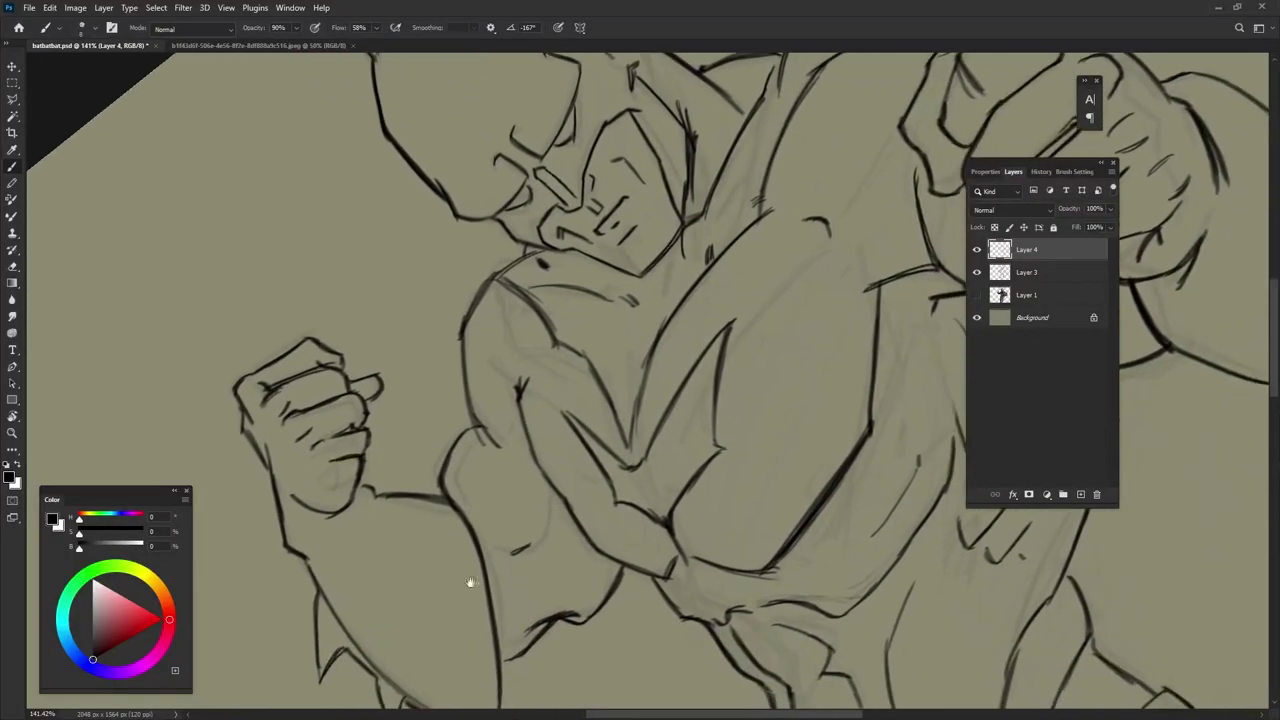
pyautogui.scroll(-5, 771, 551)
pyautogui.scroll(3, 740, 540)
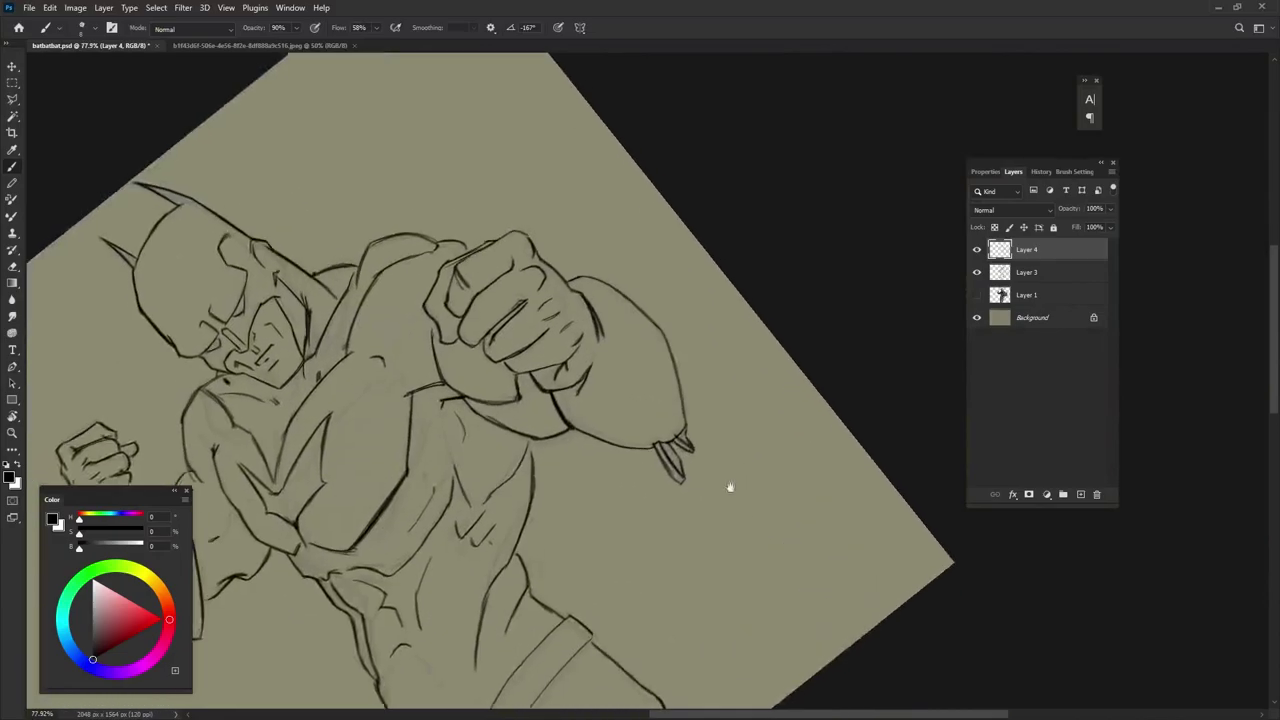
pyautogui.scroll(3, 731, 486)
pyautogui.press('e')
pyautogui.moveTo(690, 515); pyautogui.dragTo(760, 445)
pyautogui.moveTo(250, 670); pyautogui.dragTo(440, 571)
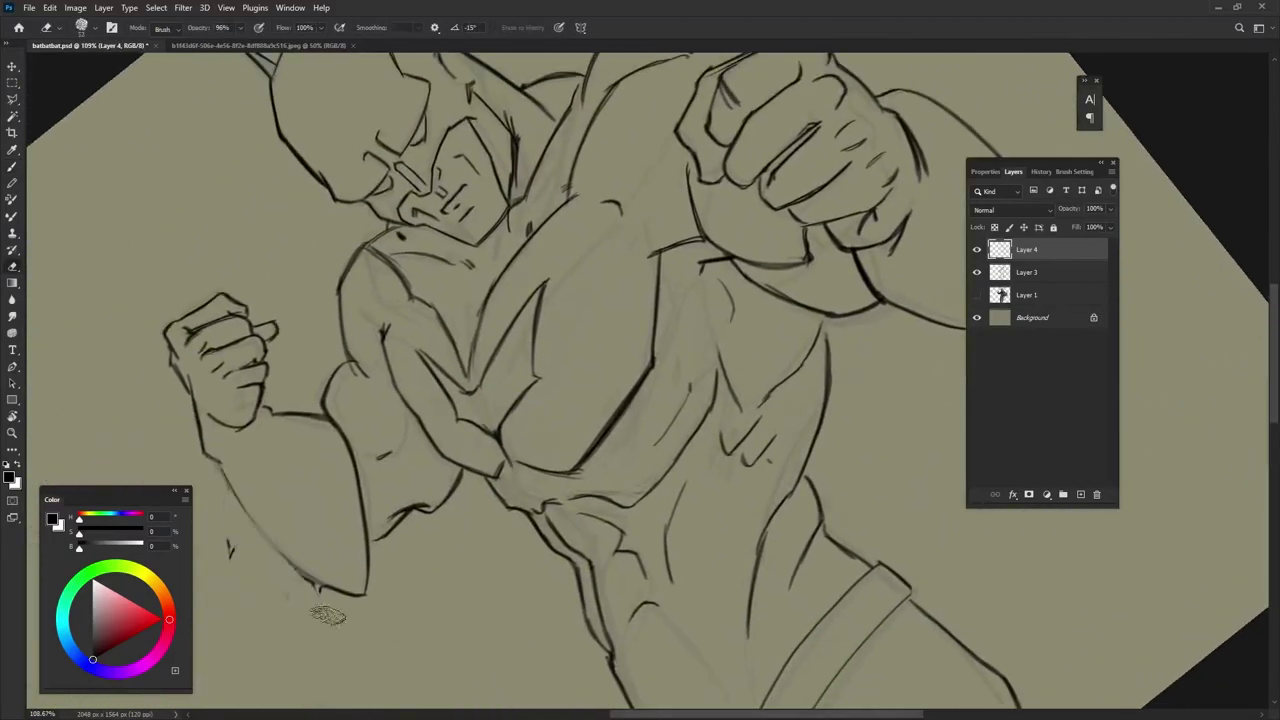
# - Redraw and refine the lower outline of the left arm in ink
pyautogui.press('b')
pyautogui.moveTo(221, 462); pyautogui.dragTo(356, 600)
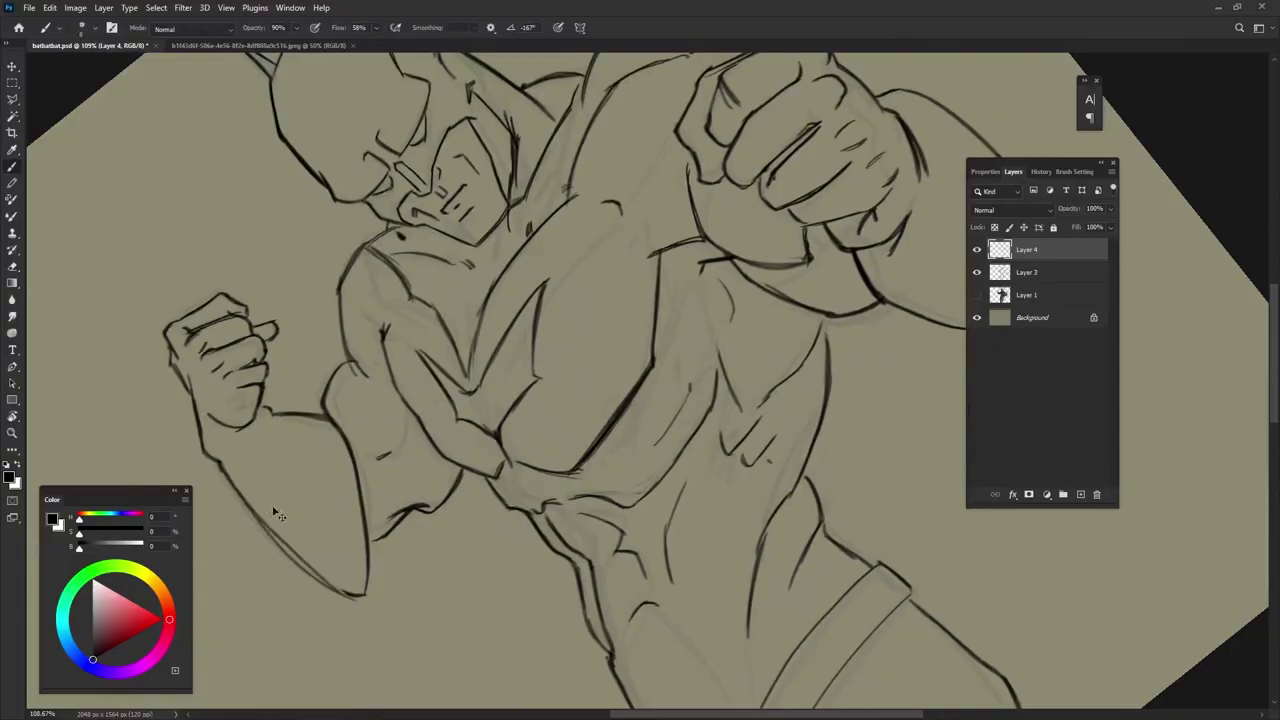
pyautogui.hotkey('ctrl', 'z')
pyautogui.moveTo(216, 458); pyautogui.dragTo(362, 604)
pyautogui.moveTo(806, 570); pyautogui.dragTo(556, 680)
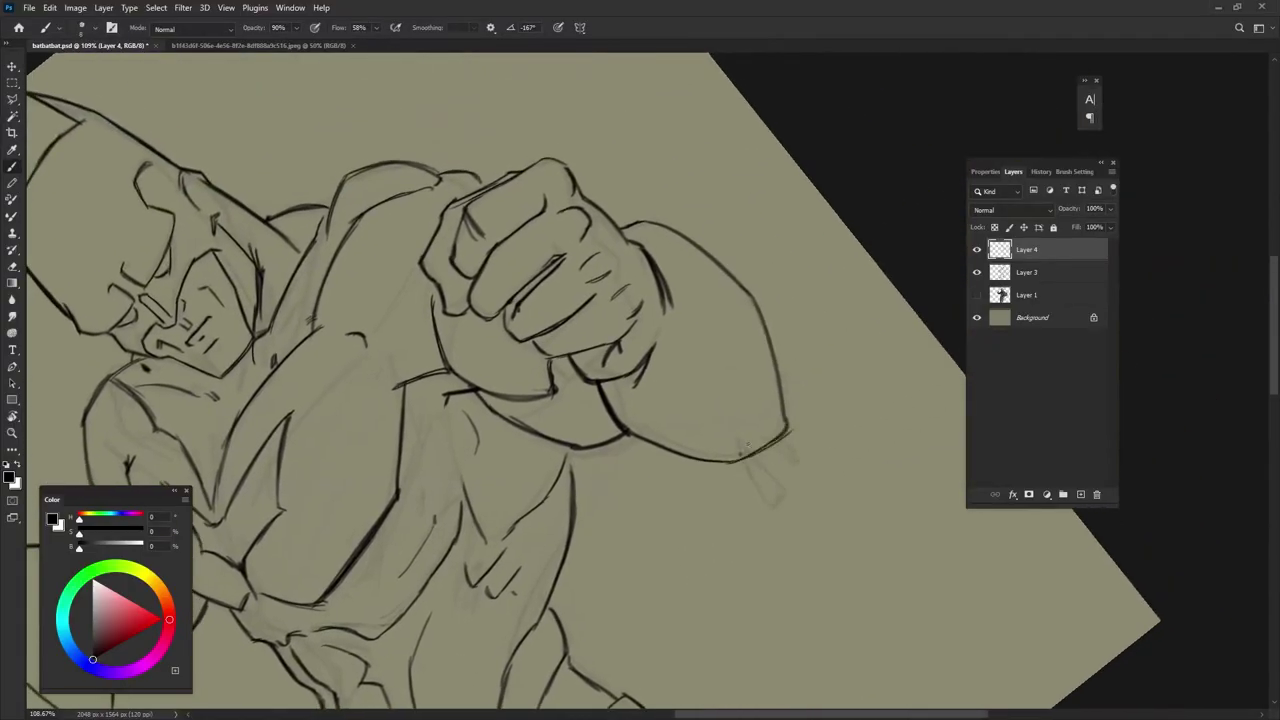
# - Ink the inner edge of the belt strap
pyautogui.moveTo(747, 444); pyautogui.dragTo(313, 236)
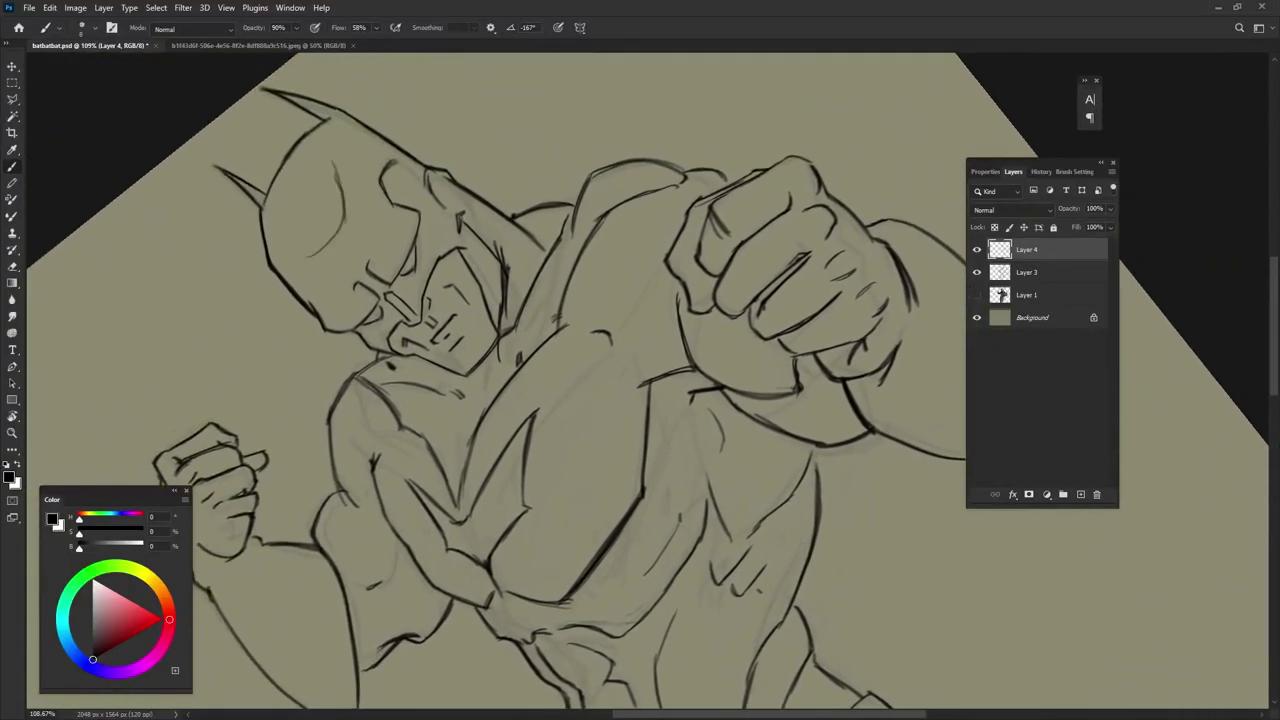
pyautogui.click(749, 442)
pyautogui.moveTo(749, 442); pyautogui.dragTo(714, 552)
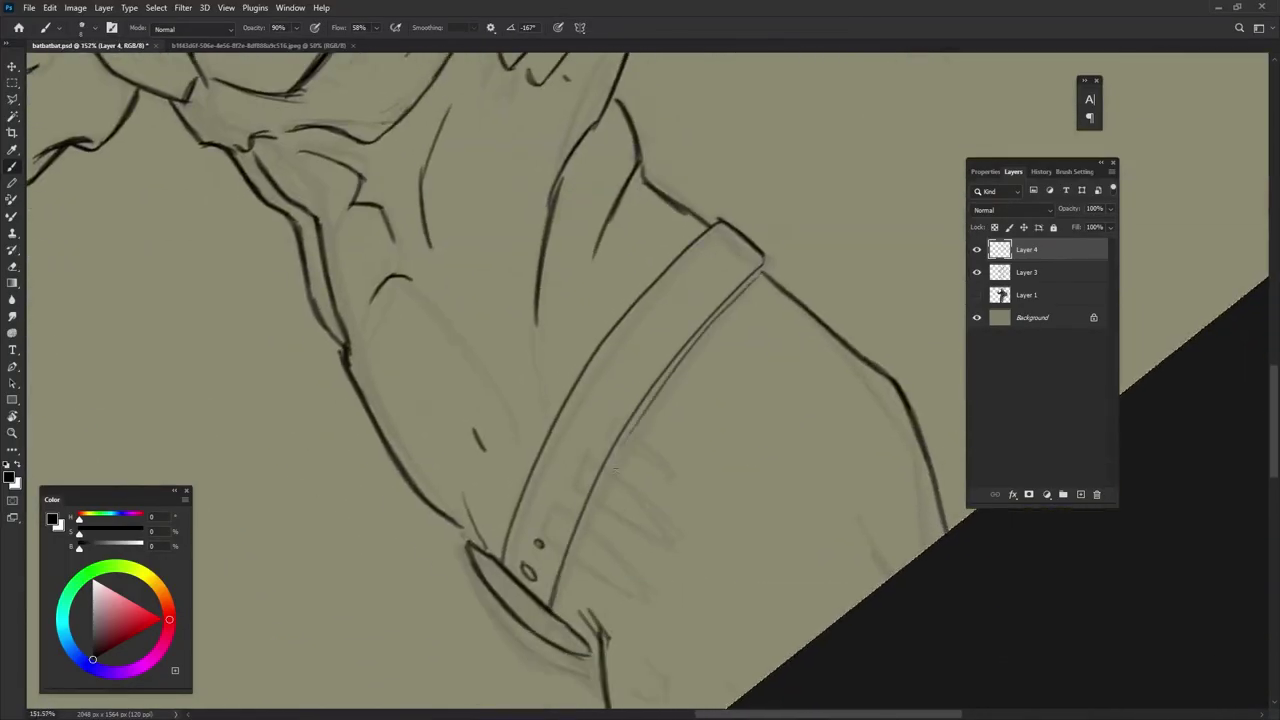
pyautogui.moveTo(765, 272); pyautogui.dragTo(565, 552)
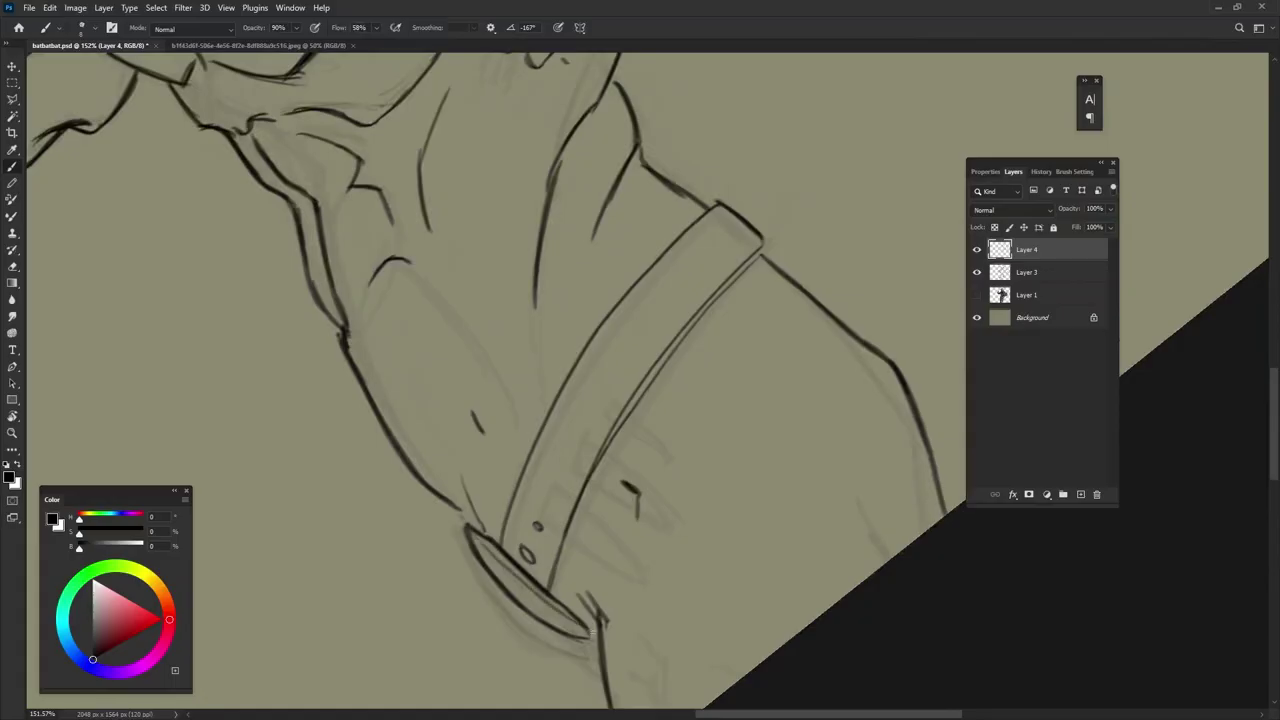
# - Recentre the sketch and rotate the canvas view back upright to 0°
pyautogui.moveTo(809, 486)
pyautogui.mouseDown()
pyautogui.moveTo(680, 446)
pyautogui.moveTo(641, 557)
pyautogui.mouseUp()
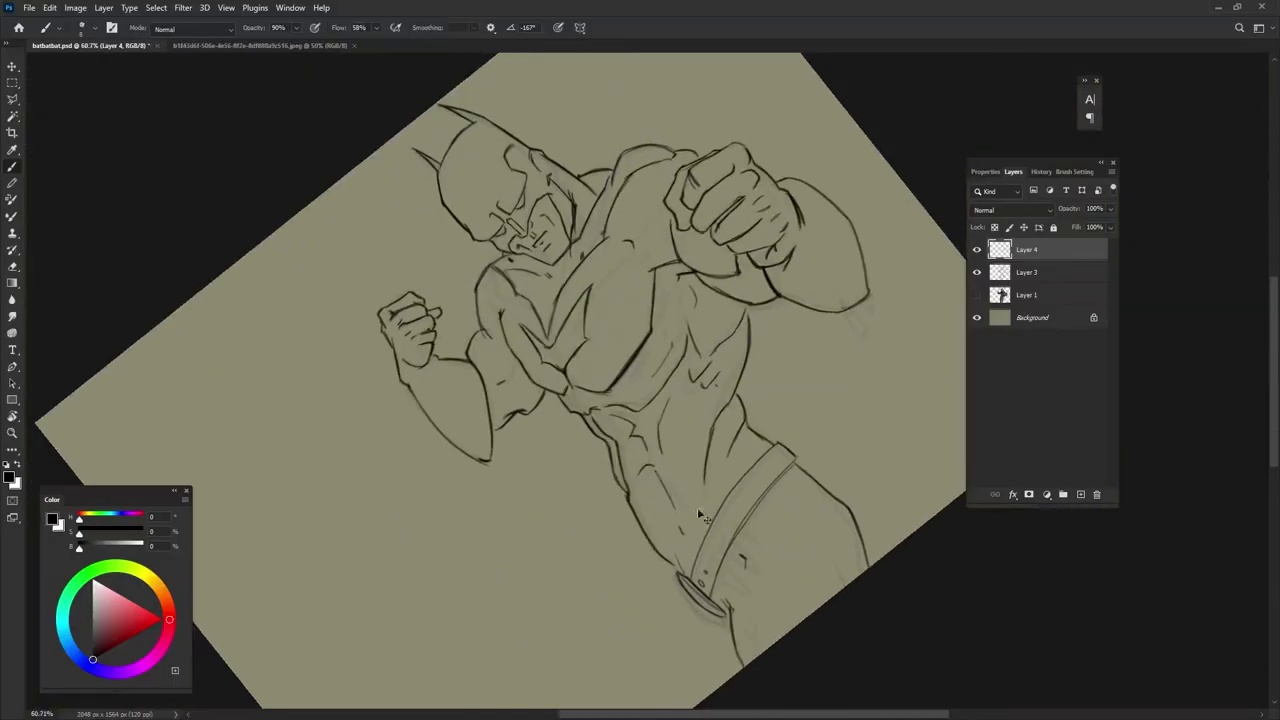
pyautogui.moveTo(794, 373); pyautogui.dragTo(814, 300)
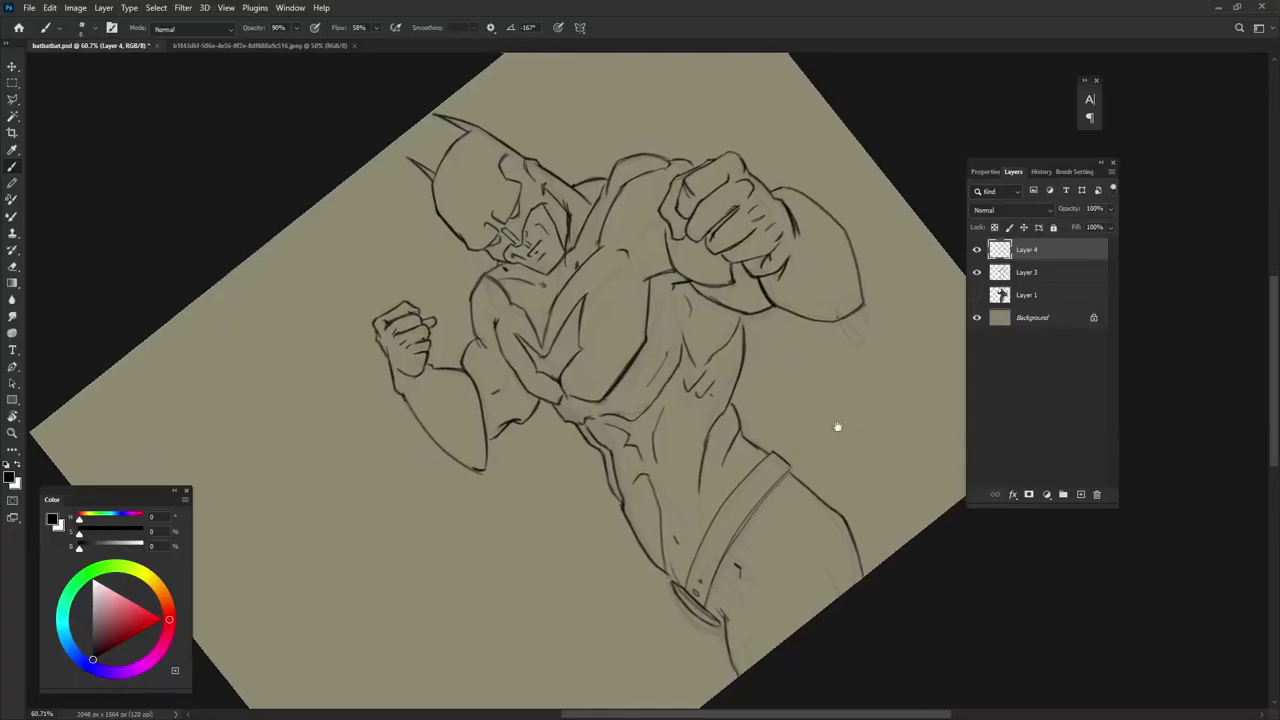
pyautogui.moveTo(831, 404); pyautogui.dragTo(809, 385)
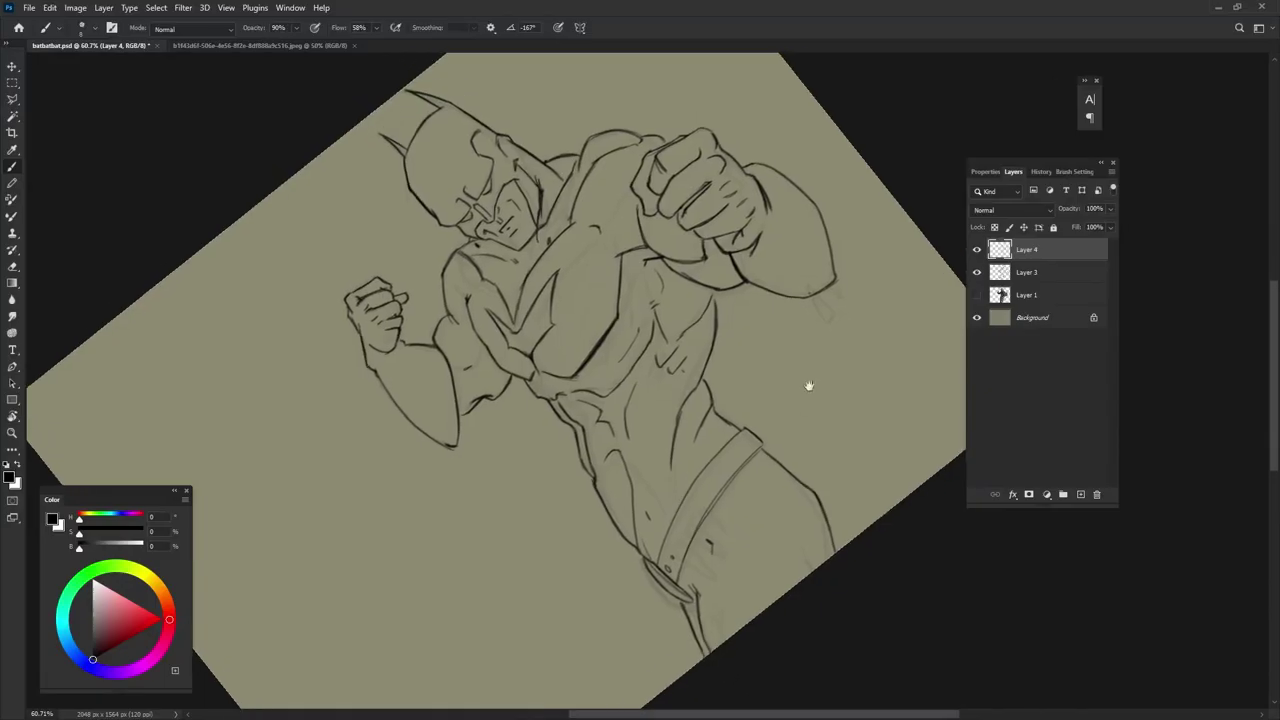
pyautogui.scroll(1, 786, 449)
pyautogui.press('r')
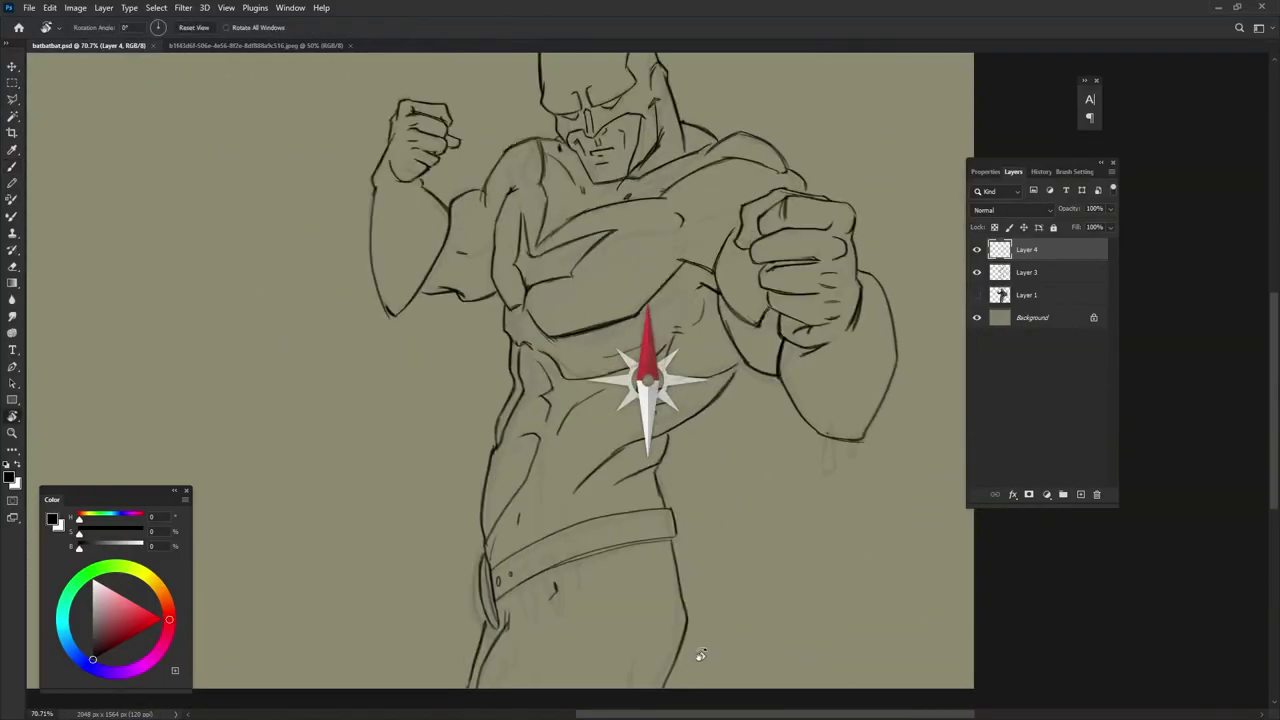
pyautogui.moveTo(697, 651); pyautogui.dragTo(801, 613)
# - Add a new empty Layer 5 above Layer 3 for the silhouette
pyautogui.click(1027, 272)
pyautogui.hotkey('ctrl', 'shift', 'alt', 'n')
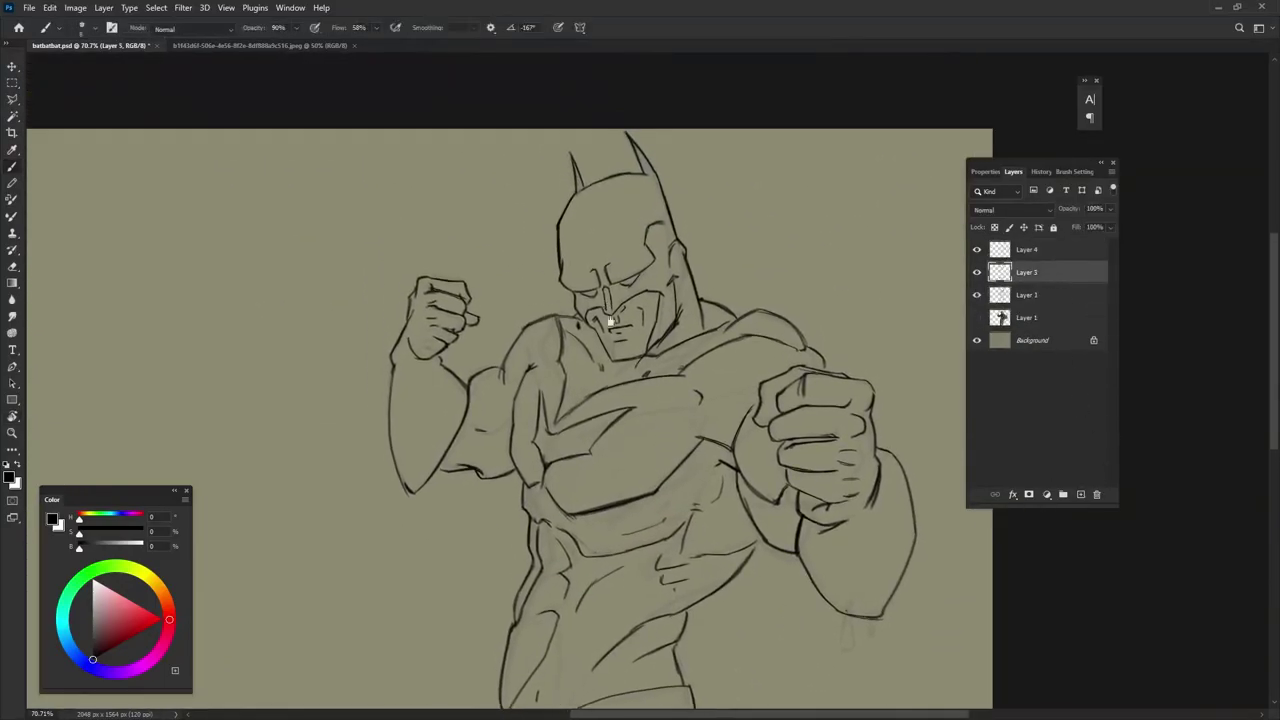
pyautogui.press('b')
pyautogui.scroll(5, 620, 311)
pyautogui.scroll(2, 620, 311)
pyautogui.press('l')
# - Start the Polygonal Lasso outline along the head, jaw and shoulder
pyautogui.click(590, 340)
pyautogui.click(520, 462)
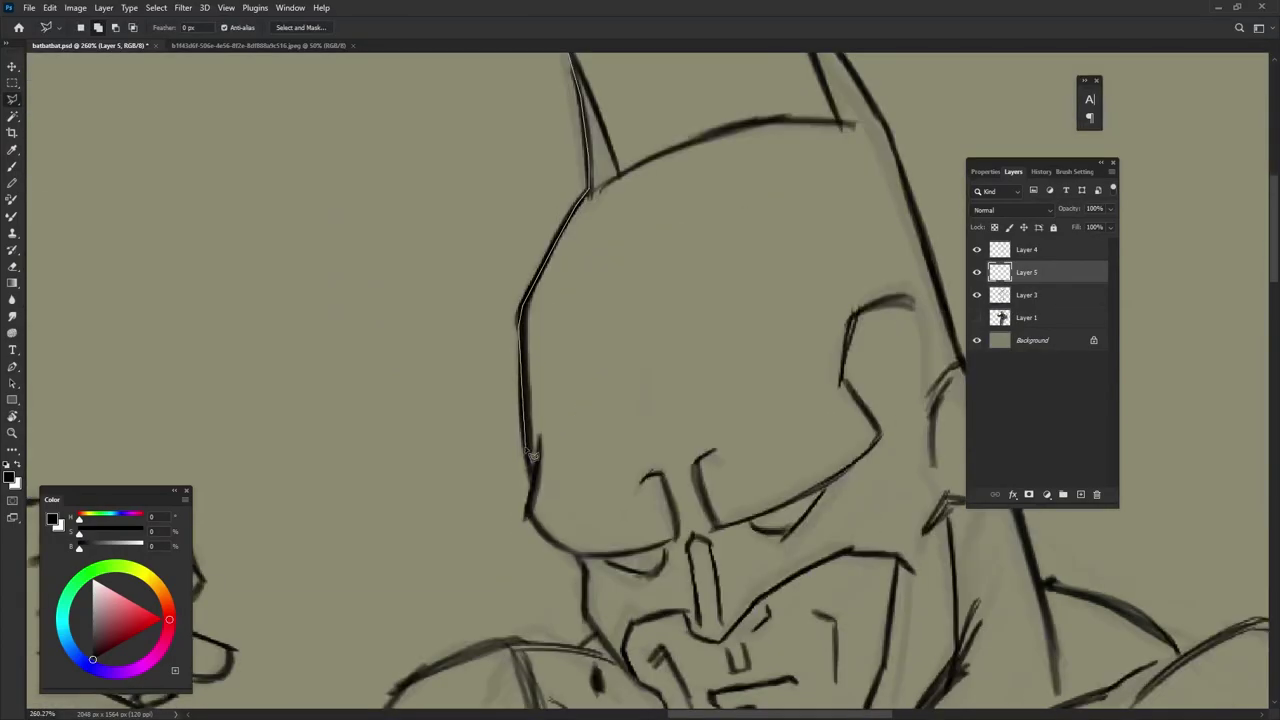
pyautogui.scroll(-3, 520, 462)
pyautogui.click(527, 513)
pyautogui.click(579, 551)
pyautogui.scroll(-3, 579, 551)
pyautogui.scroll(-3, 700, 355)
pyautogui.click(700, 355)
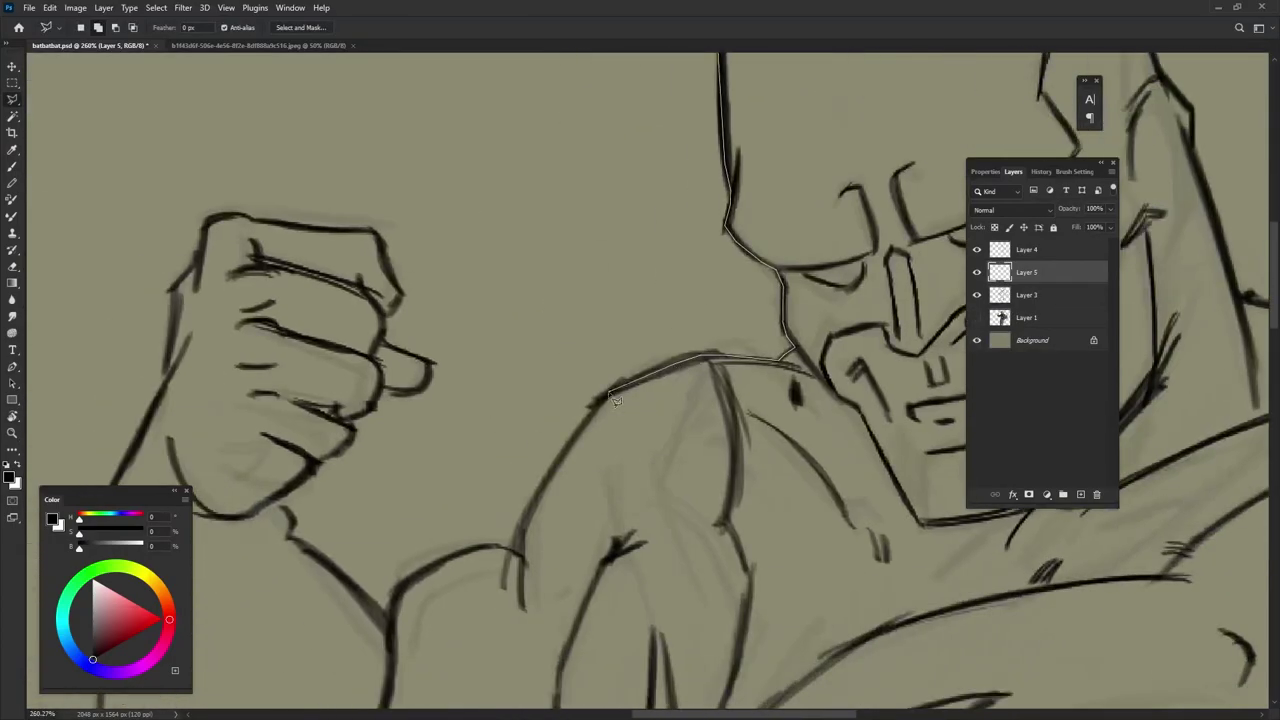
pyautogui.click(597, 395)
pyautogui.click(522, 518)
pyautogui.click(385, 620)
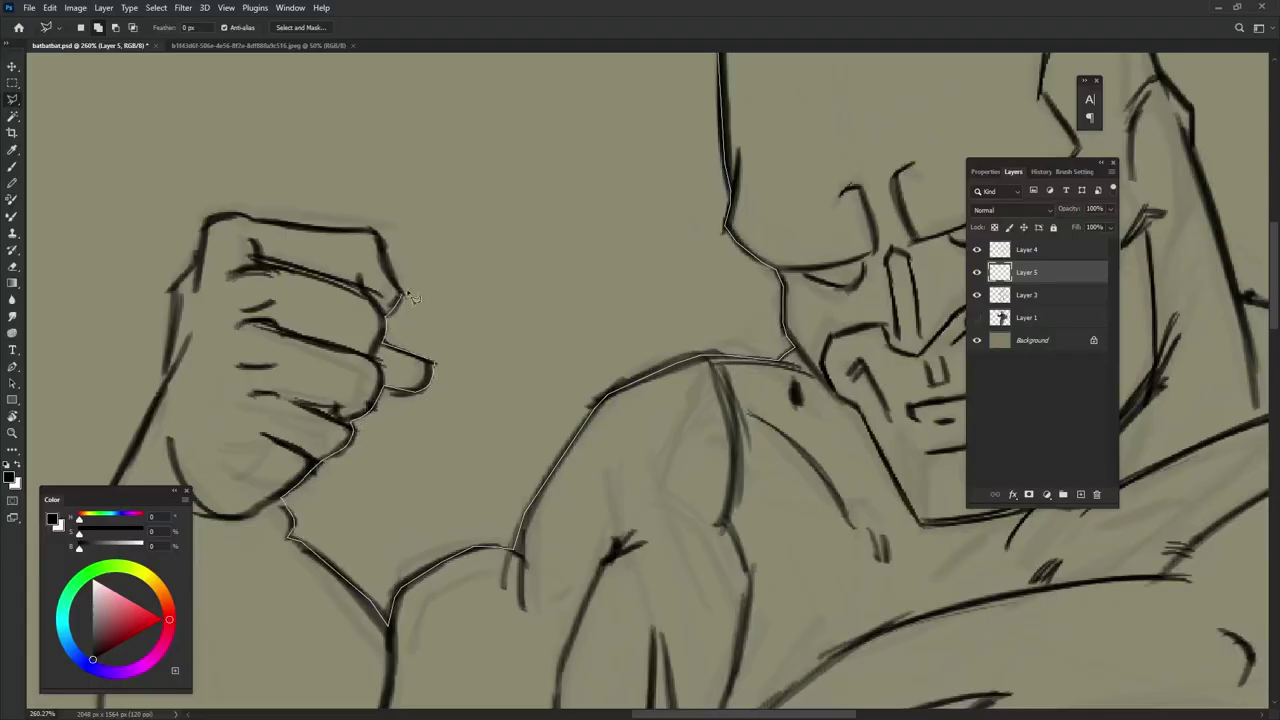
# - Continue the selection outline down the arm and along the fist's bottom
pyautogui.scroll(3, 412, 297)
pyautogui.click(428, 388)
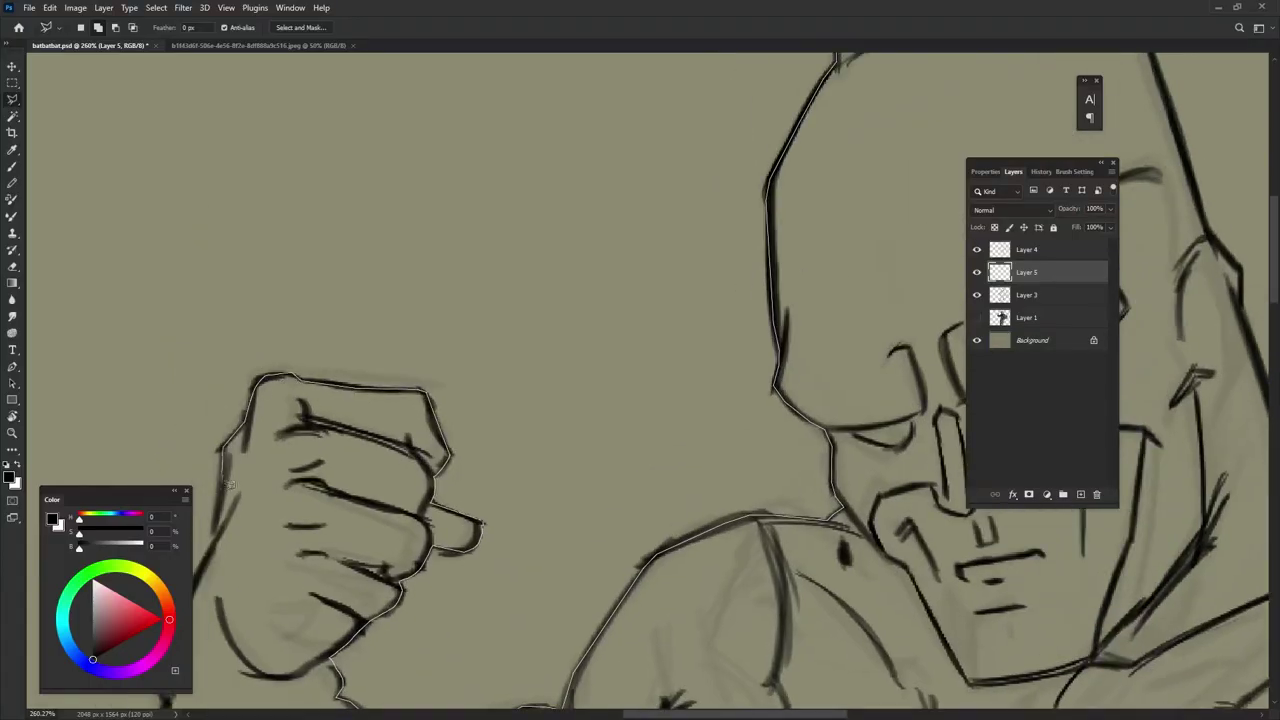
pyautogui.scroll(-3, 228, 540)
pyautogui.click(412, 440)
pyautogui.scroll(-3, 412, 440)
pyautogui.click(405, 545)
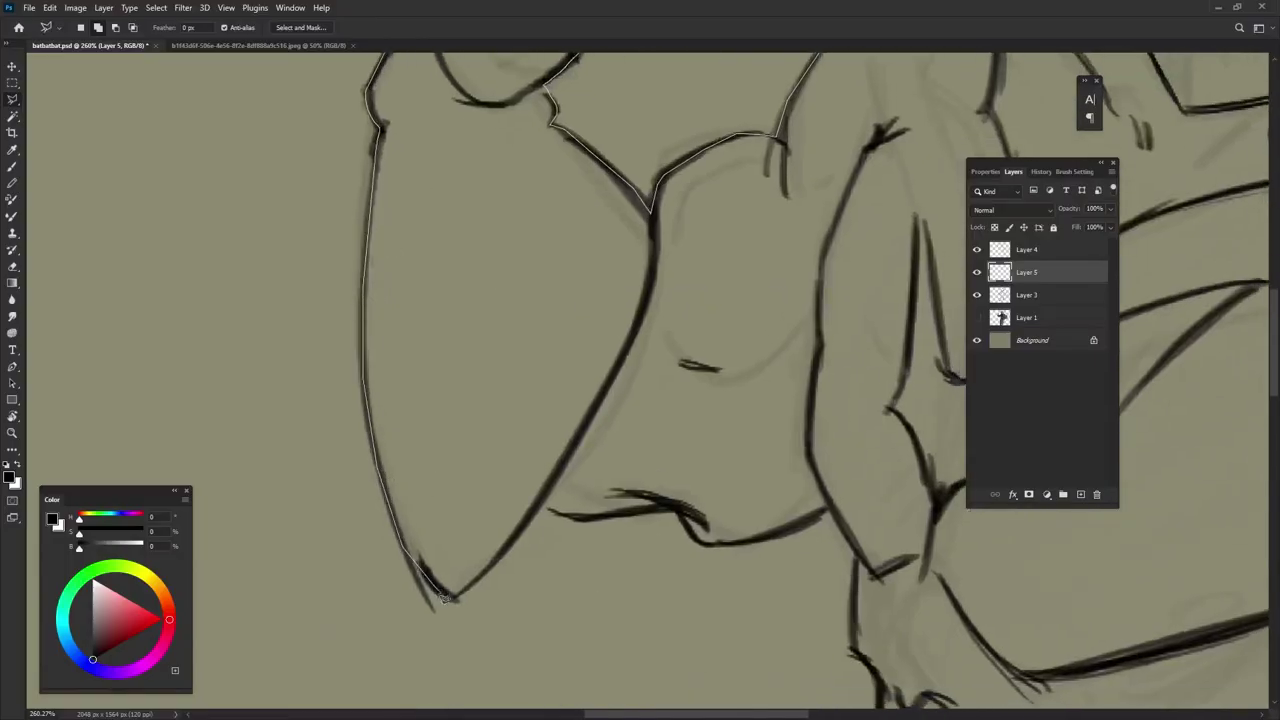
pyautogui.click(446, 598)
pyautogui.click(543, 505)
pyautogui.click(680, 510)
pyautogui.click(696, 540)
pyautogui.hscroll(3, 696, 540)
pyautogui.click(711, 497)
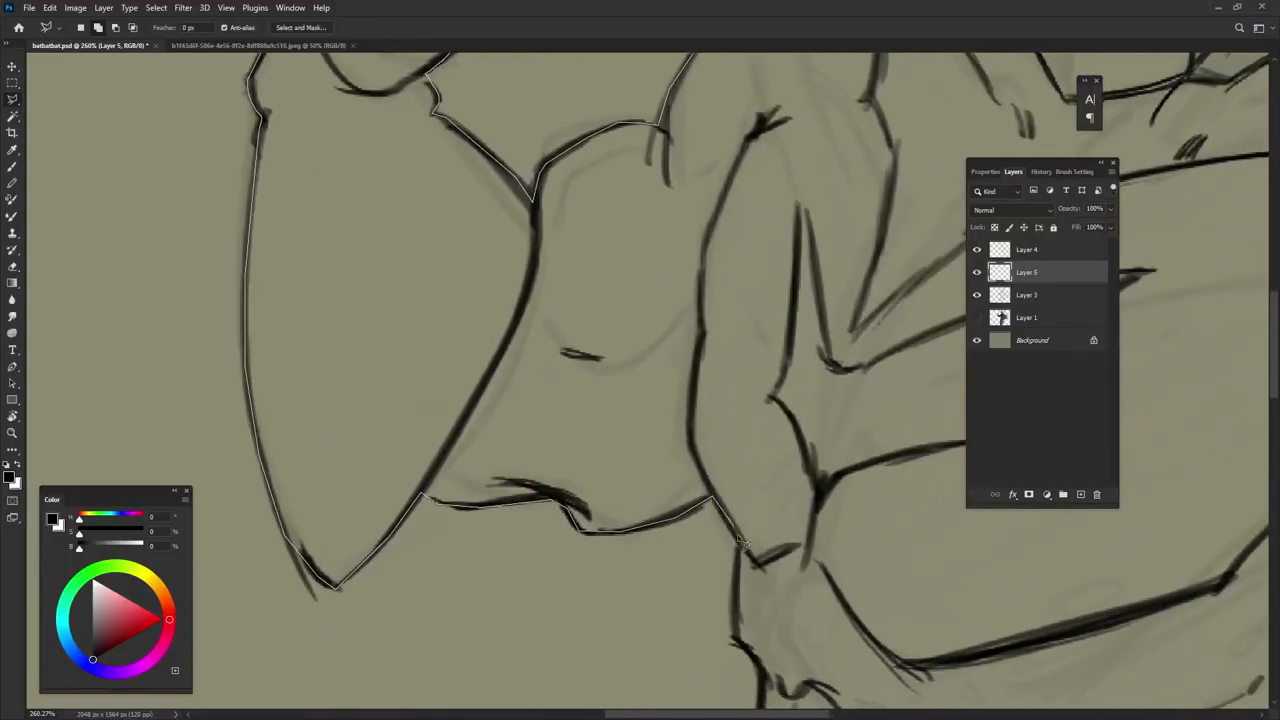
# - Extend the selection along the arm's left edge down to the cuff
pyautogui.moveTo(740, 540); pyautogui.dragTo(590, 385)
pyautogui.click(636, 585)
pyautogui.moveTo(630, 560)
pyautogui.mouseDown()
pyautogui.moveTo(616, 400)
pyautogui.moveTo(635, 413)
pyautogui.moveTo(630, 243)
pyautogui.mouseUp()
pyautogui.click(628, 540)
pyautogui.click(640, 468)
pyautogui.click(630, 555)
pyautogui.click(648, 598)
pyautogui.moveTo(625, 640); pyautogui.dragTo(615, 450)
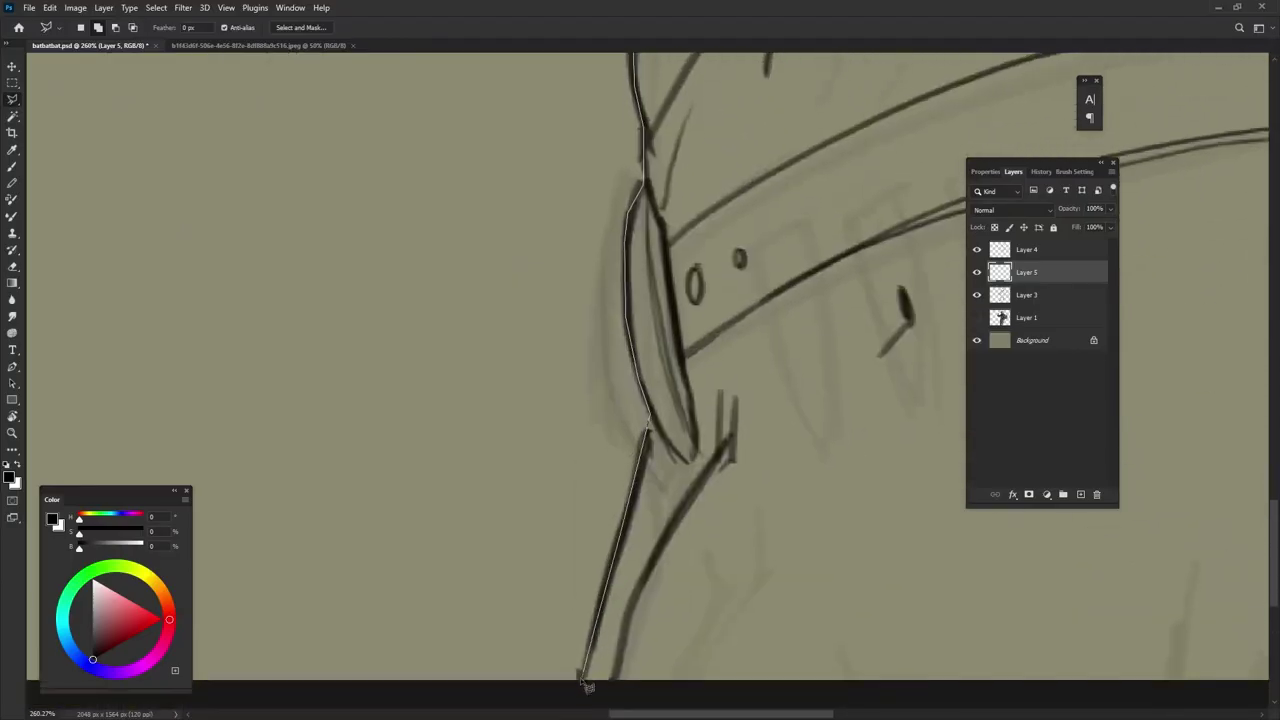
pyautogui.moveTo(588, 687)
pyautogui.mouseDown()
pyautogui.moveTo(871, 563)
pyautogui.moveTo(714, 700)
pyautogui.moveTo(760, 560)
pyautogui.moveTo(740, 300)
pyautogui.mouseUp()
pyautogui.click(748, 541)
# - Trace the lower and right outline of the figure toward the right fist
pyautogui.moveTo(740, 600); pyautogui.dragTo(700, 420)
pyautogui.click(698, 533)
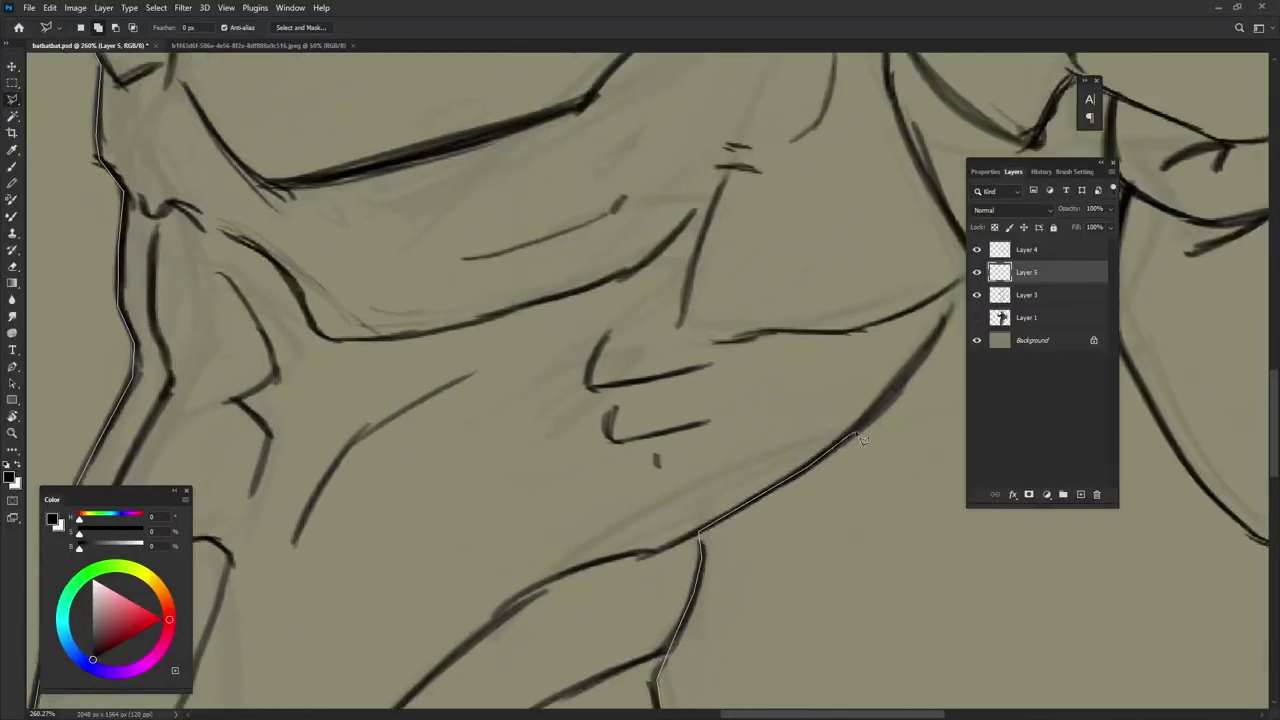
pyautogui.click(862, 440)
pyautogui.moveTo(860, 440); pyautogui.dragTo(600, 300)
pyautogui.moveTo(760, 500); pyautogui.dragTo(520, 380)
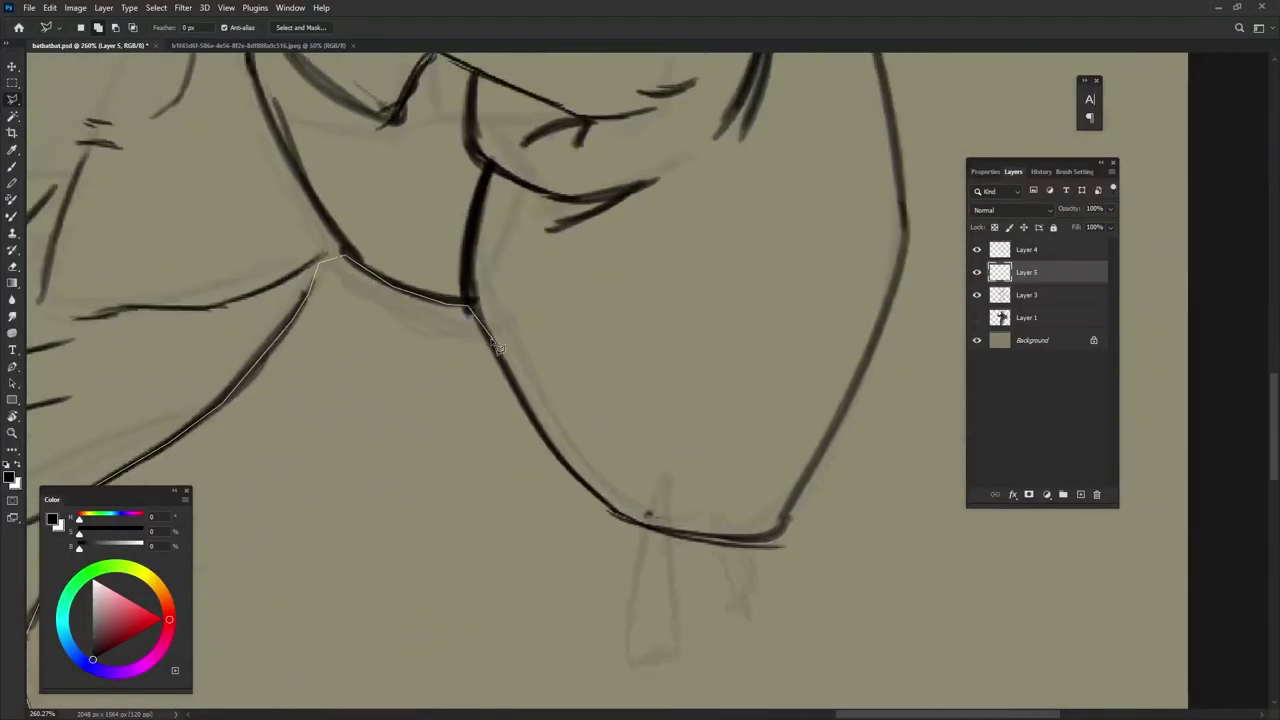
pyautogui.click(612, 515)
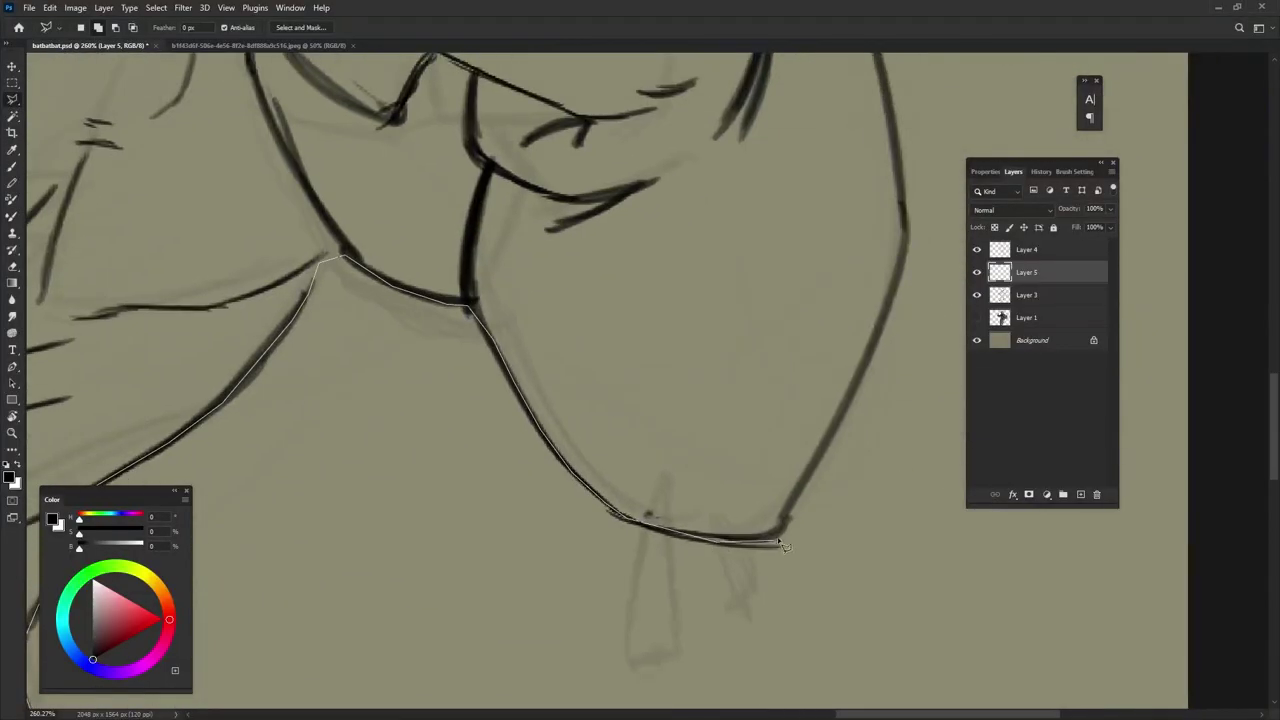
pyautogui.click(785, 540)
pyautogui.moveTo(850, 400); pyautogui.dragTo(715, 700)
pyautogui.click(760, 485)
pyautogui.click(717, 372)
# - Trace around the right fist, shoulder and up the upper arm
pyautogui.moveTo(760, 450); pyautogui.dragTo(710, 500)
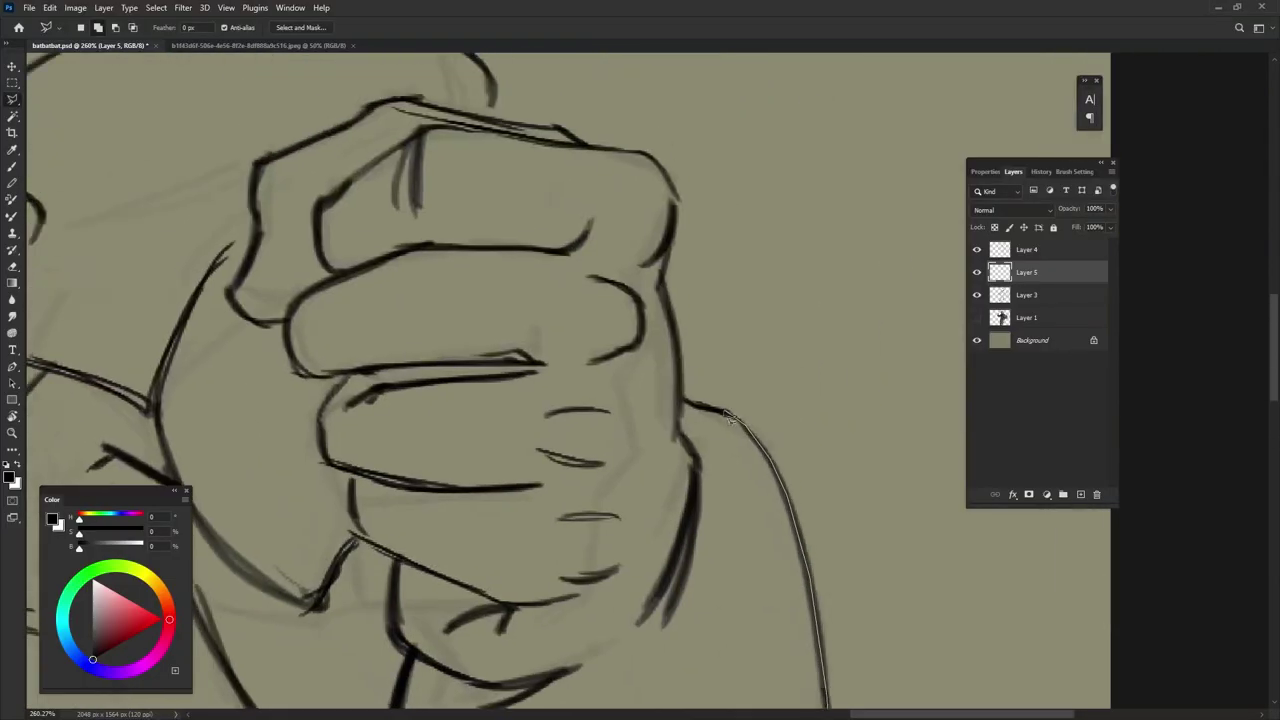
pyautogui.click(700, 400)
pyautogui.moveTo(700, 400); pyautogui.dragTo(700, 380)
pyautogui.click(706, 455)
pyautogui.moveTo(510, 280); pyautogui.dragTo(640, 430)
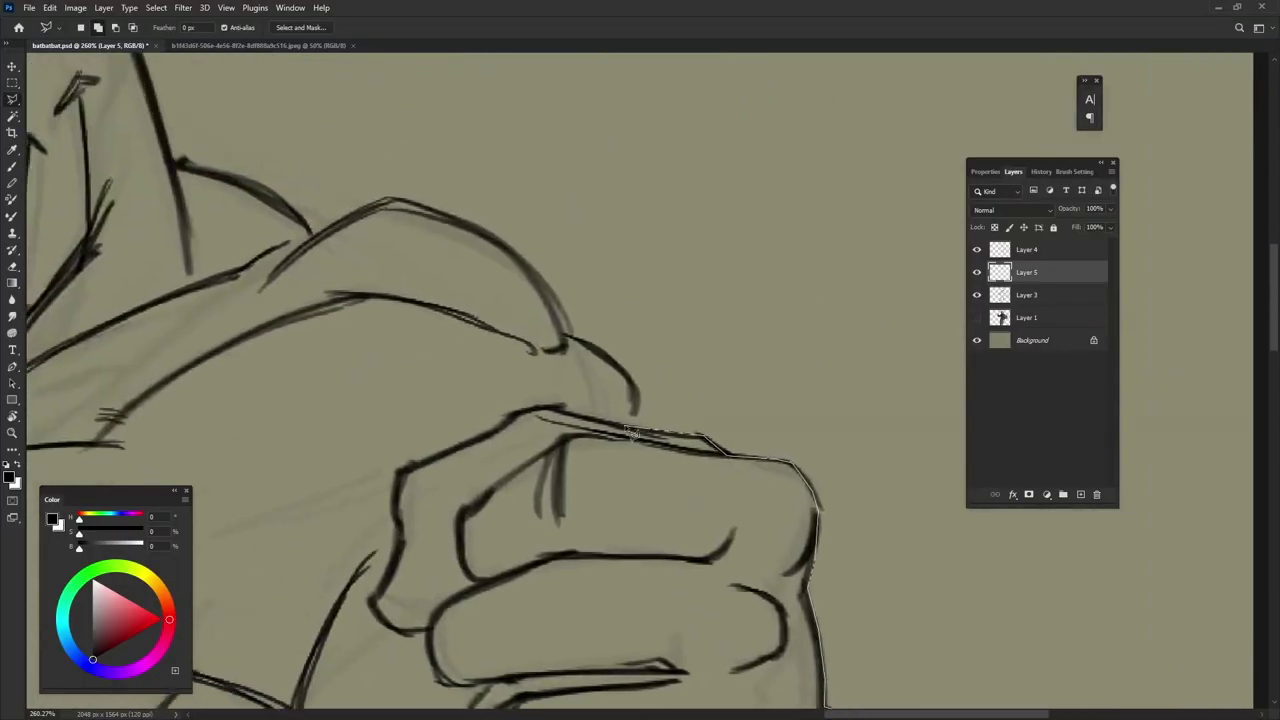
pyautogui.click(640, 428)
pyautogui.click(580, 365)
pyautogui.moveTo(580, 365); pyautogui.dragTo(710, 515)
pyautogui.click(660, 430)
pyautogui.click(540, 378)
pyautogui.click(440, 395)
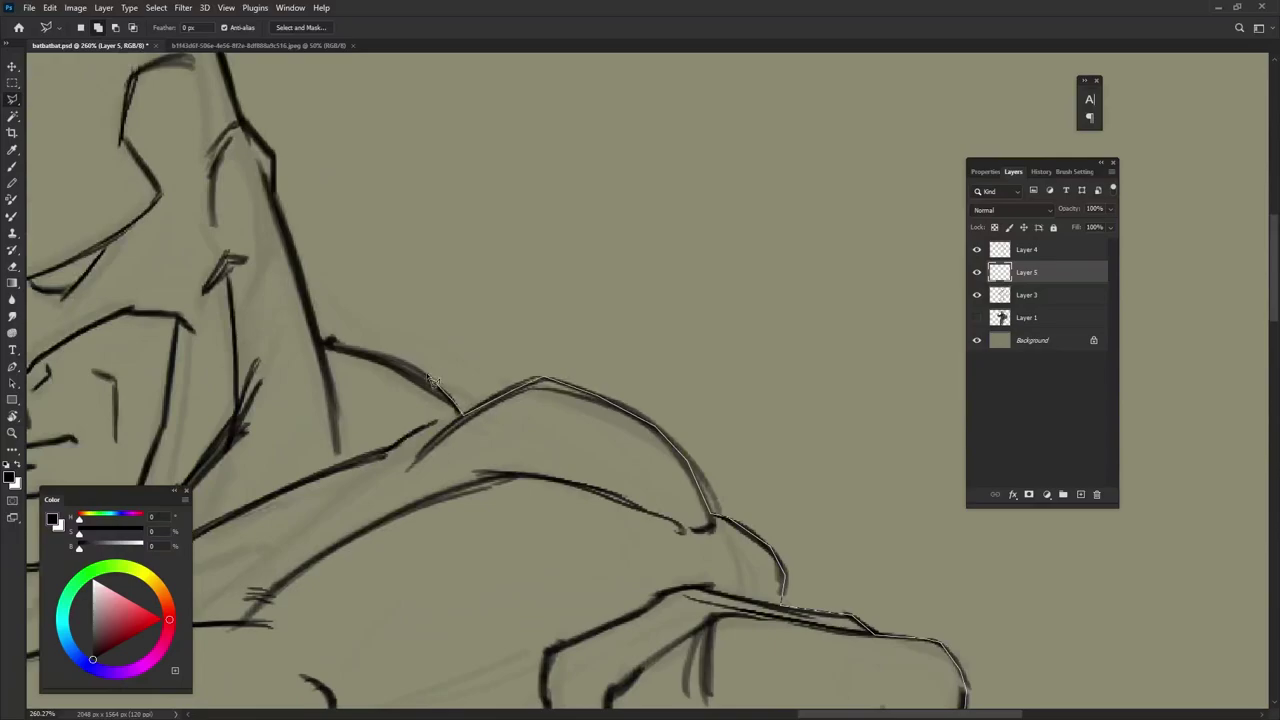
# - Trace the cowl ears and close the outline into a selection
pyautogui.moveTo(360, 330); pyautogui.dragTo(430, 415)
pyautogui.click(380, 380)
pyautogui.moveTo(300, 145)
pyautogui.mouseDown()
pyautogui.moveTo(298, 213)
pyautogui.moveTo(403, 369)
pyautogui.mouseUp()
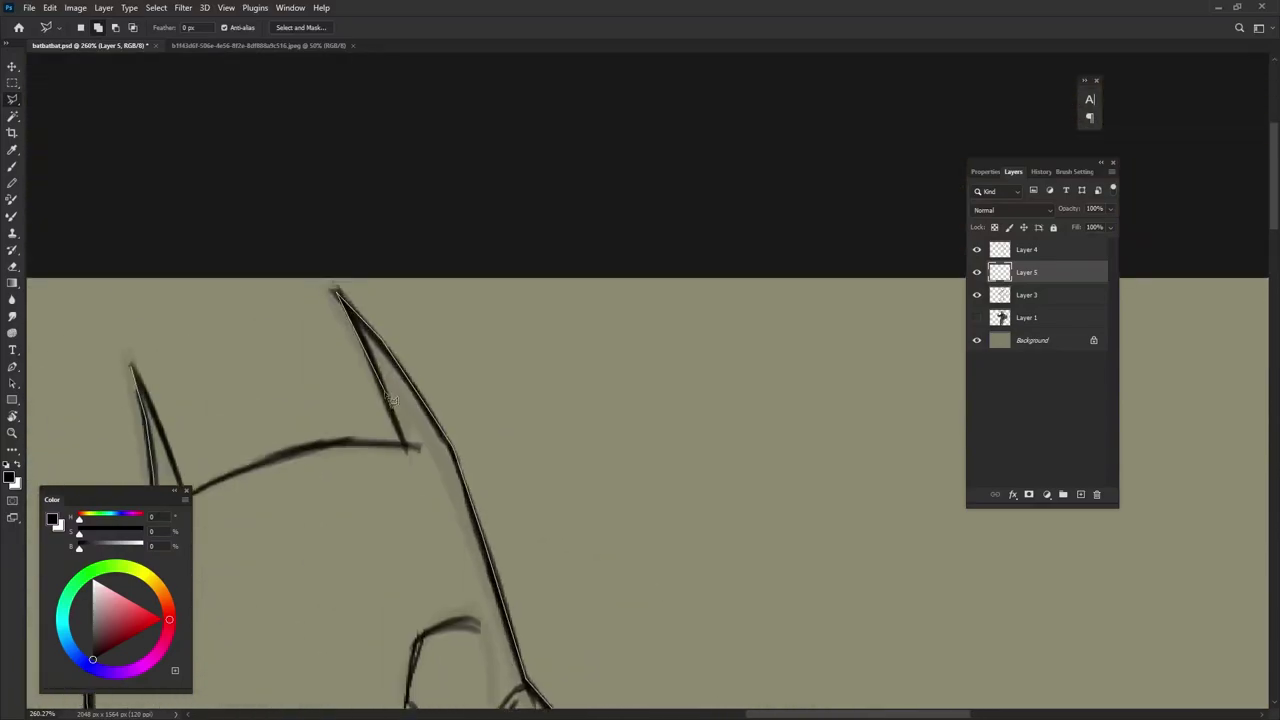
pyautogui.moveTo(300, 435); pyautogui.dragTo(655, 445)
pyautogui.press('Return')
# - Fill the silhouette selection dark grey, deselect, and move Layer 5 below Layer 3
pyautogui.hotkey('ctrl', '-')
pyautogui.hotkey('ctrl', '-')
pyautogui.hotkey('ctrl', '-')
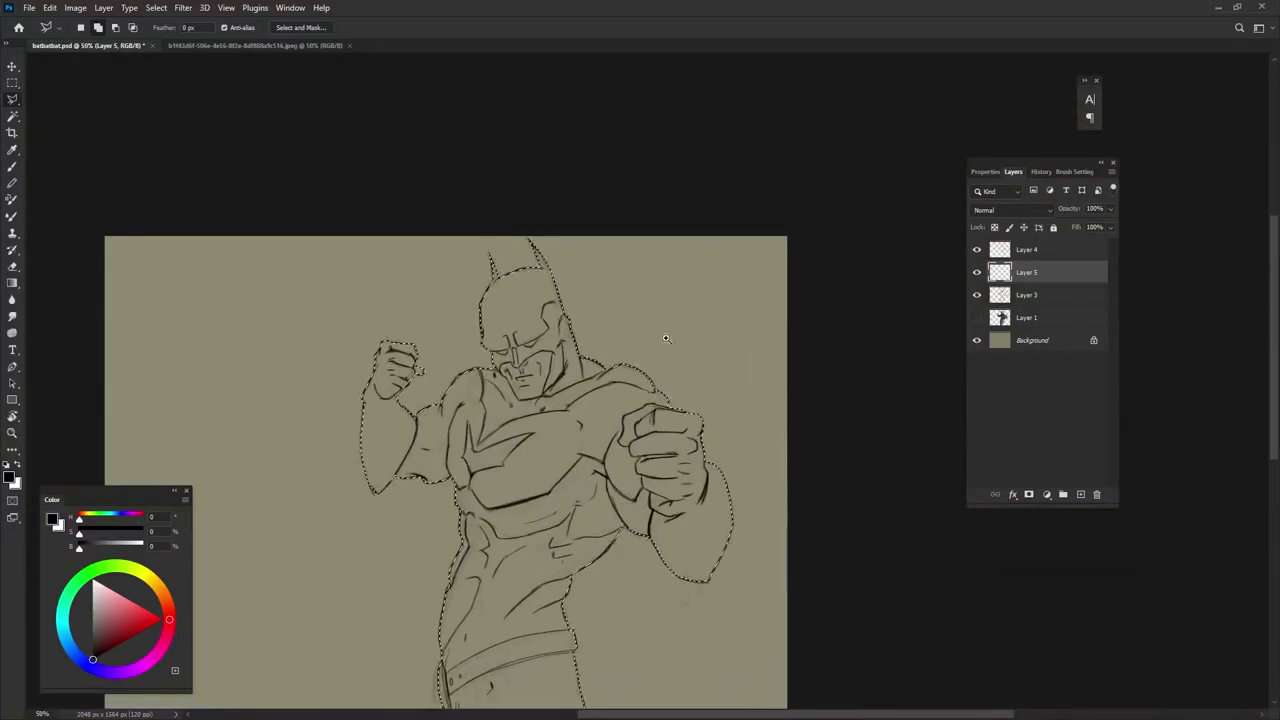
pyautogui.hotkey('alt', 'BackSpace')
pyautogui.hotkey('ctrl', 'd')
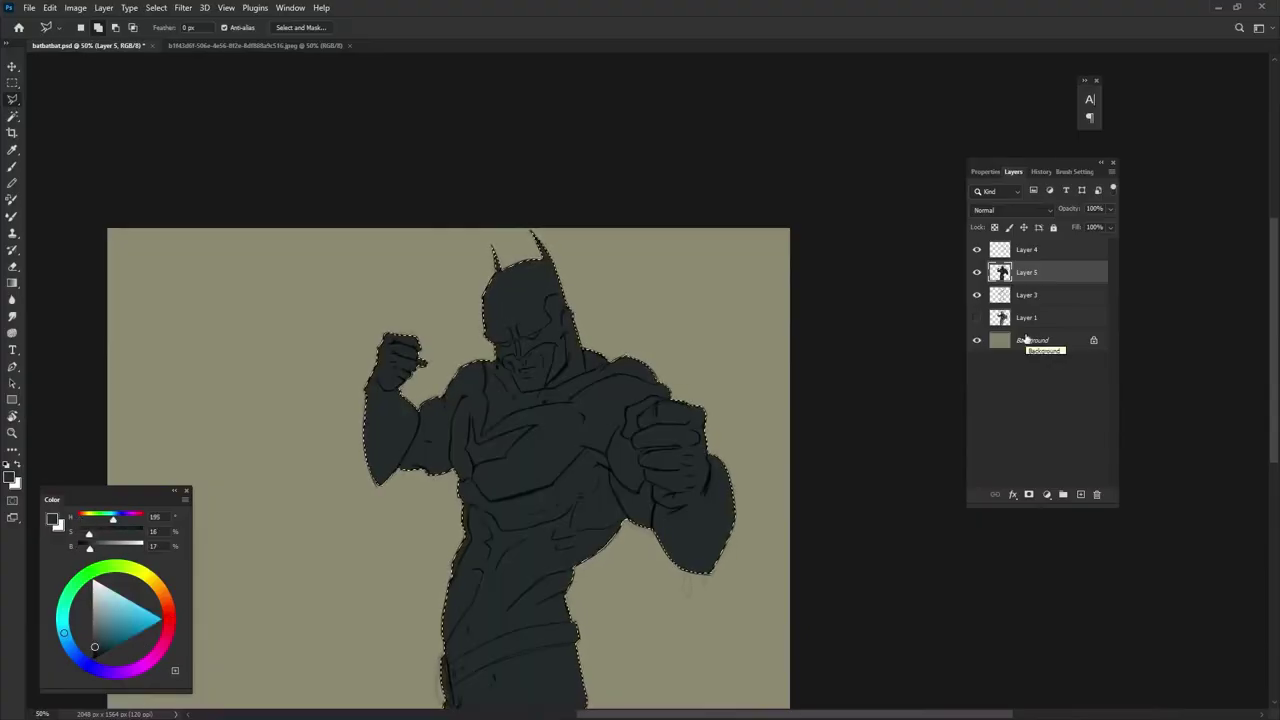
pyautogui.moveTo(711, 566); pyautogui.dragTo(739, 521)
pyautogui.hotkey('ctrl', '[')
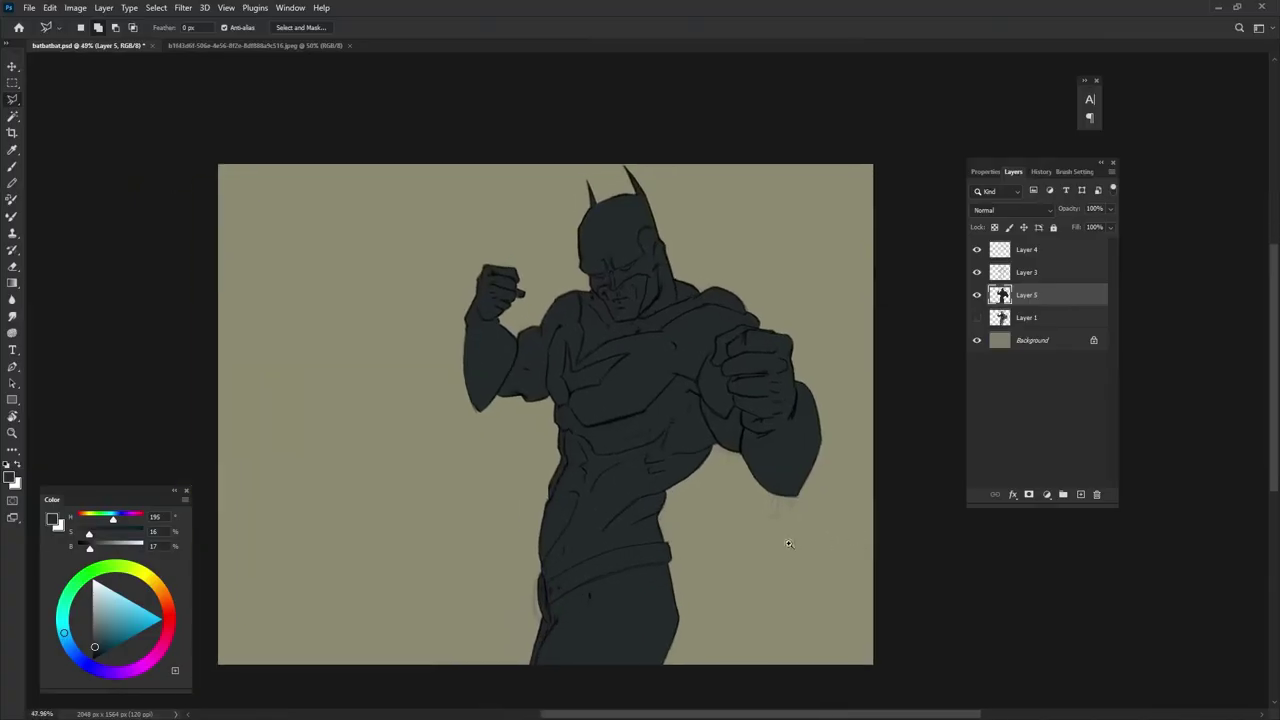
# - Add new Layer 6 clipped to the silhouette layer
pyautogui.moveTo(814, 575); pyautogui.dragTo(790, 622)
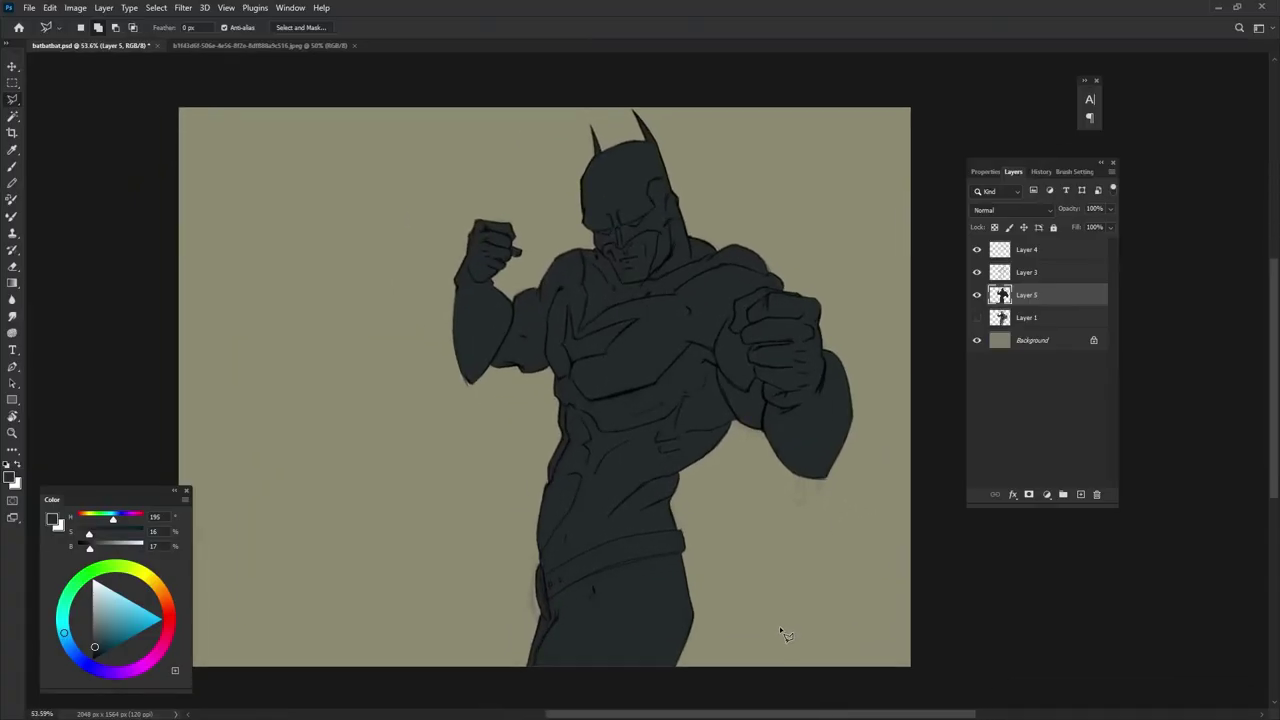
pyautogui.click(1080, 494)
pyautogui.hotkey('ctrl', 'alt', 'g')
# - Enable Transfer dynamics in the brush settings
pyautogui.scroll(3, 648, 517)
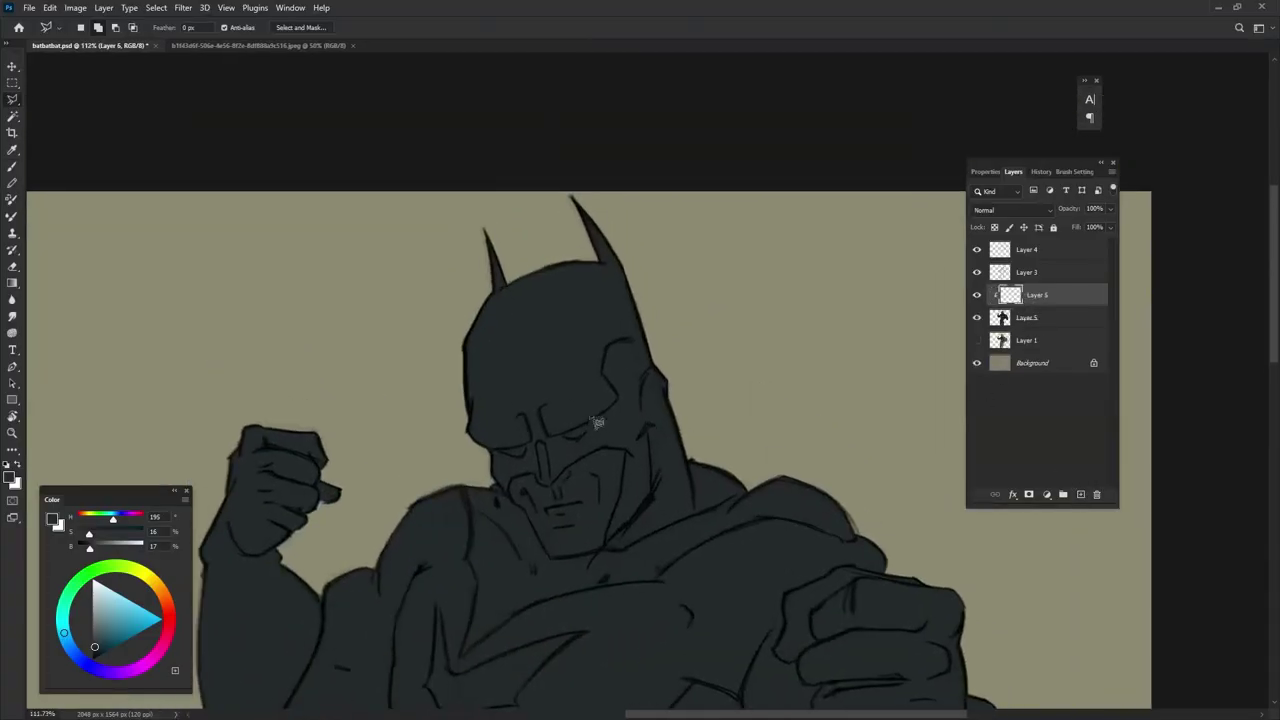
pyautogui.press('b')
pyautogui.press('F5')
pyautogui.click(1009, 223)
pyautogui.click(998, 283)
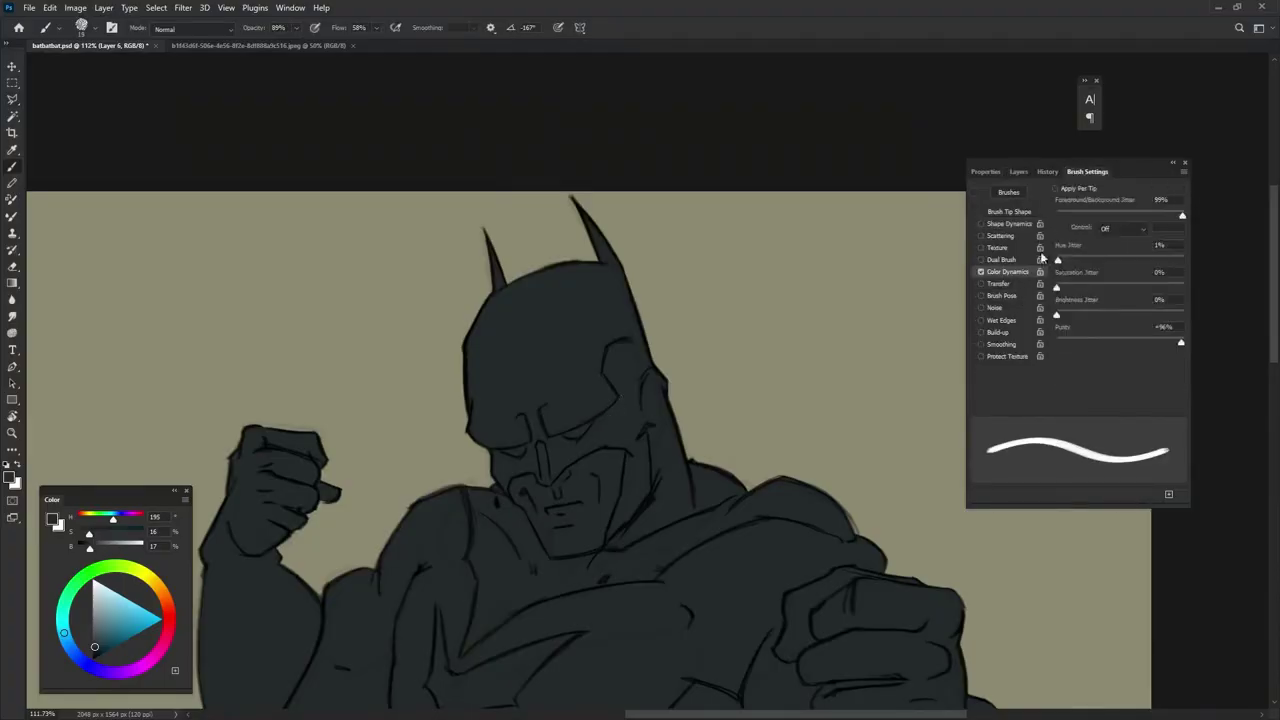
pyautogui.press('F7')
# - Paint darker shading across the torso, shoulders, arms, face and legs
pyautogui.scroll(-5, 648, 292)
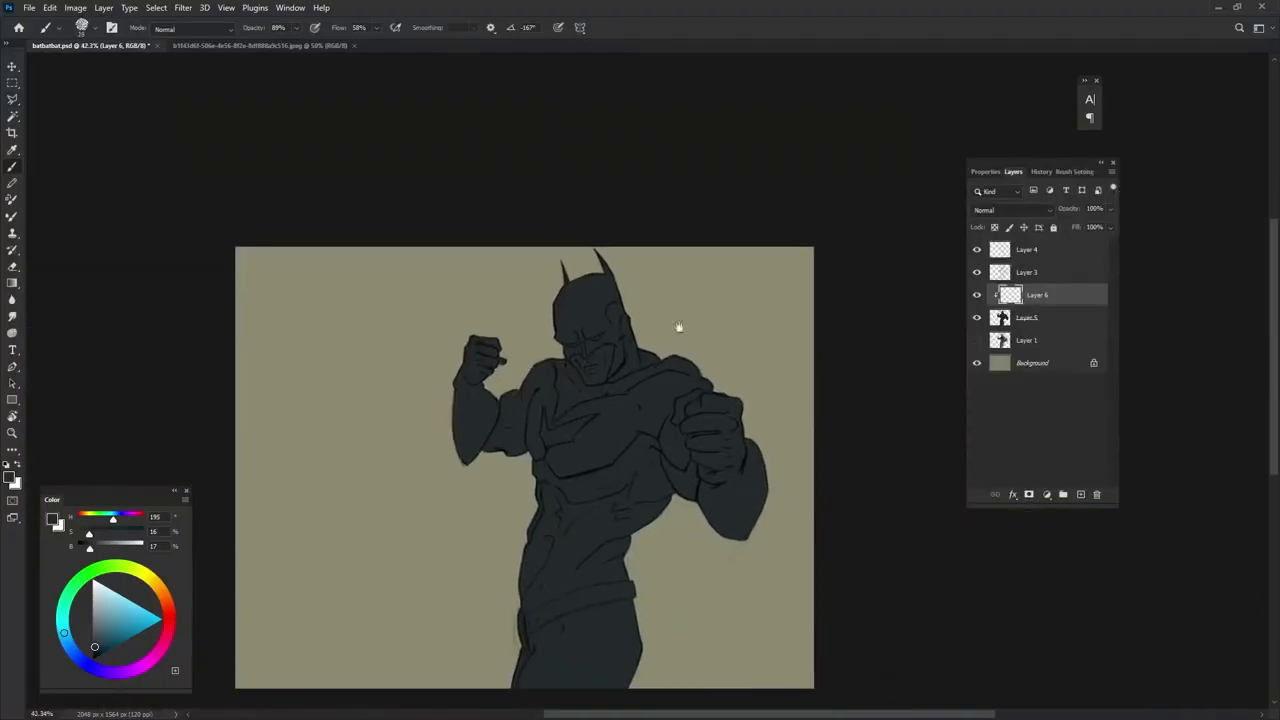
pyautogui.moveTo(700, 480)
pyautogui.mouseDown()
pyautogui.moveTo(657, 523)
pyautogui.moveTo(627, 458)
pyautogui.moveTo(595, 540)
pyautogui.moveTo(600, 686)
pyautogui.mouseUp()
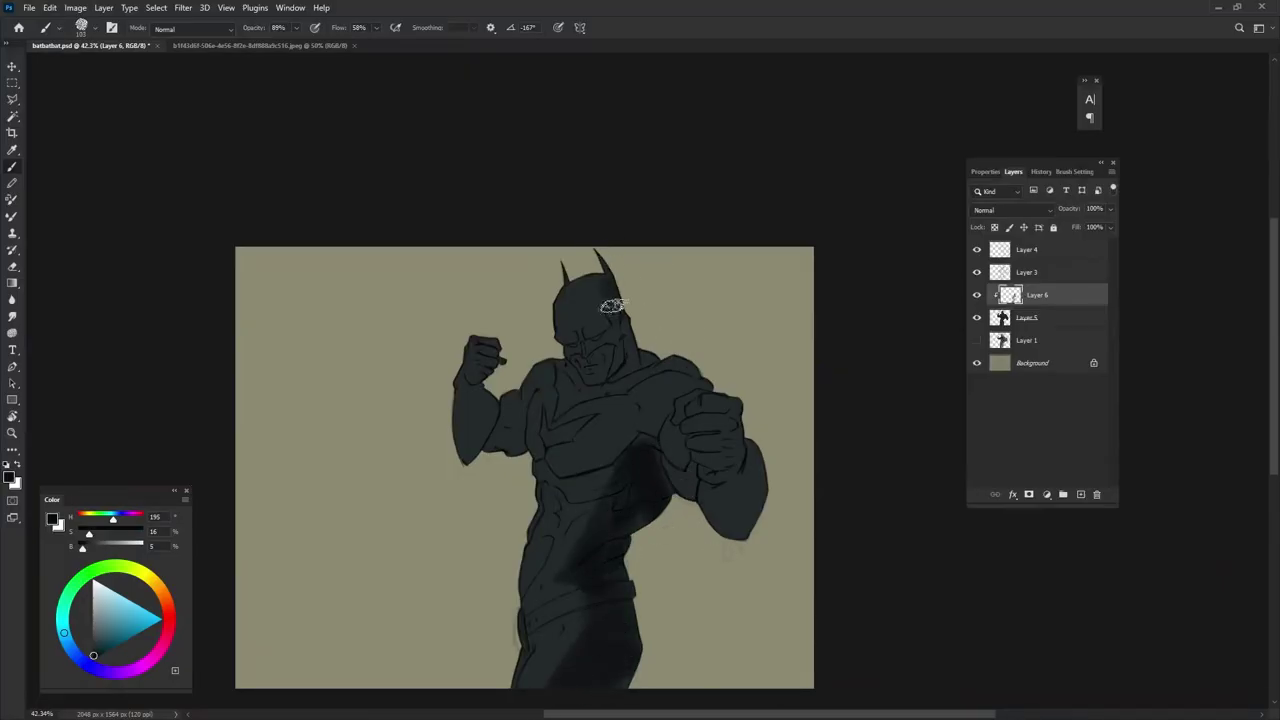
pyautogui.moveTo(604, 292)
pyautogui.mouseDown()
pyautogui.moveTo(625, 375)
pyautogui.moveTo(708, 362)
pyautogui.mouseUp()
pyautogui.moveTo(755, 440); pyautogui.dragTo(742, 535)
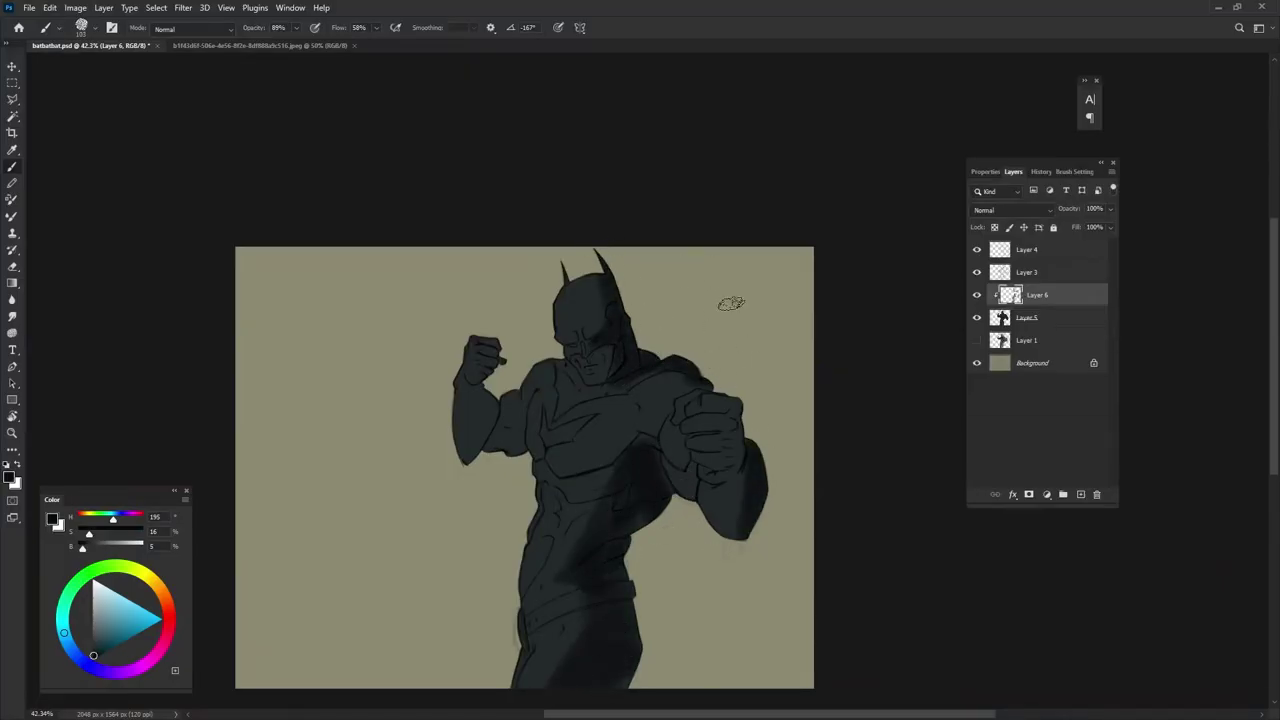
pyautogui.moveTo(448, 479); pyautogui.dragTo(503, 434)
pyautogui.moveTo(634, 417)
pyautogui.mouseDown()
pyautogui.moveTo(690, 380)
pyautogui.moveTo(700, 390)
pyautogui.moveTo(718, 525)
pyautogui.mouseUp()
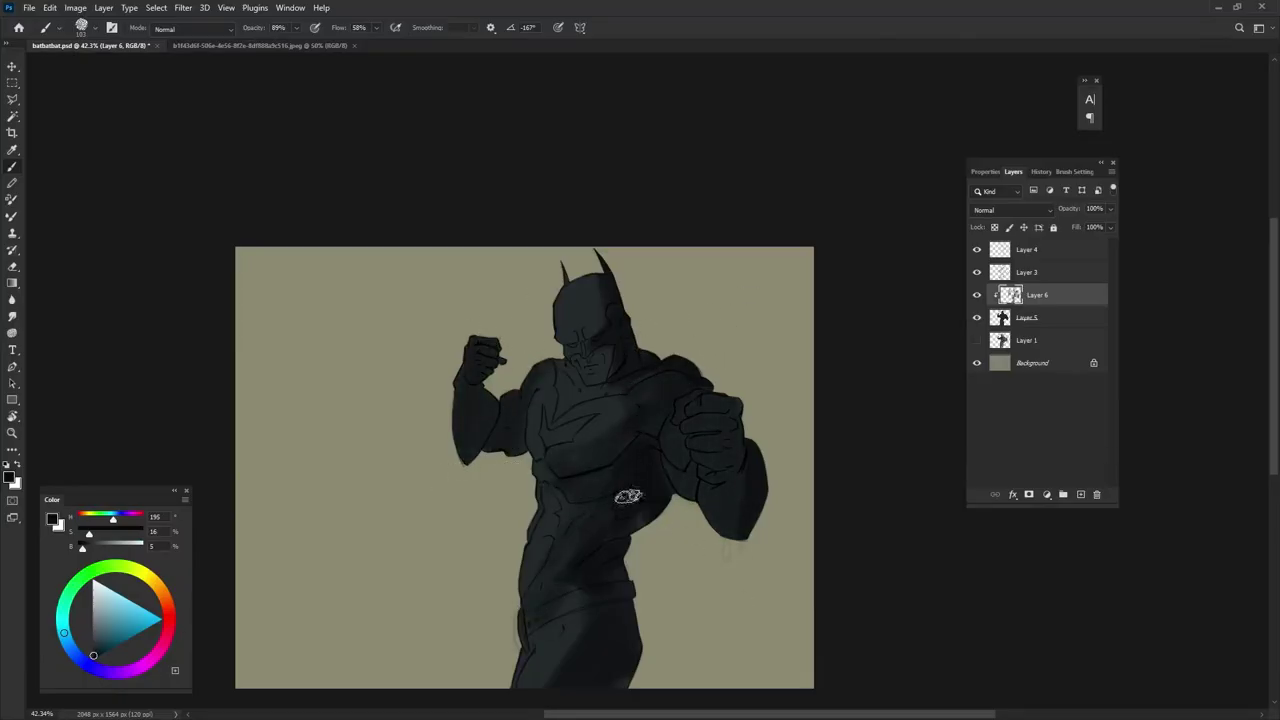
pyautogui.moveTo(591, 344); pyautogui.dragTo(594, 375)
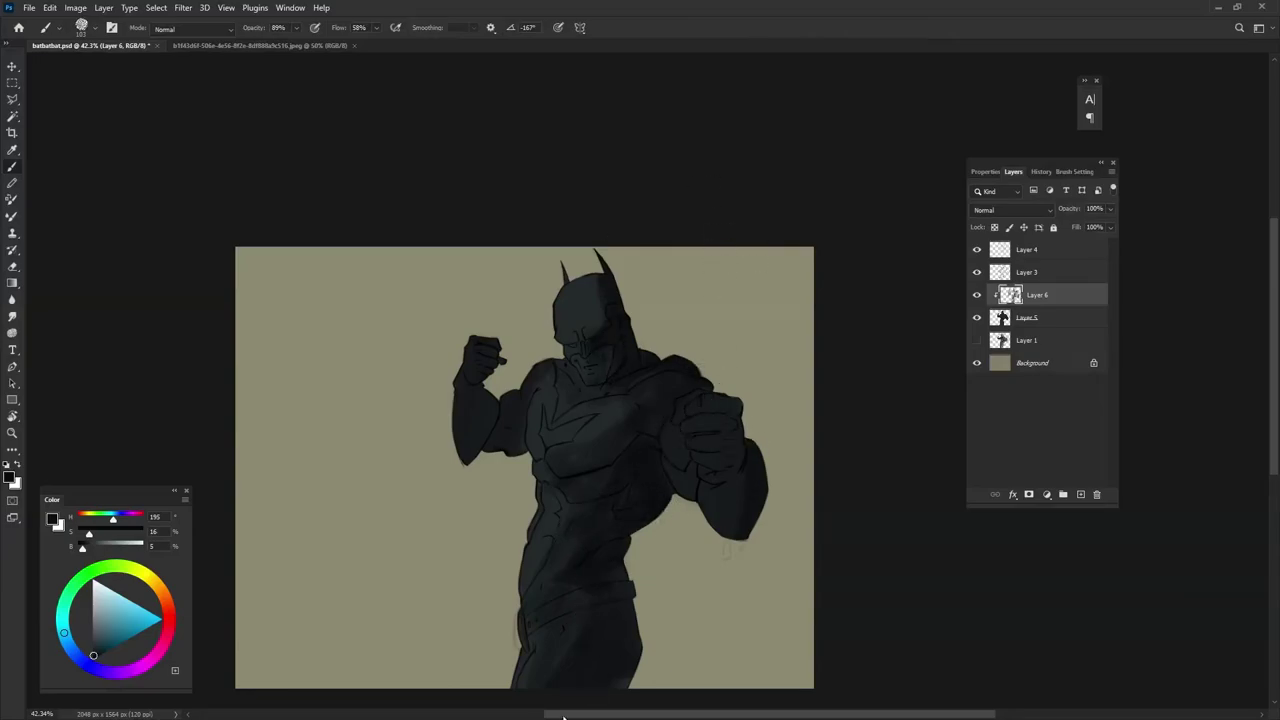
pyautogui.moveTo(514, 684); pyautogui.dragTo(545, 628)
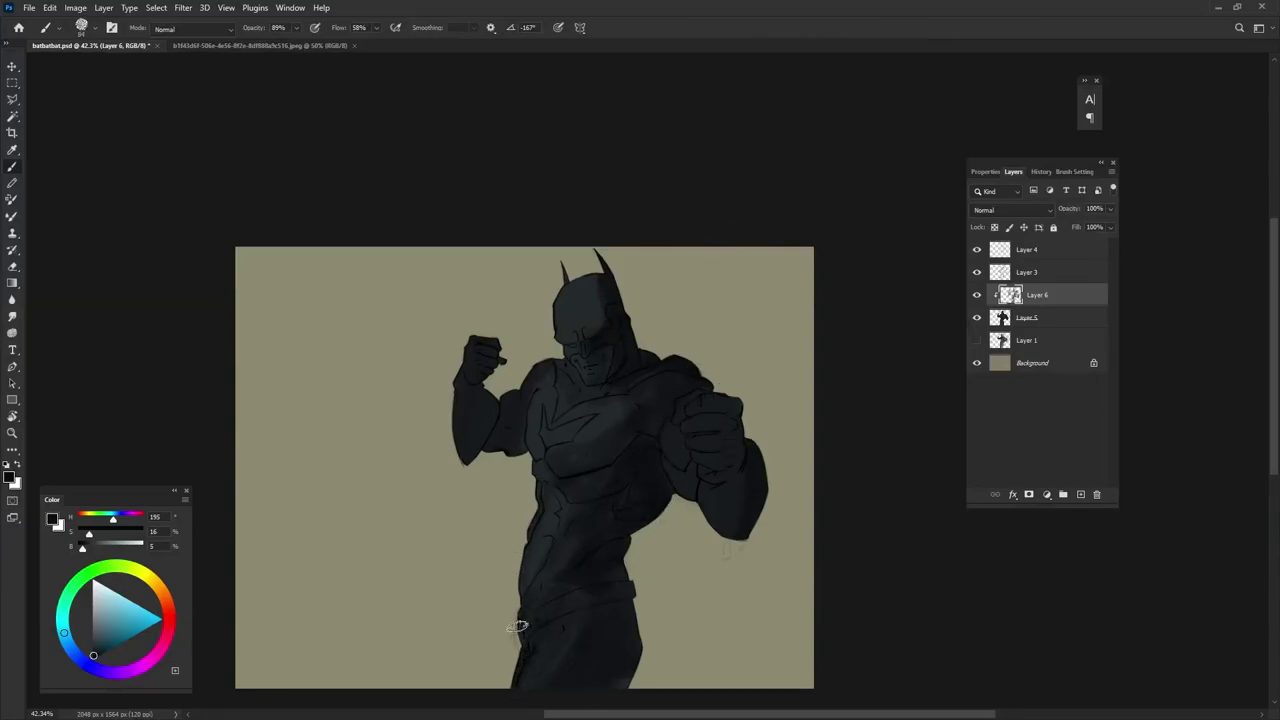
pyautogui.moveTo(532, 390); pyautogui.dragTo(612, 398)
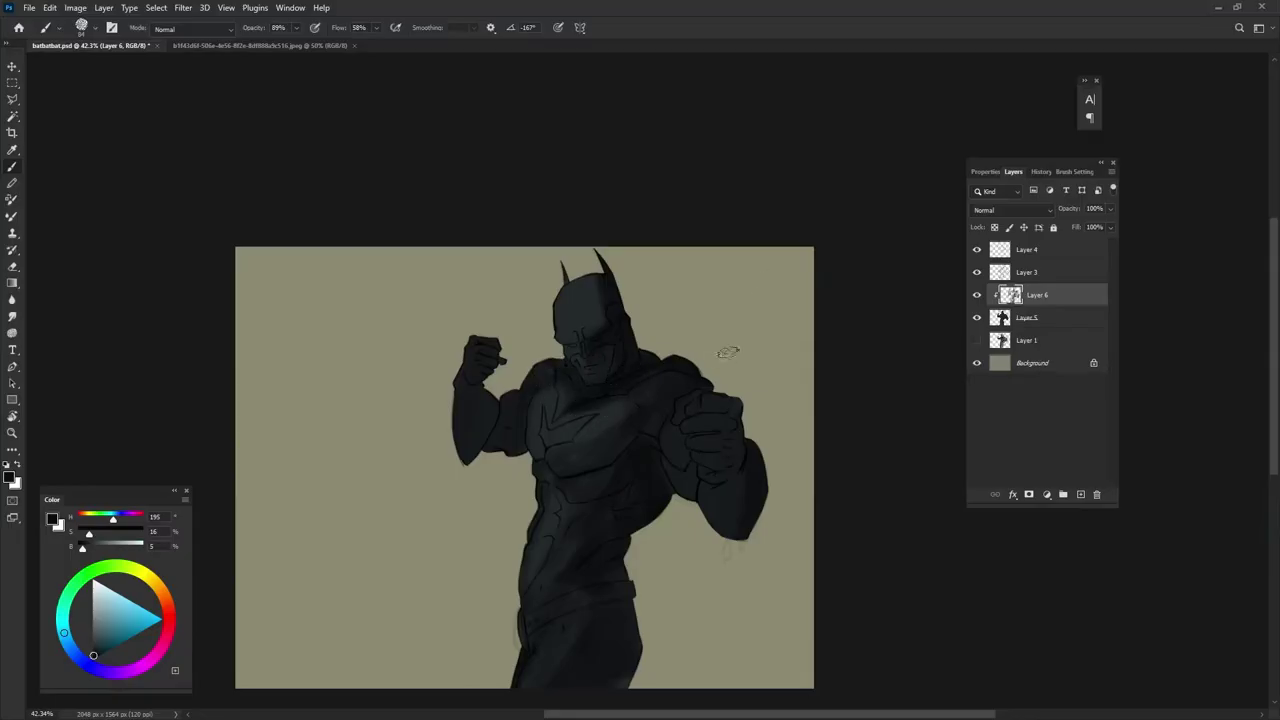
pyautogui.moveTo(727, 352)
pyautogui.mouseDown()
pyautogui.moveTo(701, 346)
pyautogui.moveTo(751, 428)
pyautogui.mouseUp()
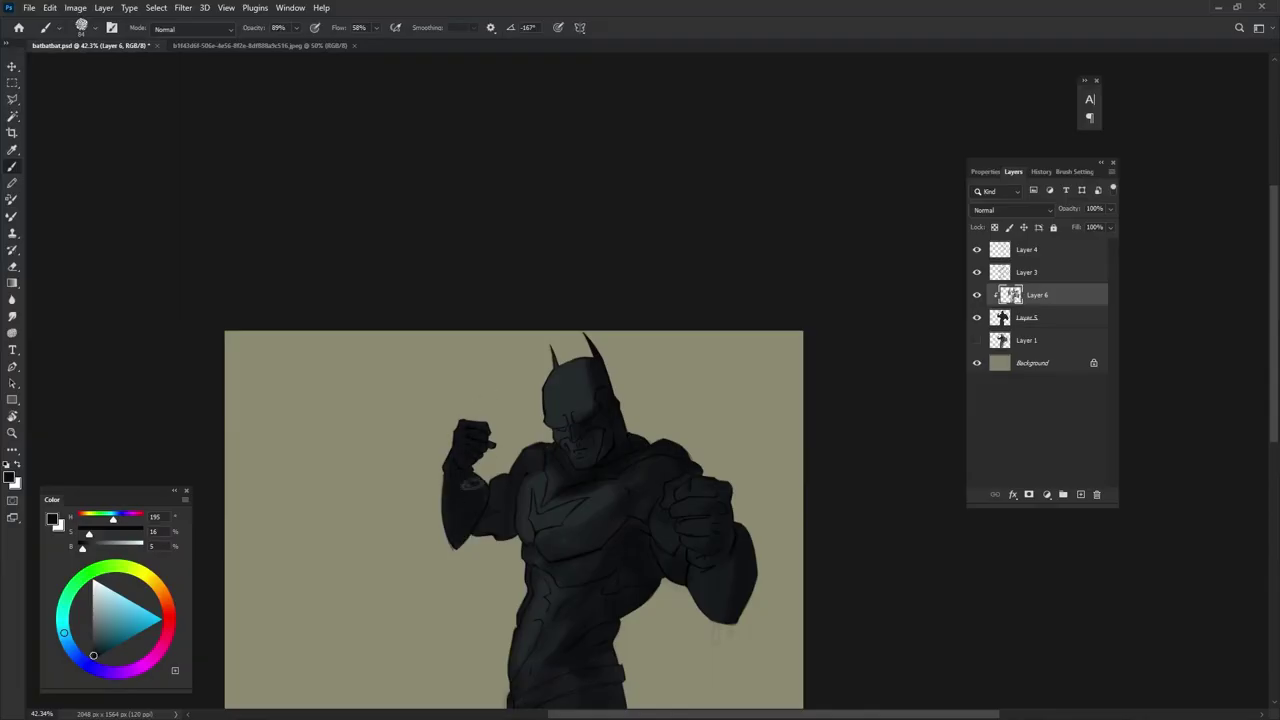
# - Darken the top of the cowl with near-black, then pick a brown skin colour
pyautogui.scroll(3, 660, 412)
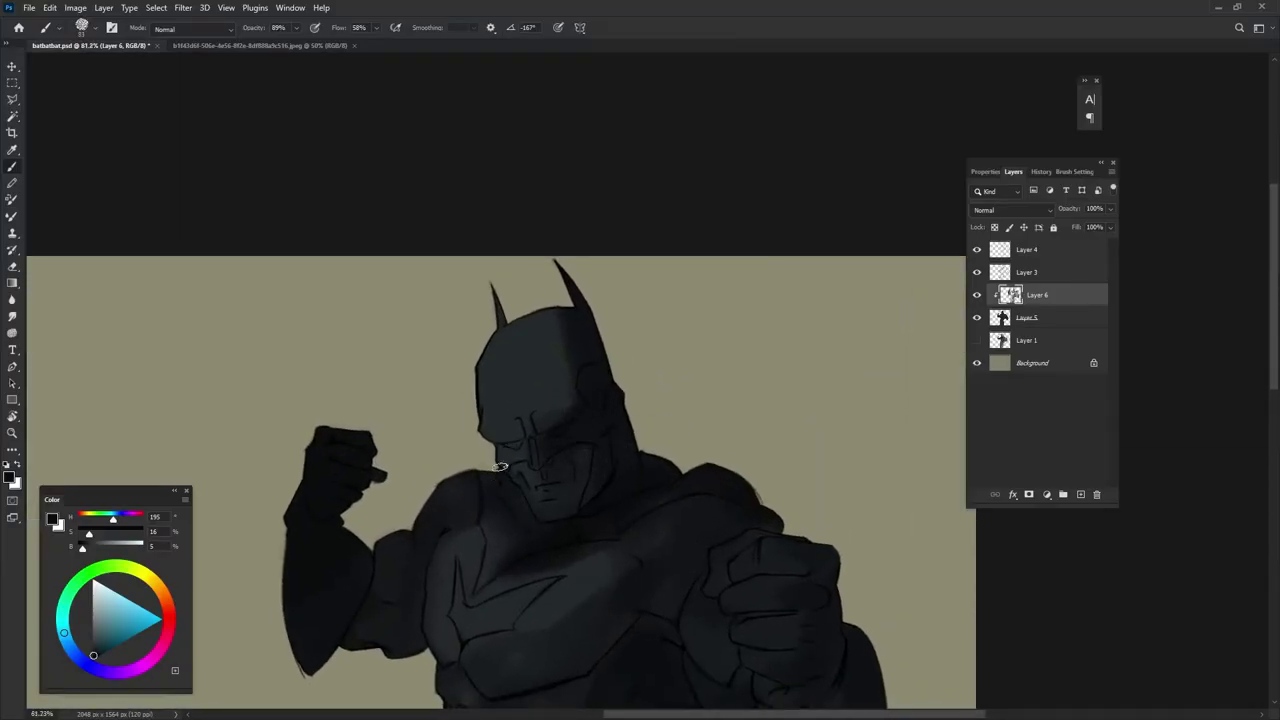
pyautogui.moveTo(500, 466); pyautogui.dragTo(510, 286)
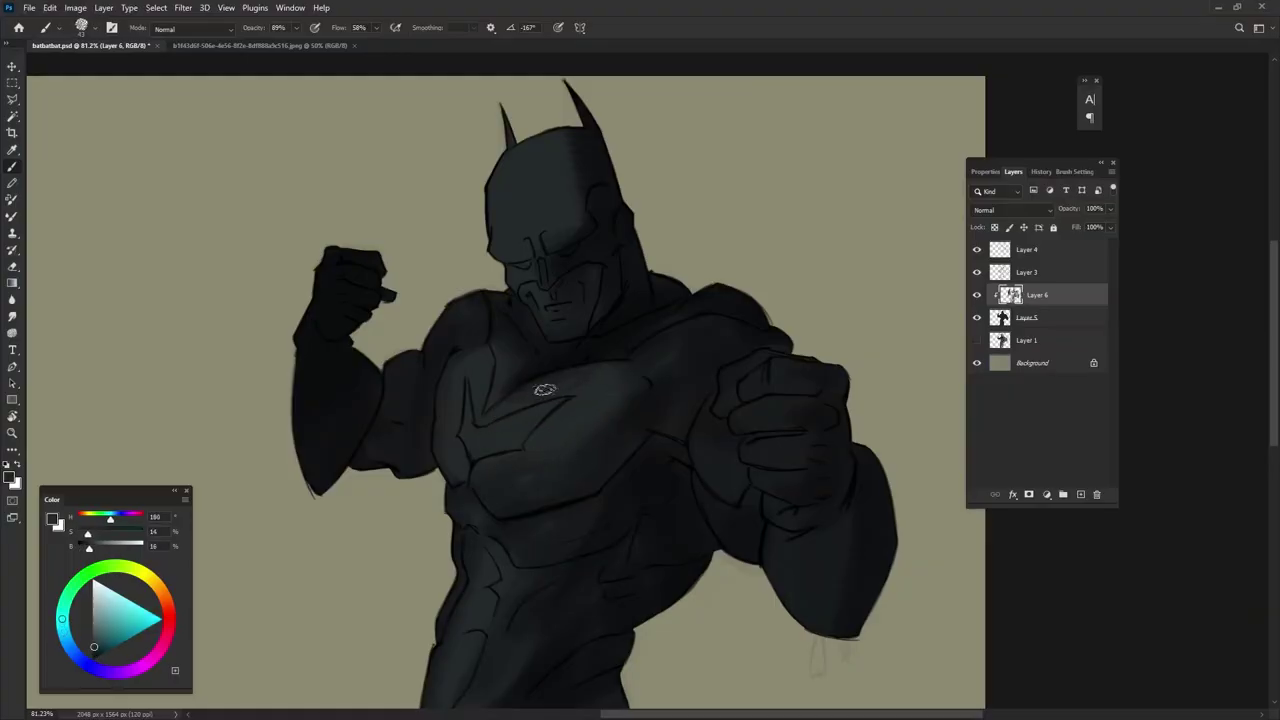
pyautogui.keyDown('alt'); pyautogui.click(544, 389); pyautogui.keyUp('alt')
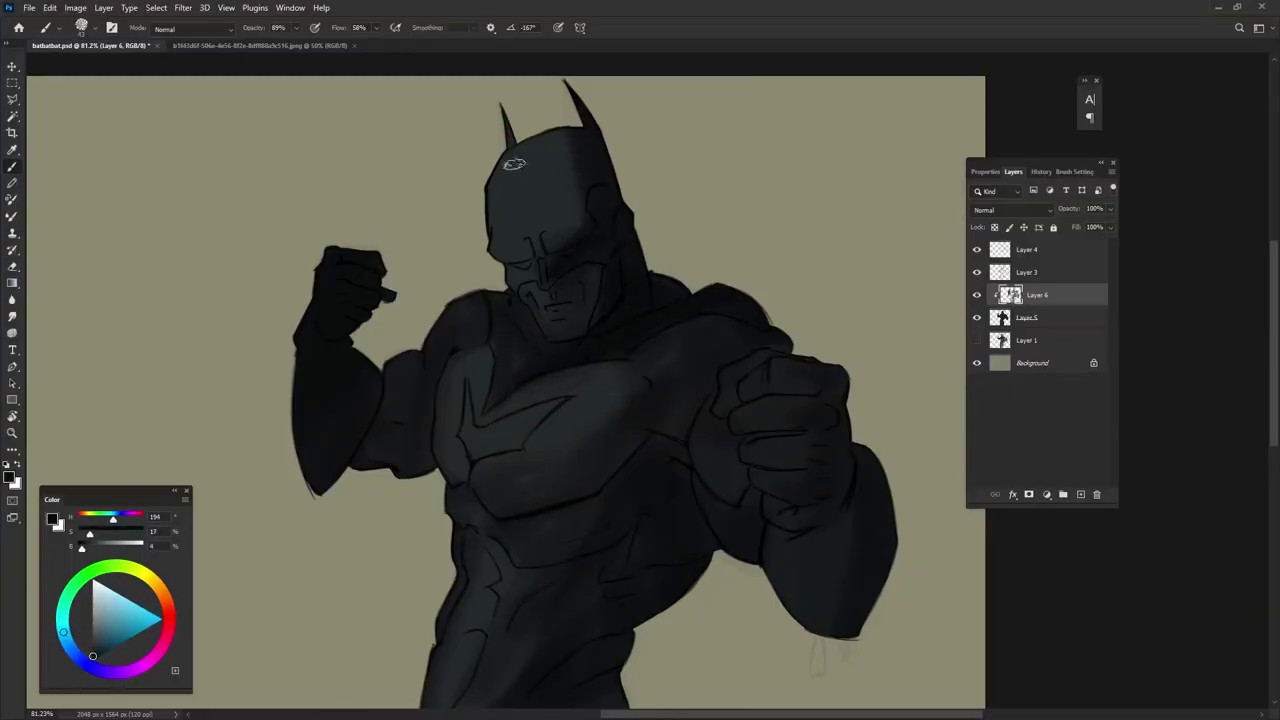
pyautogui.moveTo(513, 163); pyautogui.dragTo(500, 243)
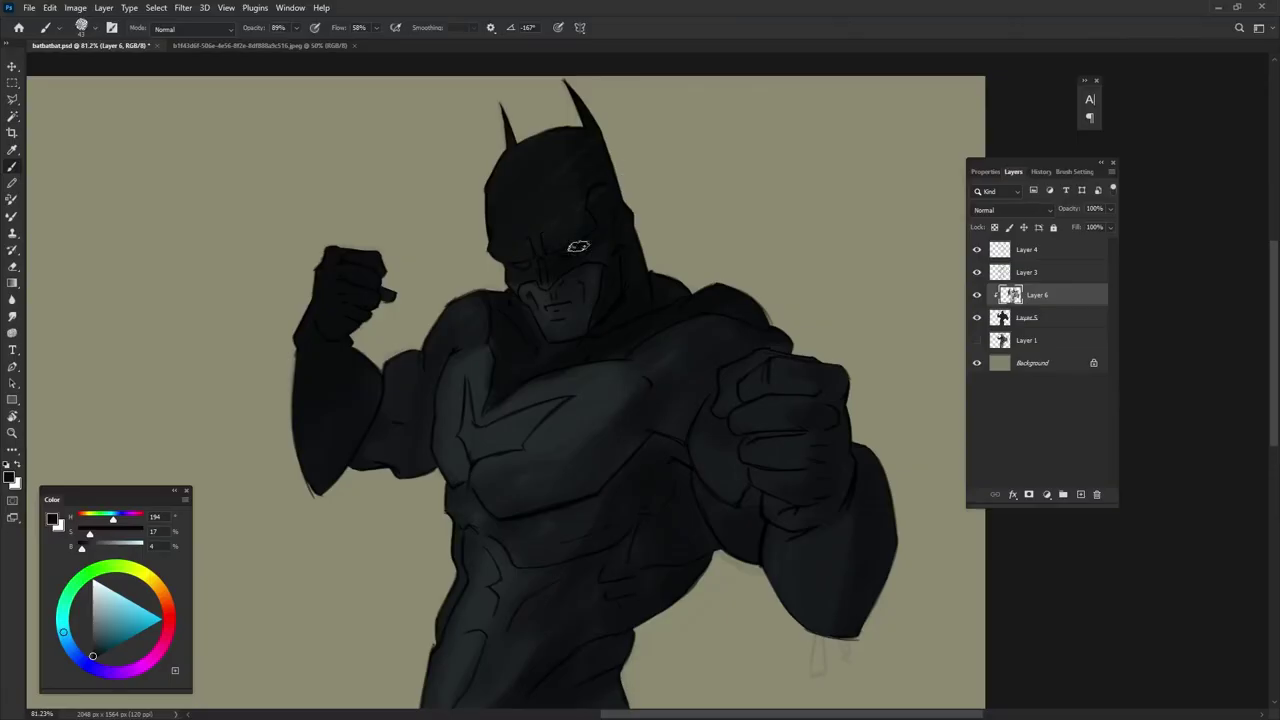
pyautogui.click(160, 589)
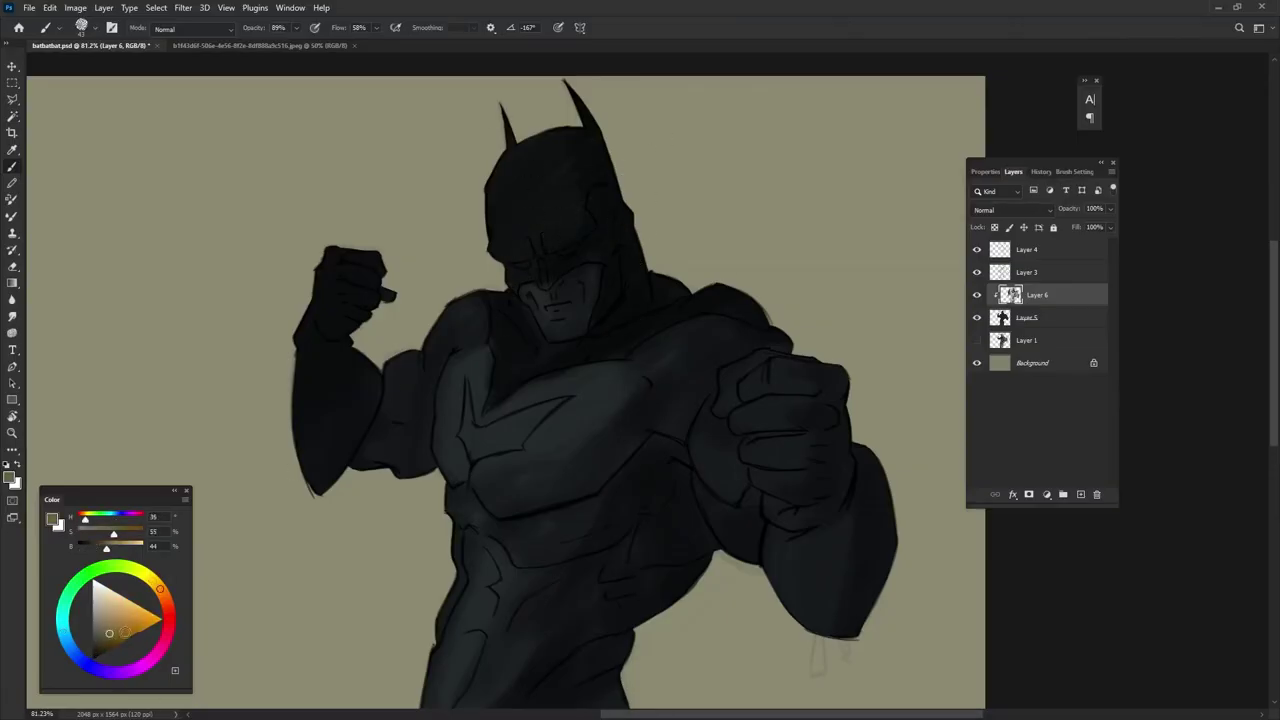
# - Pick a brown skin tone and paint the jaw and cheeks below the cowl
pyautogui.click(127, 634)
pyautogui.moveTo(551, 299)
pyautogui.mouseDown()
pyautogui.moveTo(540, 320)
pyautogui.moveTo(585, 275)
pyautogui.moveTo(585, 310)
pyautogui.moveTo(545, 335)
pyautogui.mouseUp()
pyautogui.keyDown('alt'); pyautogui.scroll(4, 578, 198); pyautogui.keyUp('alt')
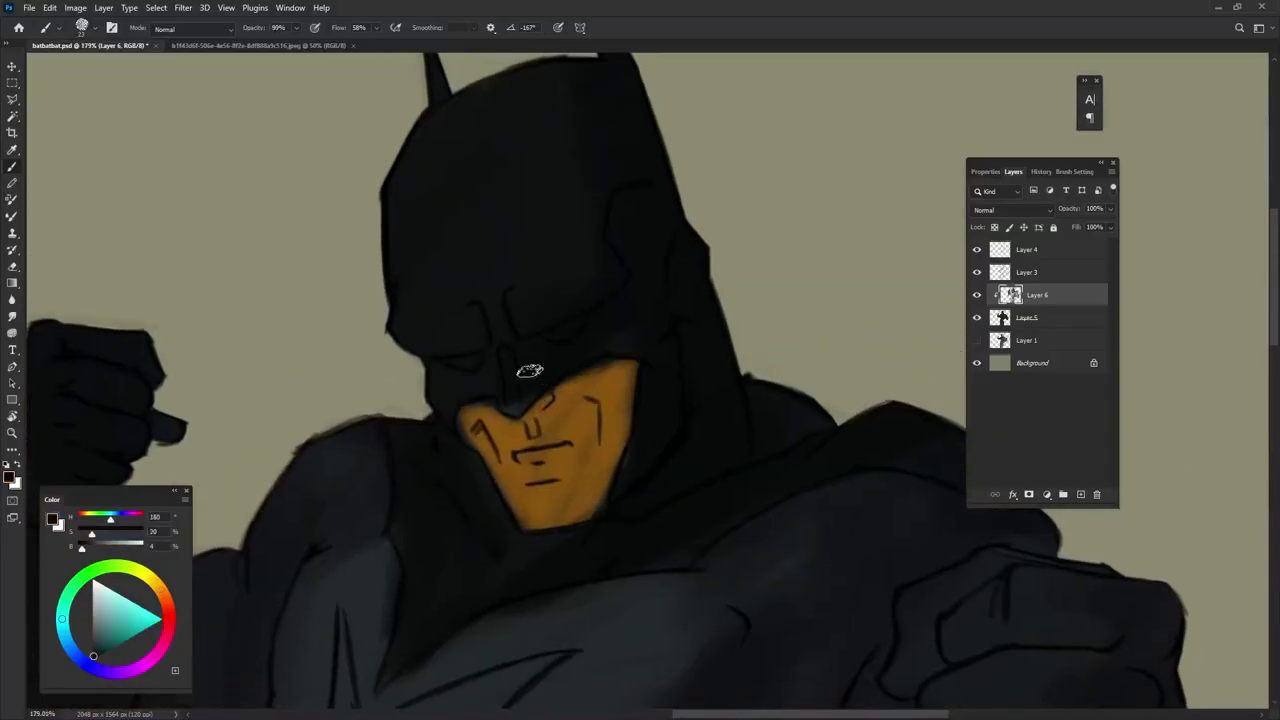
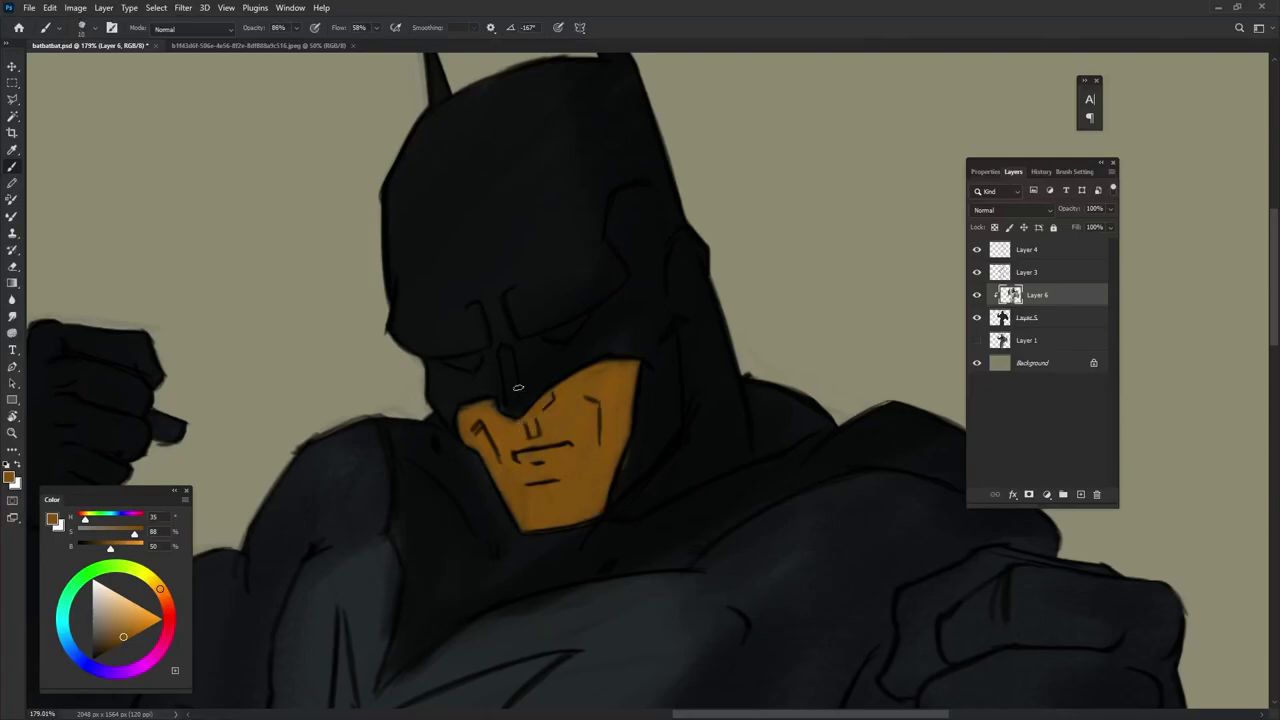
# - Deepen the orange shading on the right cheek, jaw and around the mouth
pyautogui.press(']')
pyautogui.keyDown('alt'); pyautogui.click(588, 410); pyautogui.keyUp('alt')
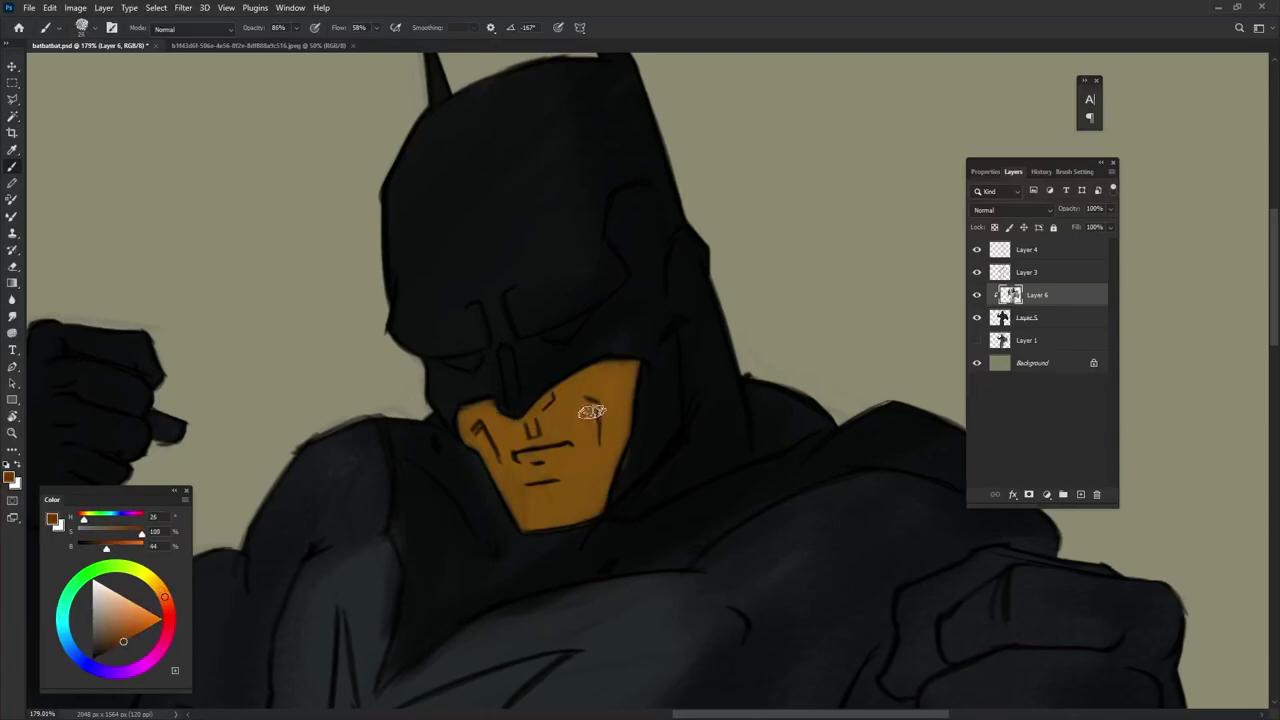
pyautogui.moveTo(591, 411); pyautogui.dragTo(600, 480)
pyautogui.moveTo(560, 395)
pyautogui.mouseDown()
pyautogui.moveTo(625, 380)
pyautogui.moveTo(625, 460)
pyautogui.mouseUp()
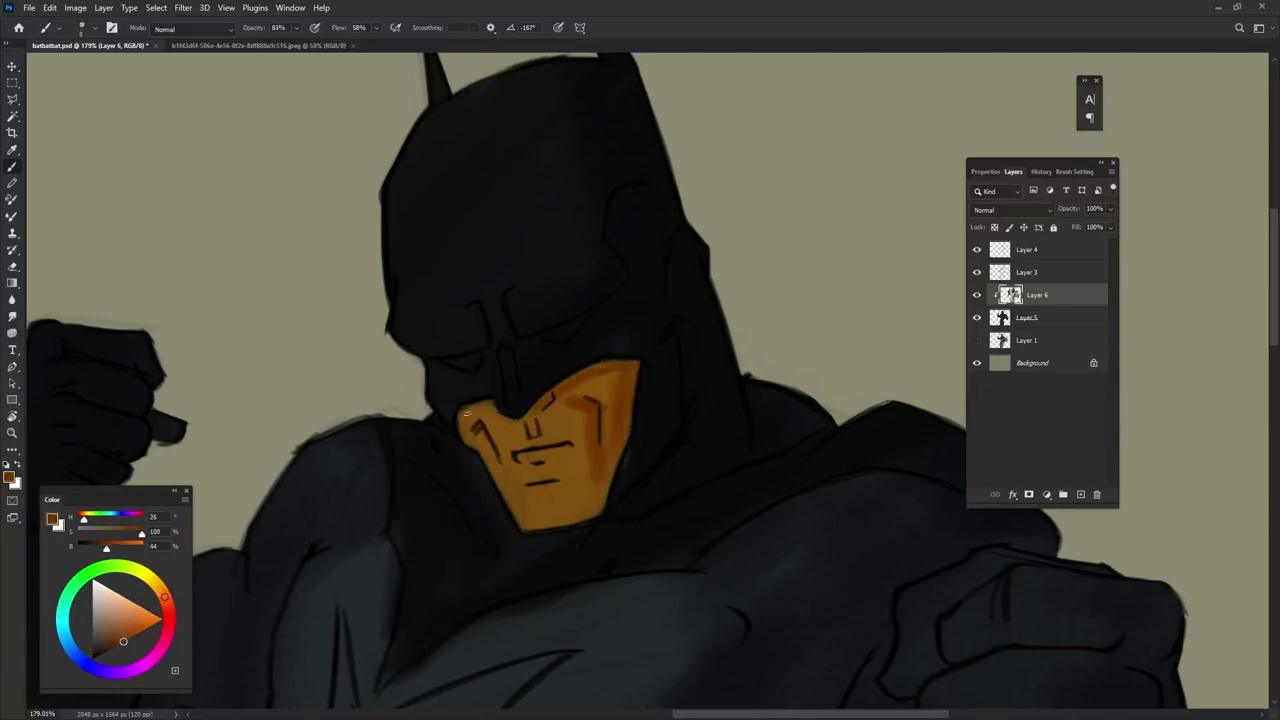
pyautogui.moveTo(522, 466)
pyautogui.mouseDown()
pyautogui.moveTo(592, 490)
pyautogui.moveTo(580, 380)
pyautogui.moveTo(605, 450)
pyautogui.mouseUp()
pyautogui.moveTo(585, 425); pyautogui.dragTo(564, 459)
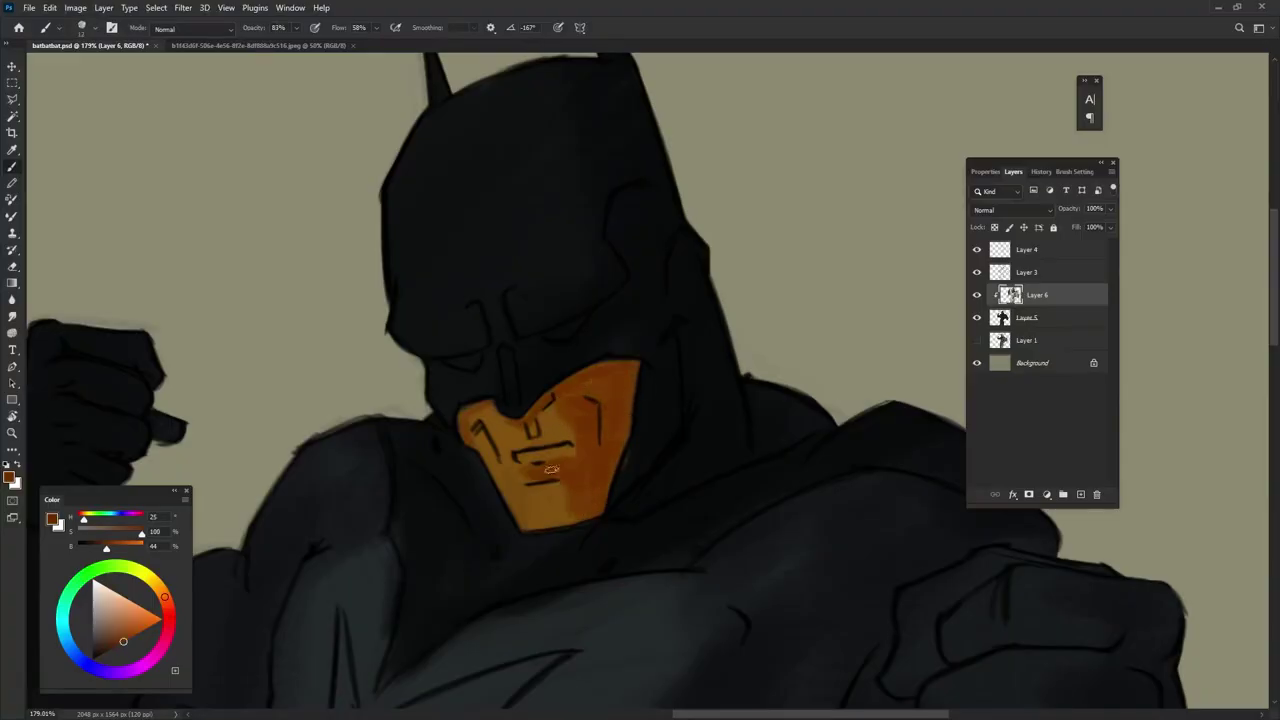
# - Lighten the chin with paler orange and paint a pale grey highlight in the cowl's eye
pyautogui.keyDown('alt'); pyautogui.click(553, 420); pyautogui.keyUp('alt')
pyautogui.keyDown('alt'); pyautogui.click(577, 397); pyautogui.keyUp('alt')
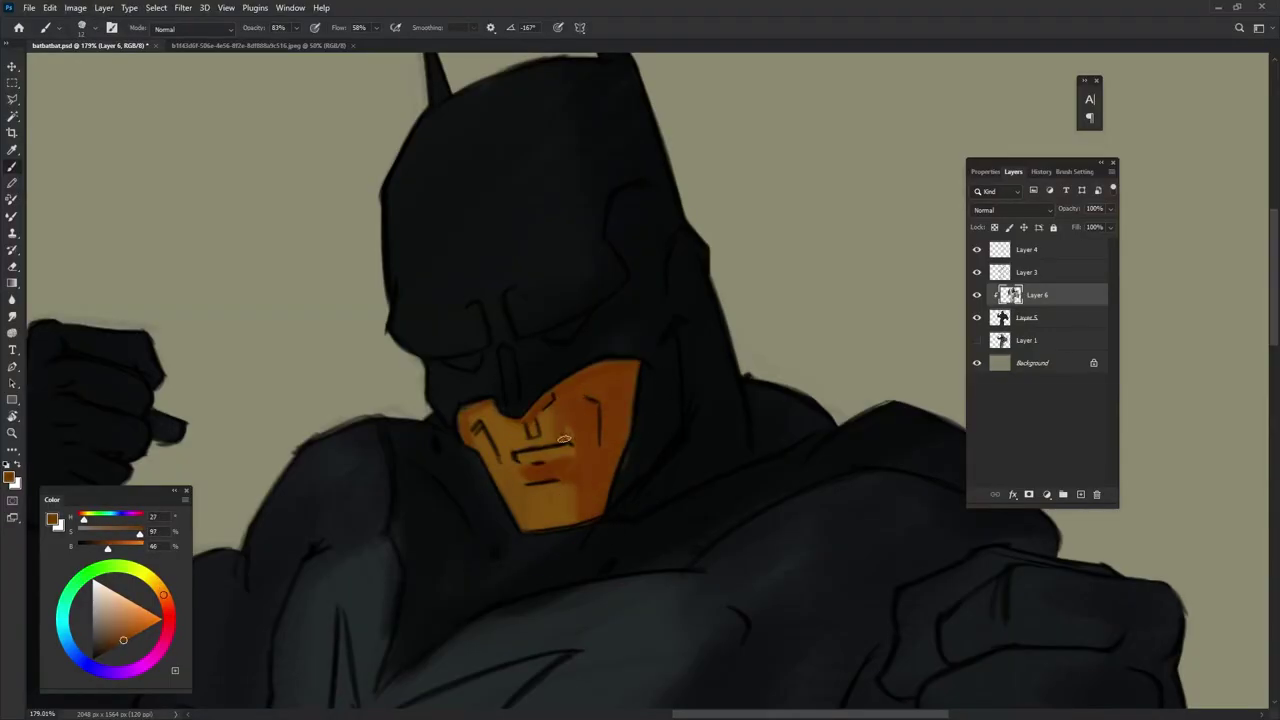
pyautogui.keyDown('alt'); pyautogui.click(570, 445); pyautogui.keyUp('alt')
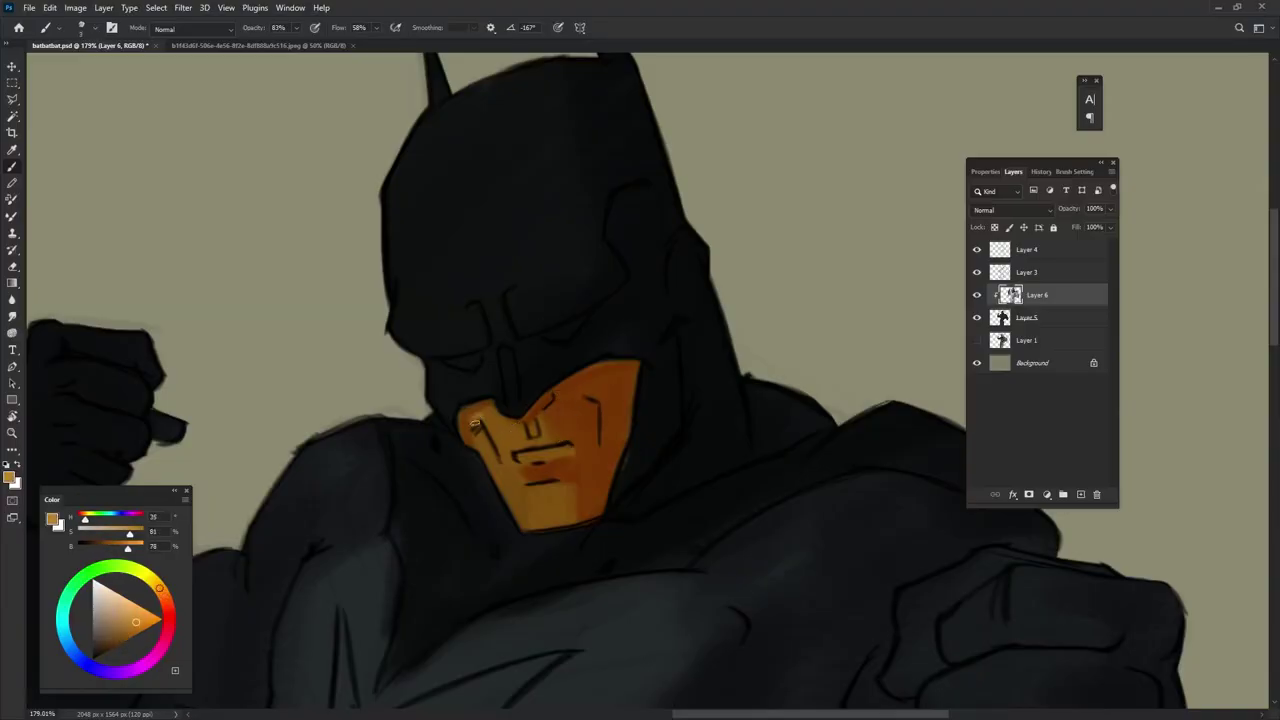
pyautogui.moveTo(538, 498); pyautogui.dragTo(548, 522)
pyautogui.keyDown('alt'); pyautogui.click(607, 373); pyautogui.keyUp('alt')
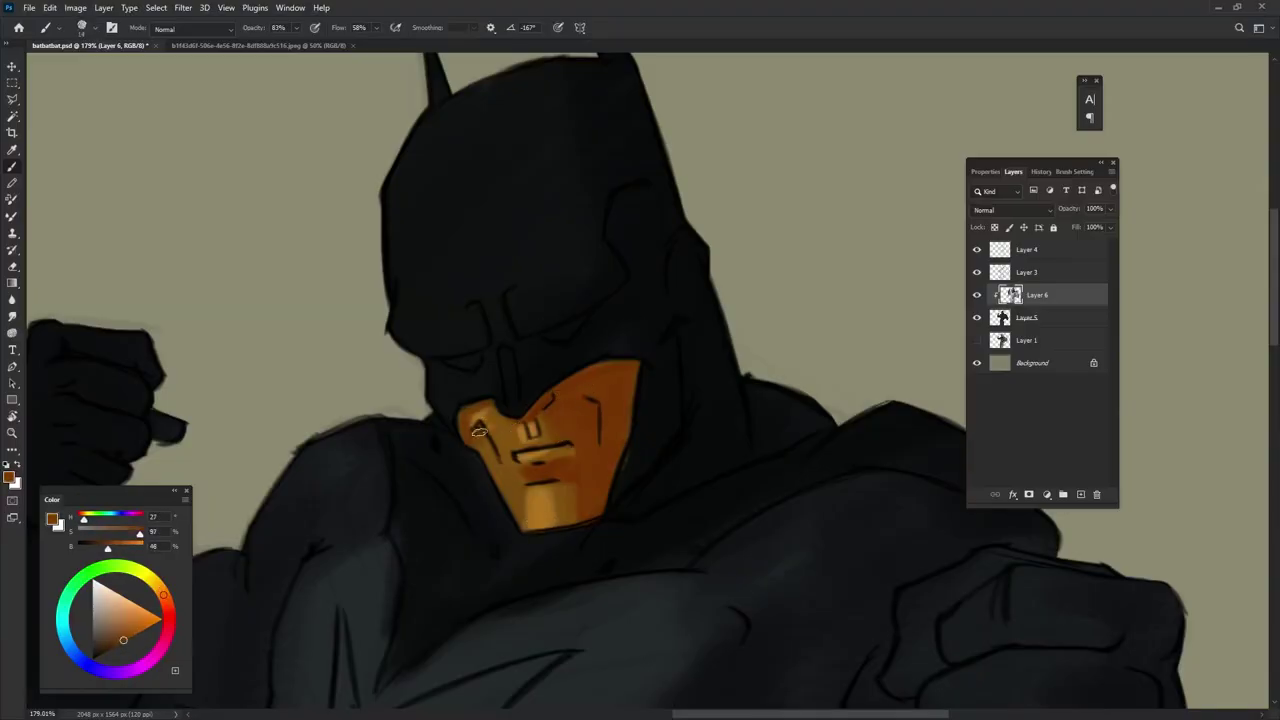
pyautogui.press('x')
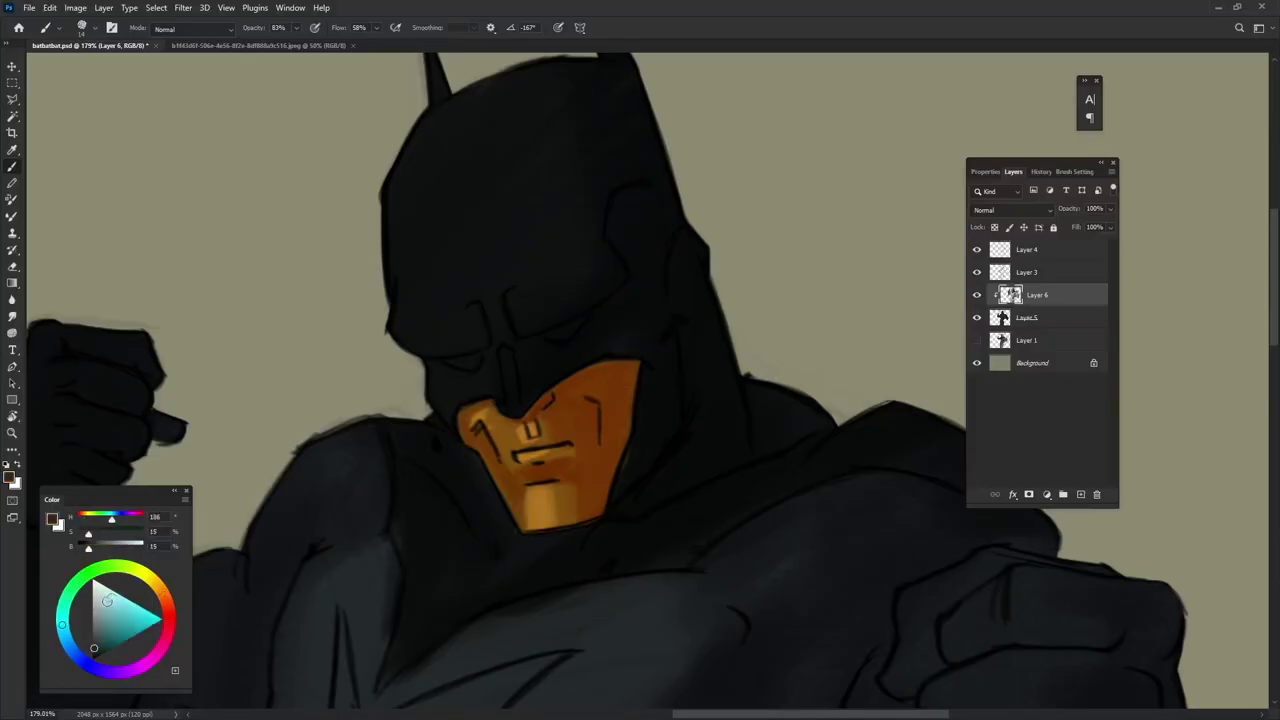
pyautogui.moveTo(546, 336)
pyautogui.mouseDown()
pyautogui.moveTo(582, 323)
pyautogui.moveTo(528, 334)
pyautogui.mouseUp()
pyautogui.rightClick(582, 323)
# - Sample and adjust dark brown and tan ochre tones for the face
pyautogui.keyDown('alt'); pyautogui.click(545, 342); pyautogui.keyUp('alt')
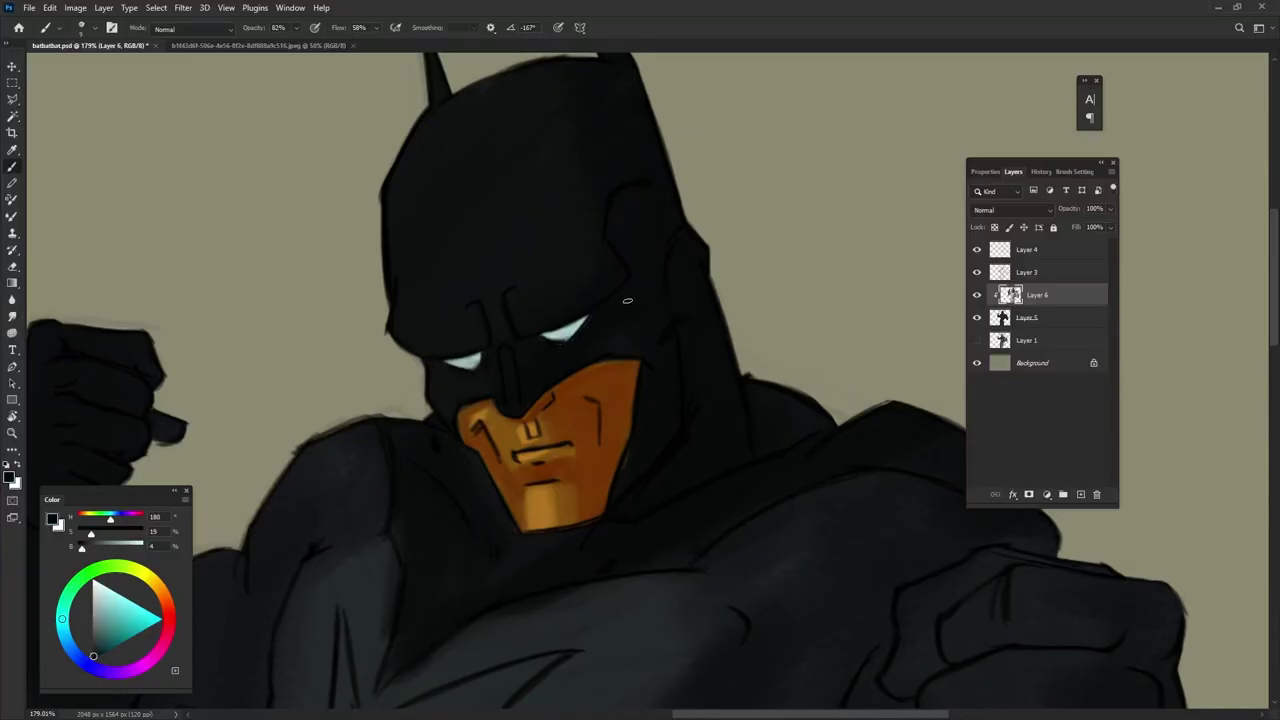
pyautogui.click(164, 596)
pyautogui.click(113, 647)
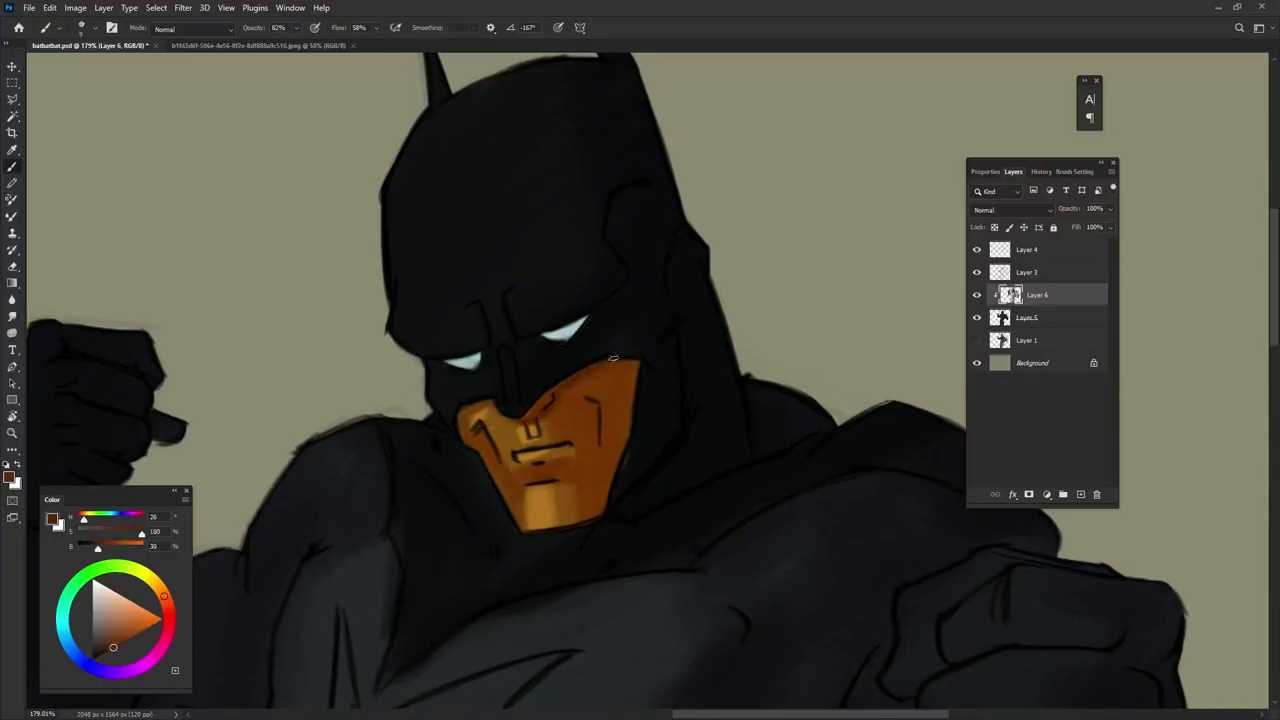
pyautogui.click(107, 651)
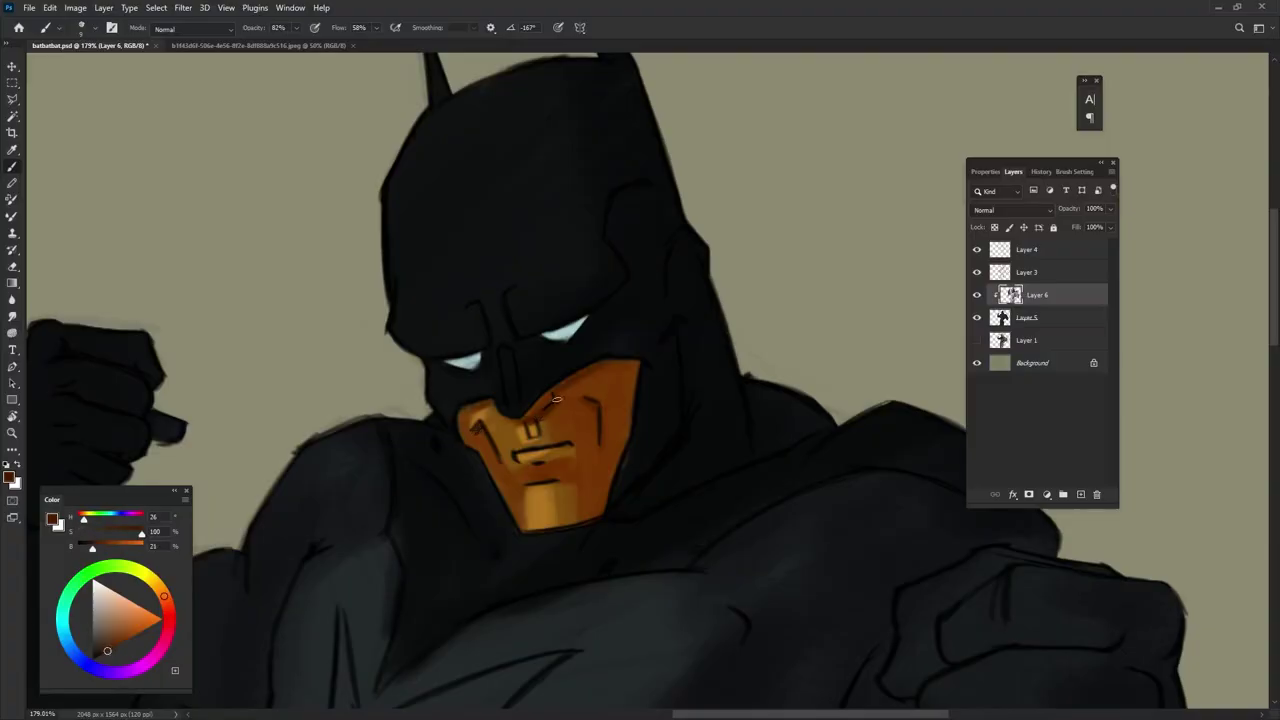
pyautogui.keyDown('alt'); pyautogui.click(603, 402); pyautogui.keyUp('alt')
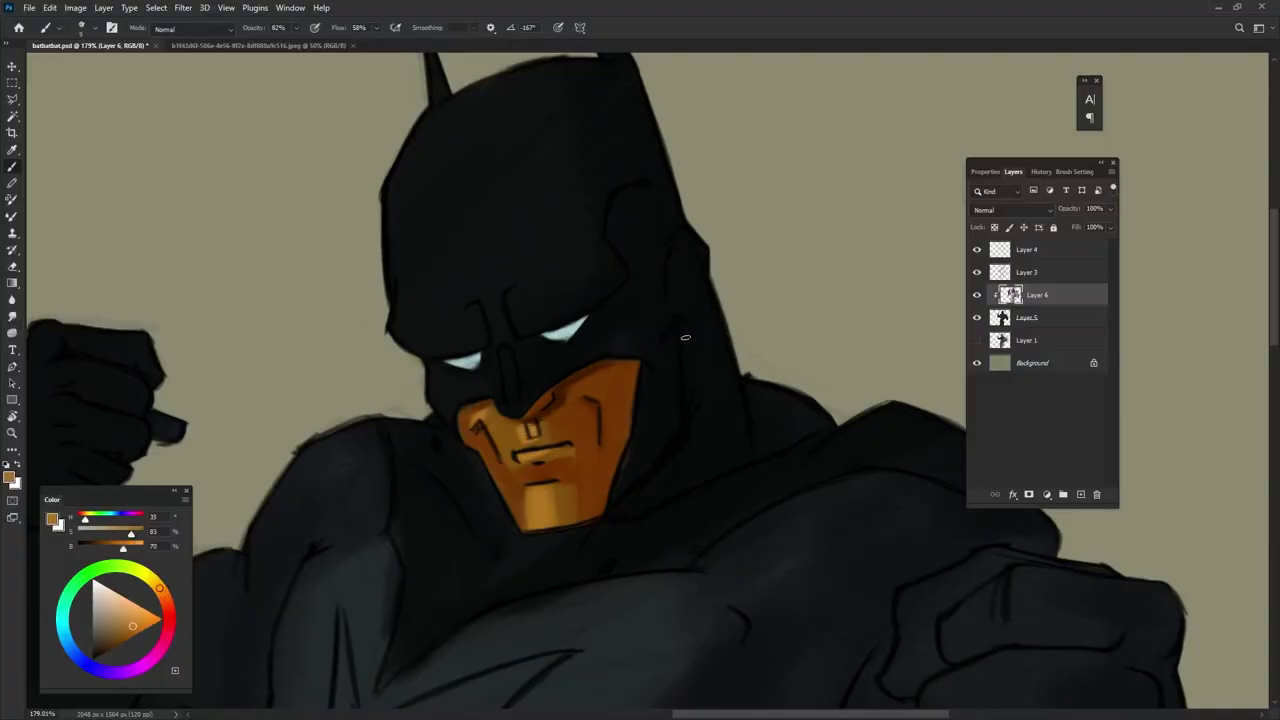
pyautogui.keyDown('alt'); pyautogui.click(576, 471); pyautogui.keyUp('alt')
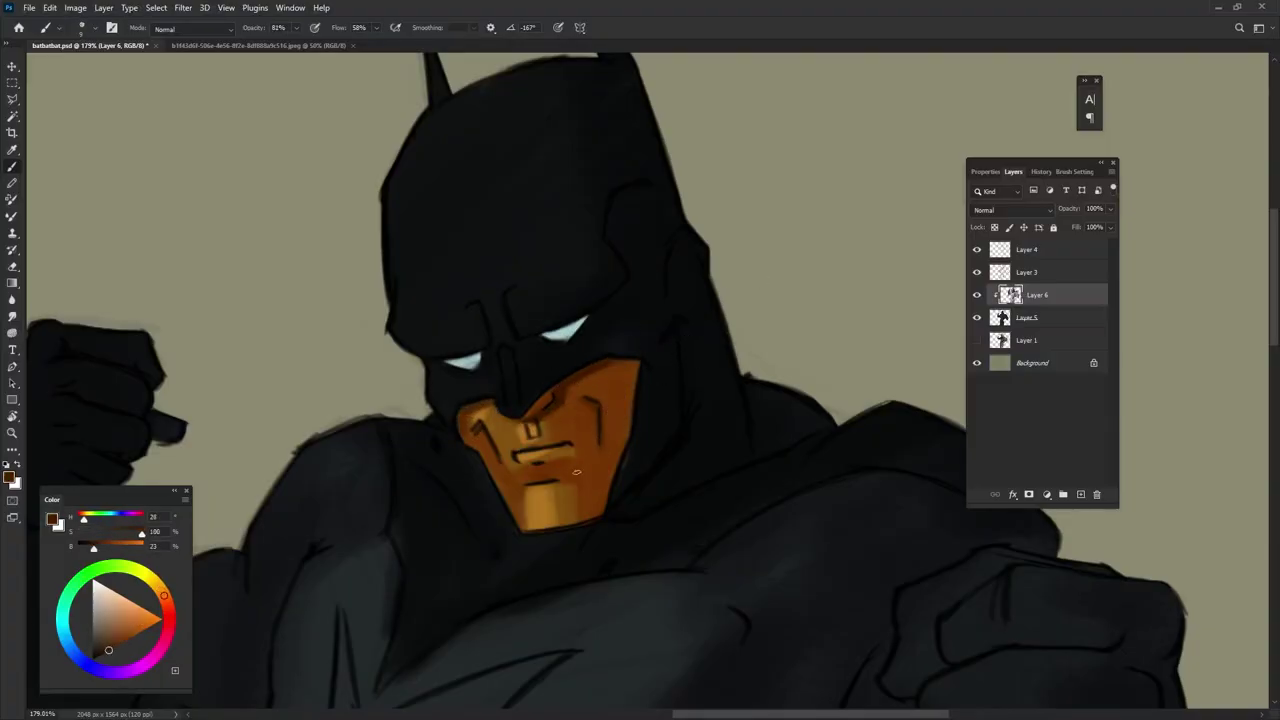
pyautogui.keyDown('alt'); pyautogui.click(549, 461); pyautogui.keyUp('alt')
# - Brush light grey highlights down the cowl's left side and nose bridge
pyautogui.keyDown('alt'); pyautogui.click(366, 549); pyautogui.keyUp('alt')
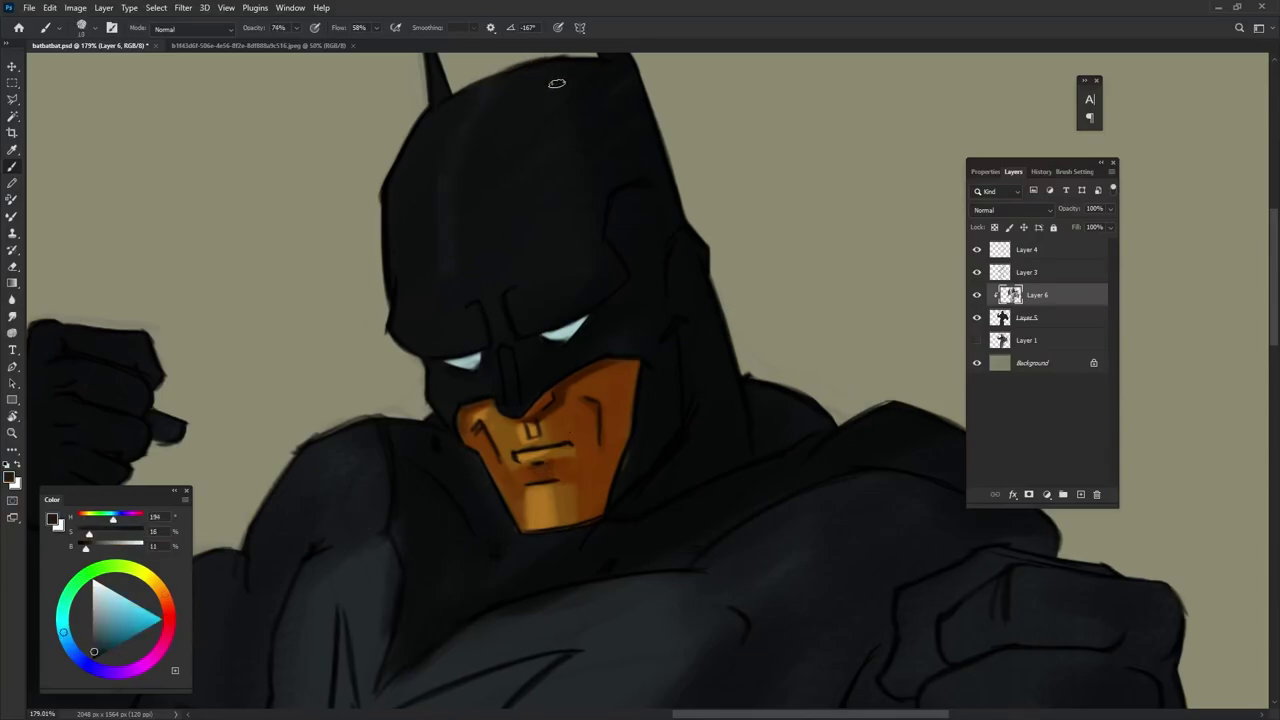
pyautogui.moveTo(447, 272); pyautogui.dragTo(440, 148)
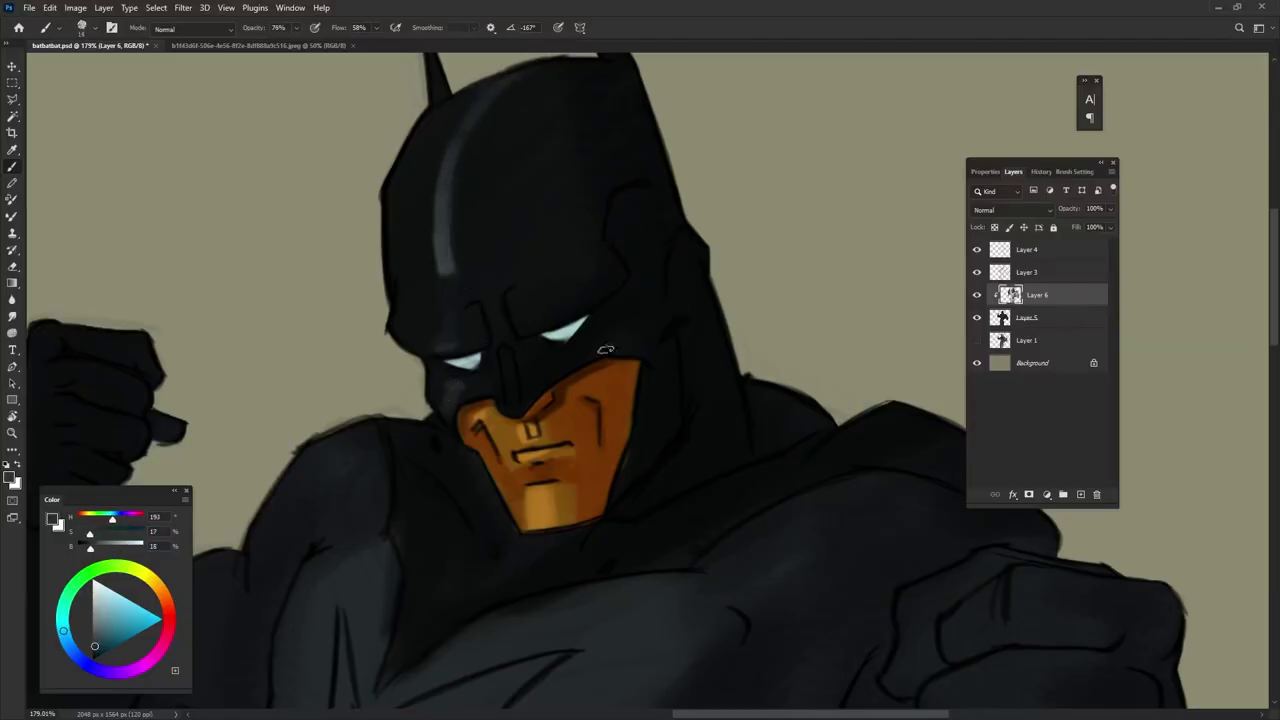
pyautogui.moveTo(506, 356); pyautogui.dragTo(516, 404)
pyautogui.keyDown('alt'); pyautogui.click(541, 268); pyautogui.keyUp('alt')
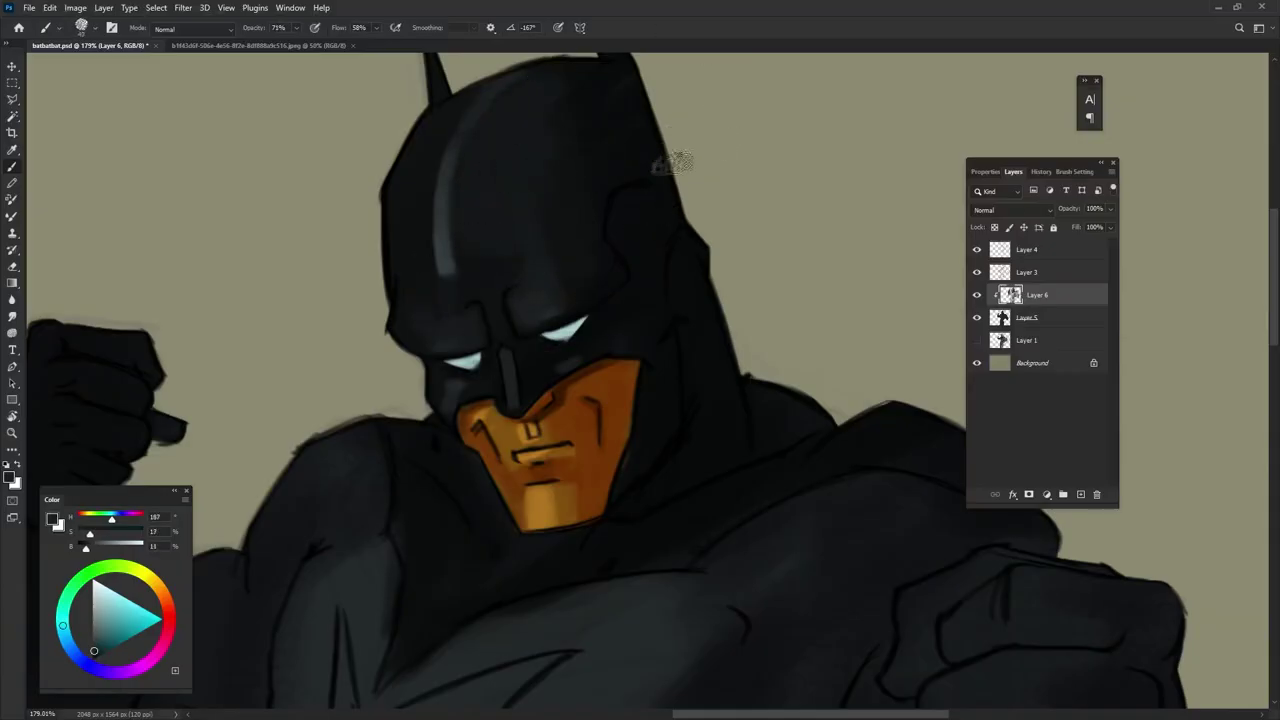
# - Darken the edge between cowl and shoulder with pure black (brightness 0)
pyautogui.scroll(2, 660, 240)
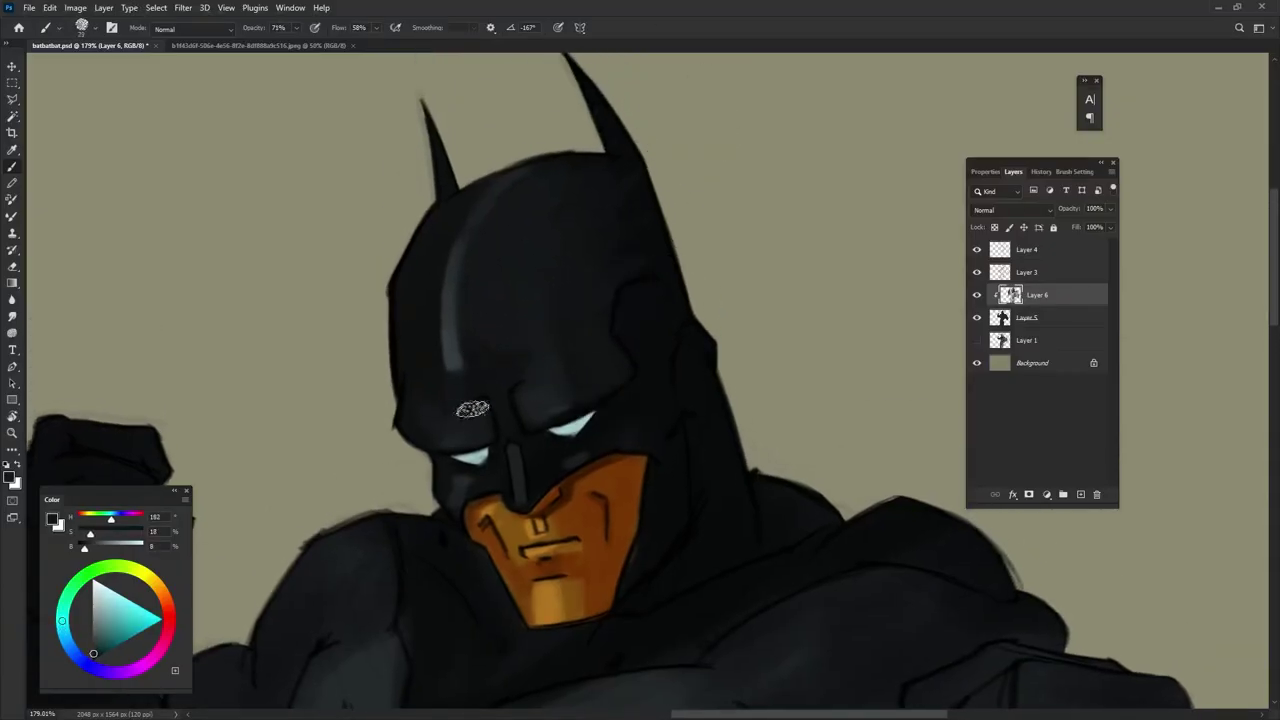
pyautogui.moveTo(683, 378); pyautogui.dragTo(643, 343)
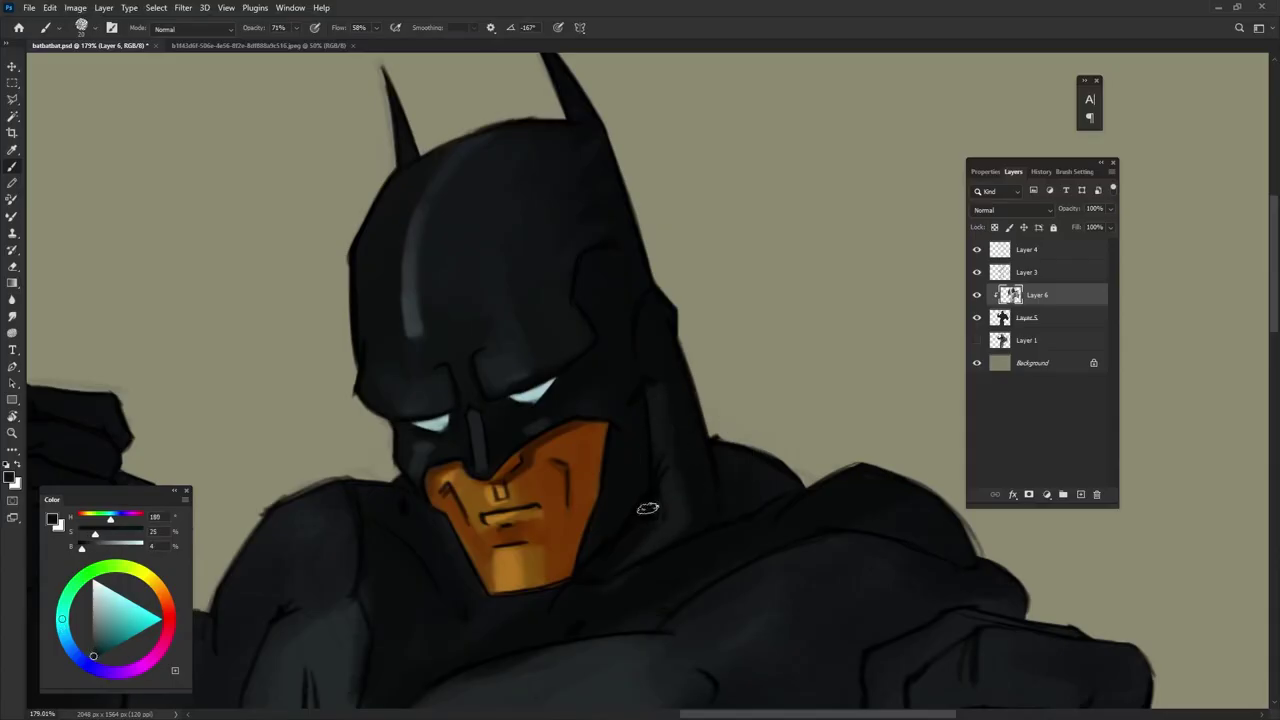
pyautogui.scroll(-2, 491, 265)
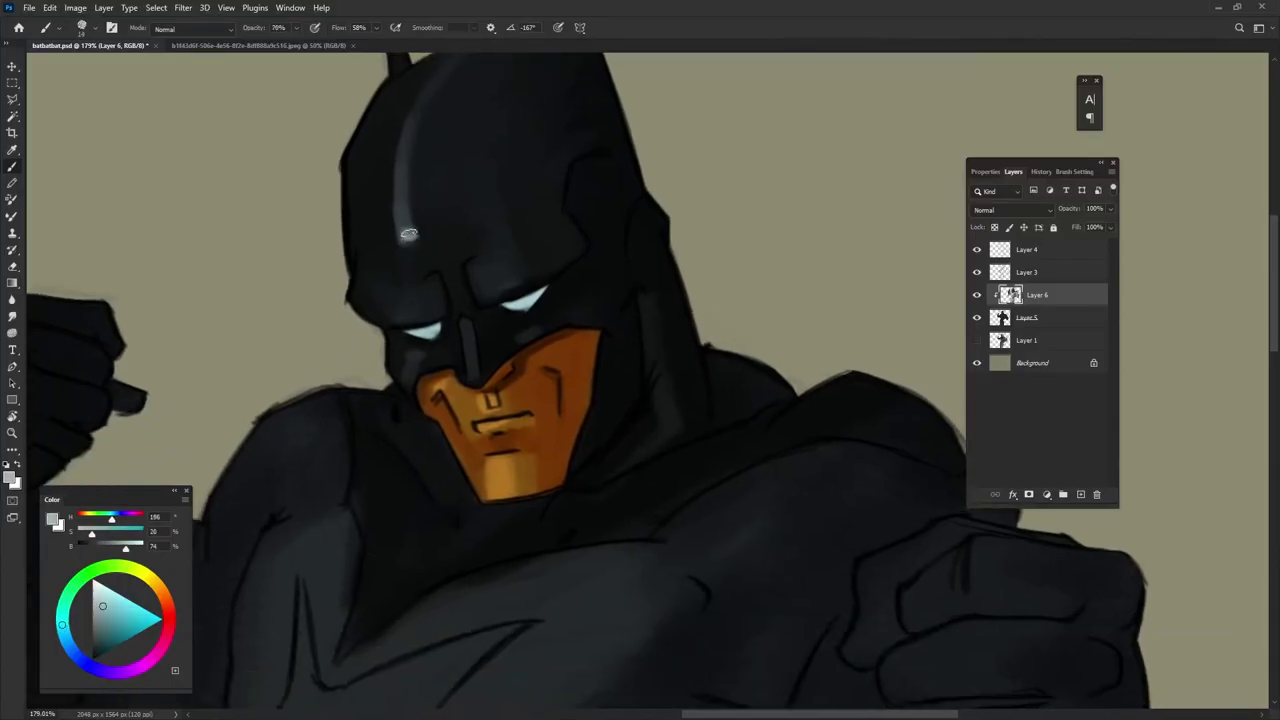
pyautogui.scroll(-2, 831, 420)
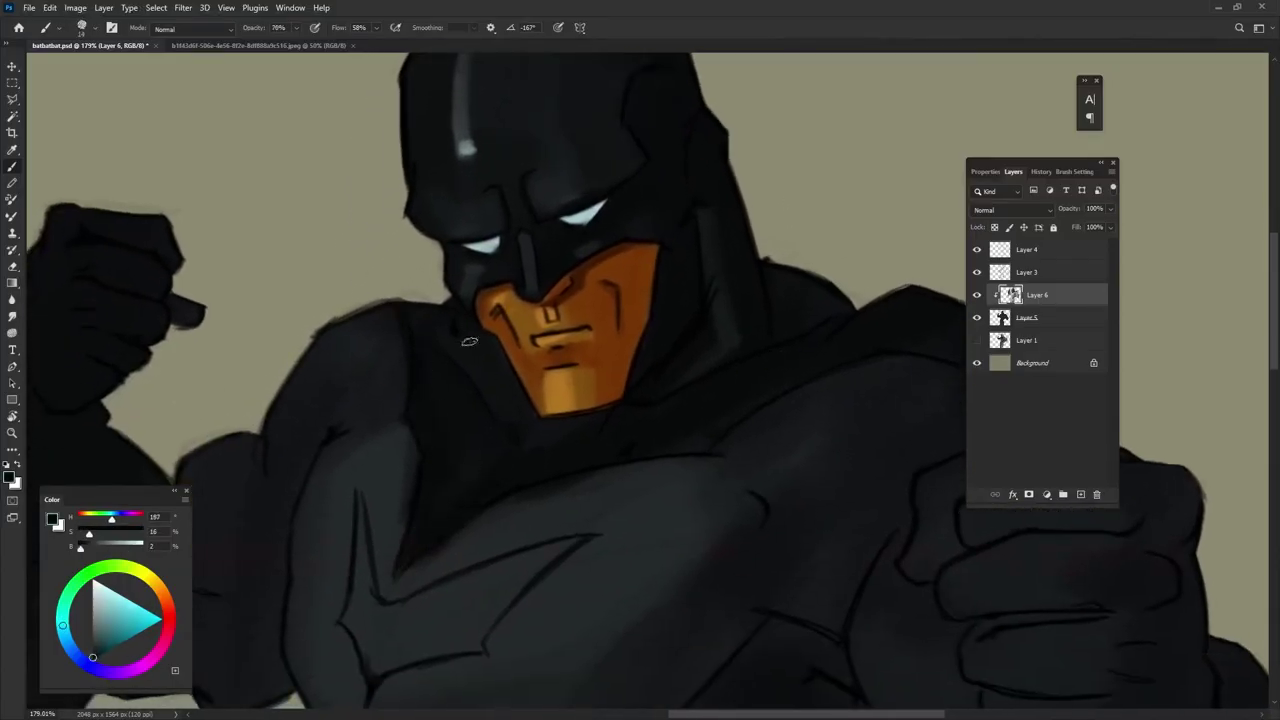
pyautogui.keyDown('alt'); pyautogui.click(699, 297); pyautogui.keyUp('alt')
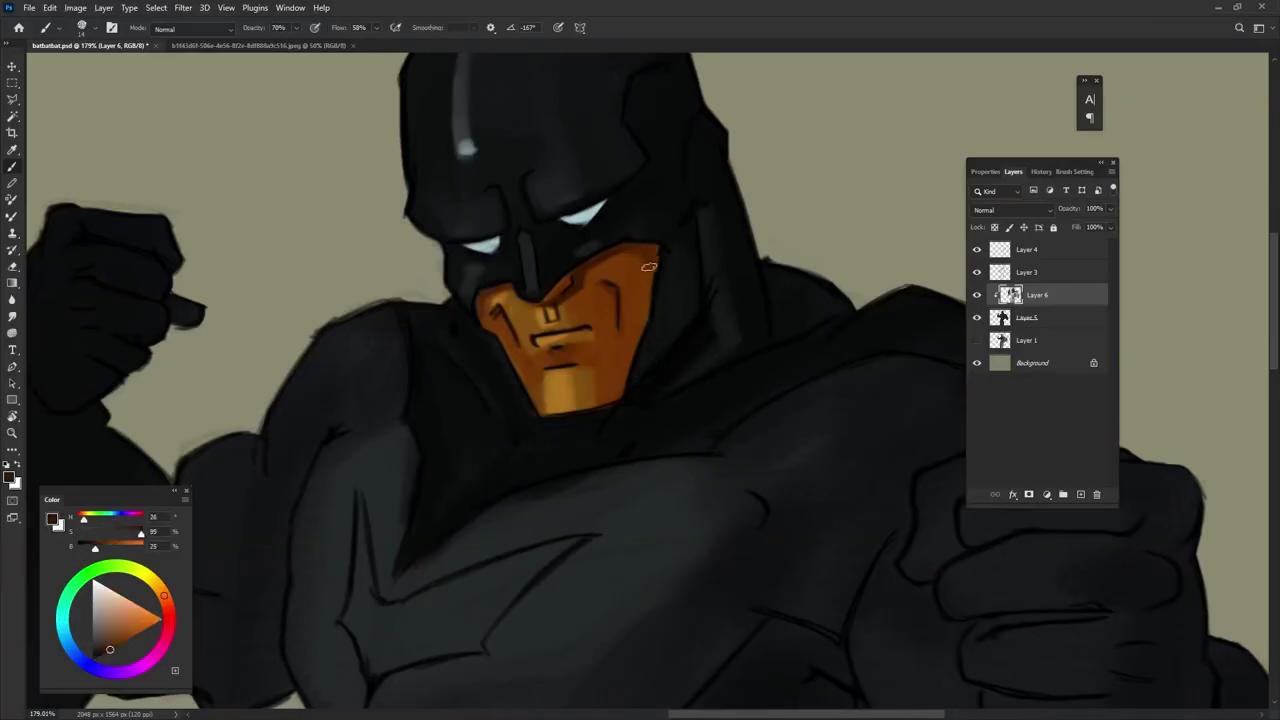
pyautogui.keyDown('alt'); pyautogui.click(666, 270); pyautogui.keyUp('alt')
pyautogui.moveTo(83, 547); pyautogui.dragTo(69, 560)
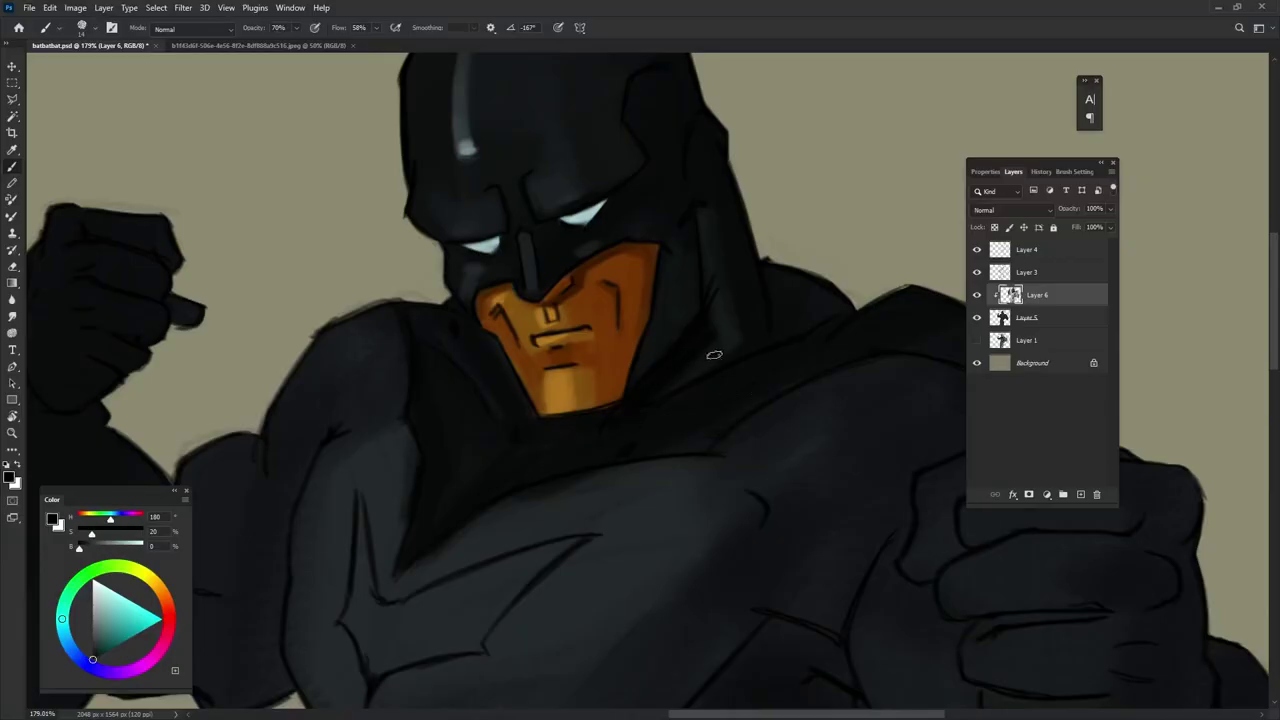
pyautogui.moveTo(714, 355); pyautogui.dragTo(733, 342)
# - Zoom out to about 138% to show the head and shoulders
pyautogui.scroll(-3, 794, 363)
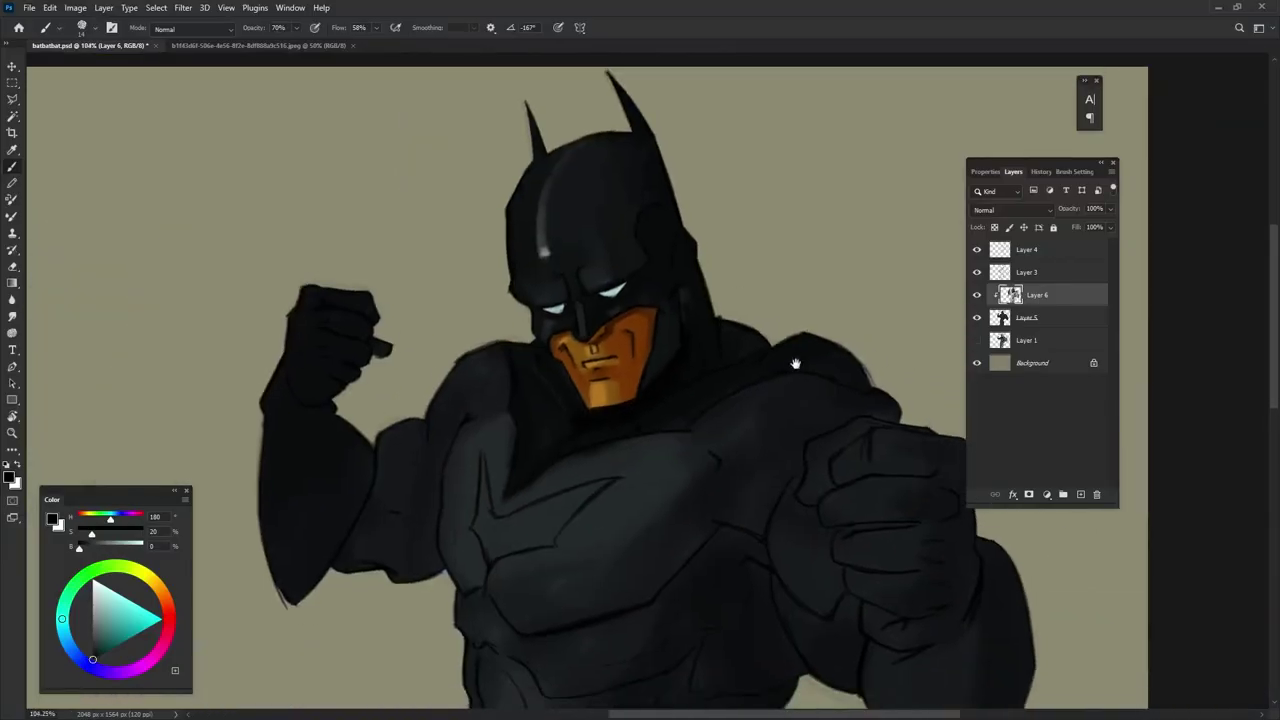
pyautogui.scroll(2, 708, 356)
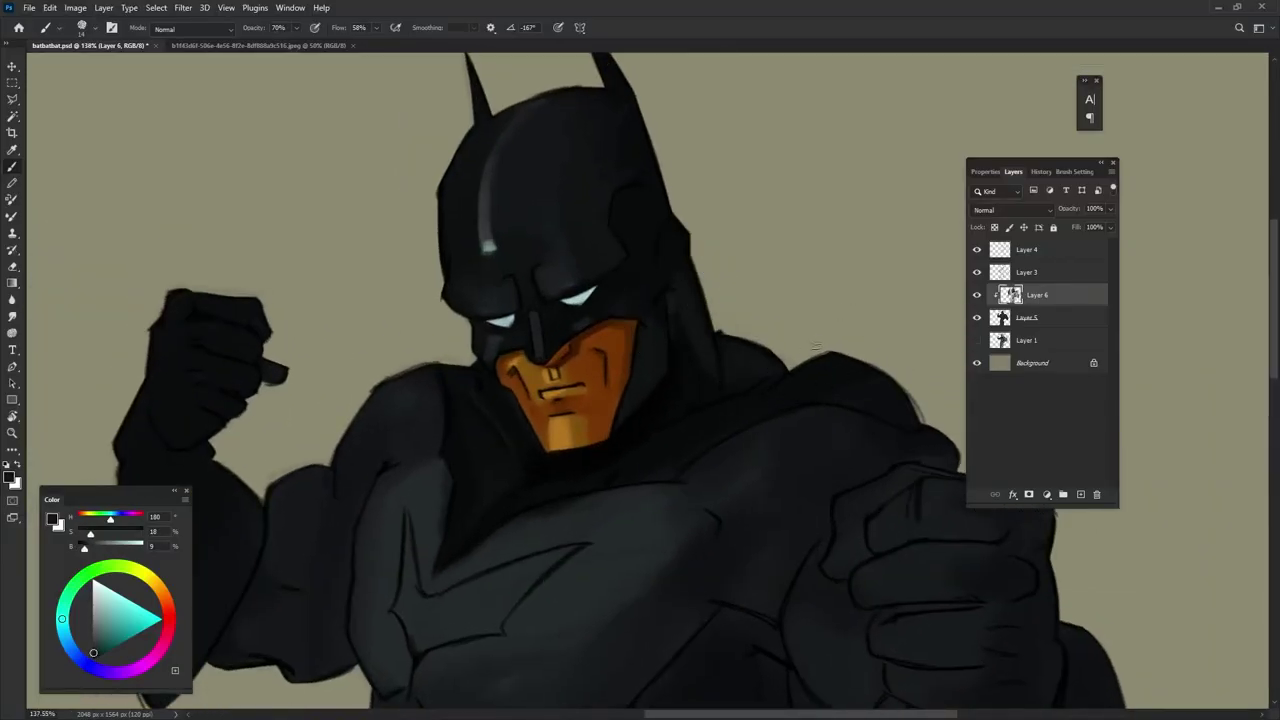
pyautogui.moveTo(815, 346); pyautogui.dragTo(833, 288)
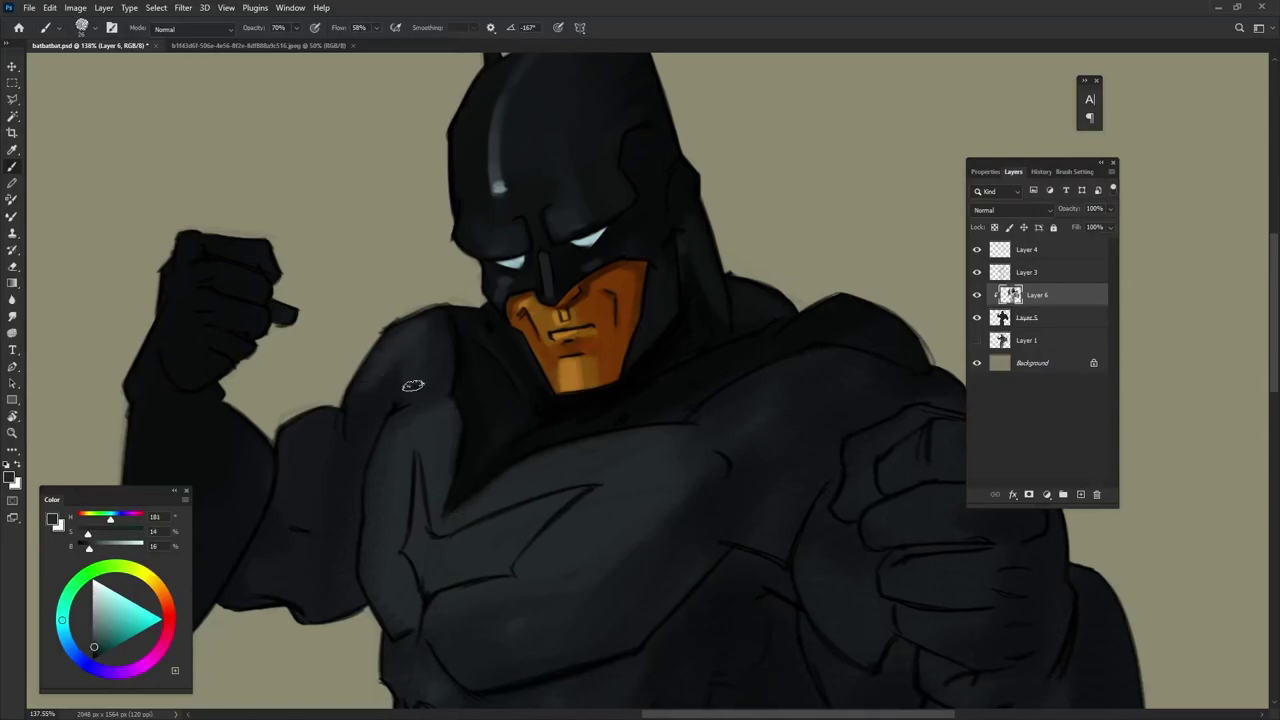
pyautogui.keyDown('alt'); pyautogui.click(393, 360); pyautogui.keyUp('alt')
# - Paint solid orange-yellow strokes filling out the bat emblem on Layer 6
pyautogui.moveTo(674, 392); pyautogui.dragTo(691, 292)
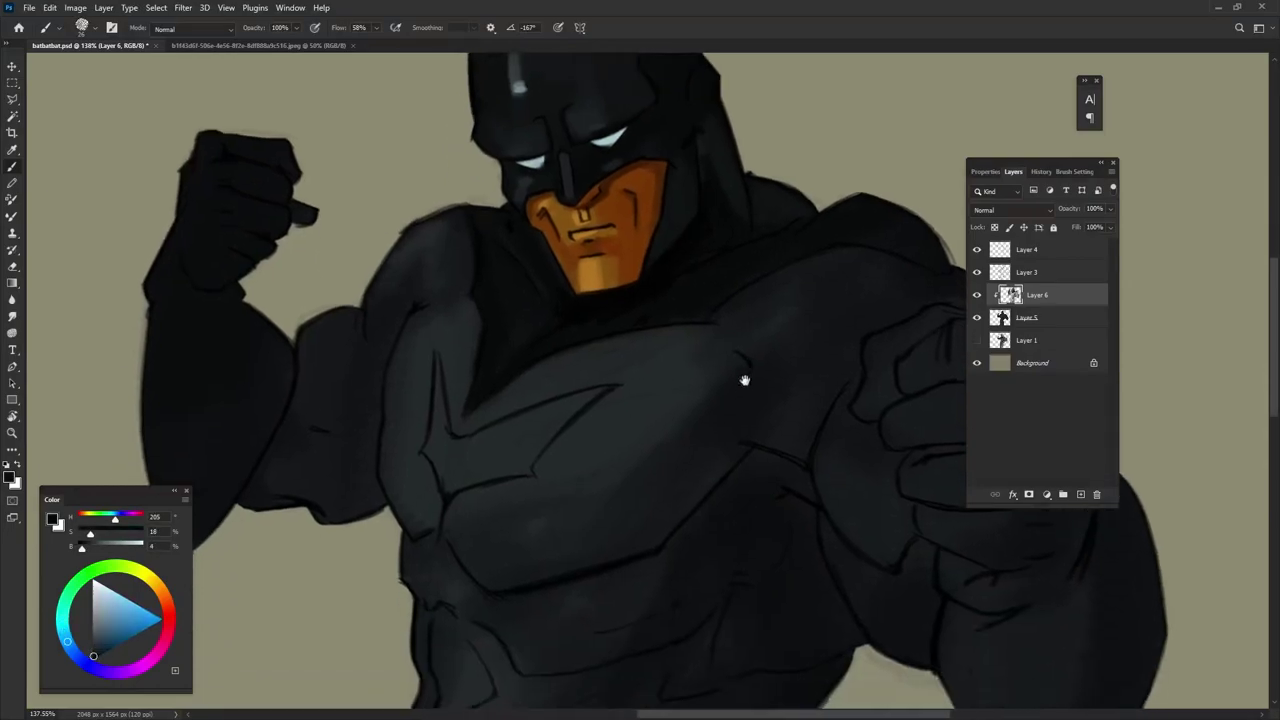
pyautogui.moveTo(443, 442); pyautogui.dragTo(450, 482)
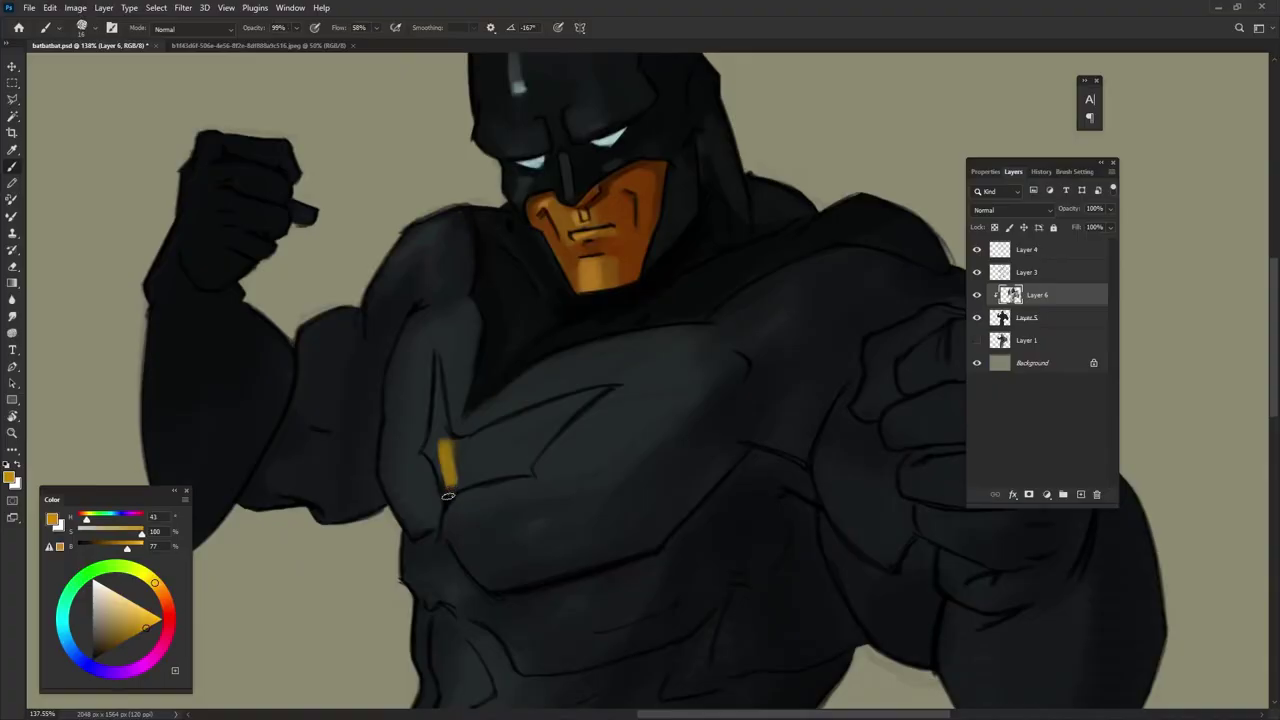
pyautogui.moveTo(437, 364)
pyautogui.mouseDown()
pyautogui.moveTo(448, 455)
pyautogui.moveTo(425, 452)
pyautogui.moveTo(598, 392)
pyautogui.moveTo(462, 478)
pyautogui.mouseUp()
pyautogui.rightClick(442, 474)
pyautogui.moveTo(540, 425); pyautogui.dragTo(455, 485)
pyautogui.scroll(-2, 527, 522)
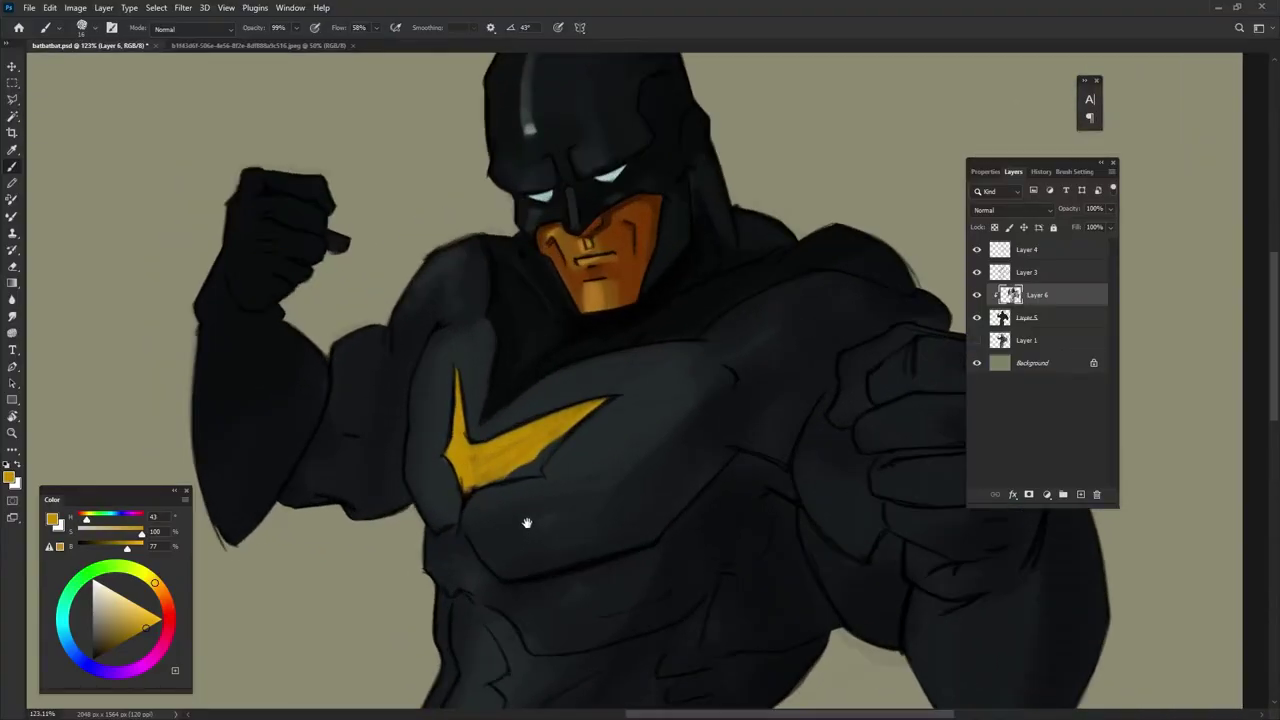
pyautogui.moveTo(527, 522)
pyautogui.mouseDown()
pyautogui.moveTo(600, 470)
pyautogui.moveTo(530, 518)
pyautogui.mouseUp()
pyautogui.scroll(2, 600, 470)
pyautogui.moveTo(598, 432)
pyautogui.mouseDown()
pyautogui.moveTo(591, 442)
pyautogui.moveTo(559, 389)
pyautogui.mouseUp()
# - Paint light blue-grey highlights along the shoulder and down the chest
pyautogui.keyDown('alt'); pyautogui.click(670, 342); pyautogui.keyUp('alt')
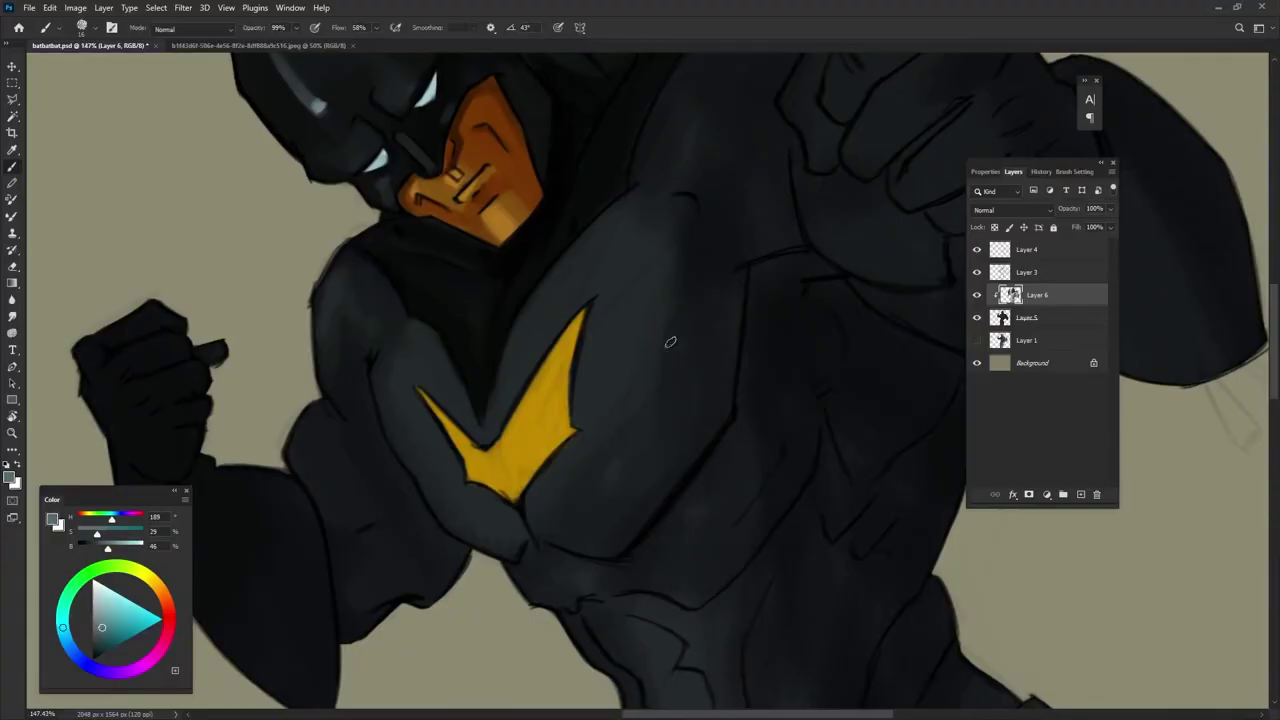
pyautogui.moveTo(670, 342); pyautogui.dragTo(662, 346)
pyautogui.moveTo(612, 262)
pyautogui.mouseDown()
pyautogui.moveTo(520, 337)
pyautogui.moveTo(623, 280)
pyautogui.mouseUp()
pyautogui.moveTo(600, 340); pyautogui.dragTo(632, 204)
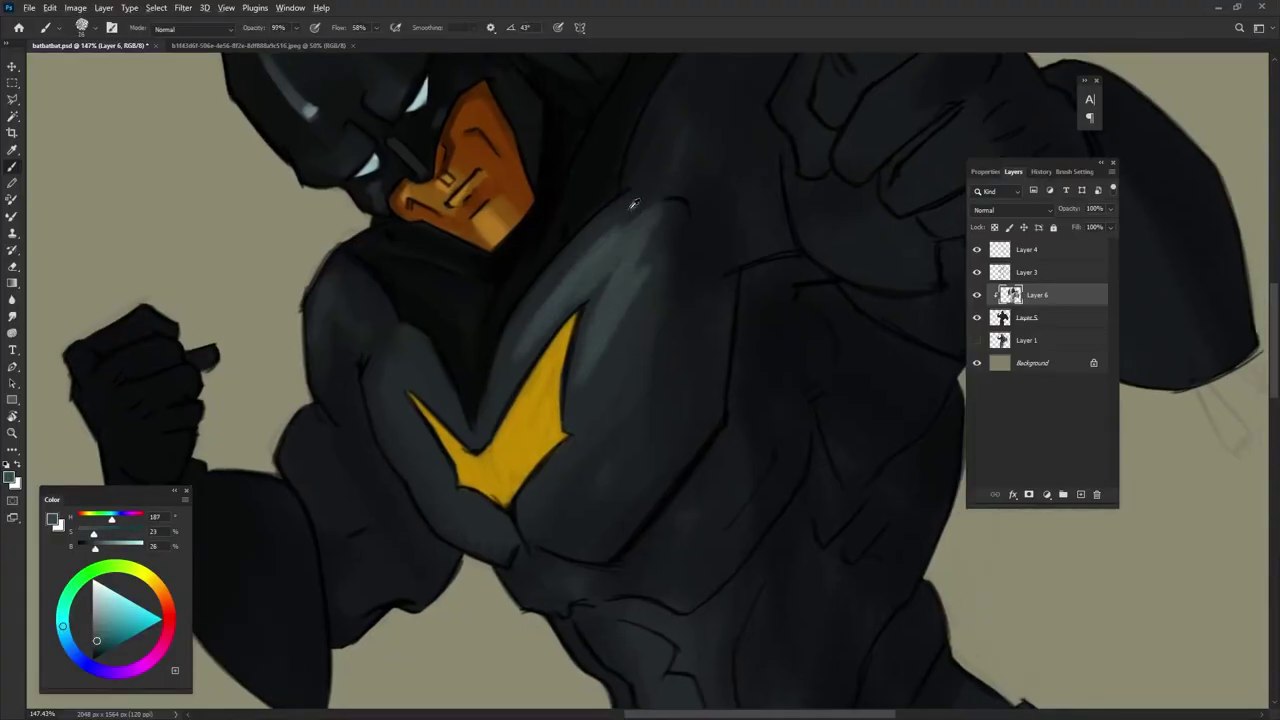
pyautogui.keyDown('alt'); pyautogui.click(561, 298); pyautogui.keyUp('alt')
pyautogui.hotkey('ctrl', '1')
pyautogui.keyDown('alt'); pyautogui.click(649, 293); pyautogui.keyUp('alt')
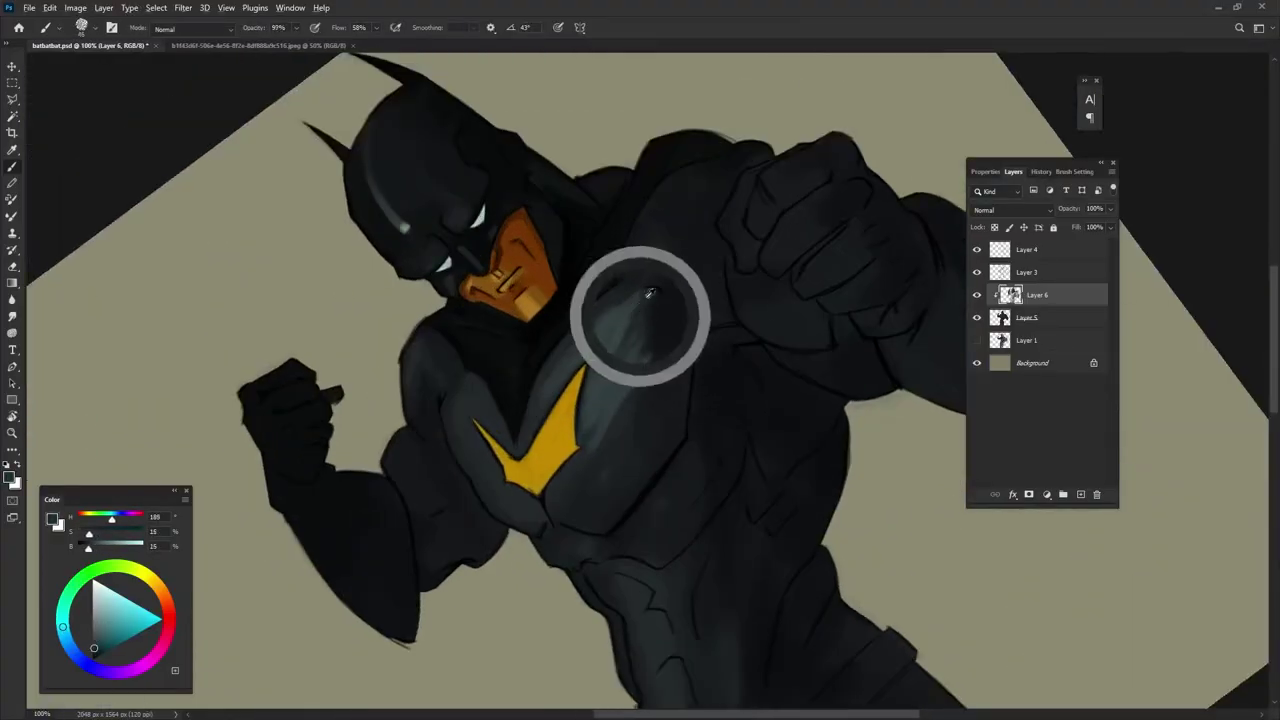
pyautogui.moveTo(640, 305)
pyautogui.mouseDown()
pyautogui.moveTo(605, 455)
pyautogui.moveTo(630, 450)
pyautogui.mouseUp()
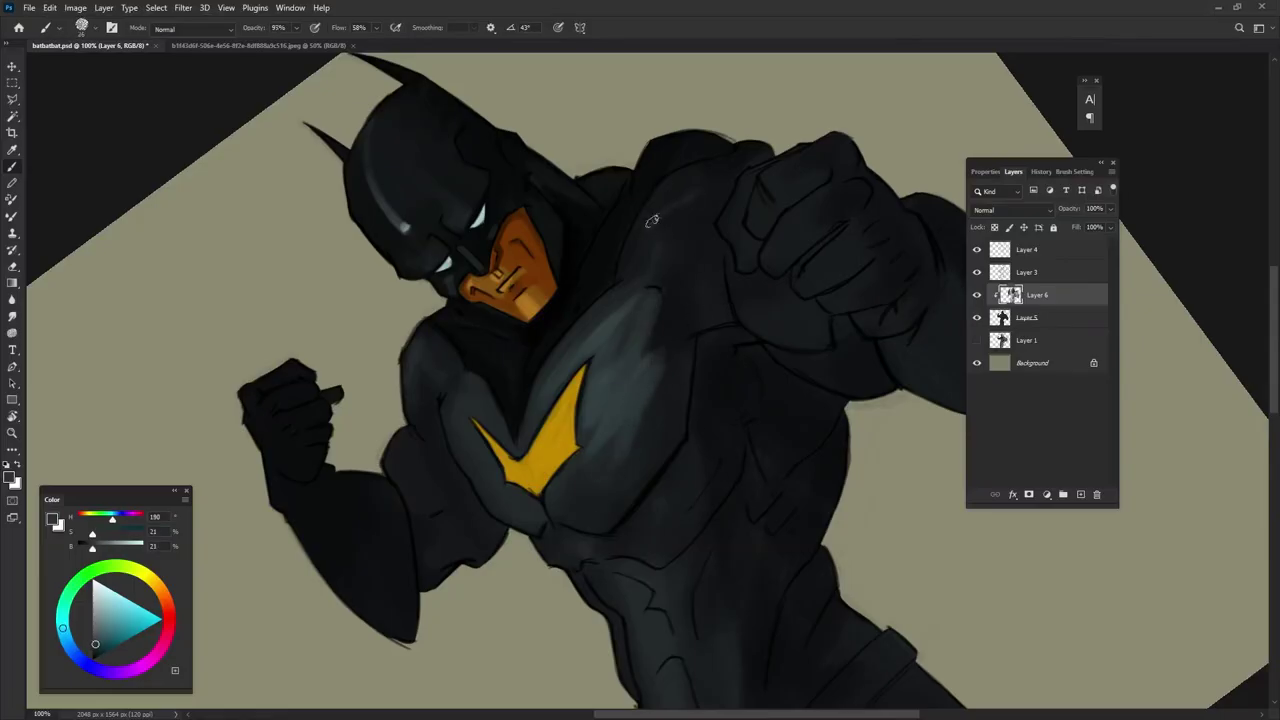
# - Resize the brush to about 46 px and sample dark and light suit tones
pyautogui.scroll(-3, 650, 338)
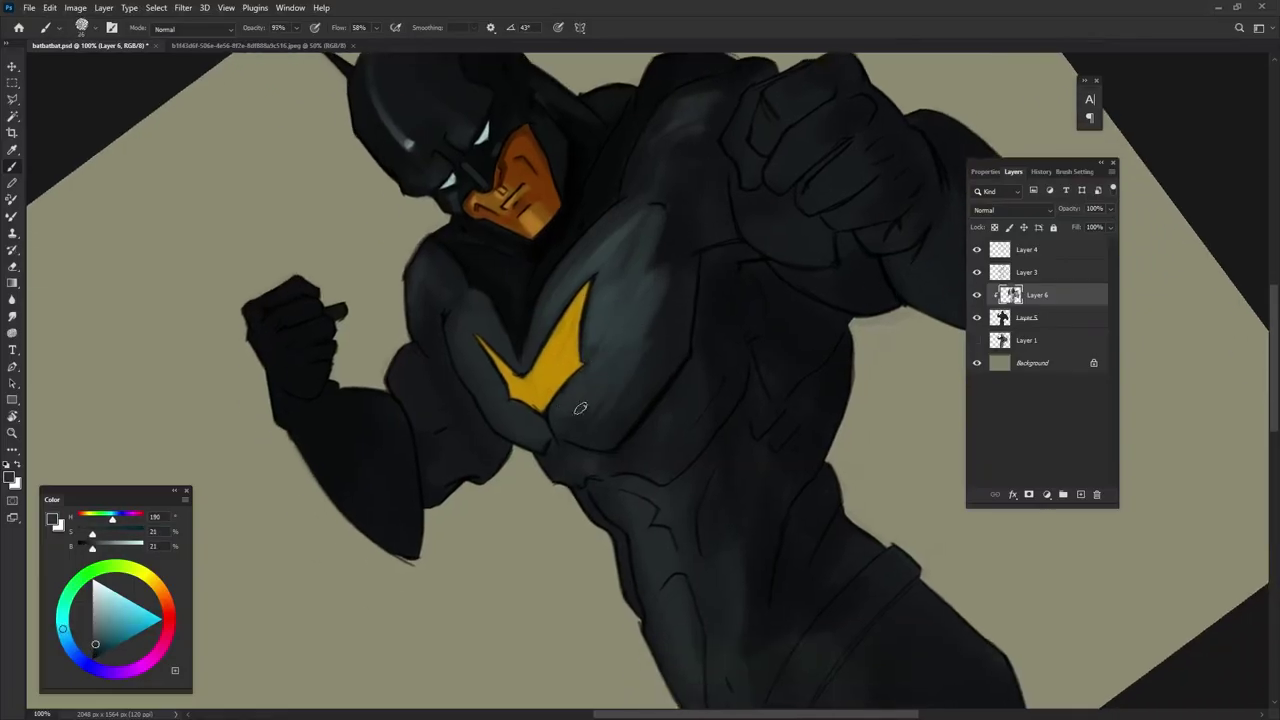
pyautogui.moveTo(510, 344); pyautogui.dragTo(506, 347)
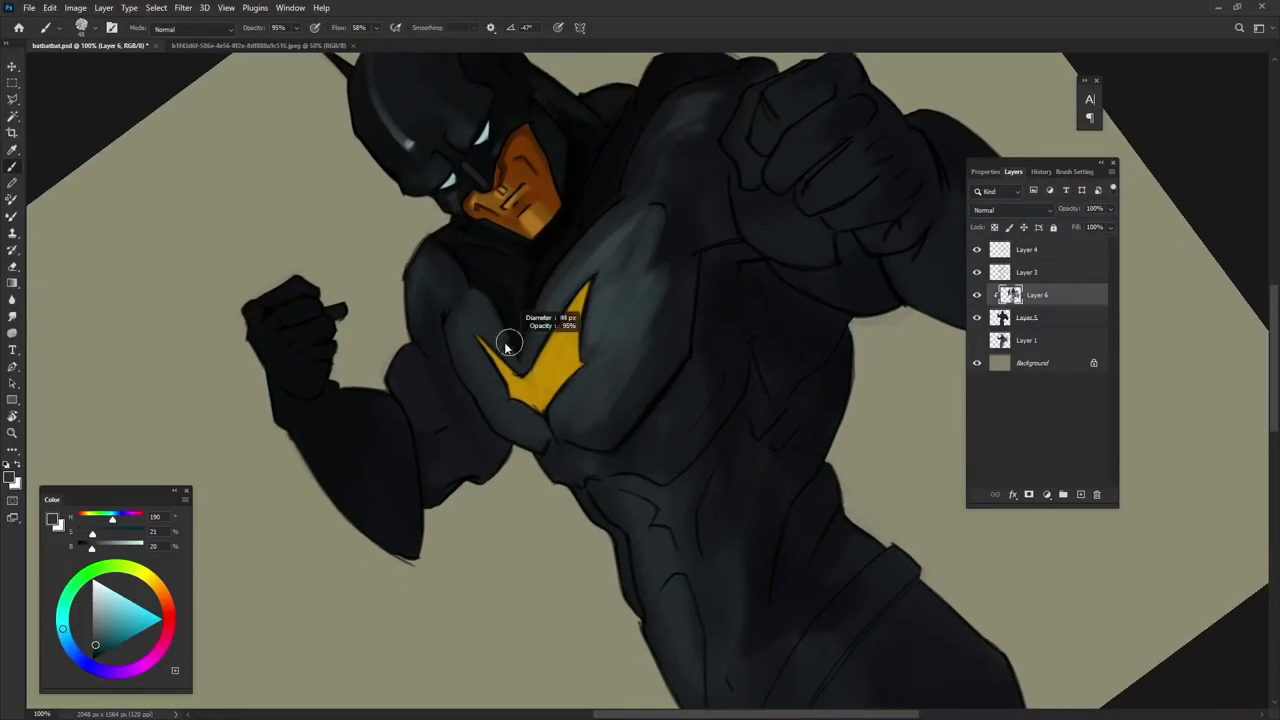
pyautogui.keyDown('alt'); pyautogui.click(455, 297); pyautogui.keyUp('alt')
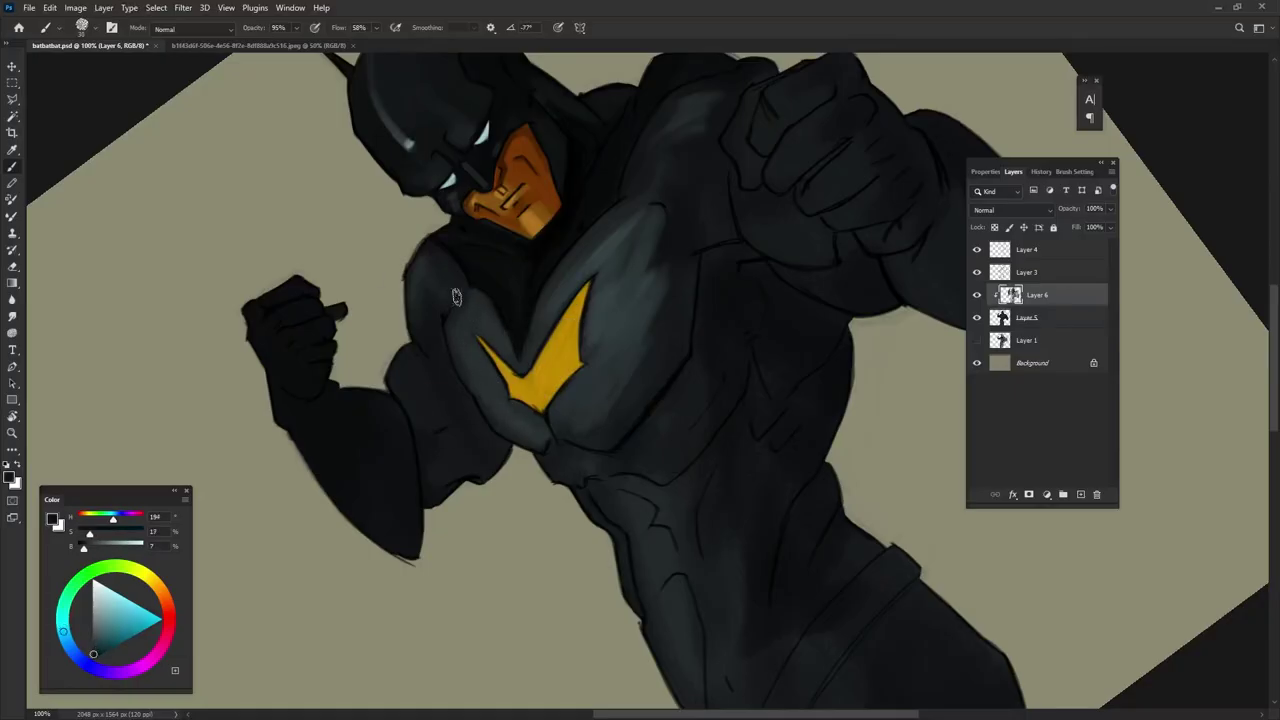
pyautogui.keyDown('alt'); pyautogui.click(434, 449); pyautogui.keyUp('alt')
pyautogui.keyDown('alt'); pyautogui.click(574, 286); pyautogui.keyUp('alt')
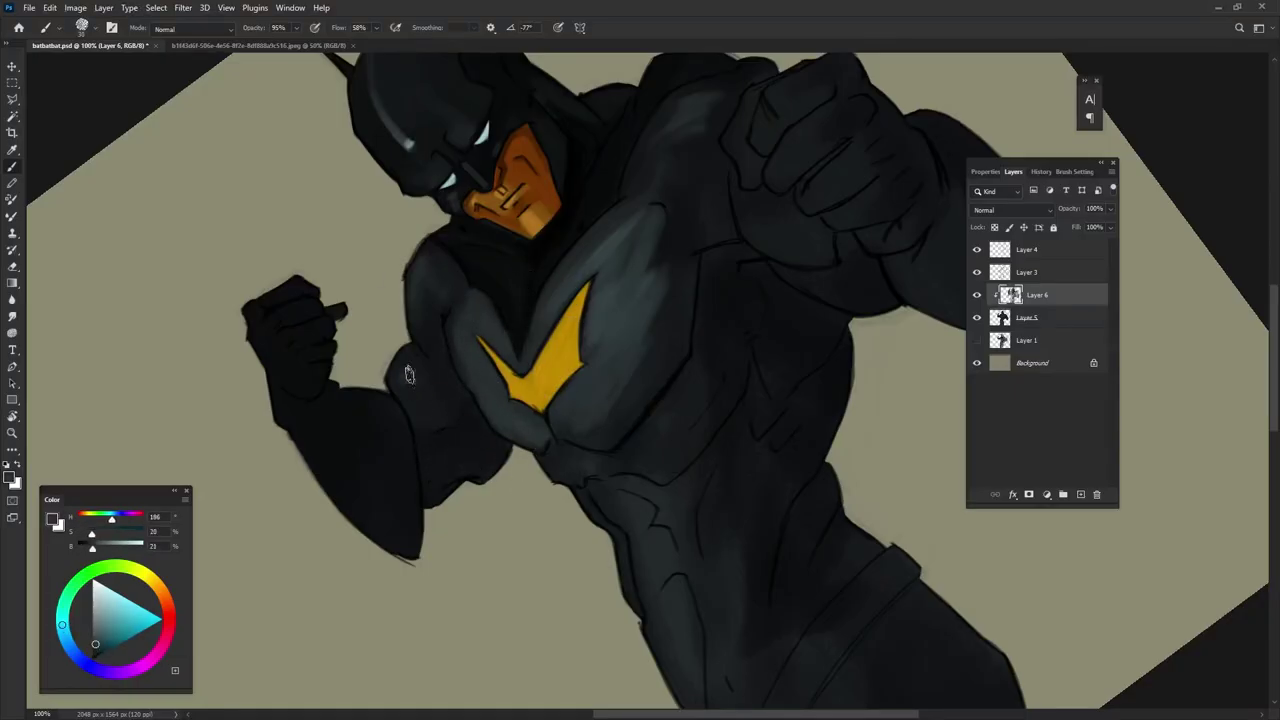
pyautogui.keyDown('alt'); pyautogui.click(381, 411); pyautogui.keyUp('alt')
pyautogui.keyDown('alt'); pyautogui.click(439, 401); pyautogui.keyUp('alt')
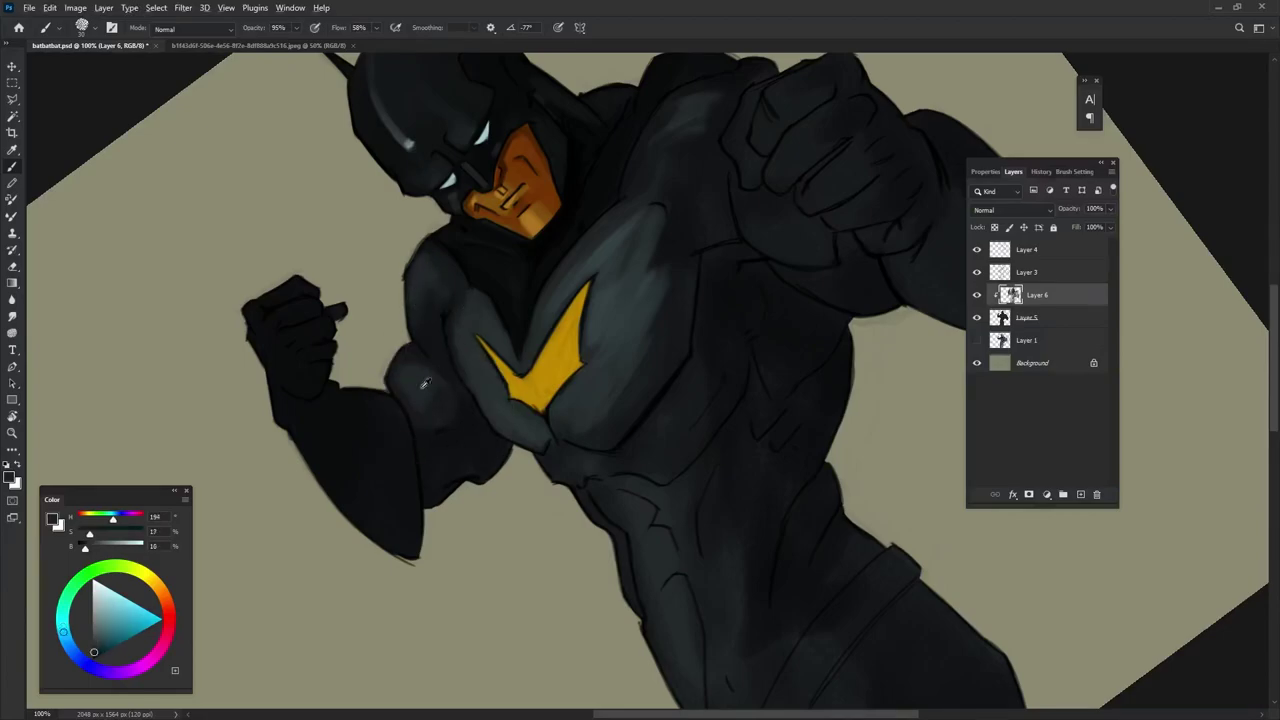
pyautogui.scroll(3, 620, 280)
pyautogui.keyDown('alt'); pyautogui.click(640, 256); pyautogui.keyUp('alt')
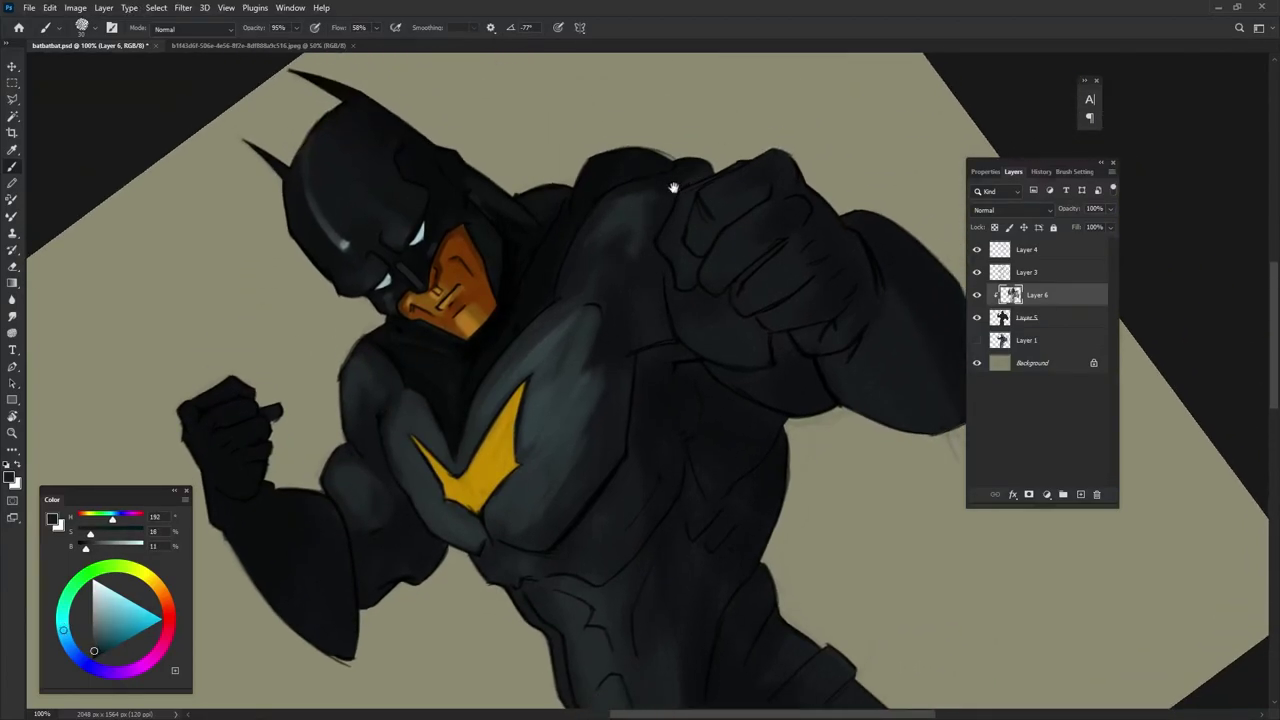
pyautogui.scroll(-3, 590, 340)
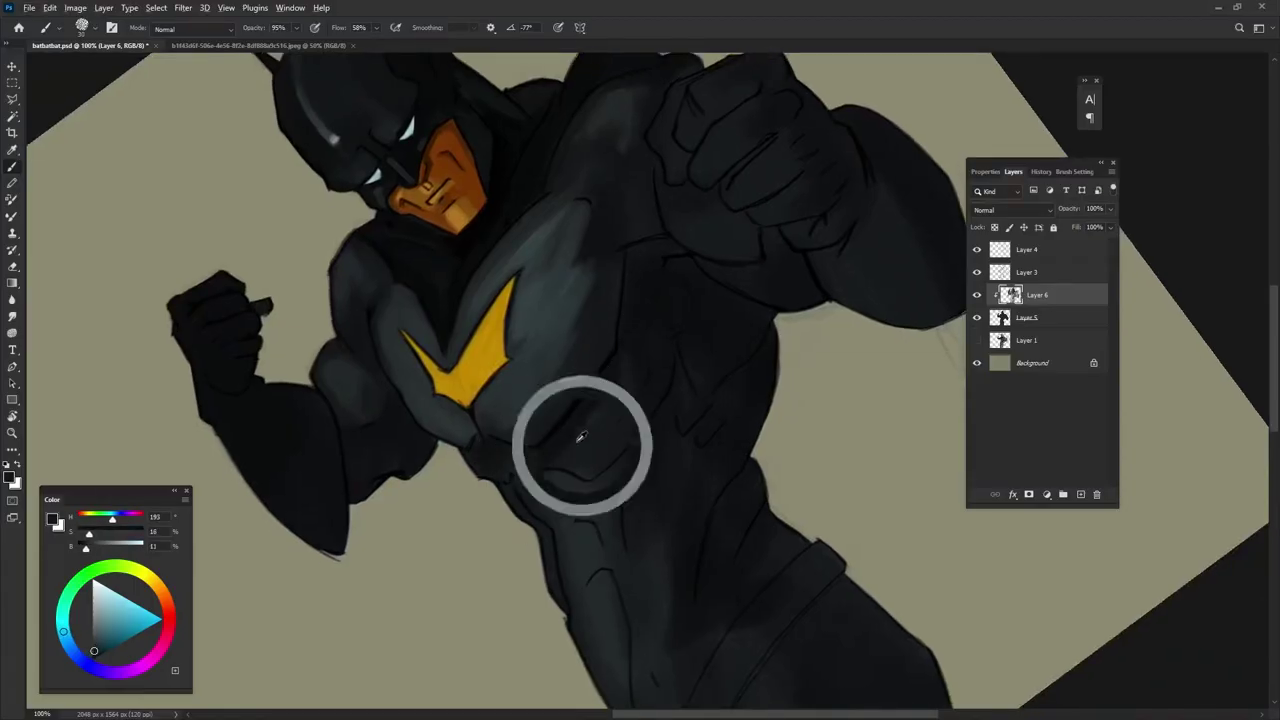
pyautogui.keyDown('alt'); pyautogui.click(586, 434); pyautogui.keyUp('alt')
# - Paint a grey highlight along the lower forearm and sample the fist's tones
pyautogui.moveTo(564, 415); pyautogui.dragTo(634, 480)
pyautogui.moveTo(290, 478); pyautogui.dragTo(392, 578)
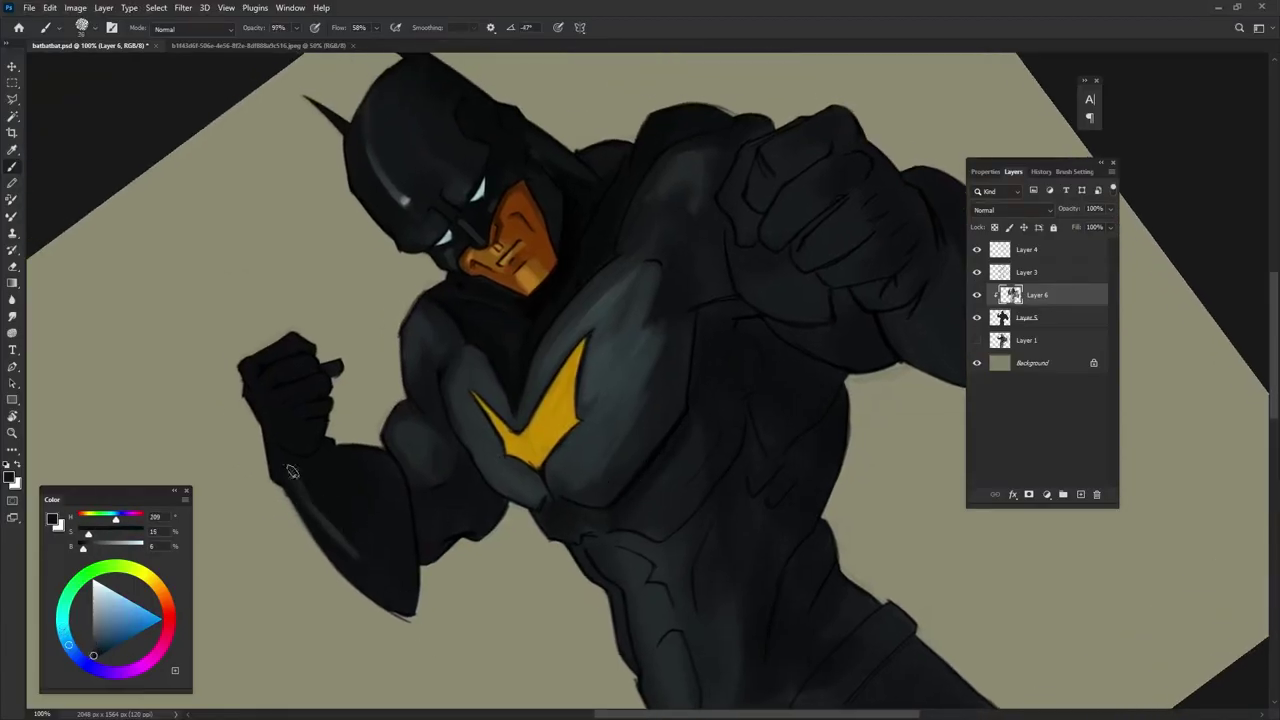
pyautogui.keyDown('alt'); pyautogui.click(422, 505); pyautogui.keyUp('alt')
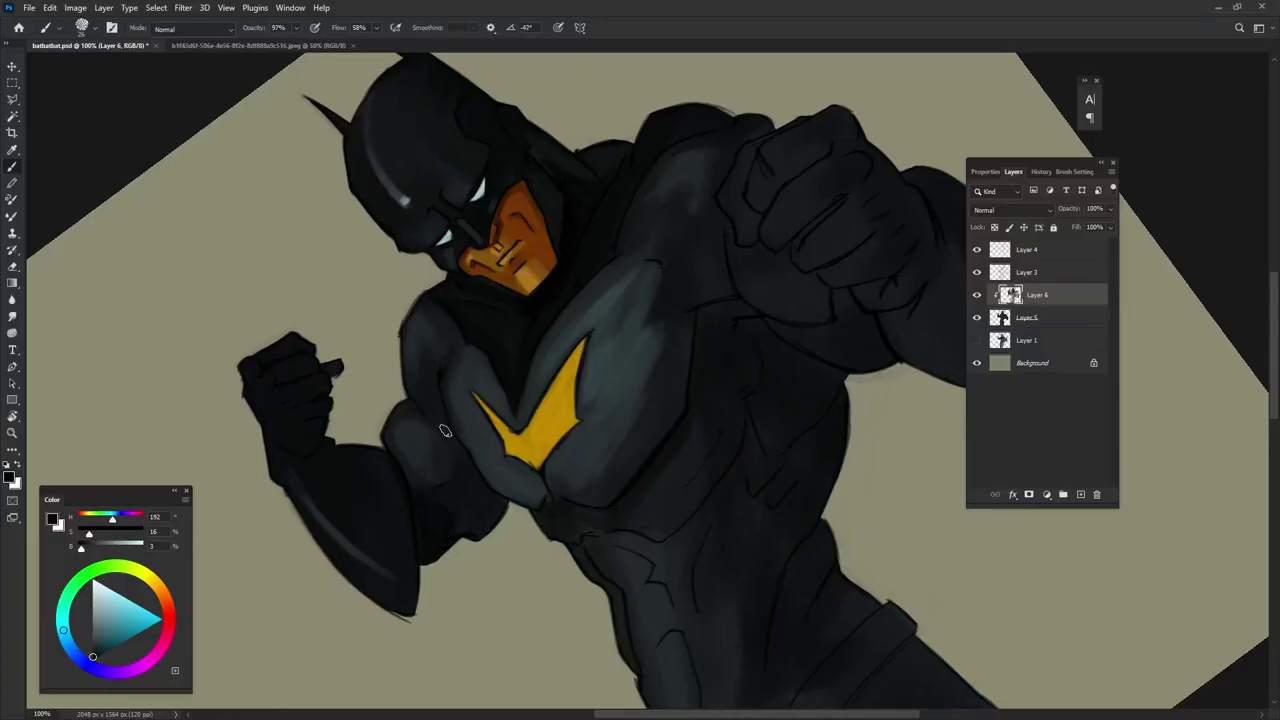
pyautogui.keyDown('alt'); pyautogui.click(323, 398); pyautogui.keyUp('alt')
pyautogui.moveTo(297, 372); pyautogui.dragTo(323, 398)
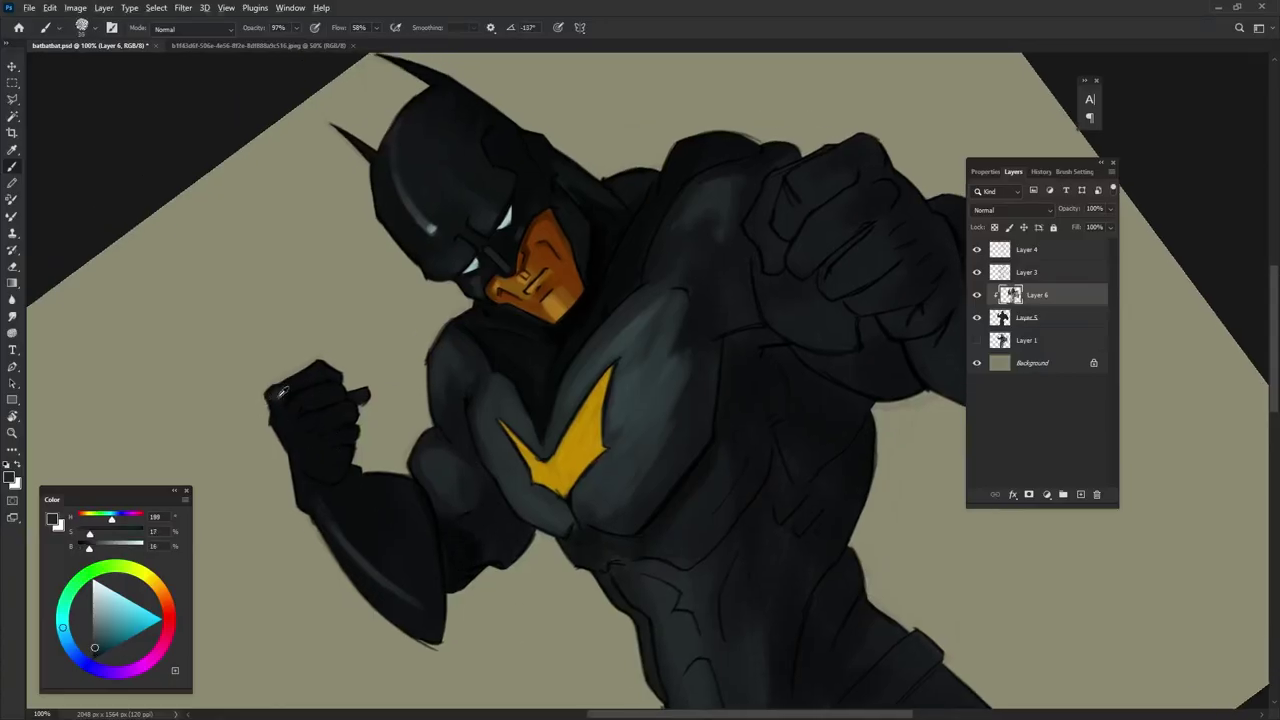
pyautogui.keyDown('alt'); pyautogui.click(305, 427); pyautogui.keyUp('alt')
# - Sample suit tones around the torso and abdomen, then zoom out to the whole figure
pyautogui.moveTo(558, 256)
pyautogui.mouseDown()
pyautogui.moveTo(318, 525)
pyautogui.moveTo(586, 240)
pyautogui.moveTo(588, 362)
pyautogui.mouseUp()
pyautogui.keyDown('alt'); pyautogui.click(310, 518); pyautogui.keyUp('alt')
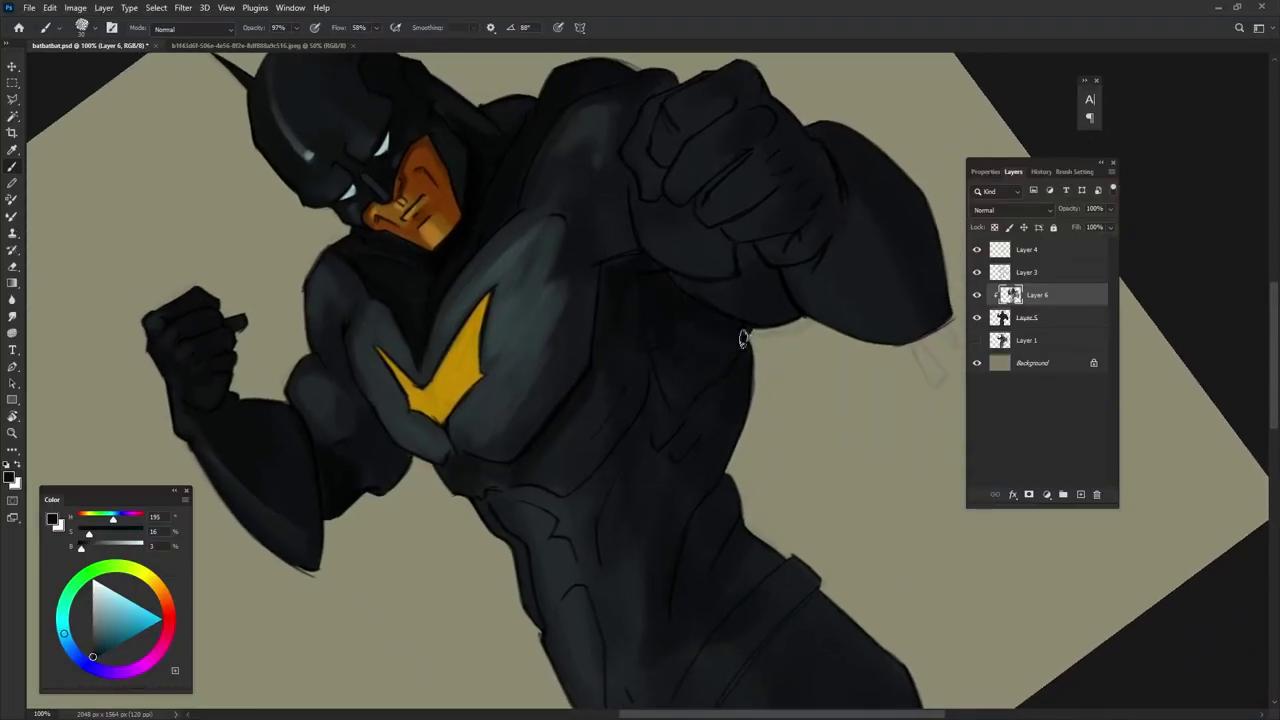
pyautogui.keyDown('alt'); pyautogui.click(588, 415); pyautogui.keyUp('alt')
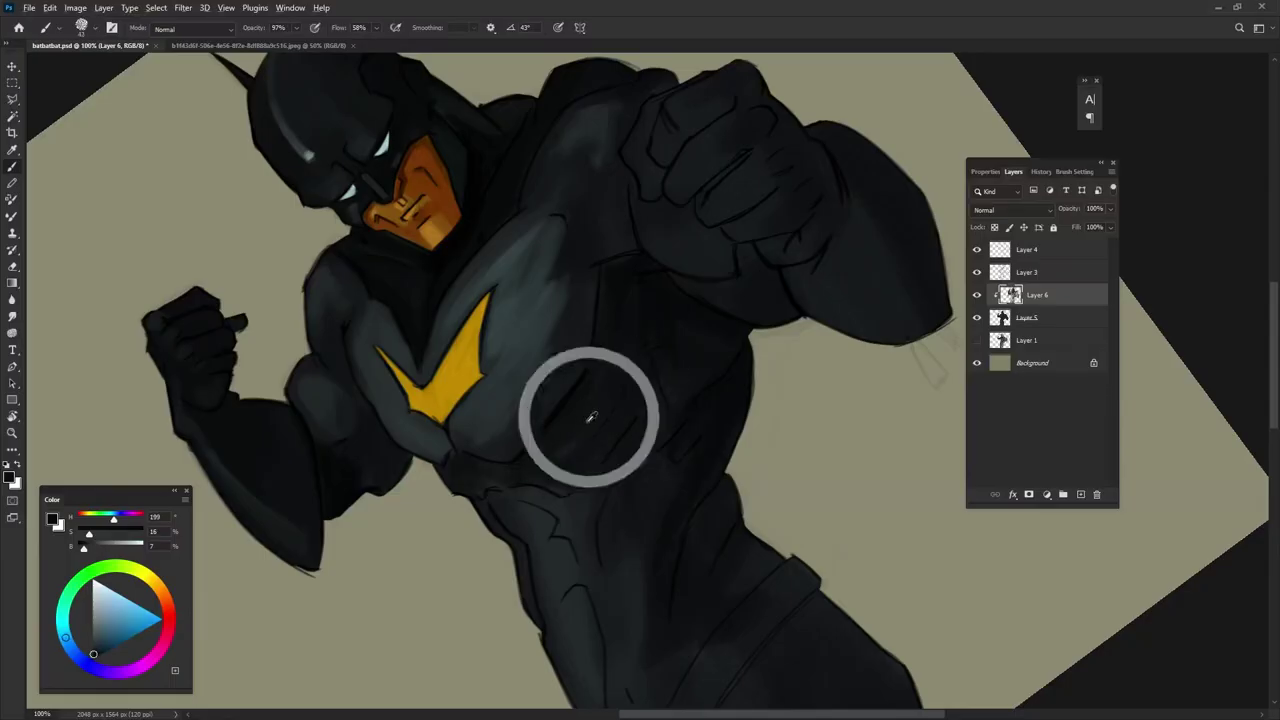
pyautogui.keyDown('alt'); pyautogui.click(486, 414); pyautogui.keyUp('alt')
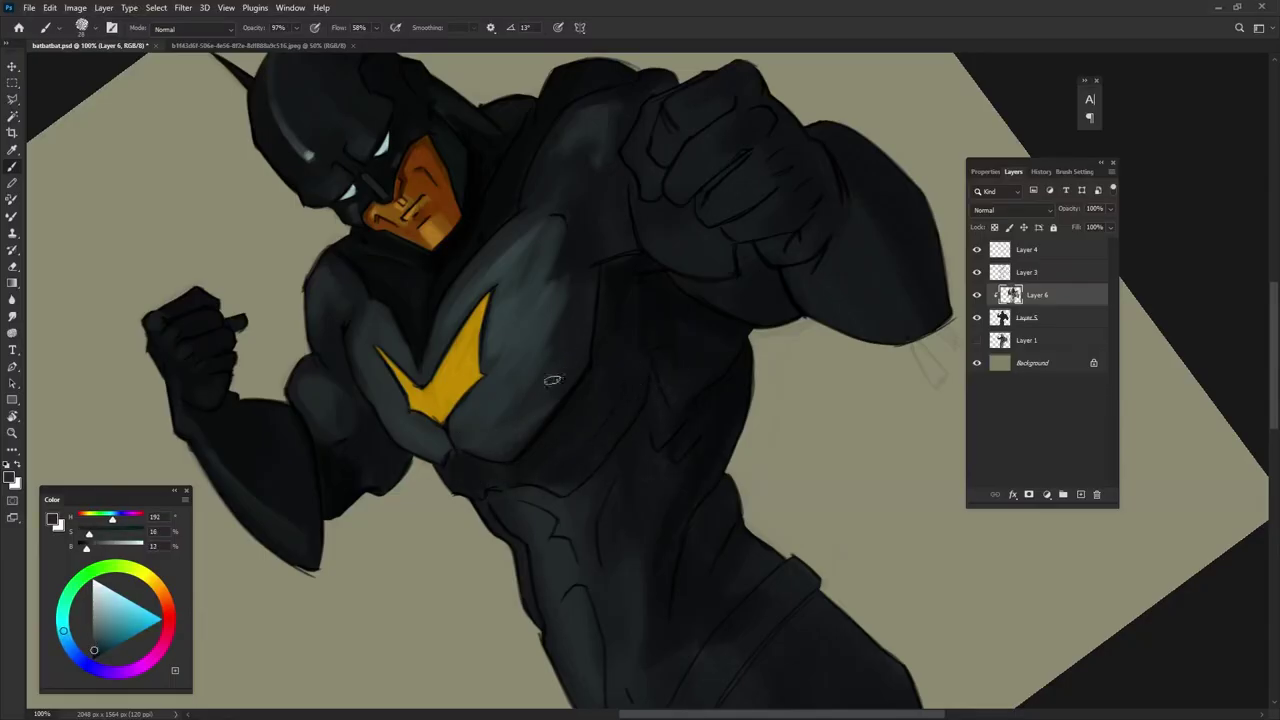
pyautogui.moveTo(727, 297); pyautogui.dragTo(717, 227)
pyautogui.keyDown('alt'); pyautogui.click(455, 398); pyautogui.keyUp('alt')
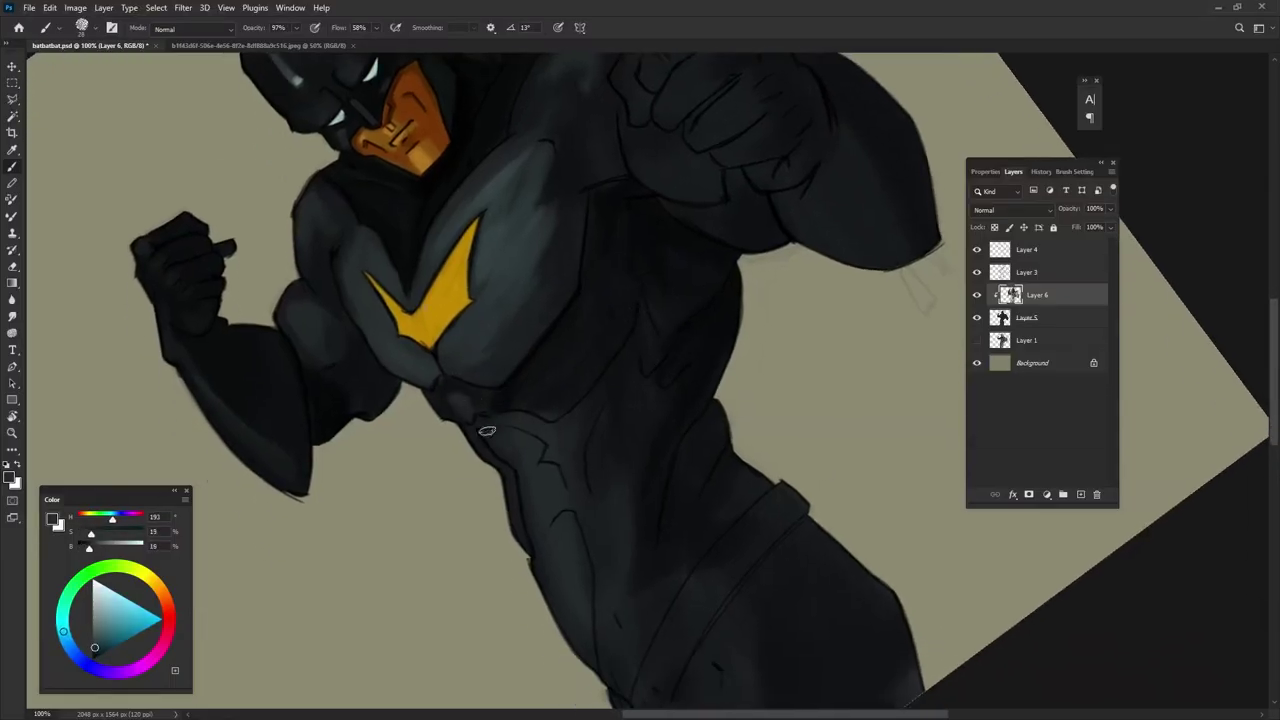
pyautogui.keyDown('alt'); pyautogui.click(651, 347); pyautogui.keyUp('alt')
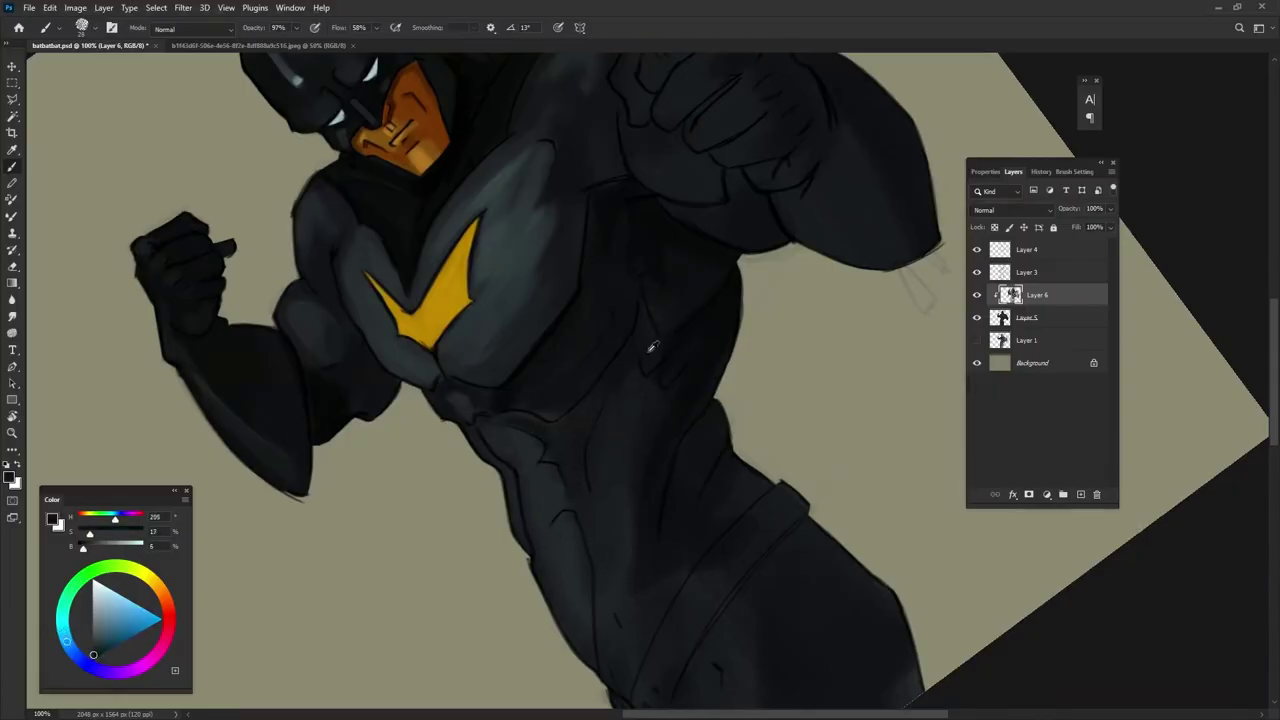
pyautogui.scroll(-2, 751, 377)
pyautogui.moveTo(751, 377); pyautogui.dragTo(628, 291)
# - Sample mid-dark suit and fist tones while rotating the view toward the fist
pyautogui.keyDown('alt'); pyautogui.click(640, 290); pyautogui.keyUp('alt')
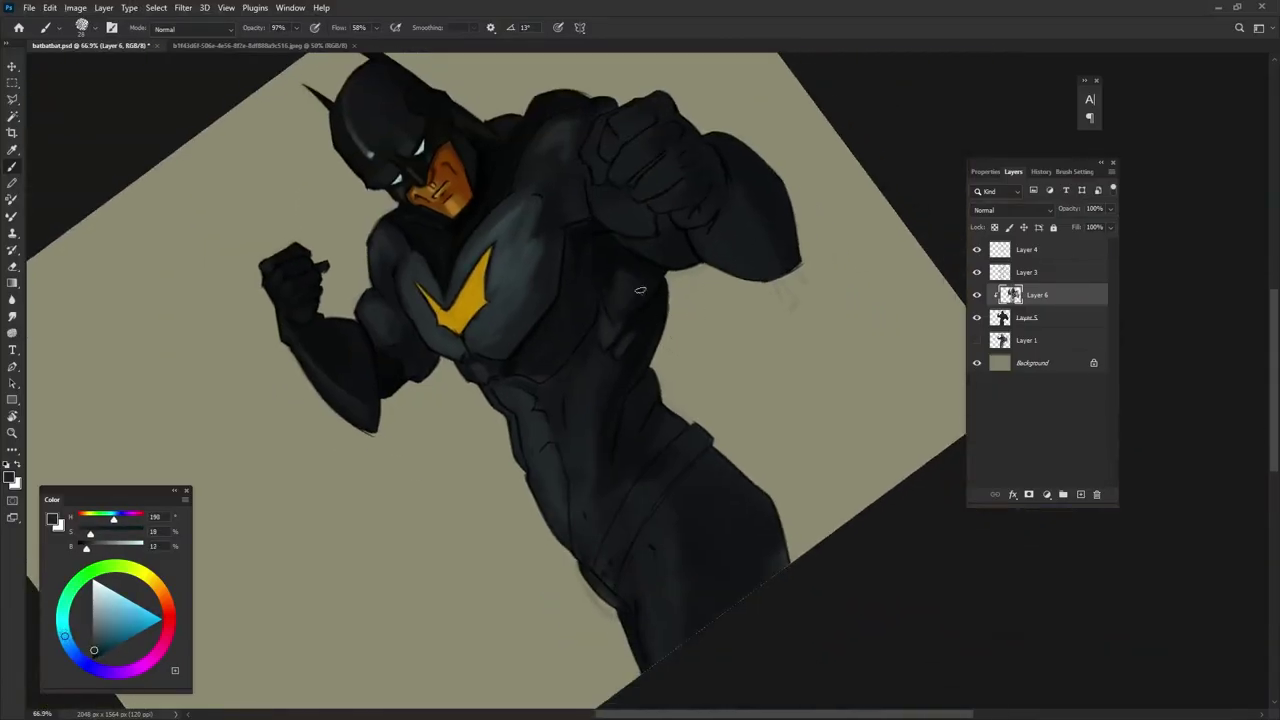
pyautogui.moveTo(686, 320); pyautogui.dragTo(600, 350)
pyautogui.keyDown('alt'); pyautogui.click(547, 364); pyautogui.keyUp('alt')
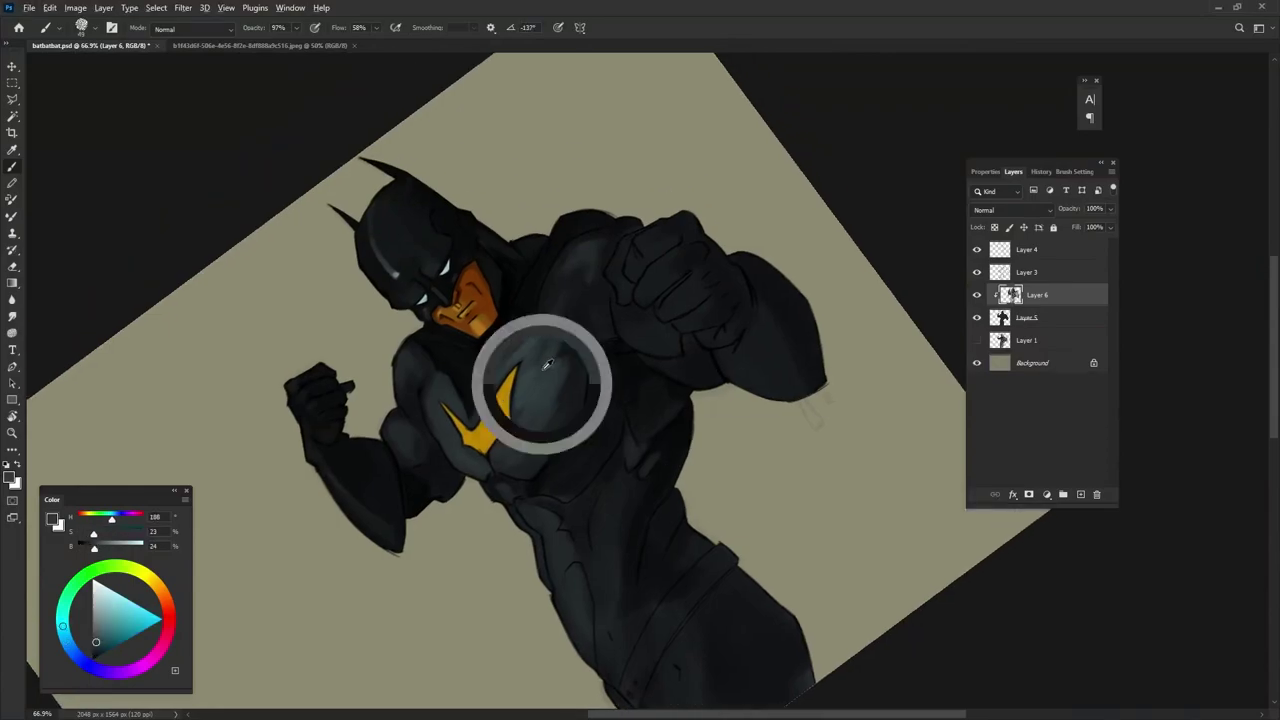
pyautogui.moveTo(641, 426); pyautogui.dragTo(630, 290)
pyautogui.keyDown('alt'); pyautogui.click(632, 286); pyautogui.keyUp('alt')
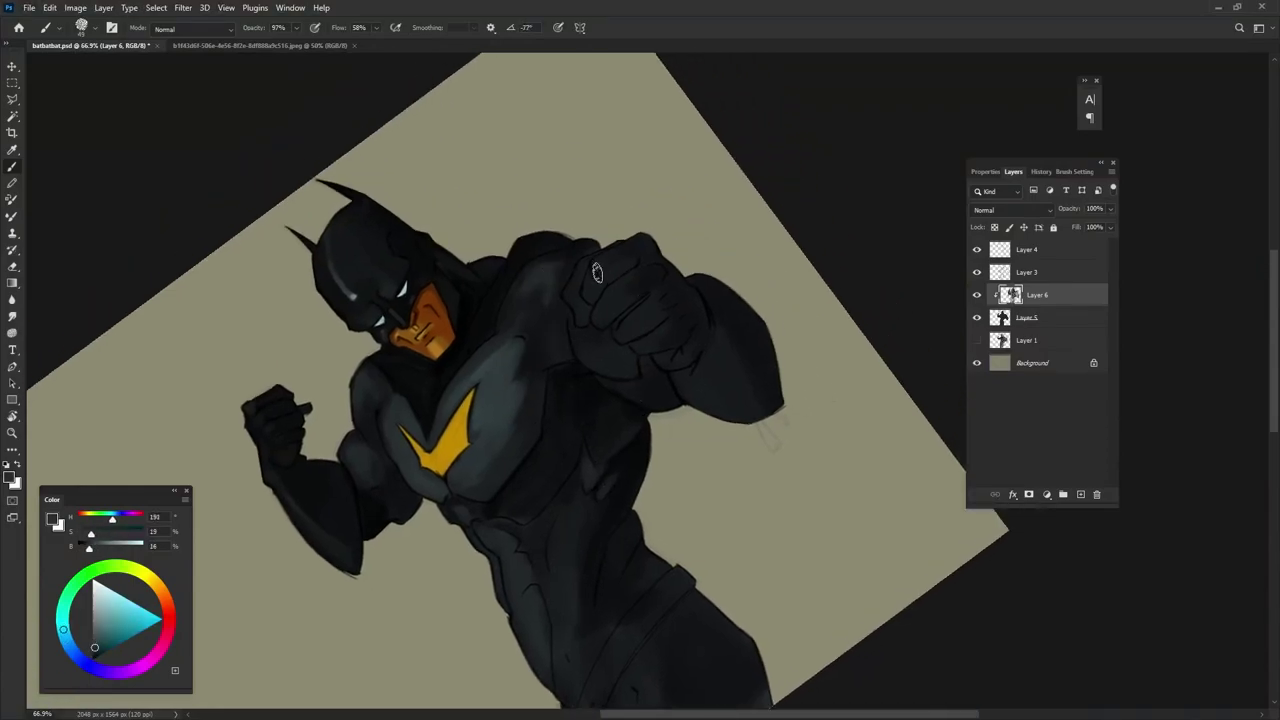
pyautogui.keyDown('alt'); pyautogui.click(642, 245); pyautogui.keyUp('alt')
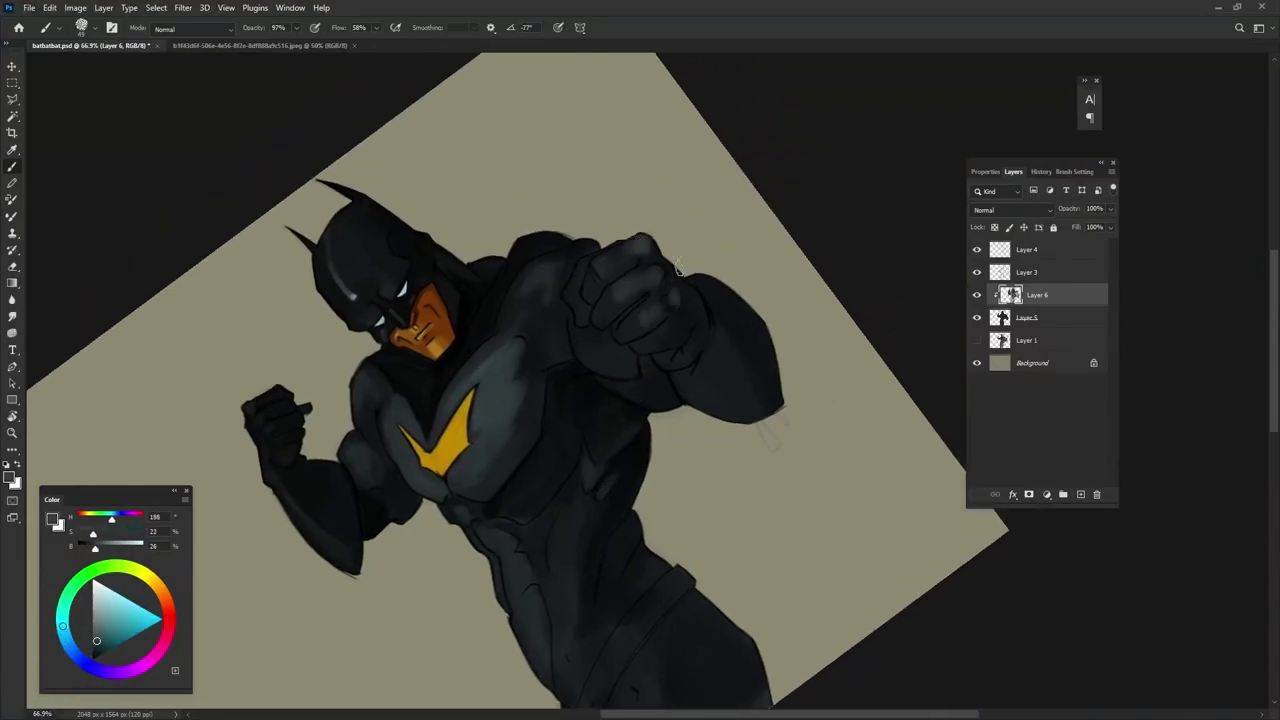
pyautogui.keyDown('alt'); pyautogui.click(639, 322); pyautogui.keyUp('alt')
pyautogui.moveTo(754, 197); pyautogui.dragTo(754, 147)
# - Paint grey highlights on the raised fist and dab darker shading onto the abdomen
pyautogui.click(101, 545)
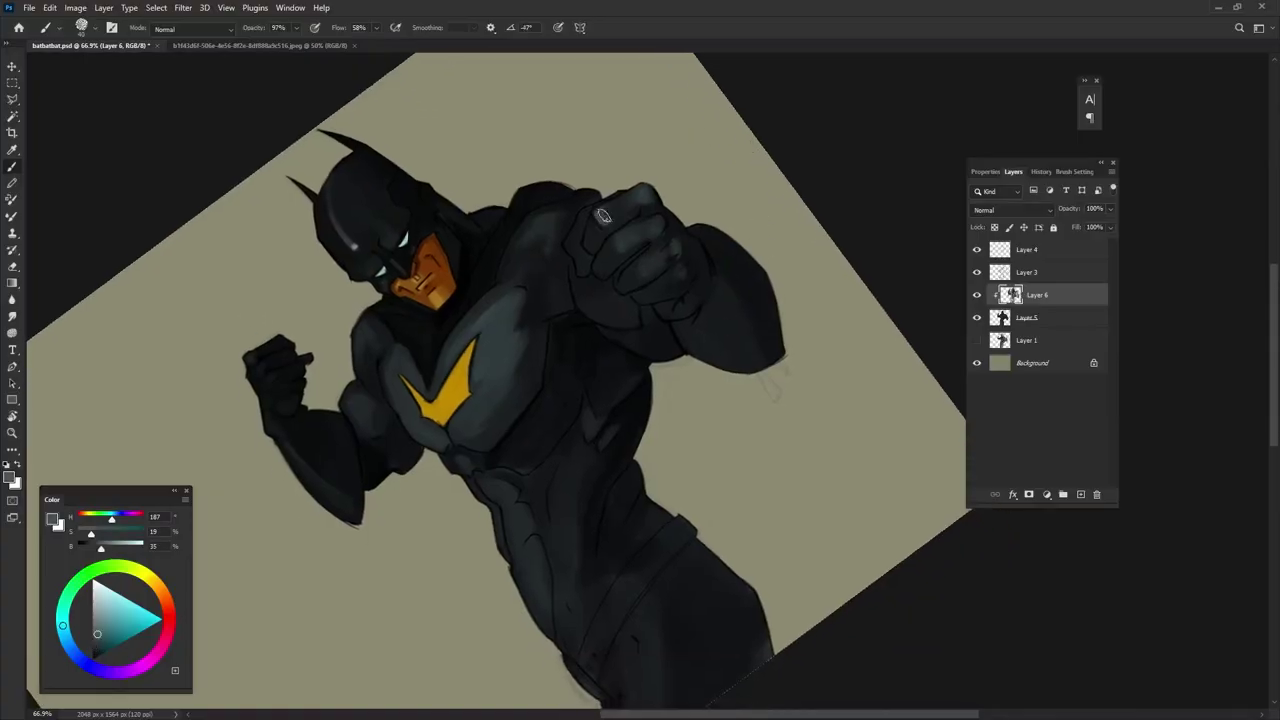
pyautogui.moveTo(602, 239); pyautogui.dragTo(612, 247)
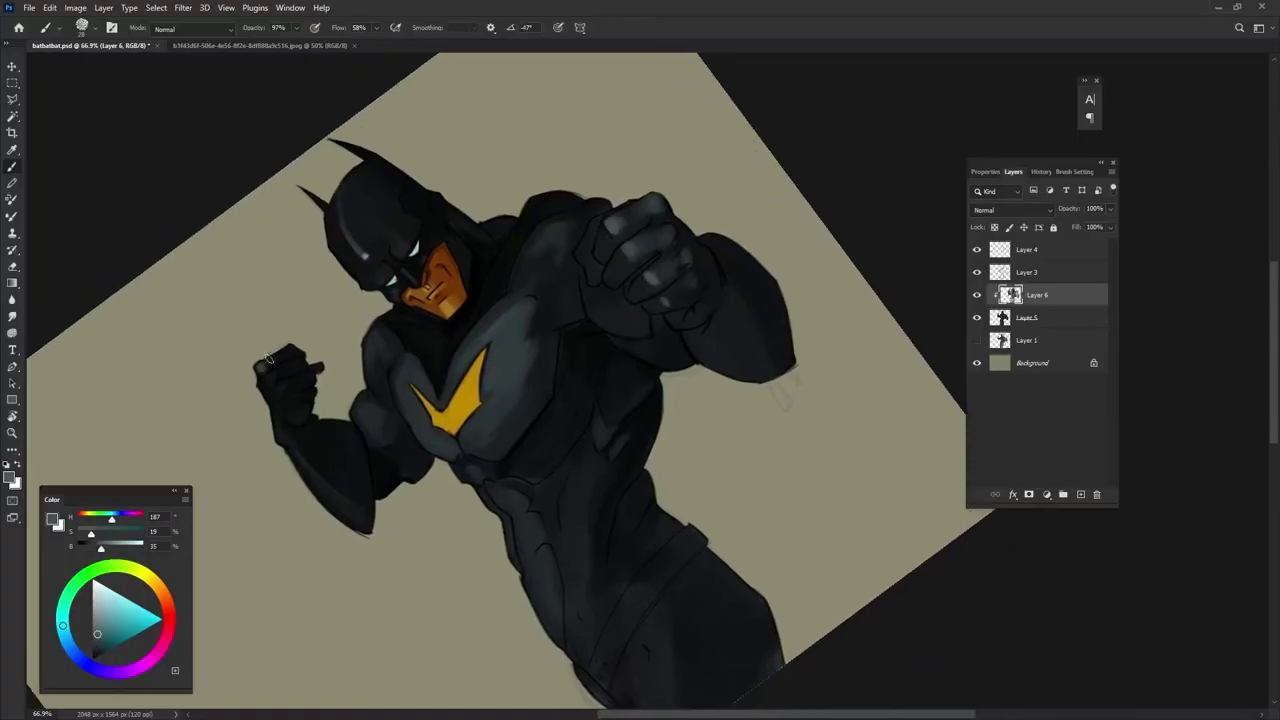
pyautogui.keyDown('alt'); pyautogui.click(267, 382); pyautogui.keyUp('alt')
pyautogui.moveTo(764, 349); pyautogui.dragTo(724, 249)
pyautogui.keyDown('alt'); pyautogui.click(568, 450); pyautogui.keyUp('alt')
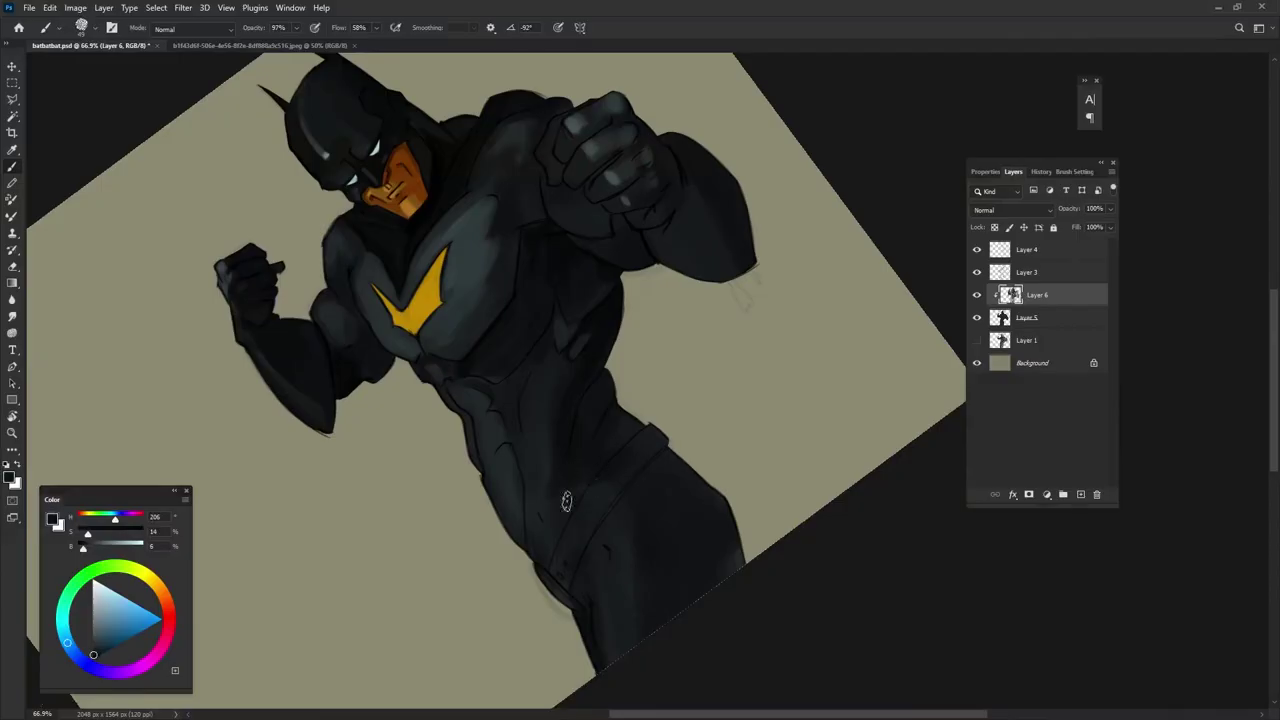
pyautogui.keyDown('alt'); pyautogui.click(555, 556); pyautogui.keyUp('alt')
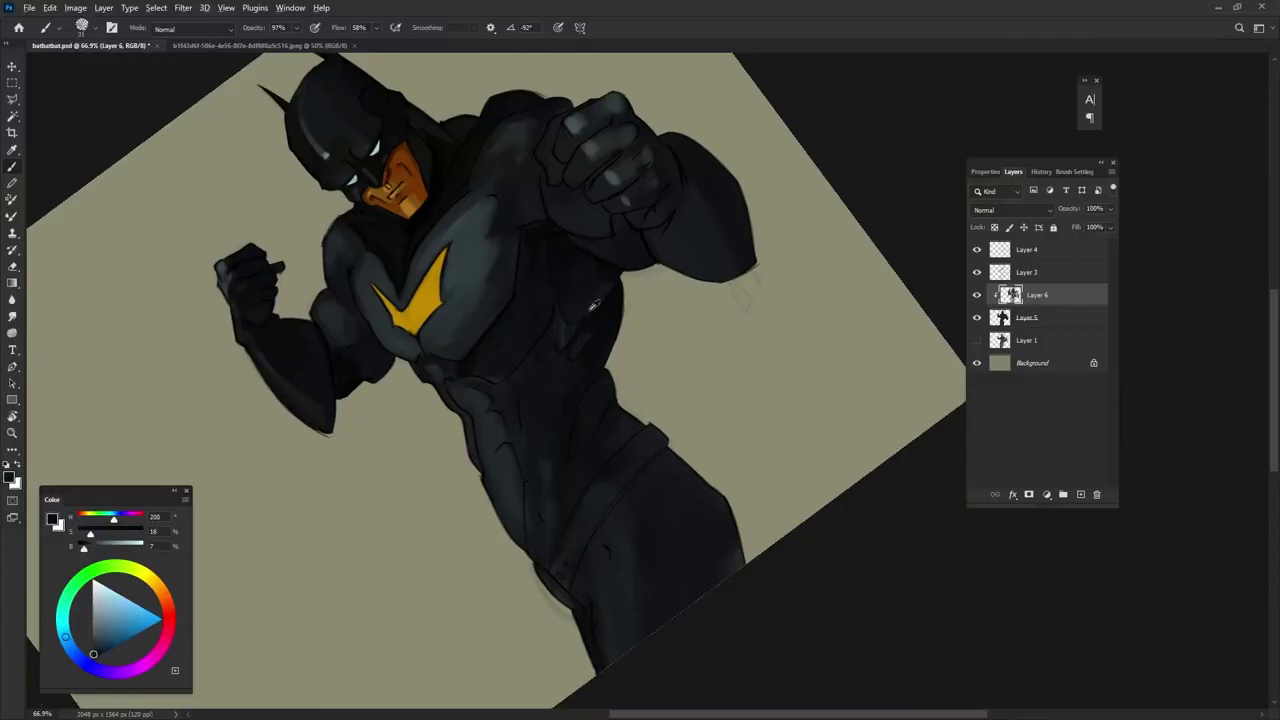
# - Shade the fist at lowered opacity, then sample very dark blue-grey and emblem yellow
pyautogui.keyDown('alt'); pyautogui.click(492, 400); pyautogui.keyUp('alt')
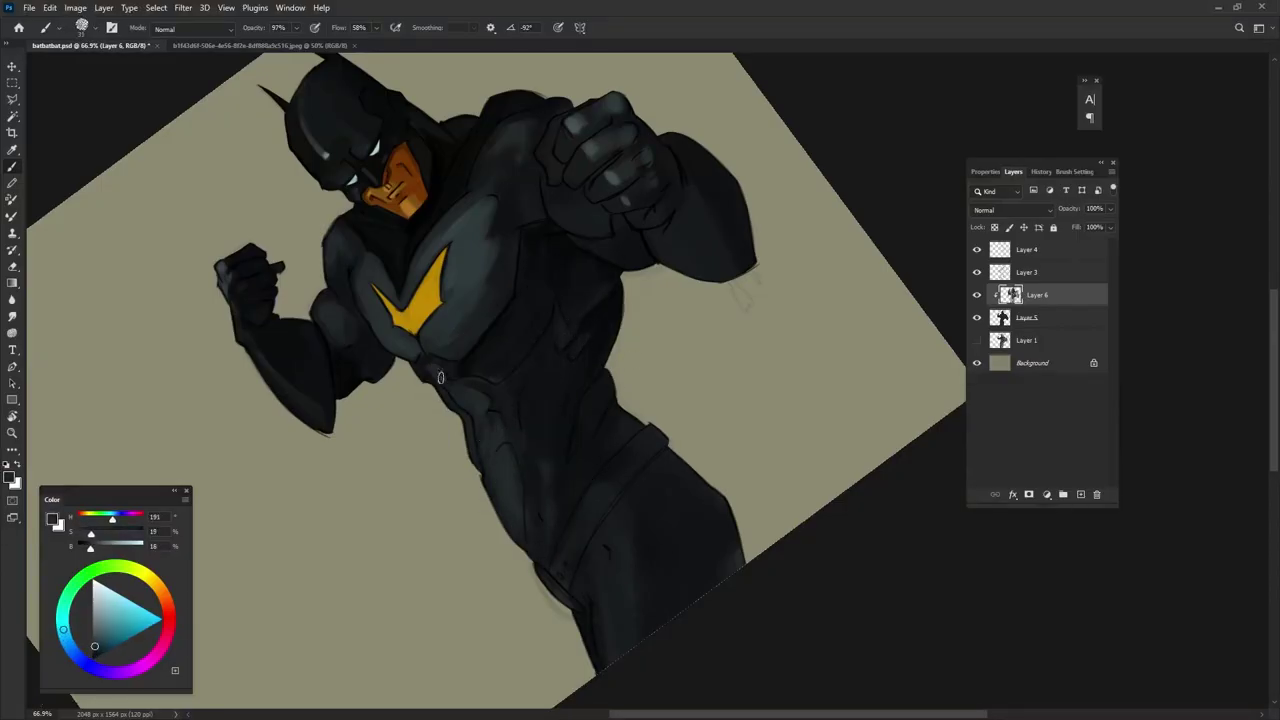
pyautogui.keyDown('alt'); pyautogui.click(479, 280); pyautogui.keyUp('alt')
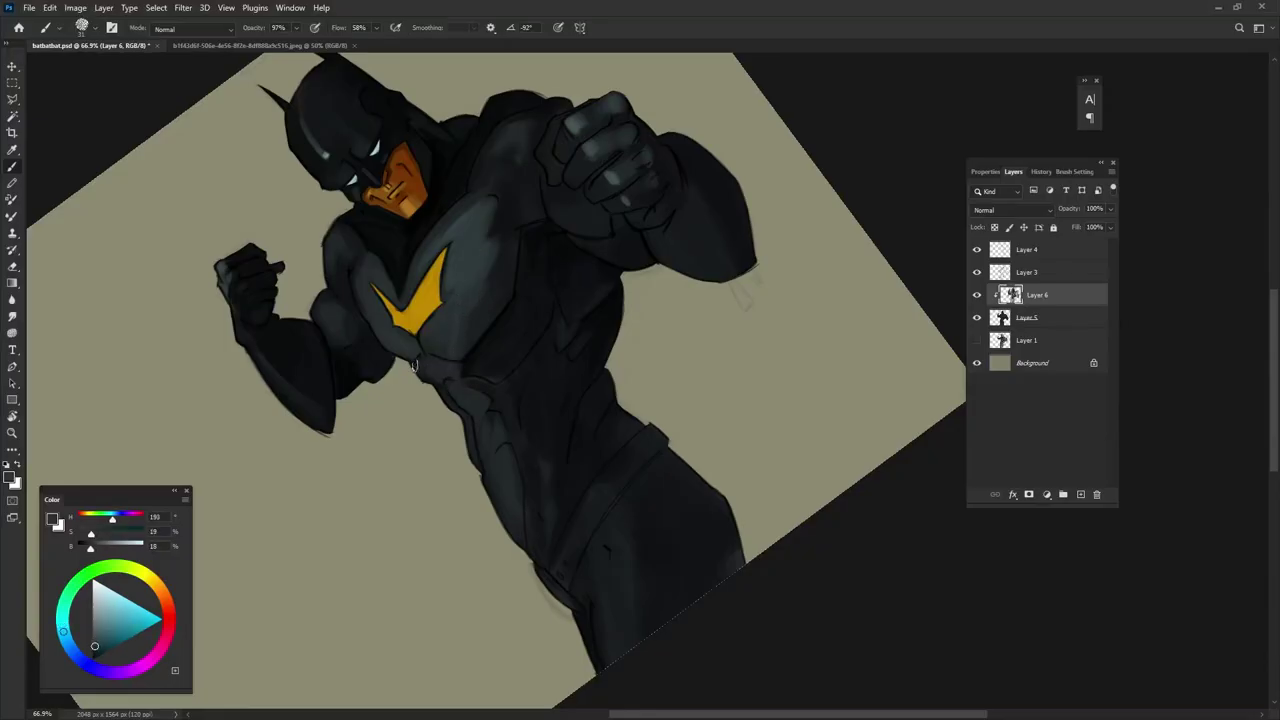
pyautogui.keyDown('alt'); pyautogui.click(550, 257); pyautogui.keyUp('alt')
pyautogui.press('9')
pyautogui.moveTo(565, 195); pyautogui.dragTo(615, 235)
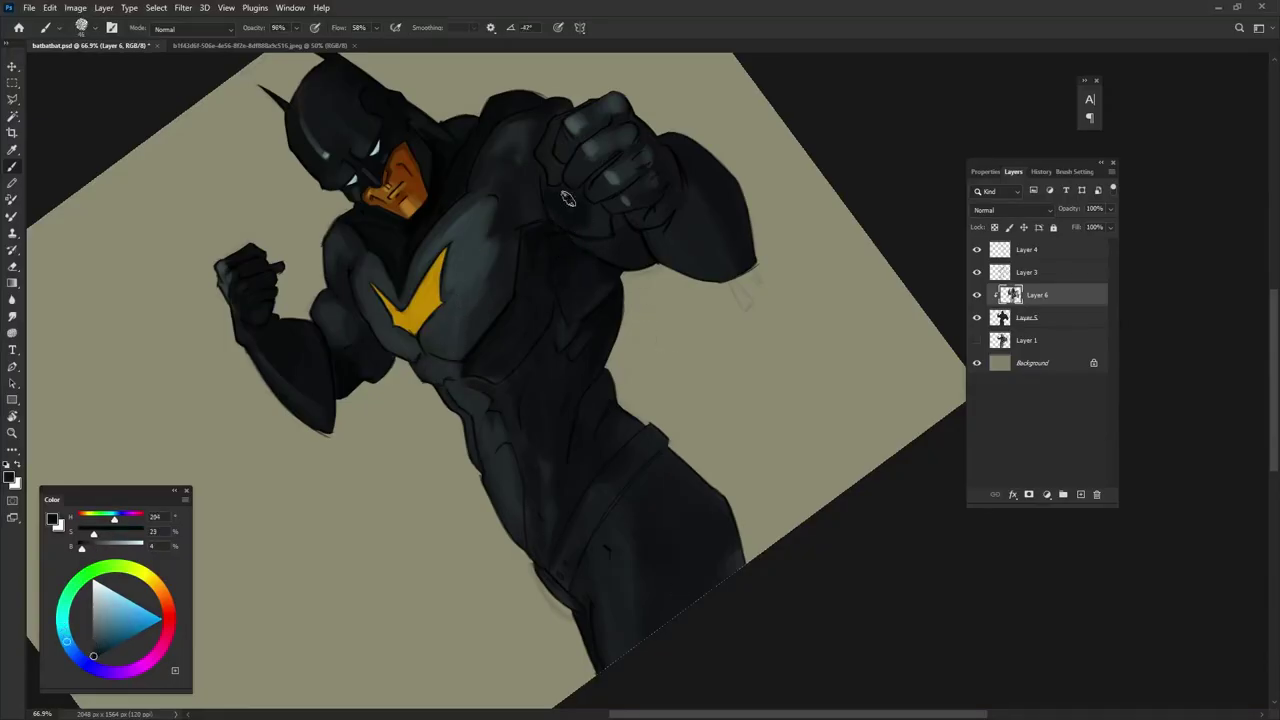
pyautogui.press('9')
pyautogui.press('6')
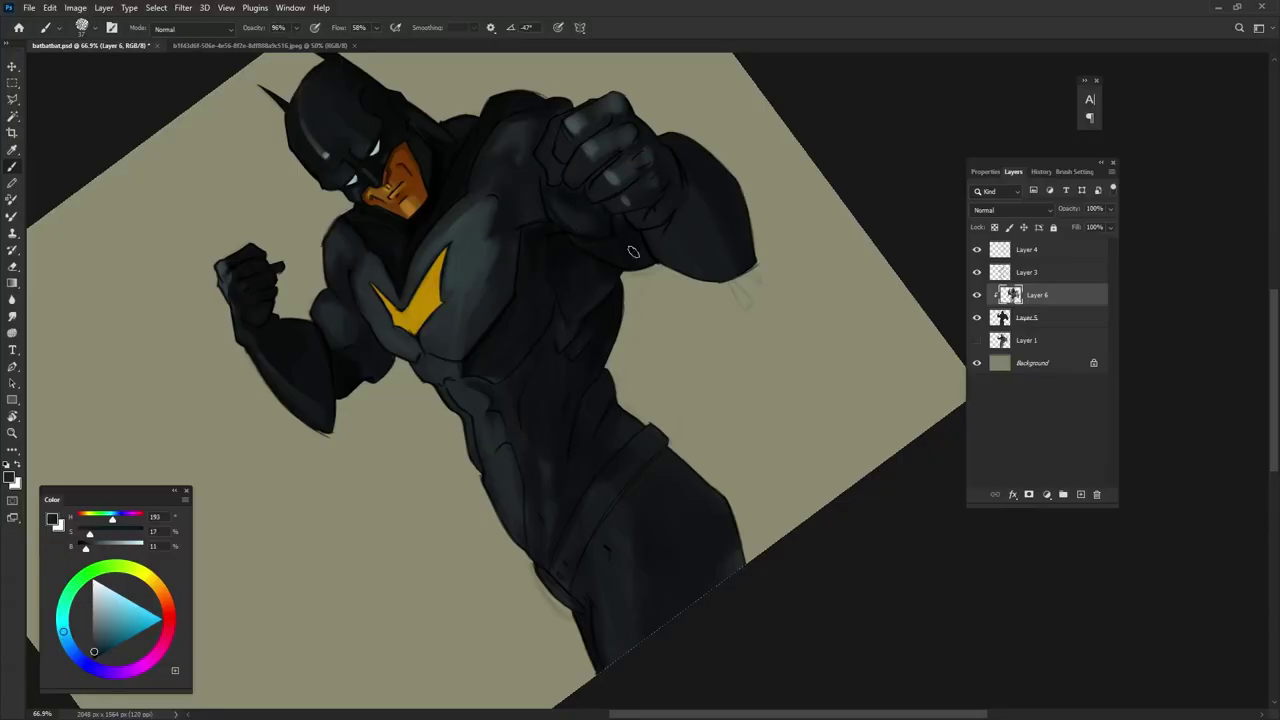
pyautogui.keyDown('alt'); pyautogui.click(683, 162); pyautogui.keyUp('alt')
pyautogui.keyDown('alt'); pyautogui.click(683, 150); pyautogui.keyUp('alt')
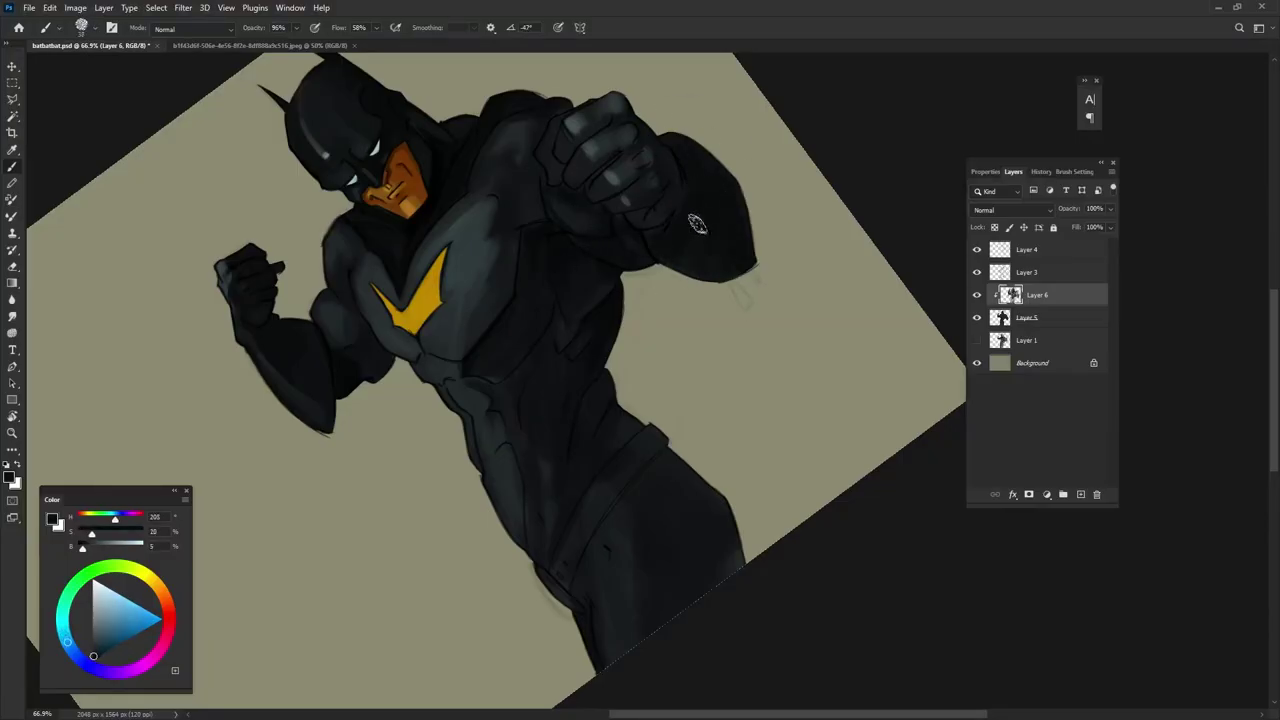
pyautogui.moveTo(743, 302); pyautogui.dragTo(771, 271)
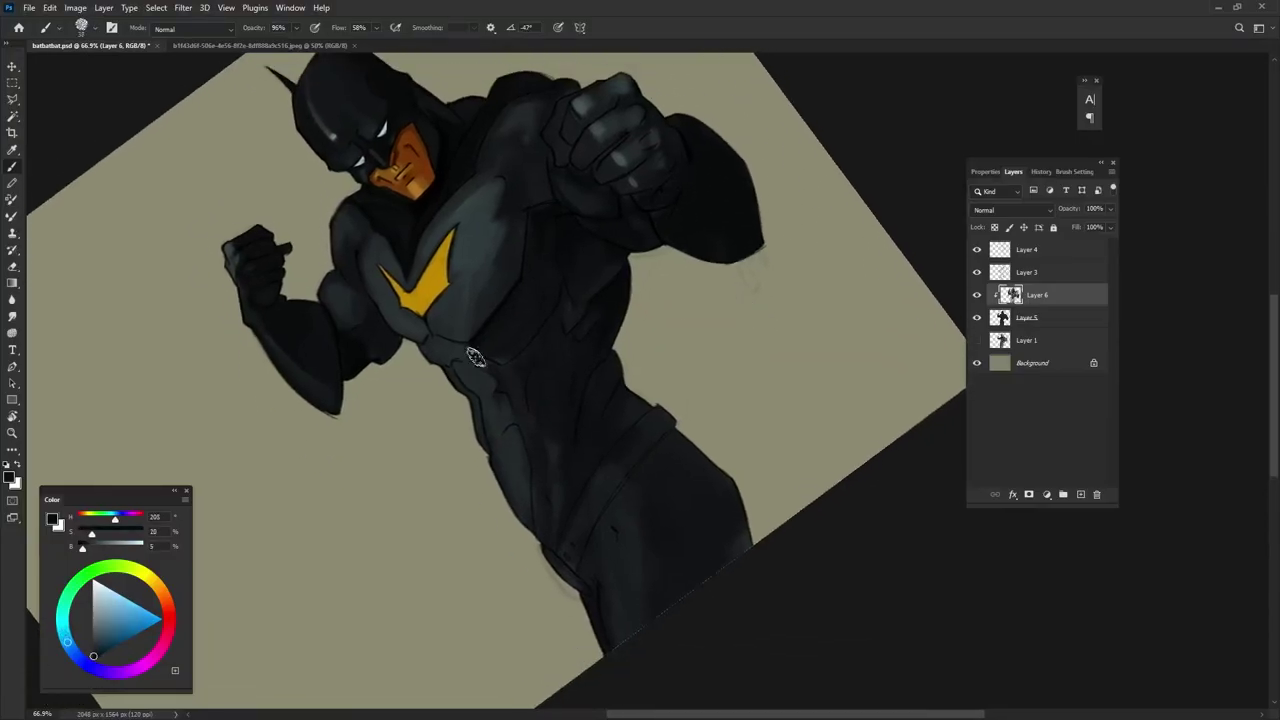
pyautogui.keyDown('alt'); pyautogui.click(410, 285); pyautogui.keyUp('alt')
# - Paint a grey belt with a yellow buckle piece and dark shading beside the strap
pyautogui.moveTo(543, 548)
pyautogui.mouseDown()
pyautogui.moveTo(581, 588)
pyautogui.moveTo(662, 418)
pyautogui.mouseUp()
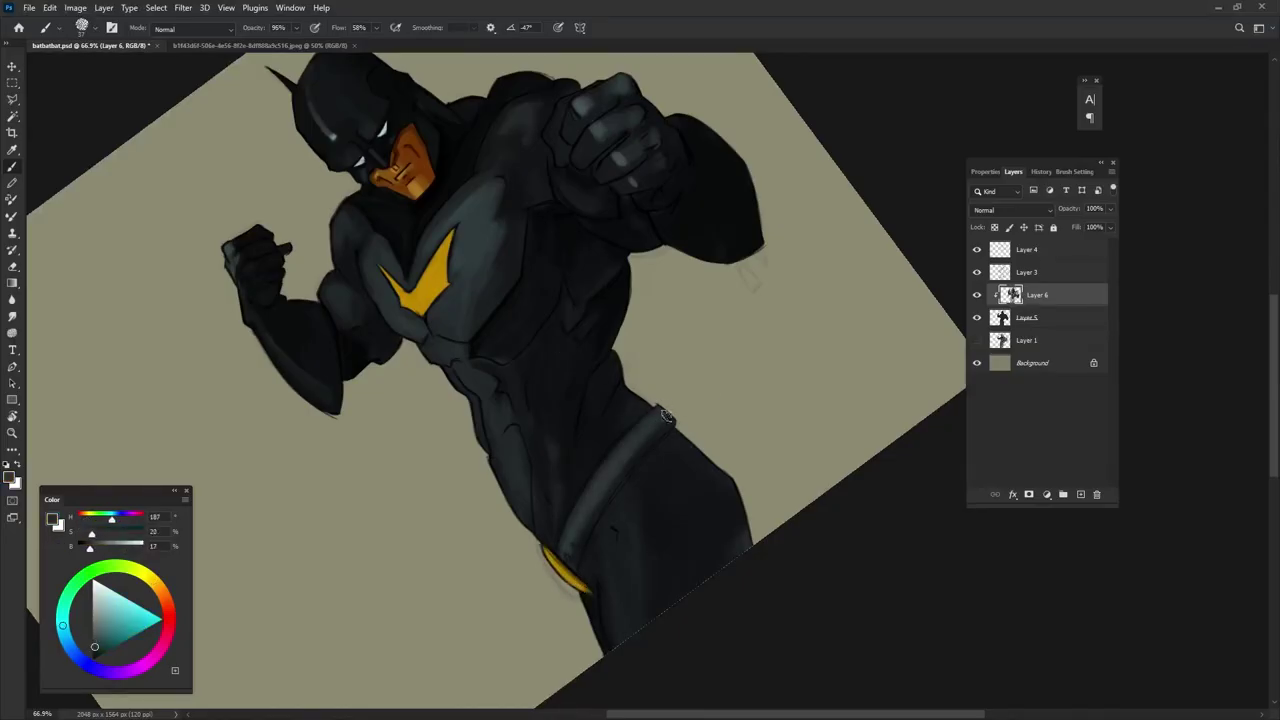
pyautogui.press(']')
pyautogui.press(']')
pyautogui.press(']')
pyautogui.keyDown('alt'); pyautogui.click(617, 298); pyautogui.keyUp('alt')
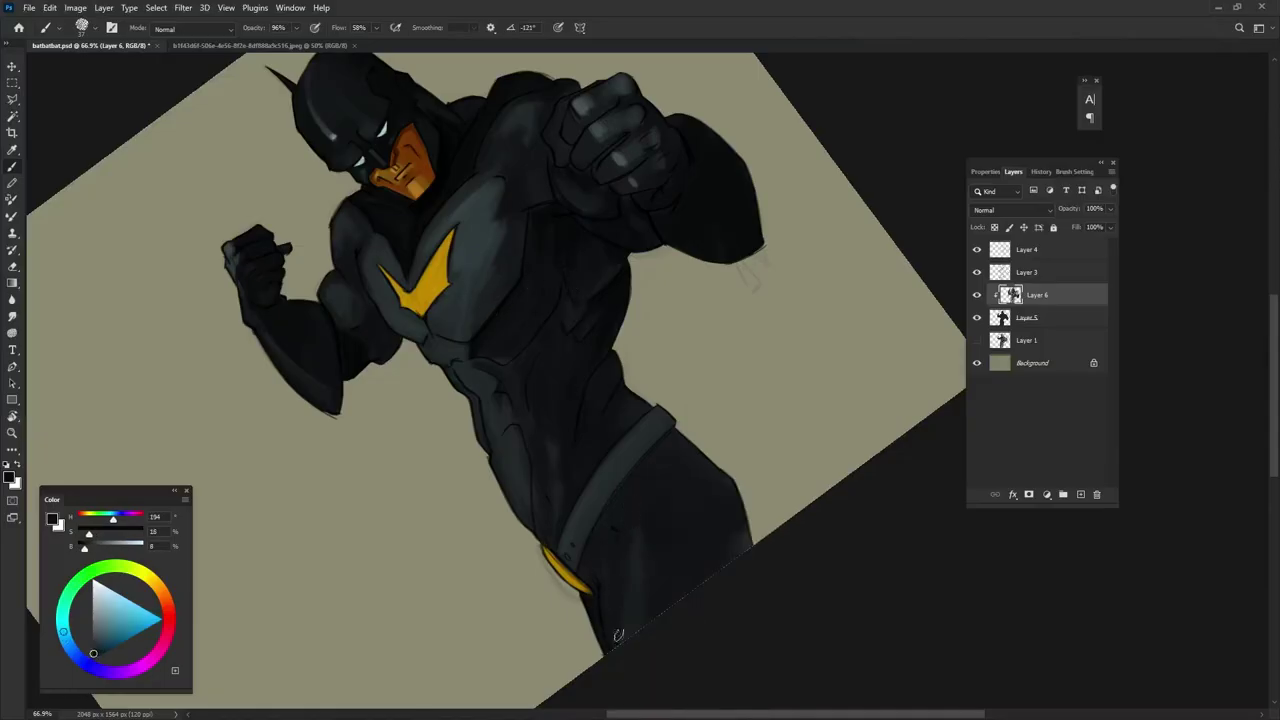
pyautogui.keyDown('alt'); pyautogui.click(447, 143); pyautogui.keyUp('alt')
pyautogui.moveTo(447, 143); pyautogui.dragTo(641, 388)
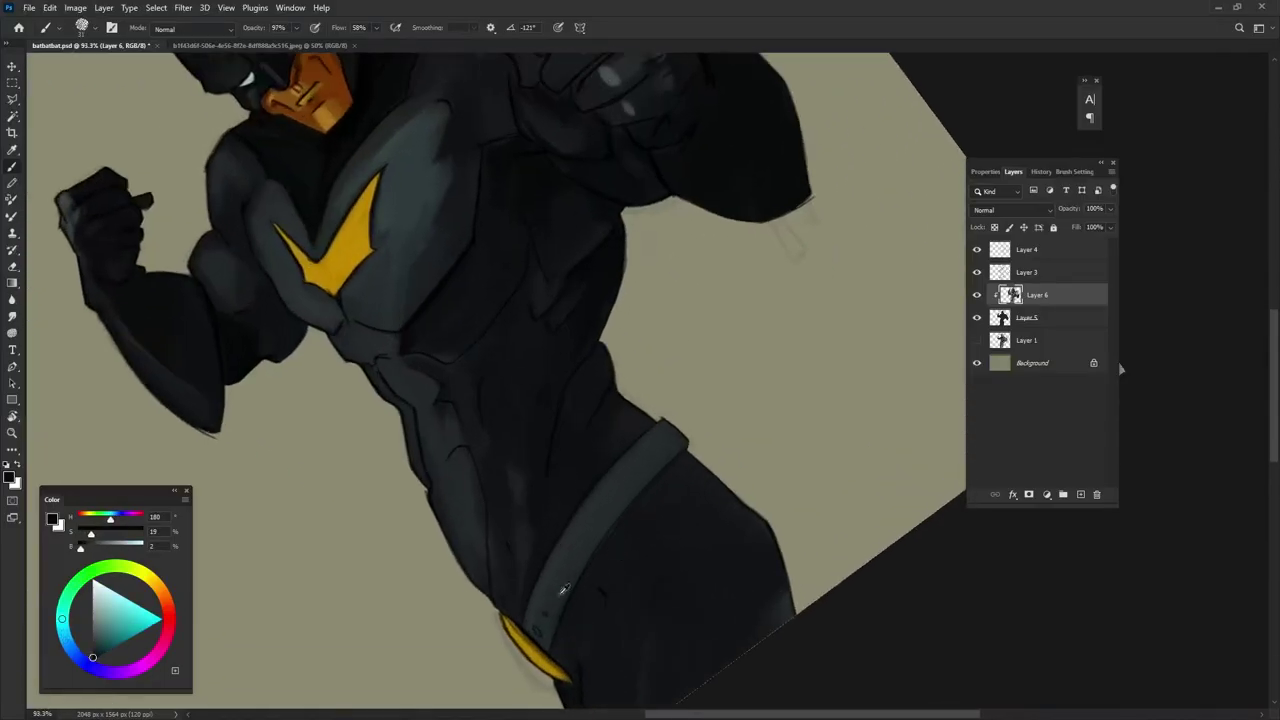
pyautogui.keyDown('alt'); pyautogui.click(633, 389); pyautogui.keyUp('alt')
pyautogui.keyDown('alt'); pyautogui.click(643, 449); pyautogui.keyUp('alt')
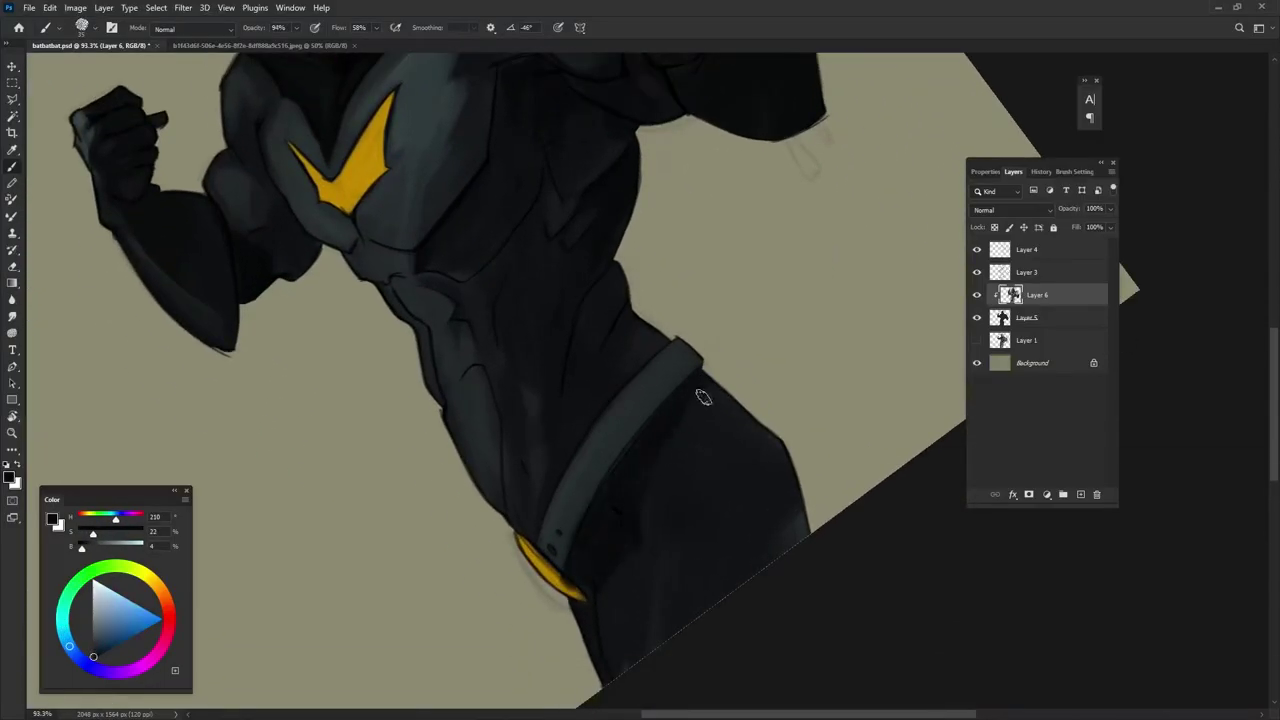
pyautogui.moveTo(705, 392); pyautogui.dragTo(795, 590)
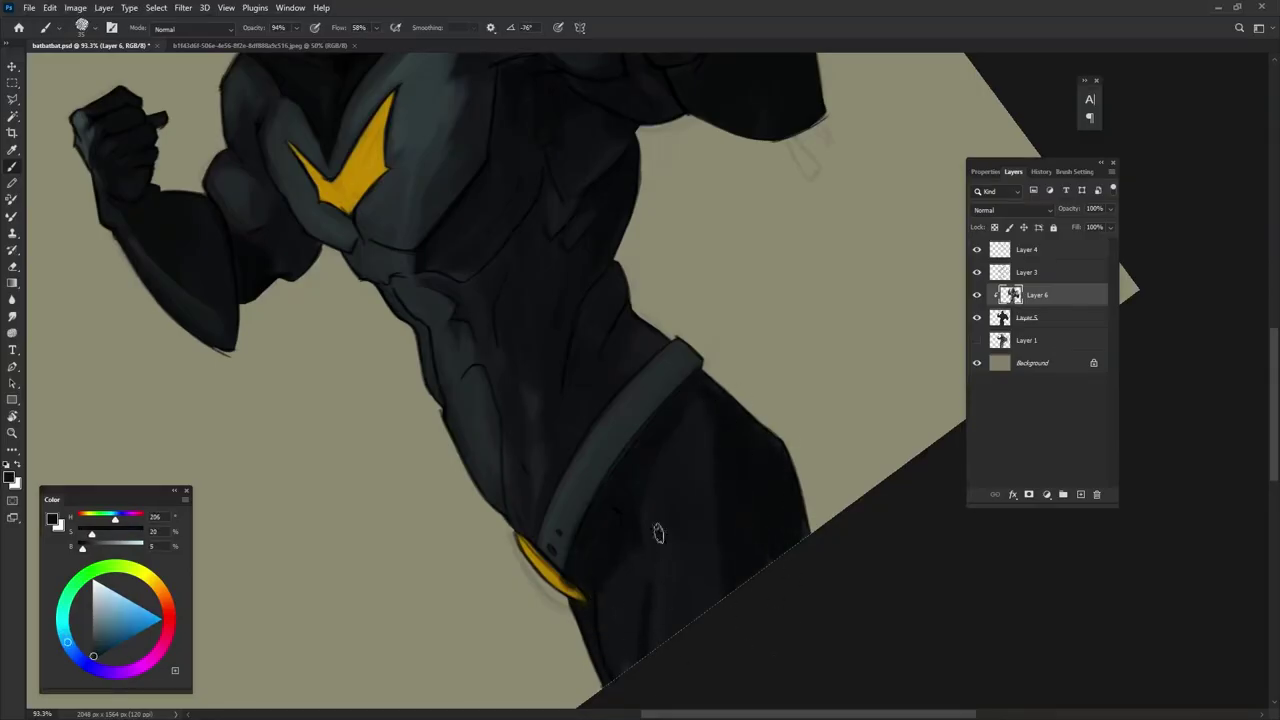
# - Brighten the yellow, then add lighter grey highlights along the forearm edge
pyautogui.keyDown('alt'); pyautogui.click(558, 572); pyautogui.keyUp('alt')
pyautogui.moveTo(571, 596); pyautogui.dragTo(445, 250)
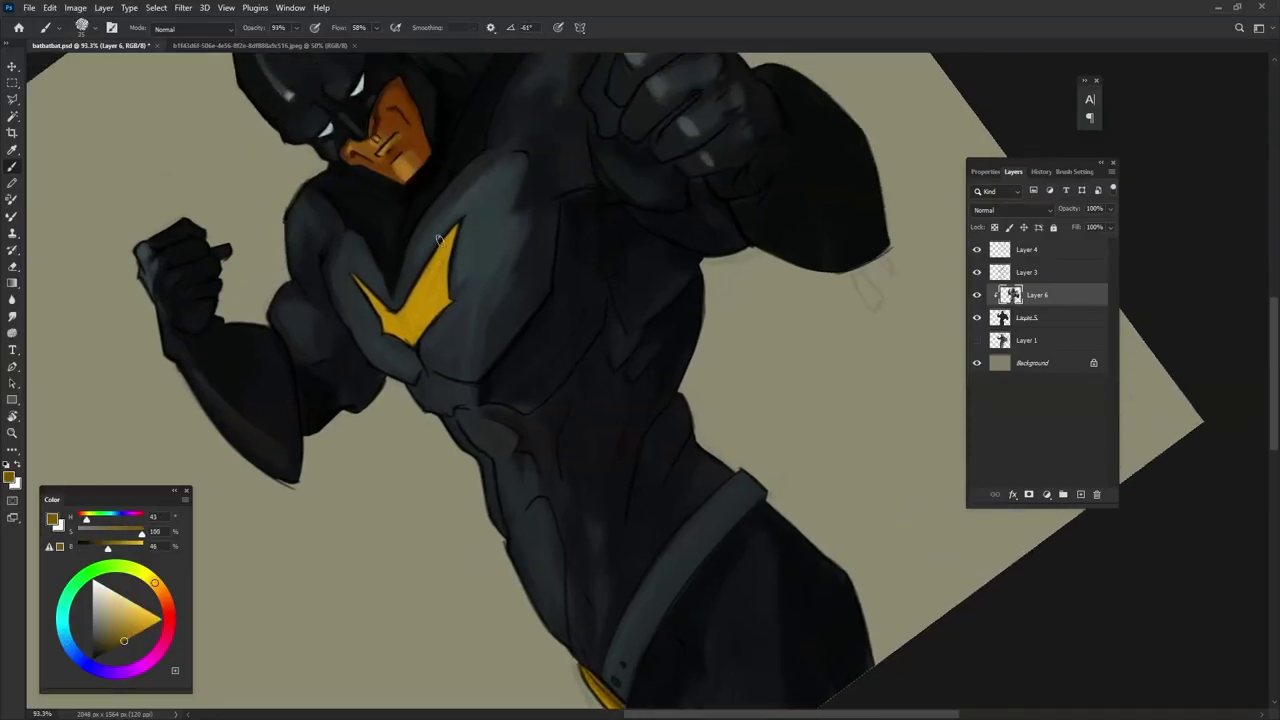
pyautogui.keyDown('alt'); pyautogui.click(430, 295); pyautogui.keyUp('alt')
pyautogui.moveTo(643, 365)
pyautogui.mouseDown()
pyautogui.moveTo(586, 250)
pyautogui.moveTo(625, 217)
pyautogui.mouseUp()
pyautogui.keyDown('alt'); pyautogui.click(598, 230); pyautogui.keyUp('alt')
pyautogui.keyDown('alt'); pyautogui.click(583, 229); pyautogui.keyUp('alt')
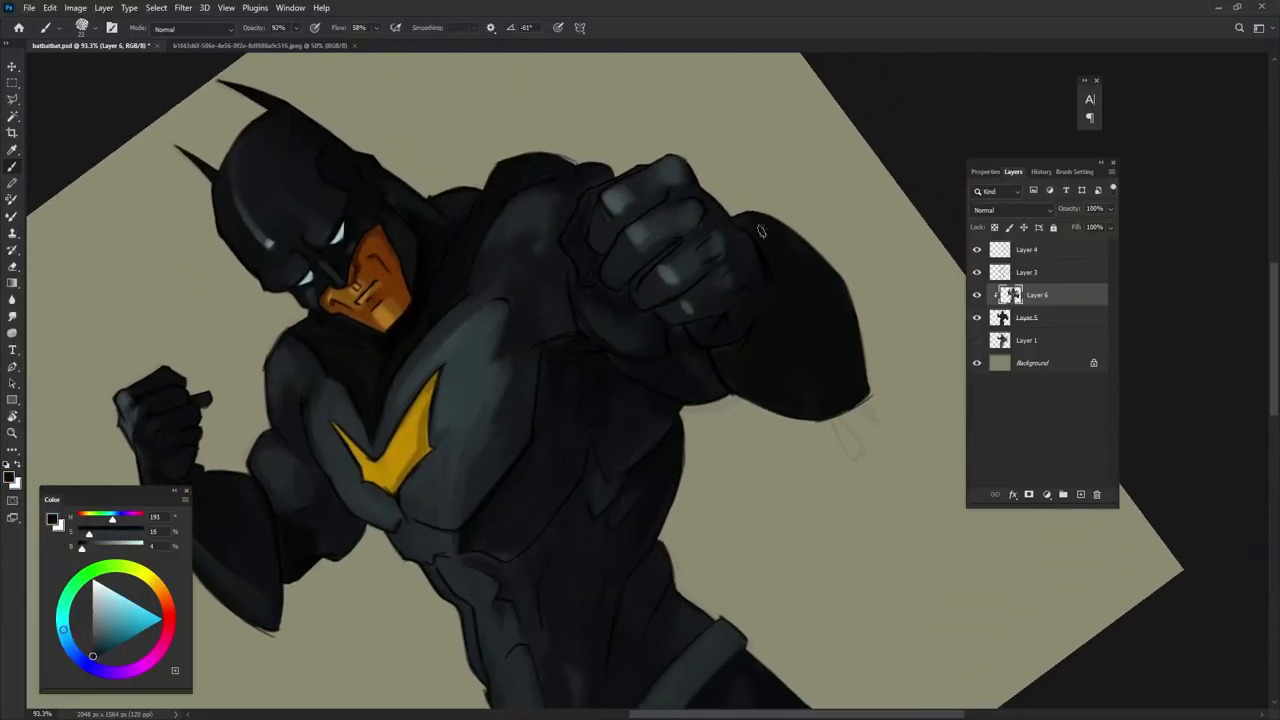
pyautogui.keyDown('alt'); pyautogui.click(704, 267); pyautogui.keyUp('alt')
pyautogui.moveTo(600, 230)
pyautogui.mouseDown()
pyautogui.moveTo(704, 267)
pyautogui.moveTo(800, 235)
pyautogui.moveTo(868, 345)
pyautogui.mouseUp()
pyautogui.keyDown('alt'); pyautogui.click(745, 259); pyautogui.keyUp('alt')
pyautogui.keyDown('alt'); pyautogui.click(823, 248); pyautogui.keyUp('alt')
# - Sample belt greys, then rotate the canvas upright and zoom out to the full figure
pyautogui.scroll(-4, 823, 248)
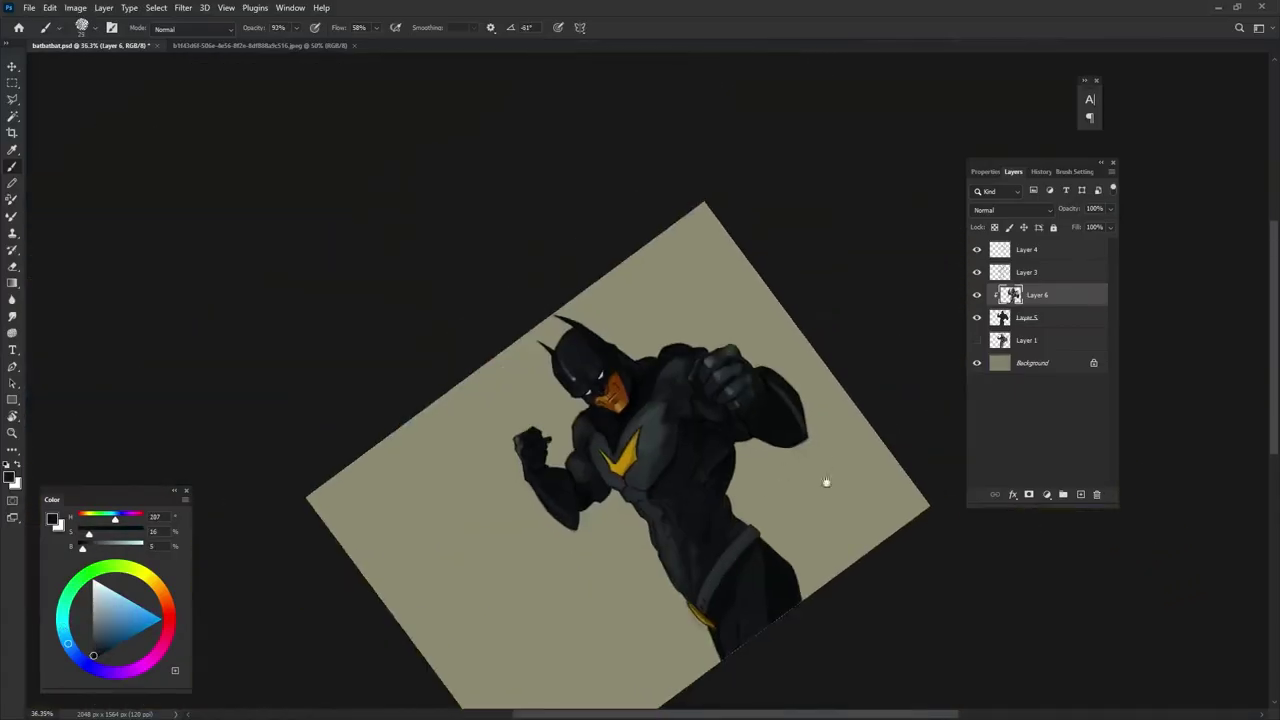
pyautogui.scroll(1, 800, 491)
pyautogui.scroll(2, 741, 471)
pyautogui.keyDown('alt'); pyautogui.click(741, 471); pyautogui.keyUp('alt')
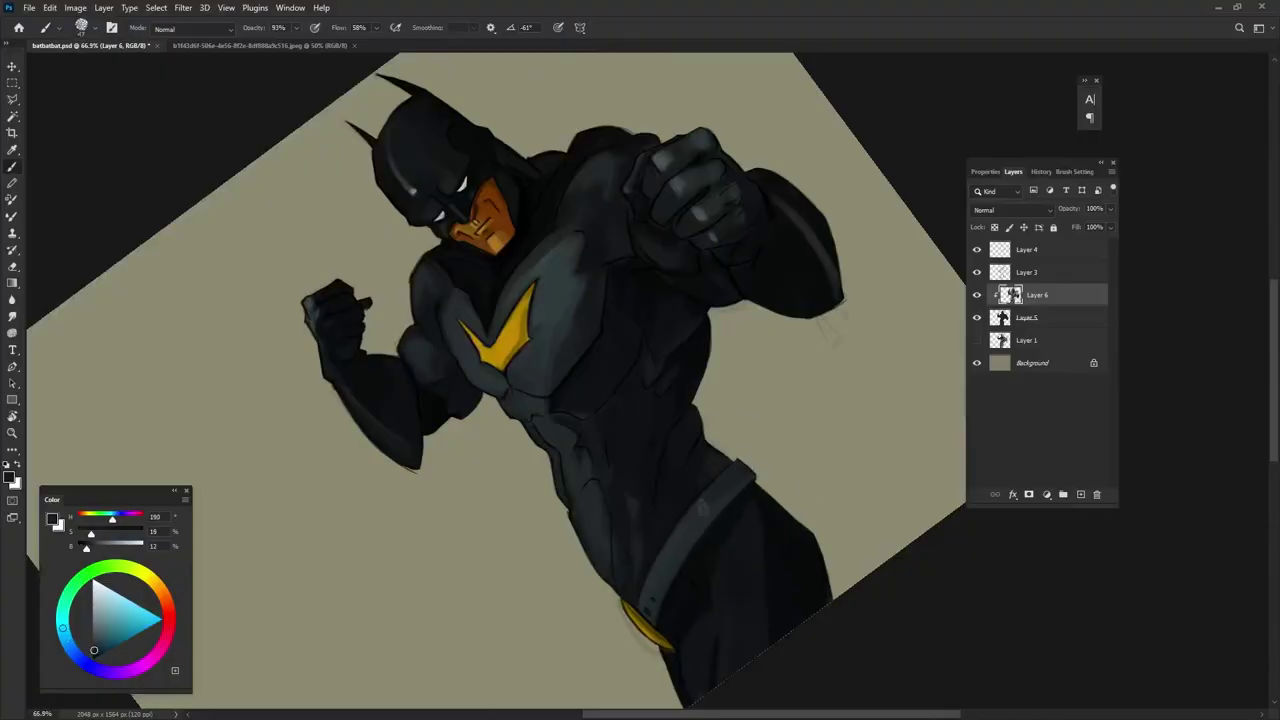
pyautogui.keyDown('alt'); pyautogui.click(694, 534); pyautogui.keyUp('alt')
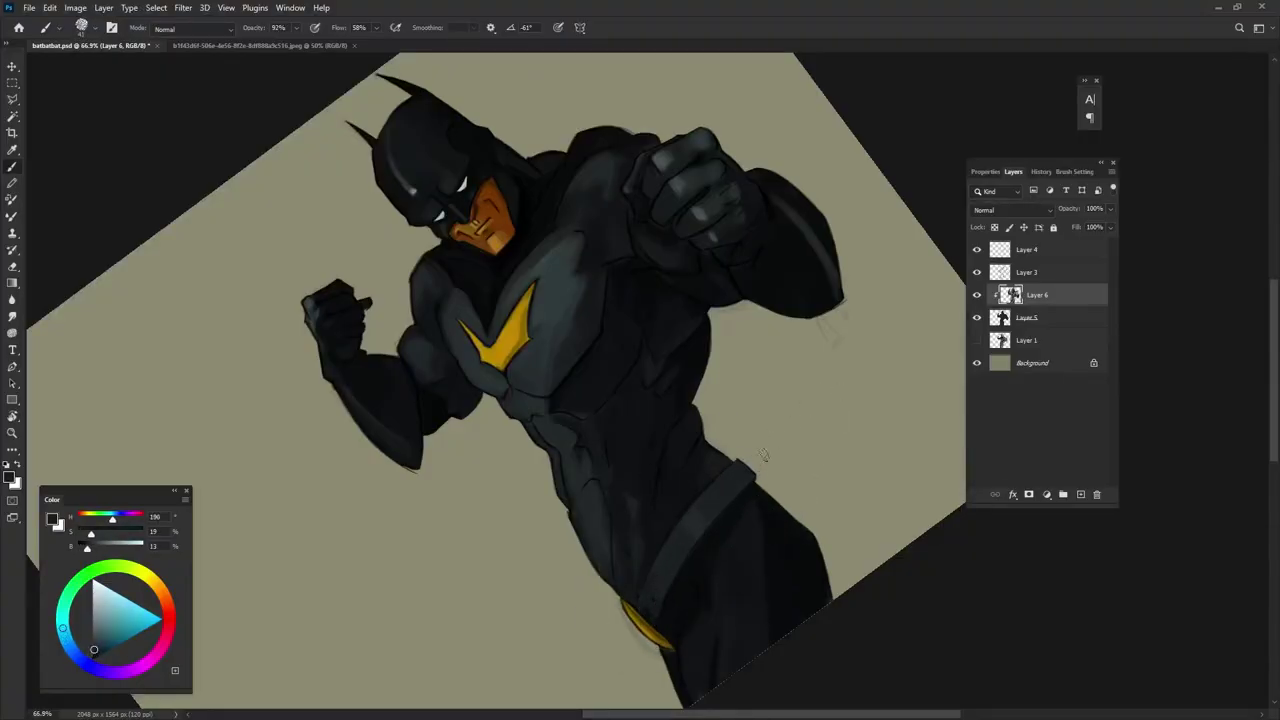
pyautogui.keyDown('alt'); pyautogui.click(548, 462); pyautogui.keyUp('alt')
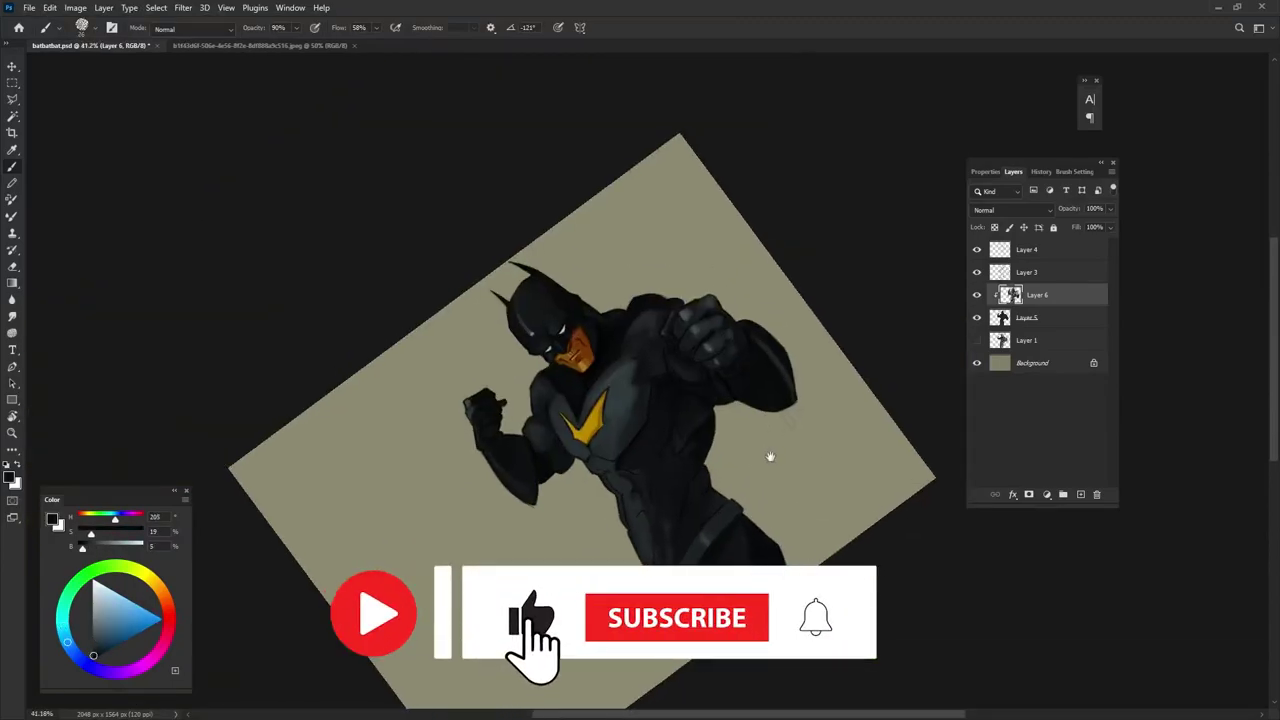
pyautogui.moveTo(804, 453); pyautogui.dragTo(732, 514)
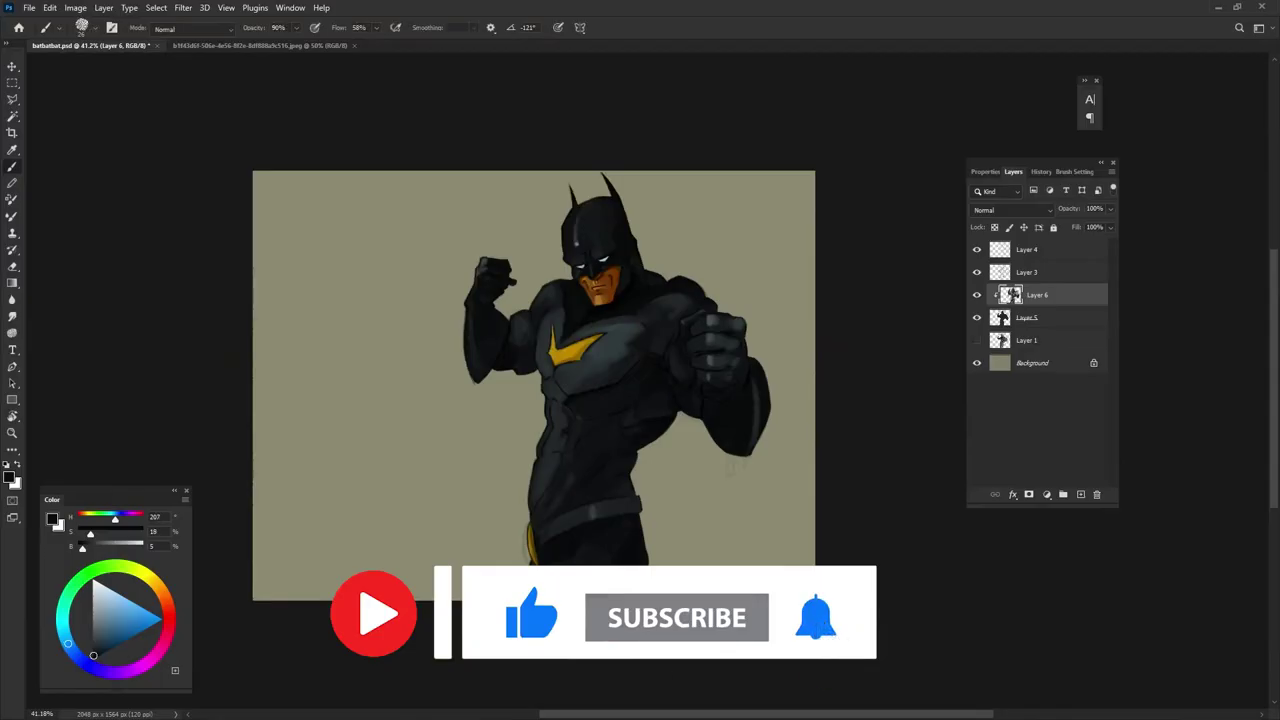
pyautogui.moveTo(576, 307)
pyautogui.mouseDown()
pyautogui.moveTo(770, 204)
pyautogui.moveTo(757, 569)
pyautogui.mouseUp()
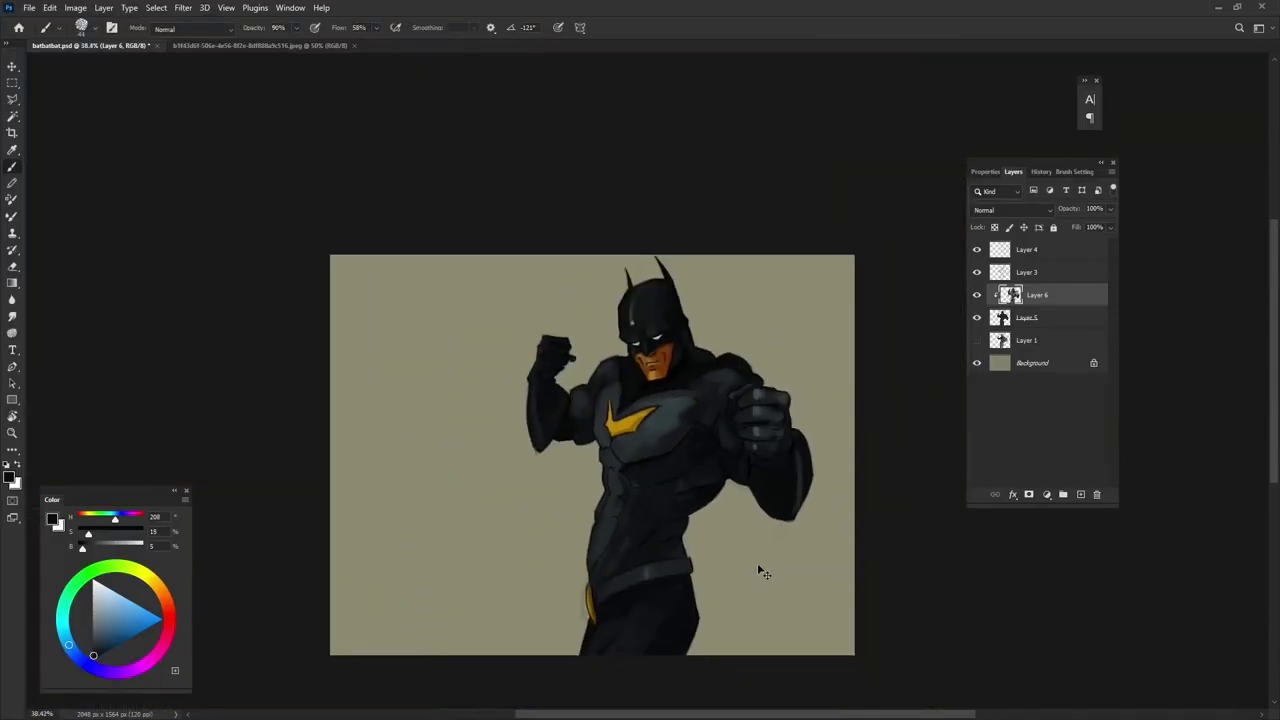
# - Add a Color Lookup adjustment layer above Layer 4 and apply a first lookup table
pyautogui.click(1040, 249)
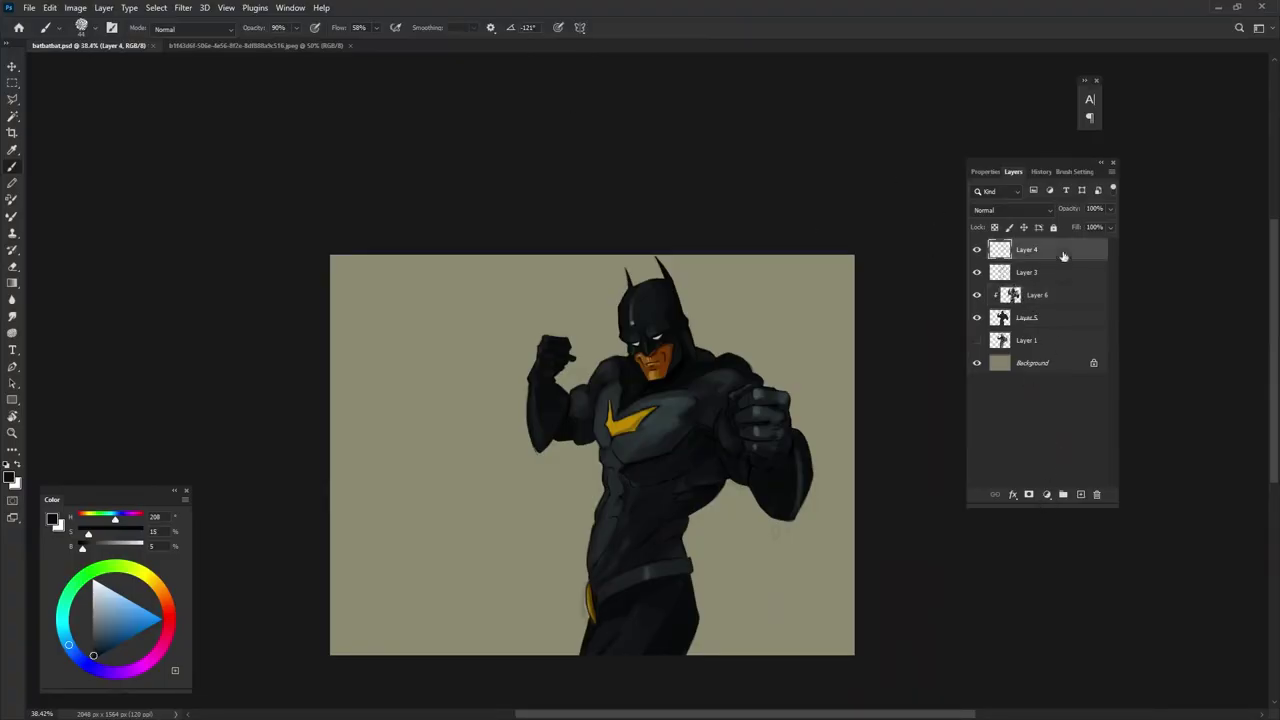
pyautogui.click(1046, 494)
pyautogui.click(1080, 419)
pyautogui.click(1057, 213)
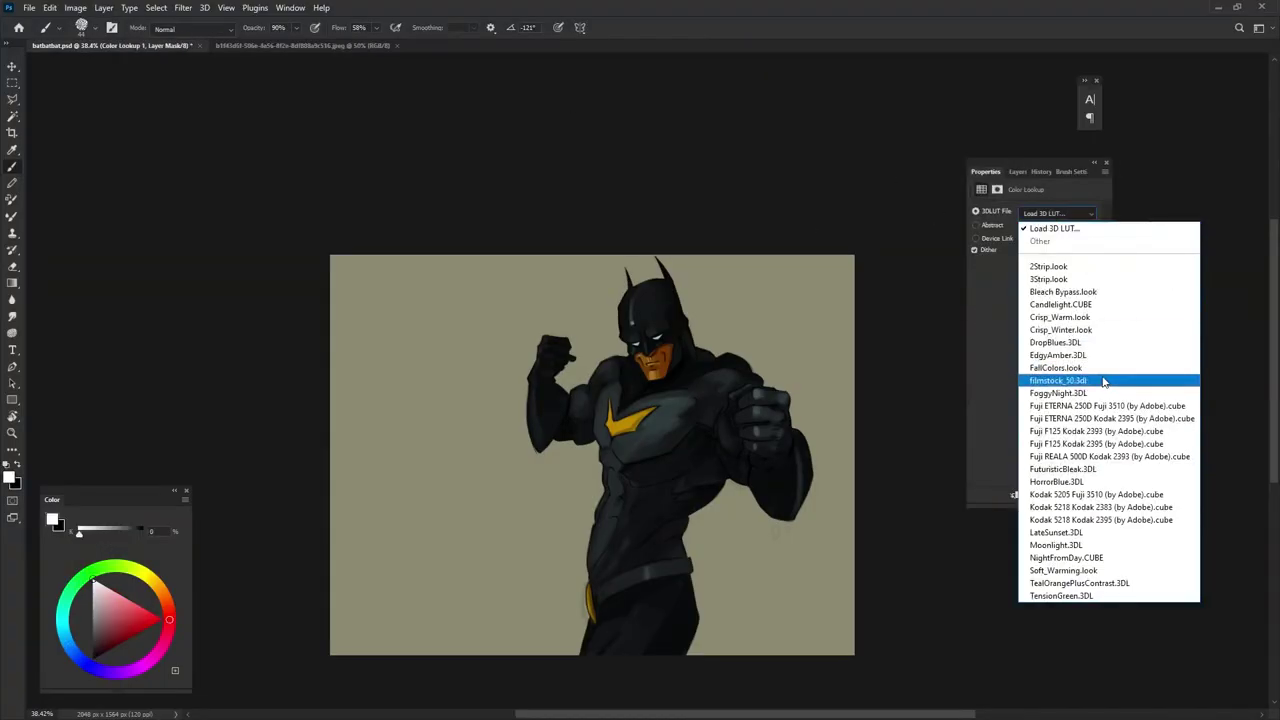
pyautogui.click(1100, 330)
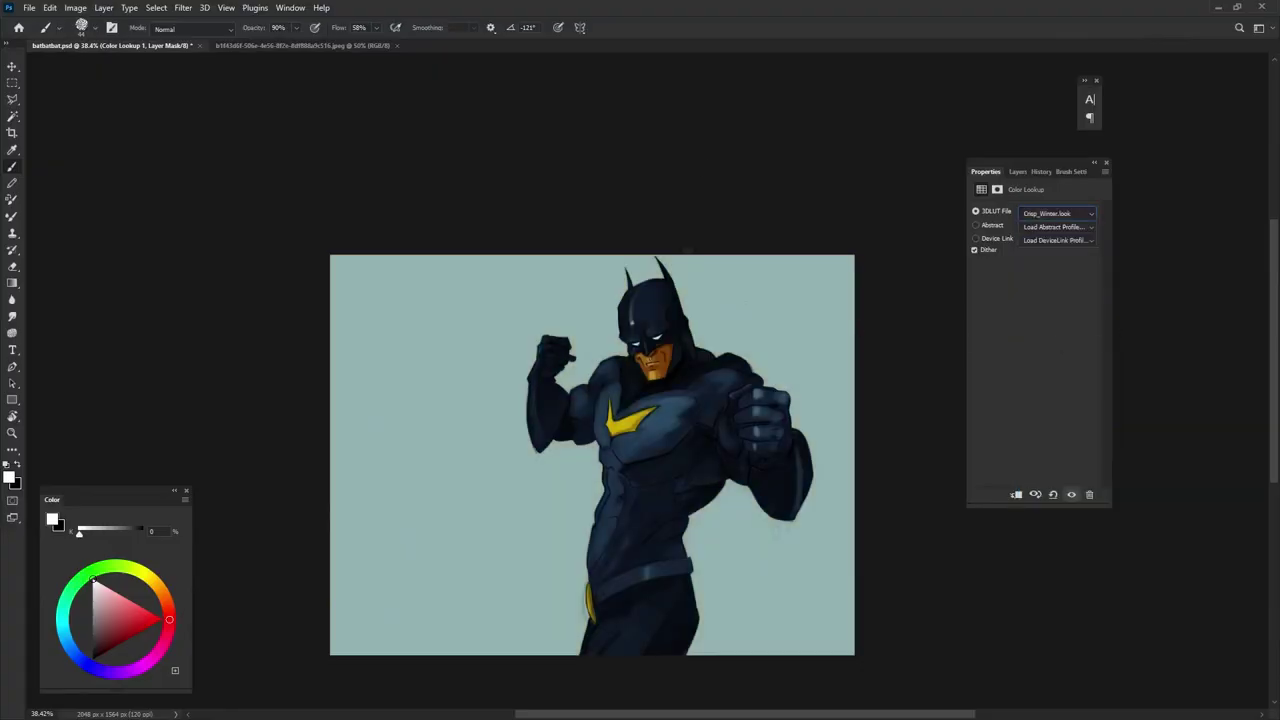
# - Cycle through 3DLUT presets, settle on the olive-tinted look, and return to the Layers panel
pyautogui.press('Down')
pyautogui.press('Down')
pyautogui.press('Down')
pyautogui.press('Down')
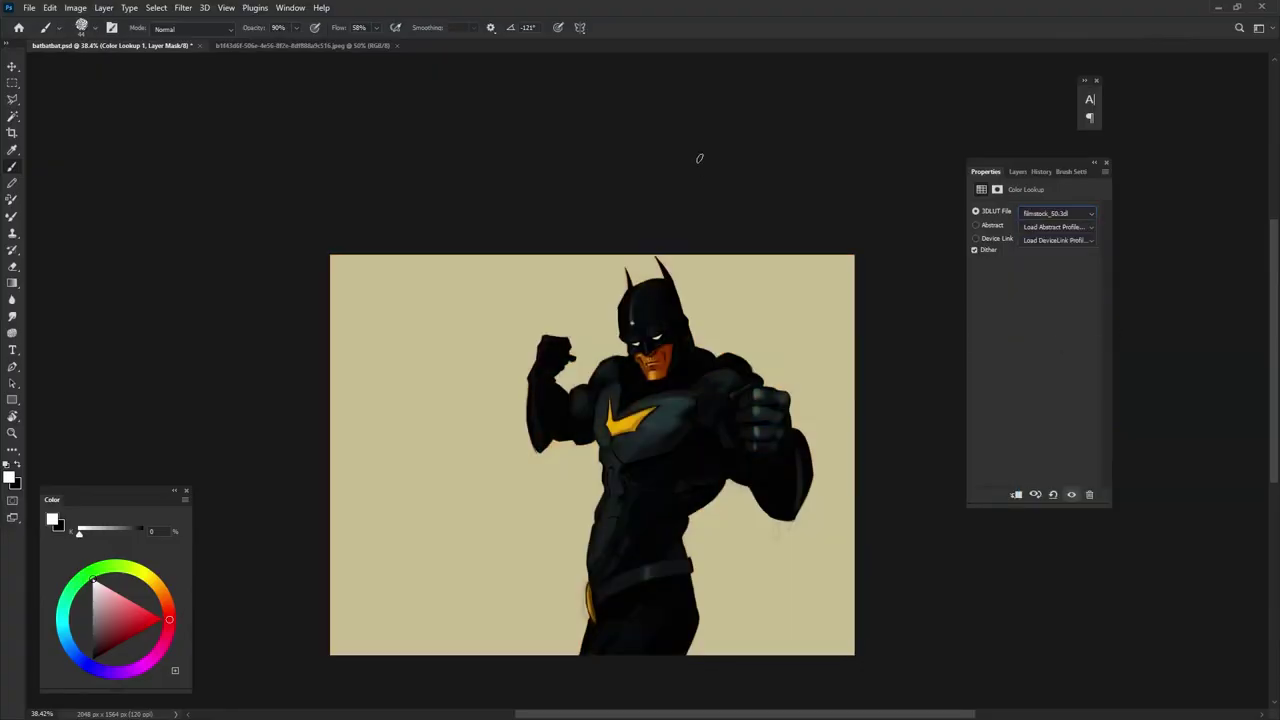
pyautogui.press('Down')
pyautogui.press('Down')
pyautogui.press('Down')
pyautogui.press('Down')
pyautogui.press('Down')
pyautogui.press('Down')
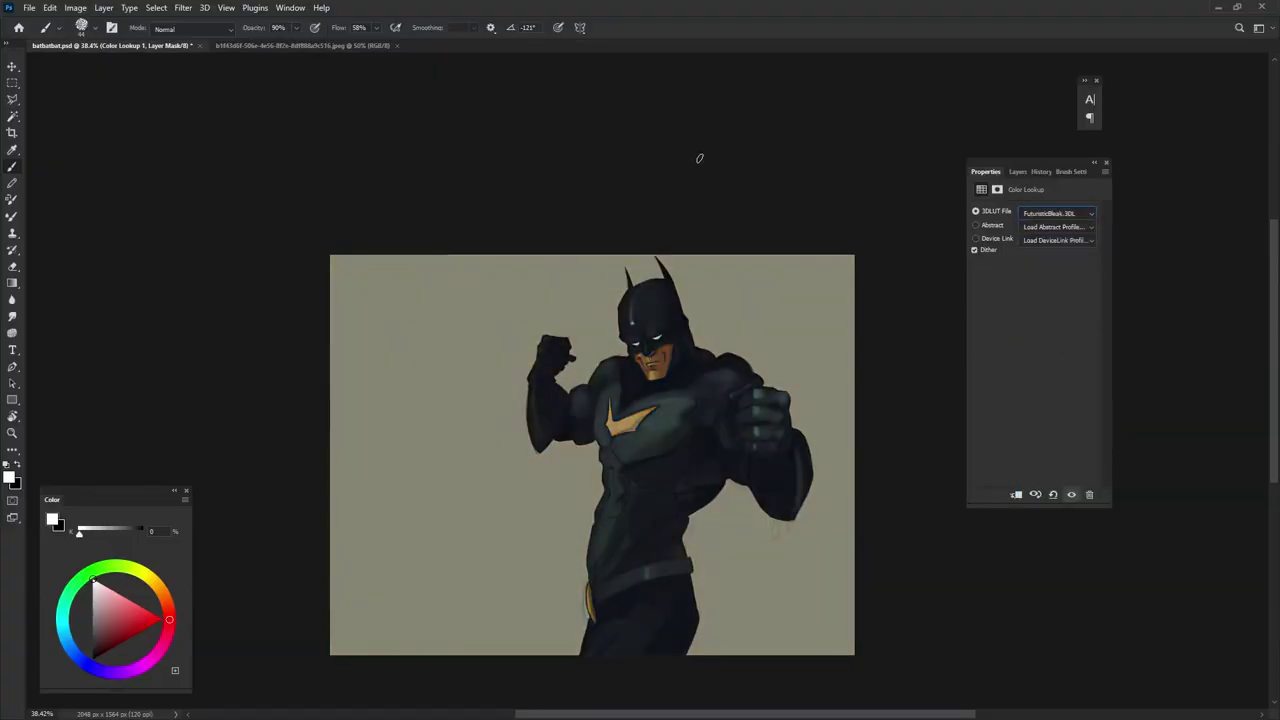
pyautogui.press('Down')
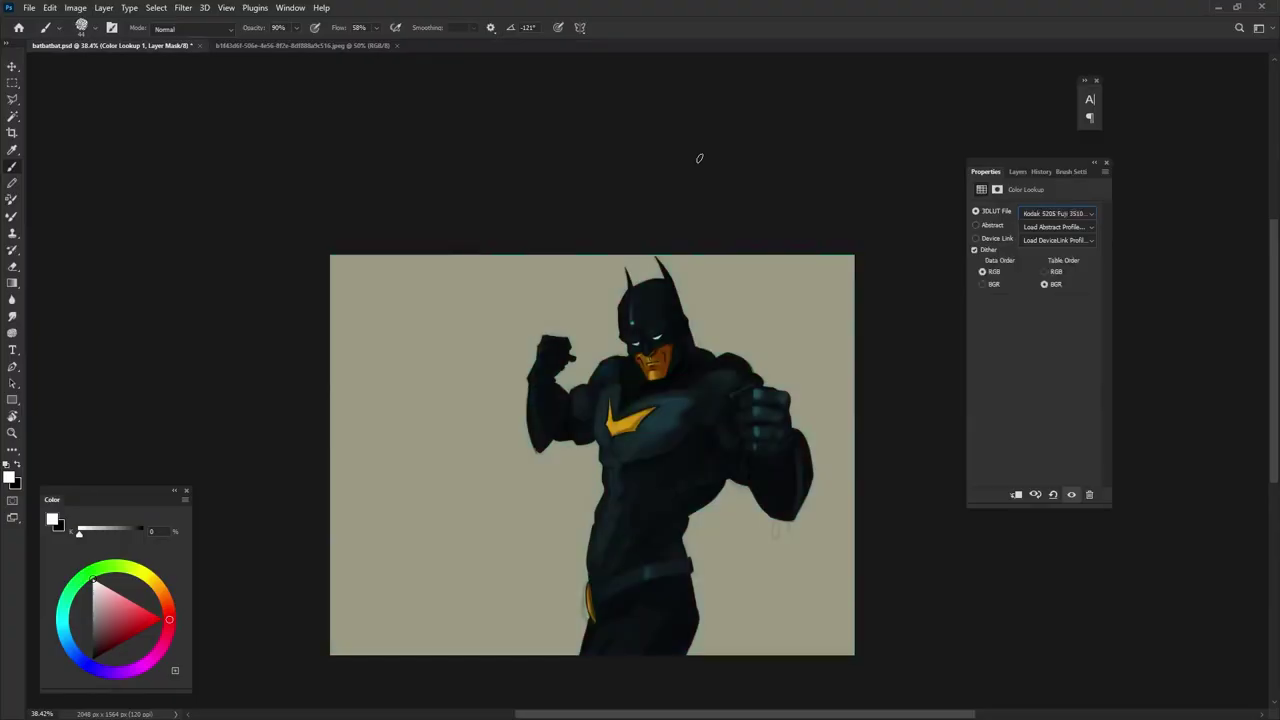
pyautogui.press('Down')
pyautogui.press('Down')
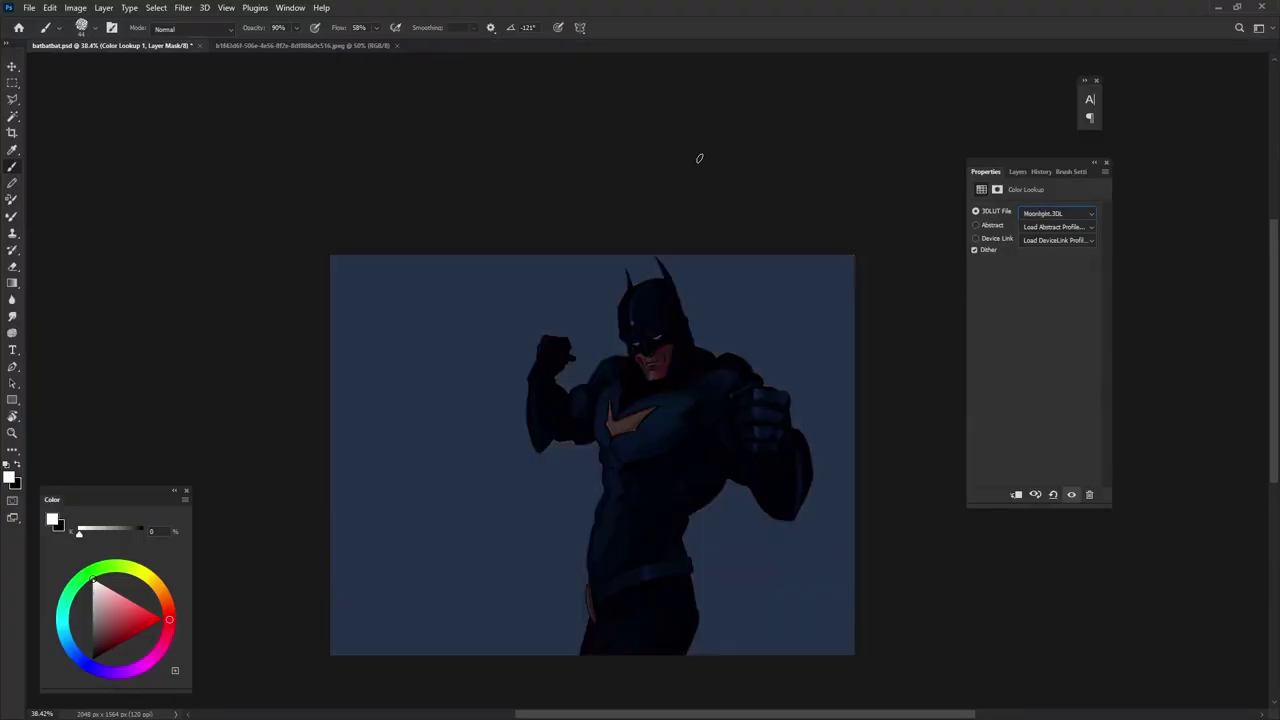
pyautogui.press('Down')
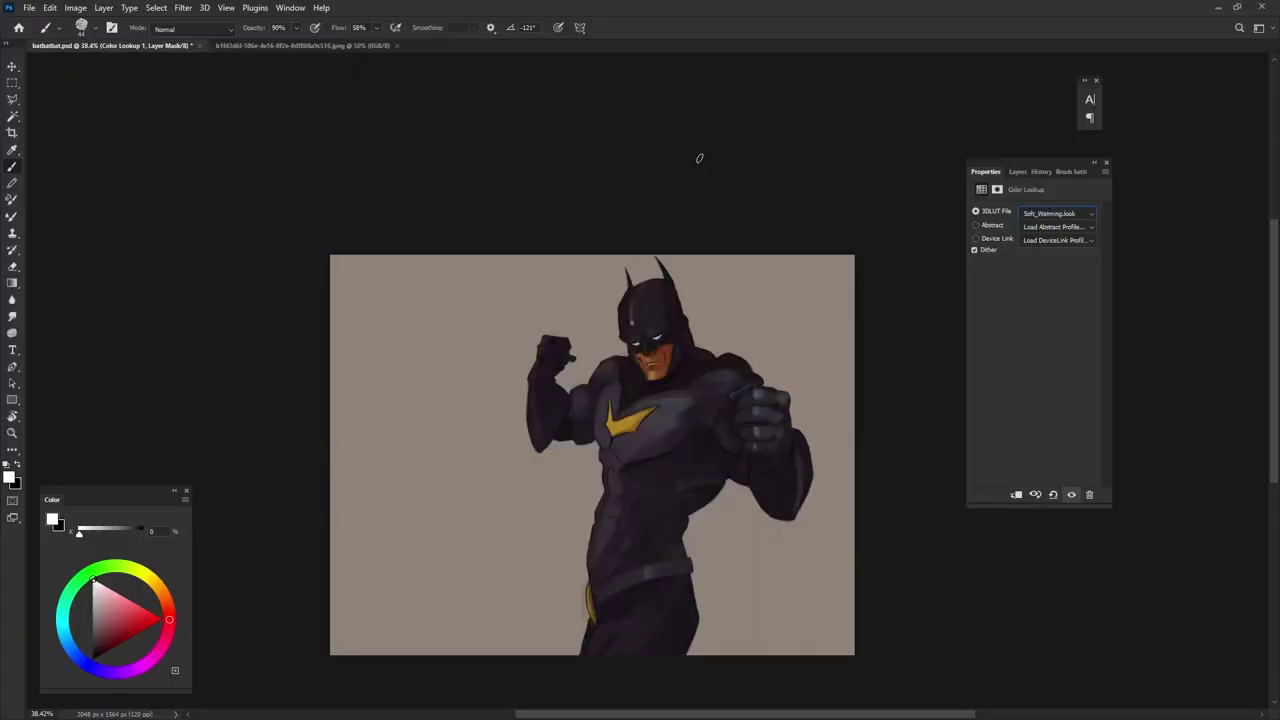
pyautogui.press('Down')
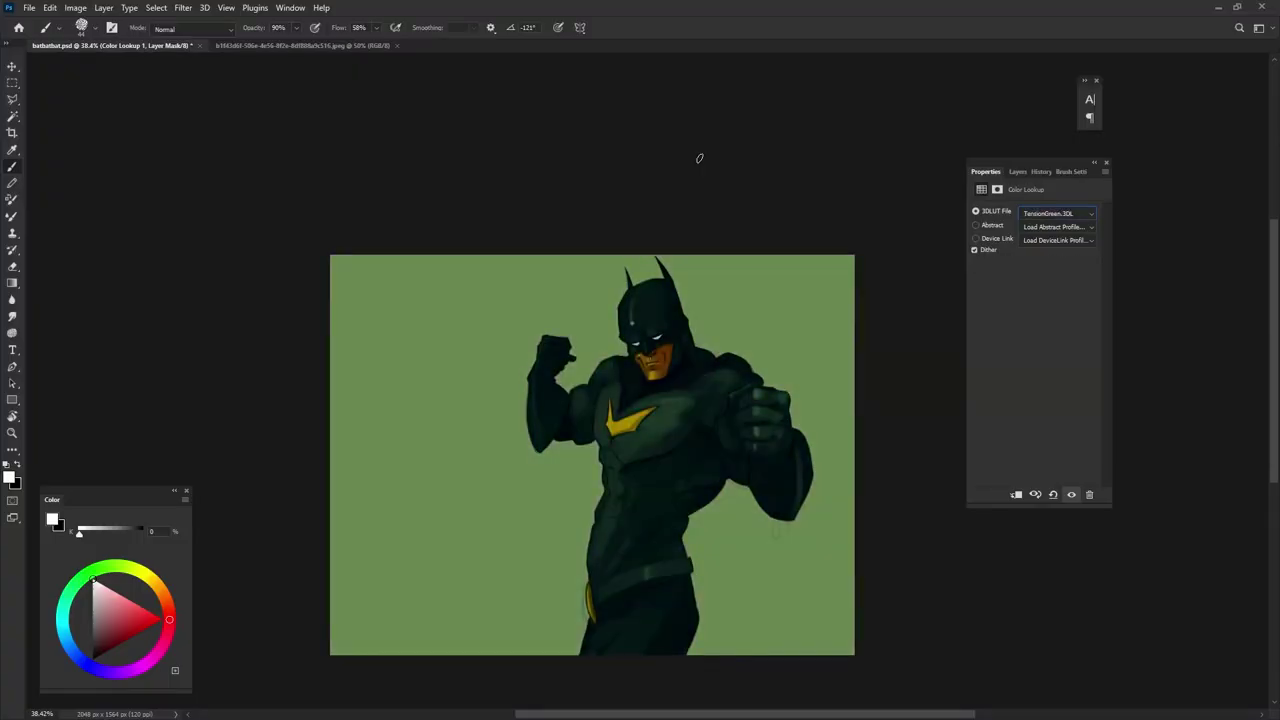
pyautogui.click(1037, 216)
pyautogui.click(1039, 262)
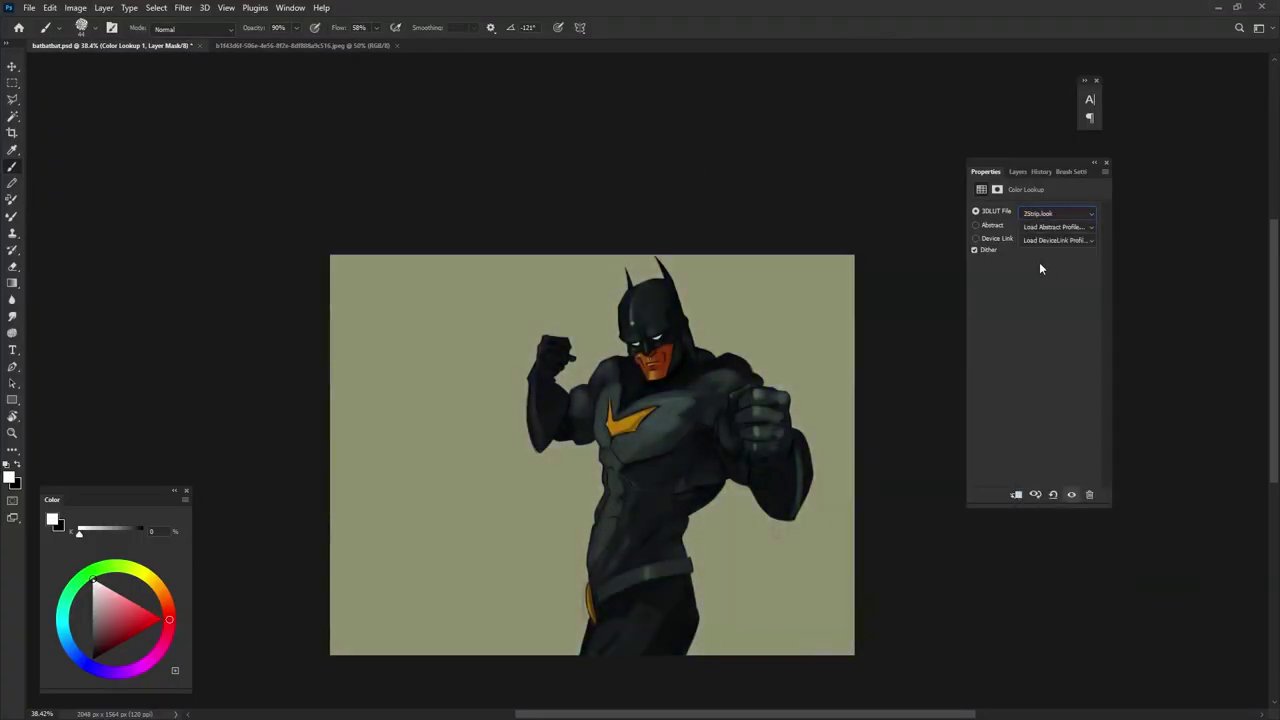
pyautogui.press('F7')
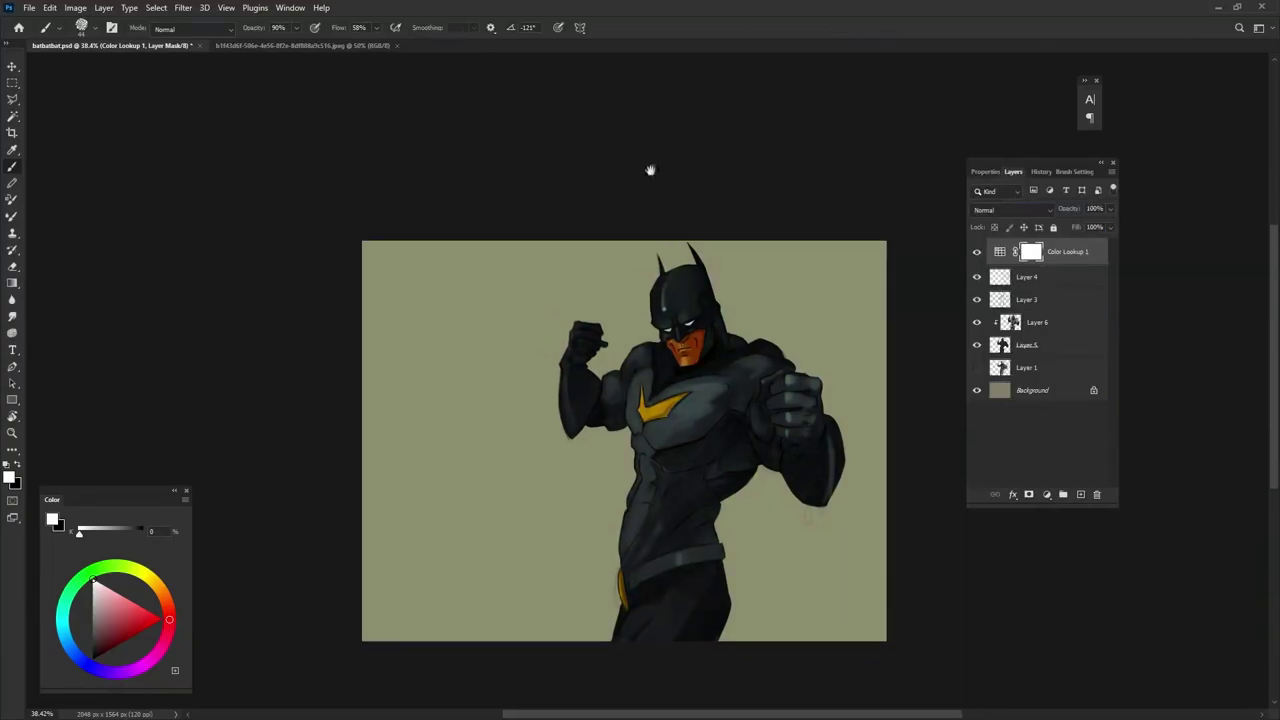
pyautogui.scroll(2, 410, 138)
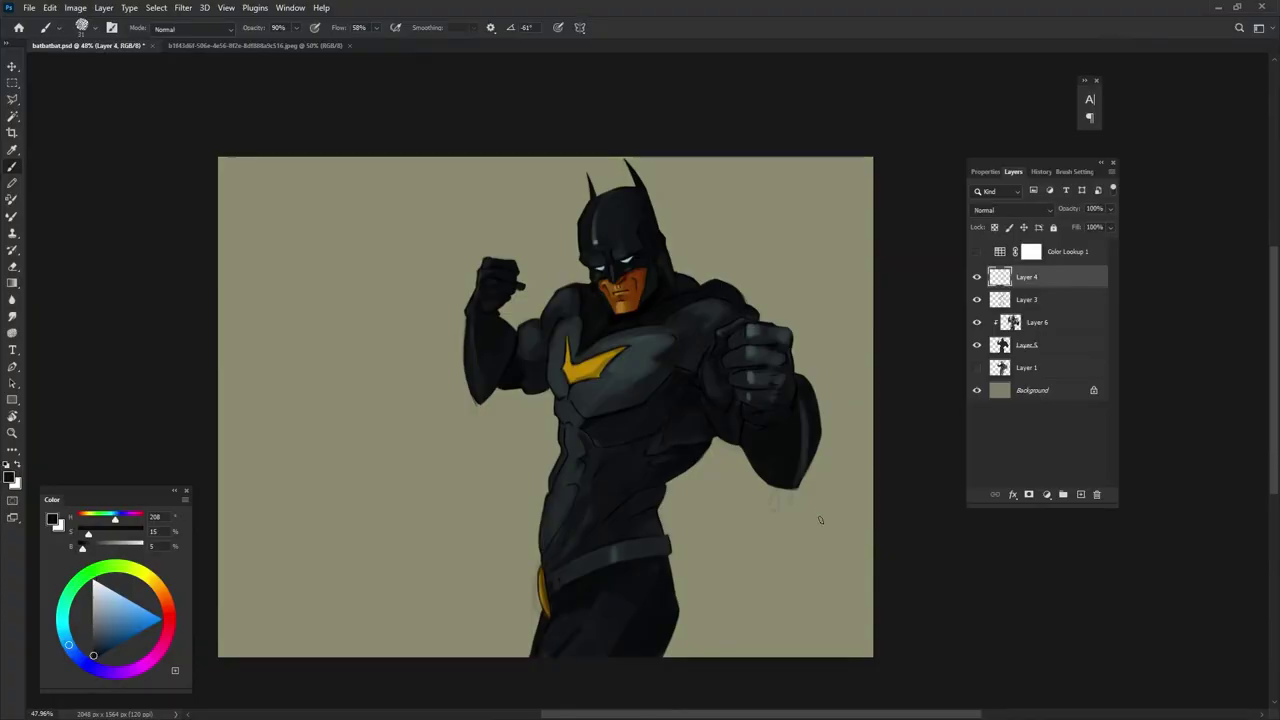
# - On a new layer, paint thick dark cape strokes from the shoulders toward the top-right
pyautogui.moveTo(736, 318); pyautogui.dragTo(888, 77)
pyautogui.hotkey('ctrl', 'z')
pyautogui.hotkey('ctrl', 'shift', 'alt', 'n')
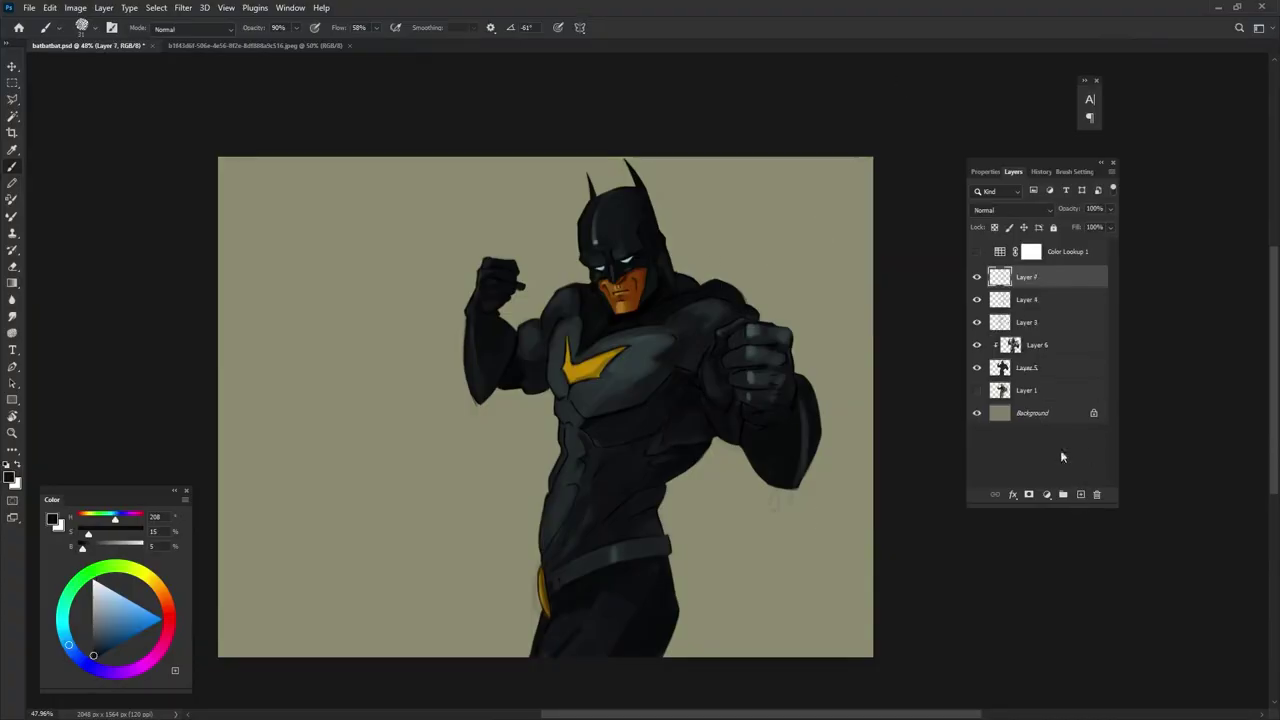
pyautogui.moveTo(728, 281); pyautogui.dragTo(870, 180)
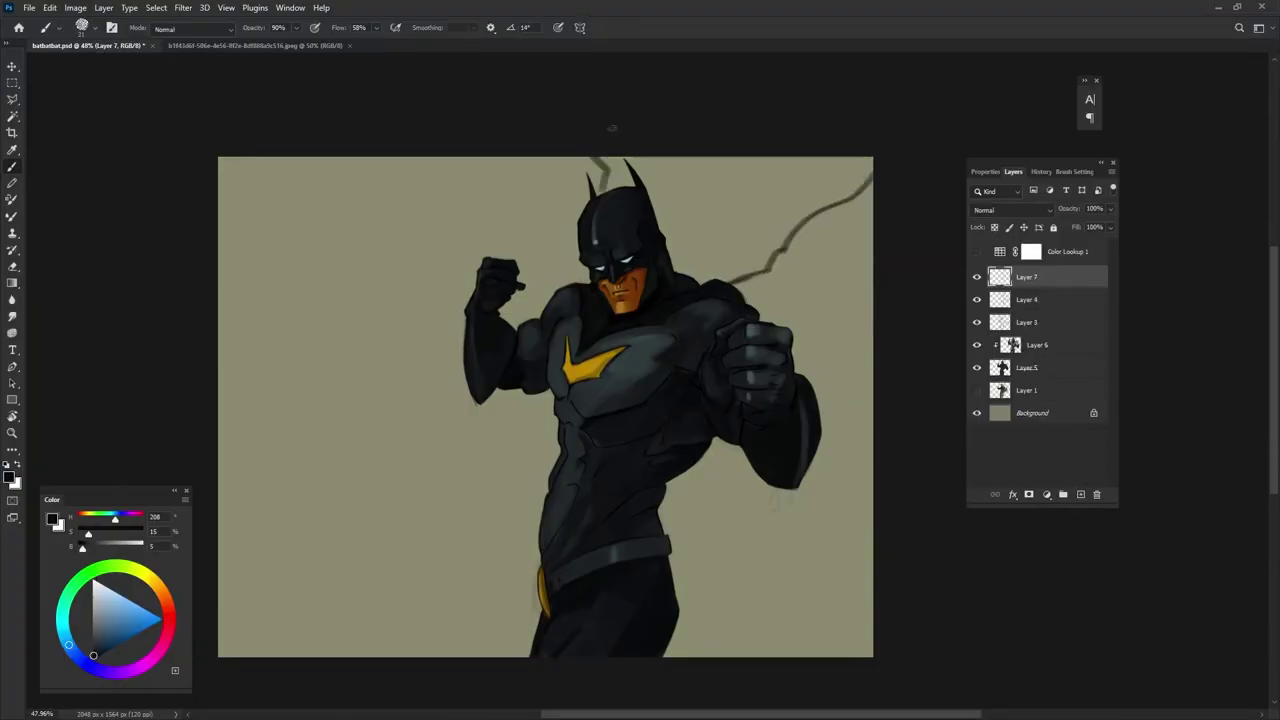
pyautogui.moveTo(608, 130); pyautogui.dragTo(600, 192)
pyautogui.scroll(2, 787, 280)
pyautogui.moveTo(886, 250); pyautogui.dragTo(748, 342)
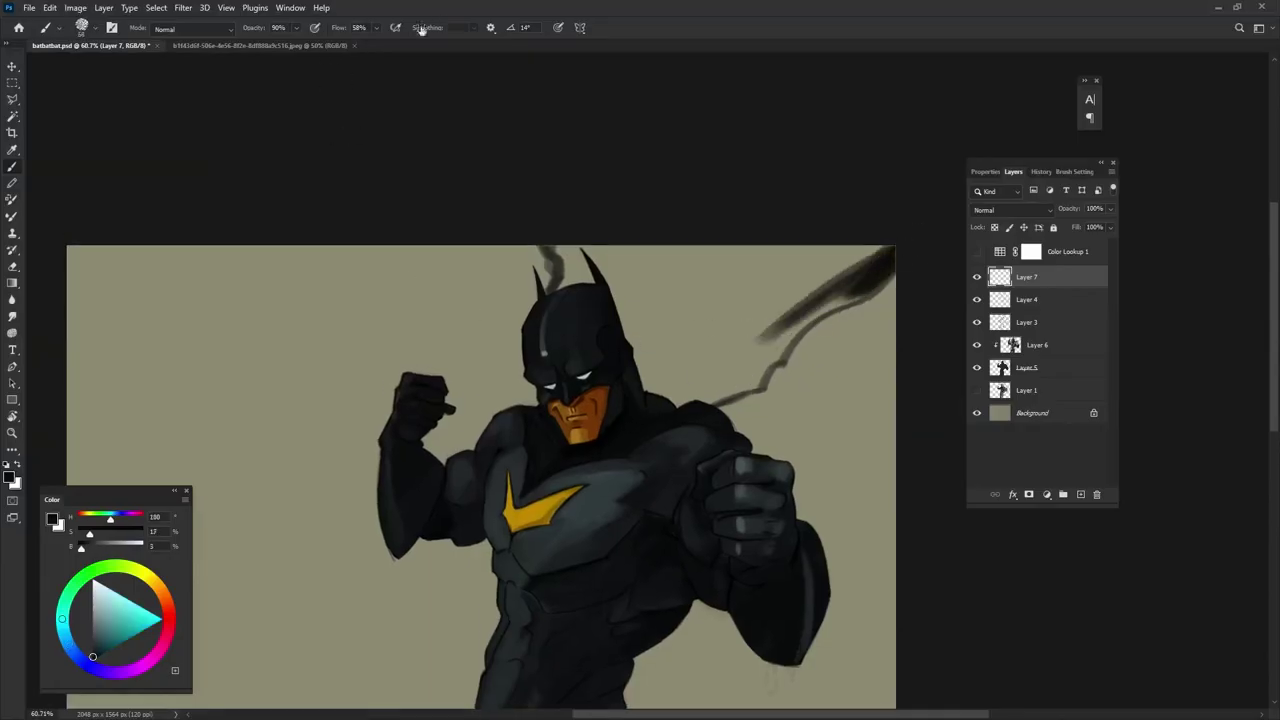
pyautogui.moveTo(886, 266)
pyautogui.mouseDown()
pyautogui.moveTo(684, 414)
pyautogui.moveTo(660, 260)
pyautogui.moveTo(737, 289)
pyautogui.moveTo(850, 260)
pyautogui.moveTo(557, 243)
pyautogui.moveTo(690, 280)
pyautogui.mouseUp()
# - Move the cape layer beneath Layer 5, add black edges and sampled folds, then prepare the Eraser for cleanup
pyautogui.moveTo(1027, 277); pyautogui.dragTo(1027, 378)
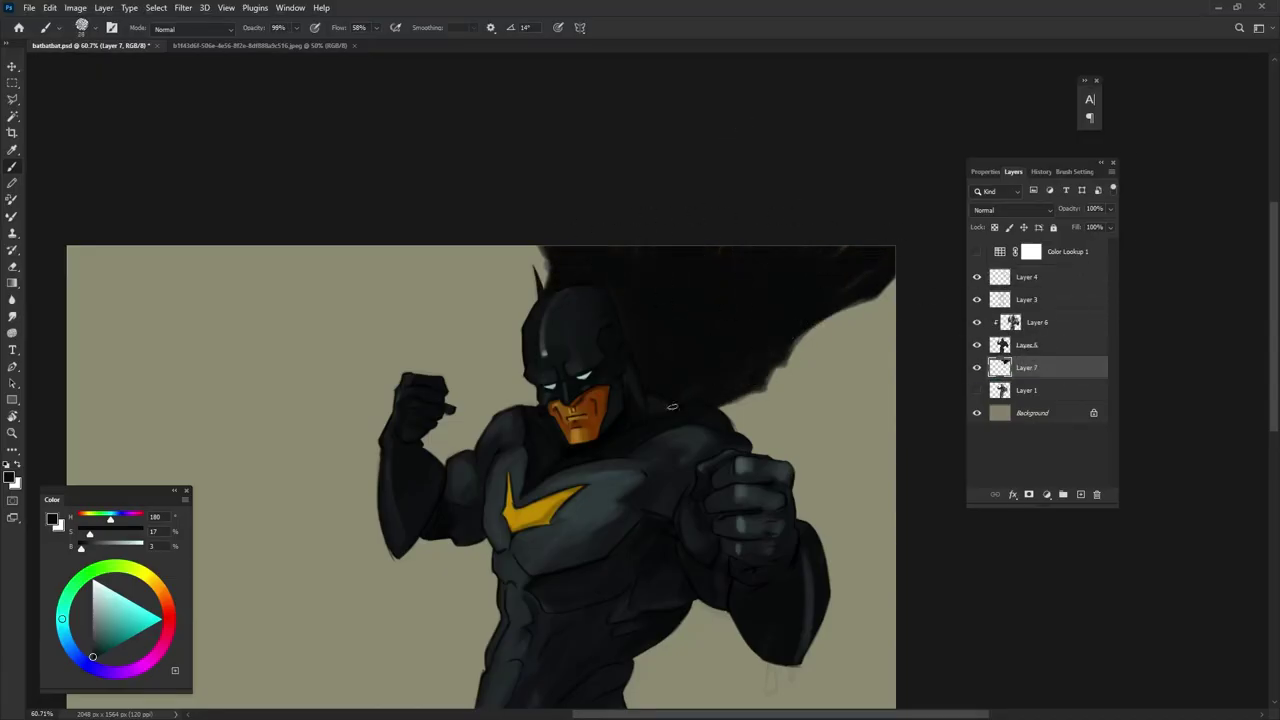
pyautogui.scroll(-5, 630, 383)
pyautogui.scroll(5, 635, 340)
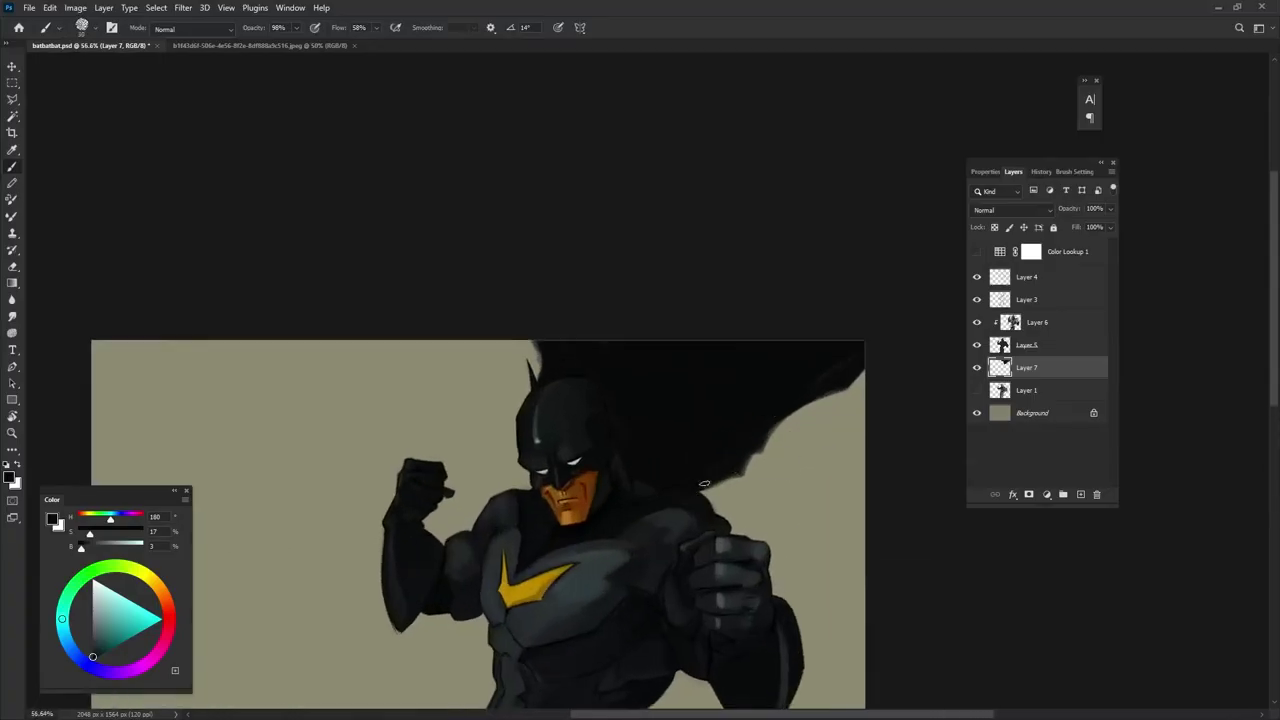
pyautogui.moveTo(533, 345); pyautogui.dragTo(531, 375)
pyautogui.keyDown('alt'); pyautogui.click(693, 405); pyautogui.keyUp('alt')
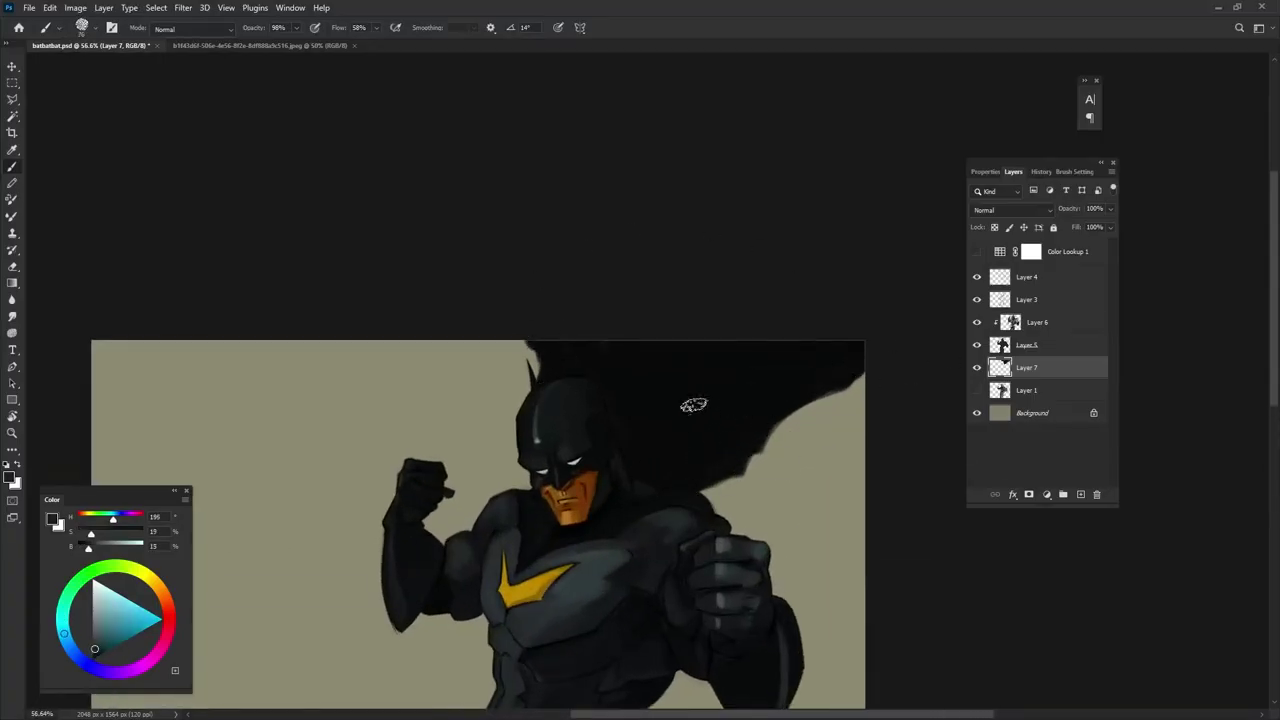
pyautogui.moveTo(740, 345); pyautogui.dragTo(650, 455)
pyautogui.keyDown('alt'); pyautogui.click(805, 355); pyautogui.keyUp('alt')
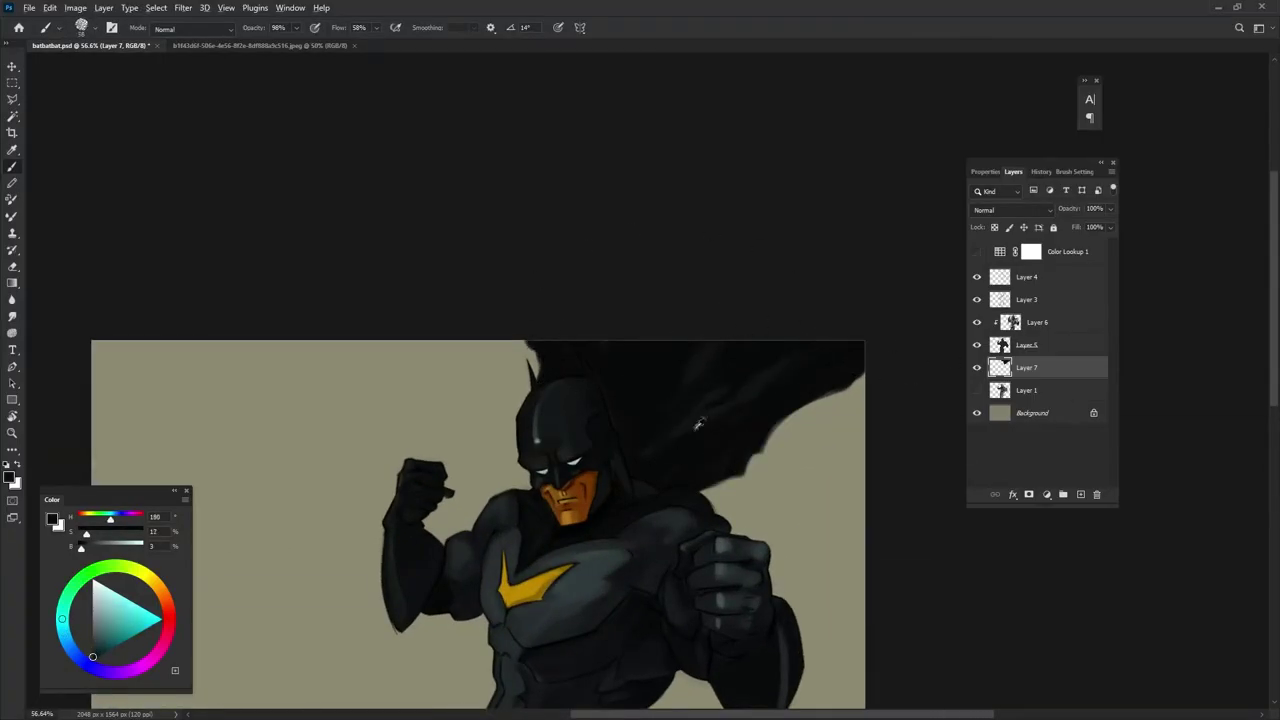
pyautogui.scroll(-2, 829, 286)
pyautogui.press('e')
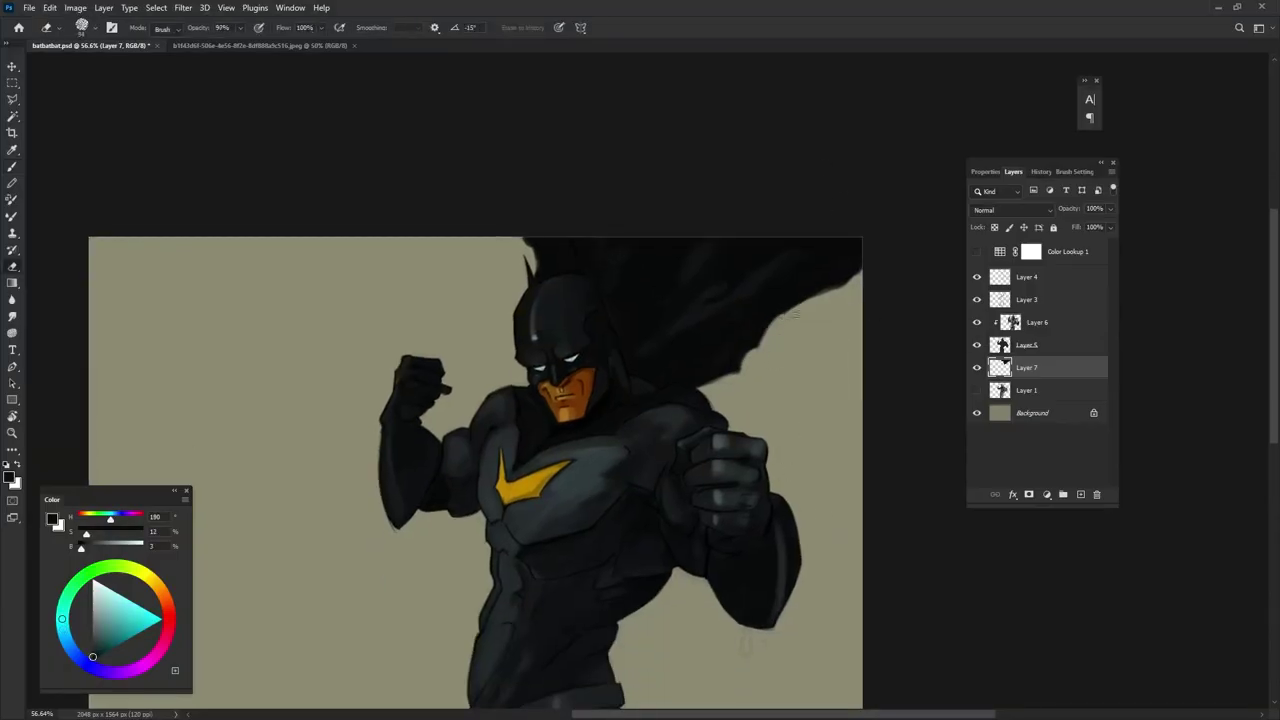
pyautogui.scroll(-3, 812, 380)
pyautogui.scroll(2, 857, 486)
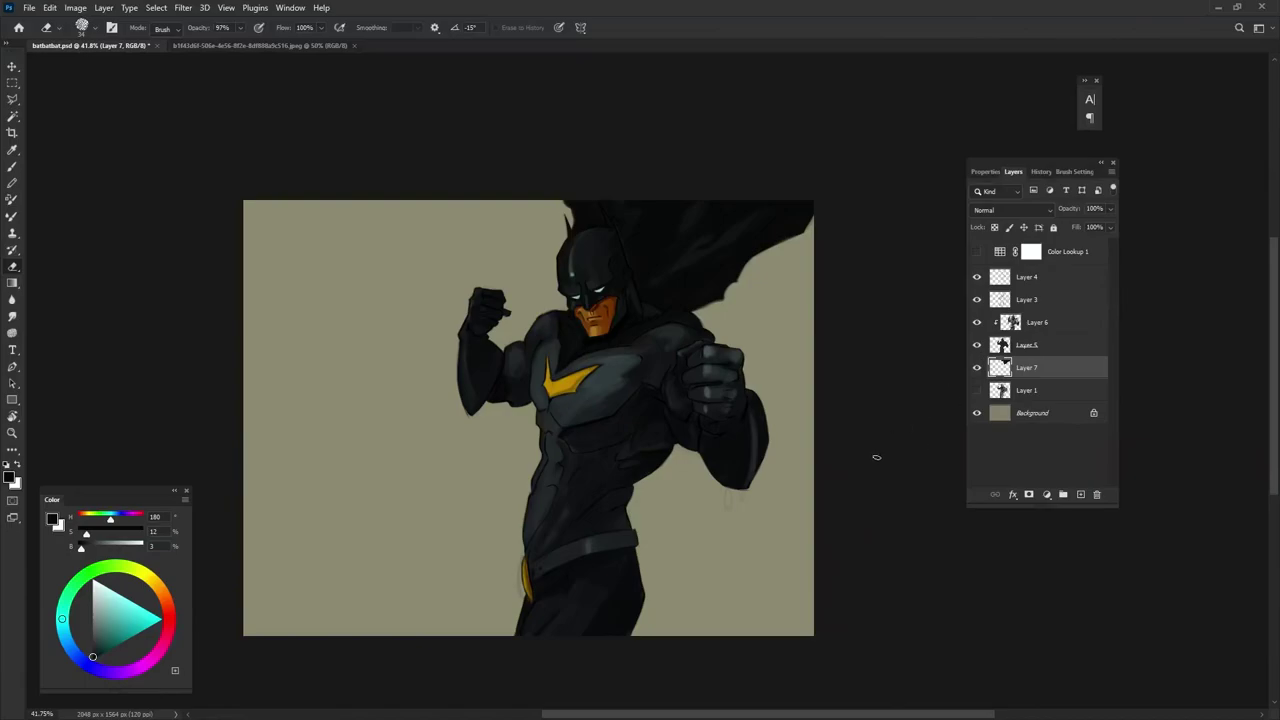
# - On a new layer above Layer 4, paint teal strokes down the cowl, chest and belt
pyautogui.click(1027, 276)
pyautogui.click(1080, 494)
pyautogui.click(117, 625)
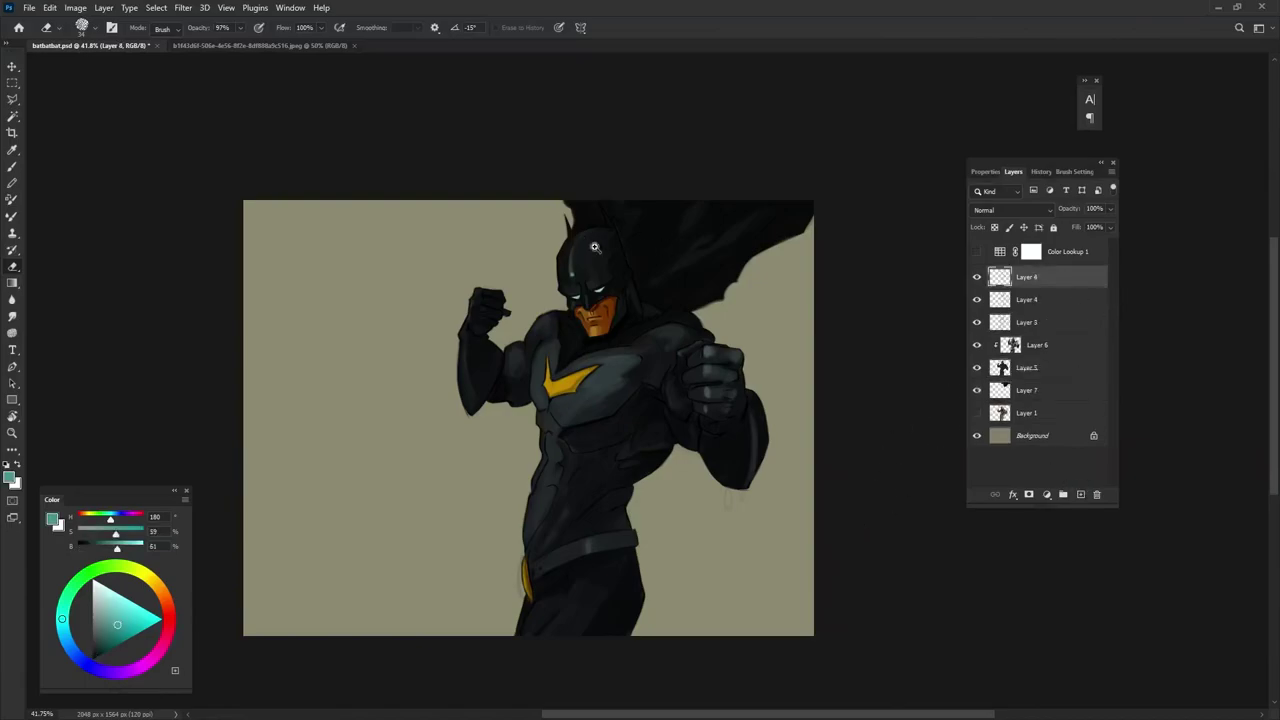
pyautogui.scroll(3, 578, 261)
pyautogui.press('b')
pyautogui.moveTo(578, 255)
pyautogui.mouseDown()
pyautogui.moveTo(600, 387)
pyautogui.moveTo(562, 580)
pyautogui.mouseUp()
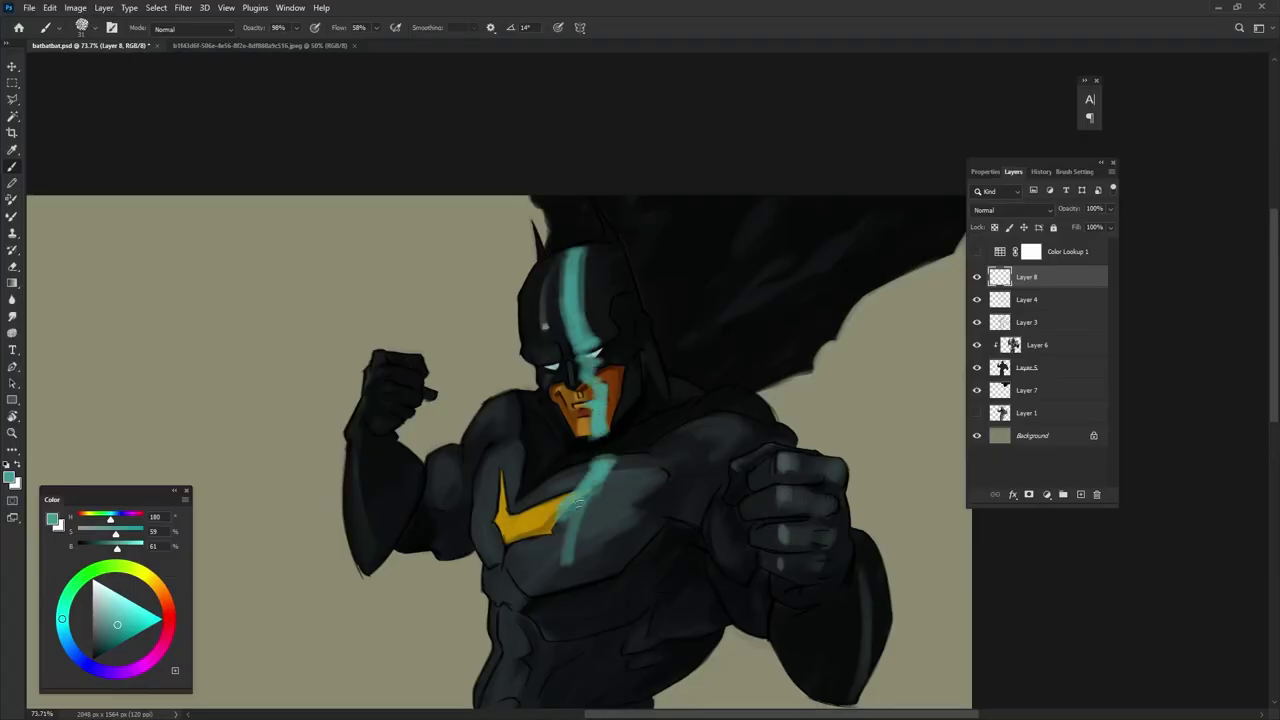
pyautogui.moveTo(639, 545); pyautogui.dragTo(666, 425)
pyautogui.moveTo(590, 466)
pyautogui.mouseDown()
pyautogui.moveTo(598, 518)
pyautogui.moveTo(580, 552)
pyautogui.mouseUp()
pyautogui.moveTo(580, 552)
pyautogui.mouseDown()
pyautogui.moveTo(637, 415)
pyautogui.moveTo(608, 605)
pyautogui.mouseUp()
pyautogui.moveTo(640, 300); pyautogui.dragTo(630, 572)
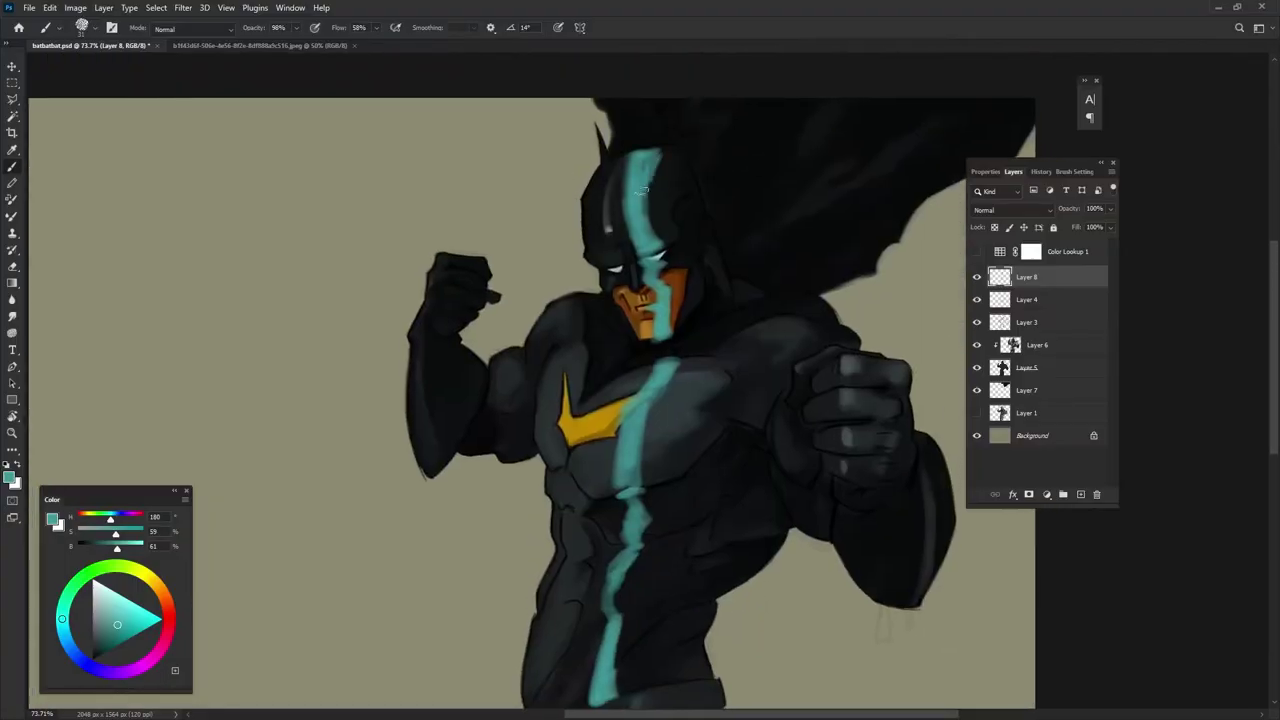
pyautogui.moveTo(648, 150); pyautogui.dragTo(640, 244)
# - Set the teal layer to Hard Light and paint more teal light over face, torso and belt
pyautogui.click(1010, 209)
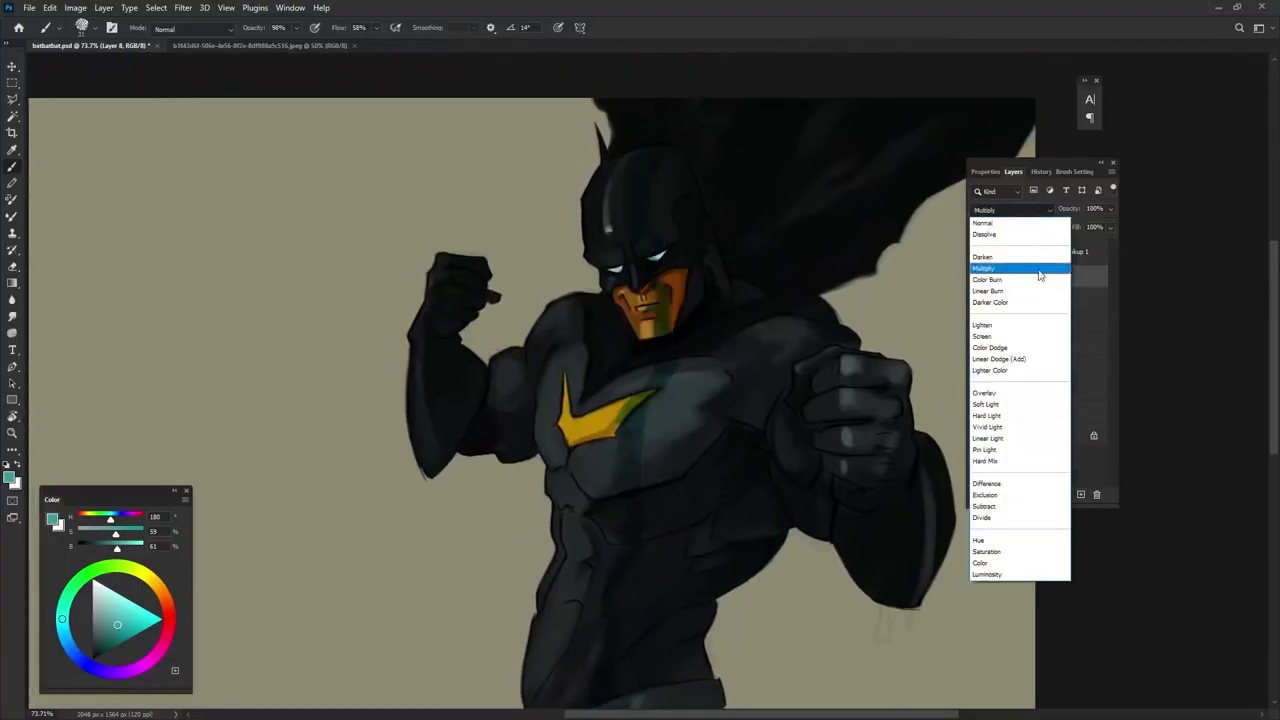
pyautogui.click(1033, 415)
pyautogui.scroll(-5, 866, 486)
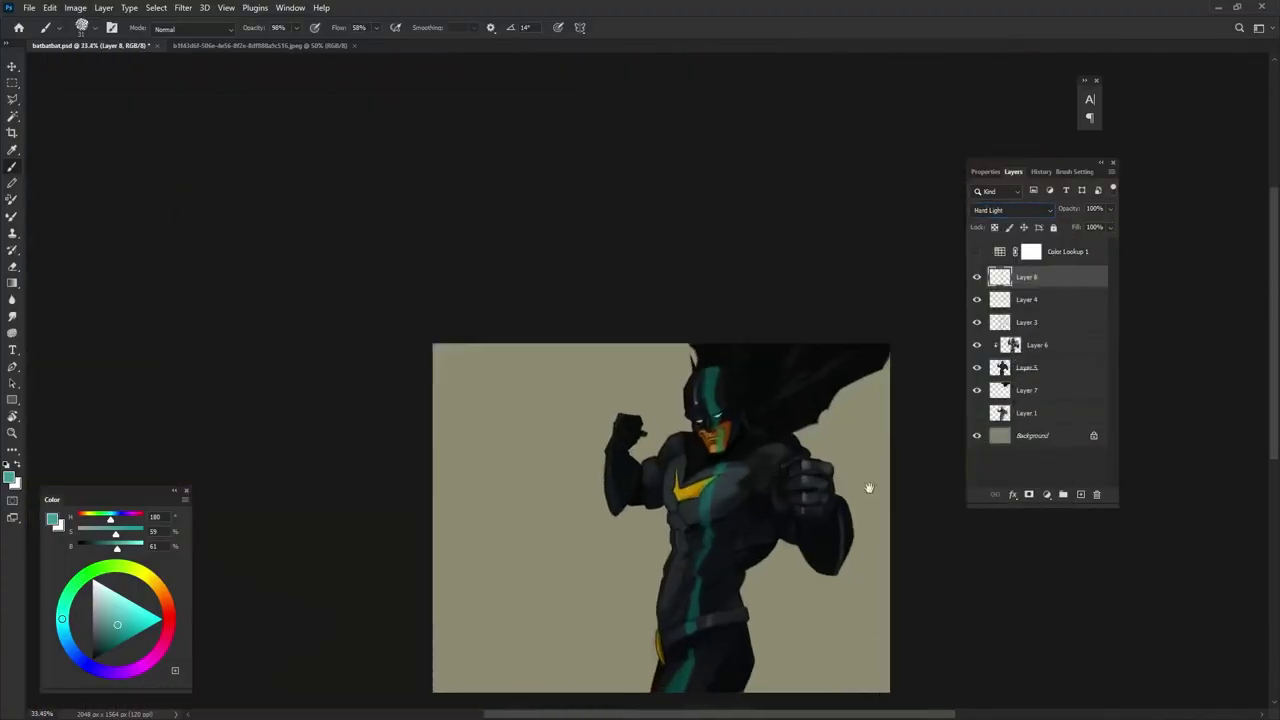
pyautogui.scroll(1, 665, 372)
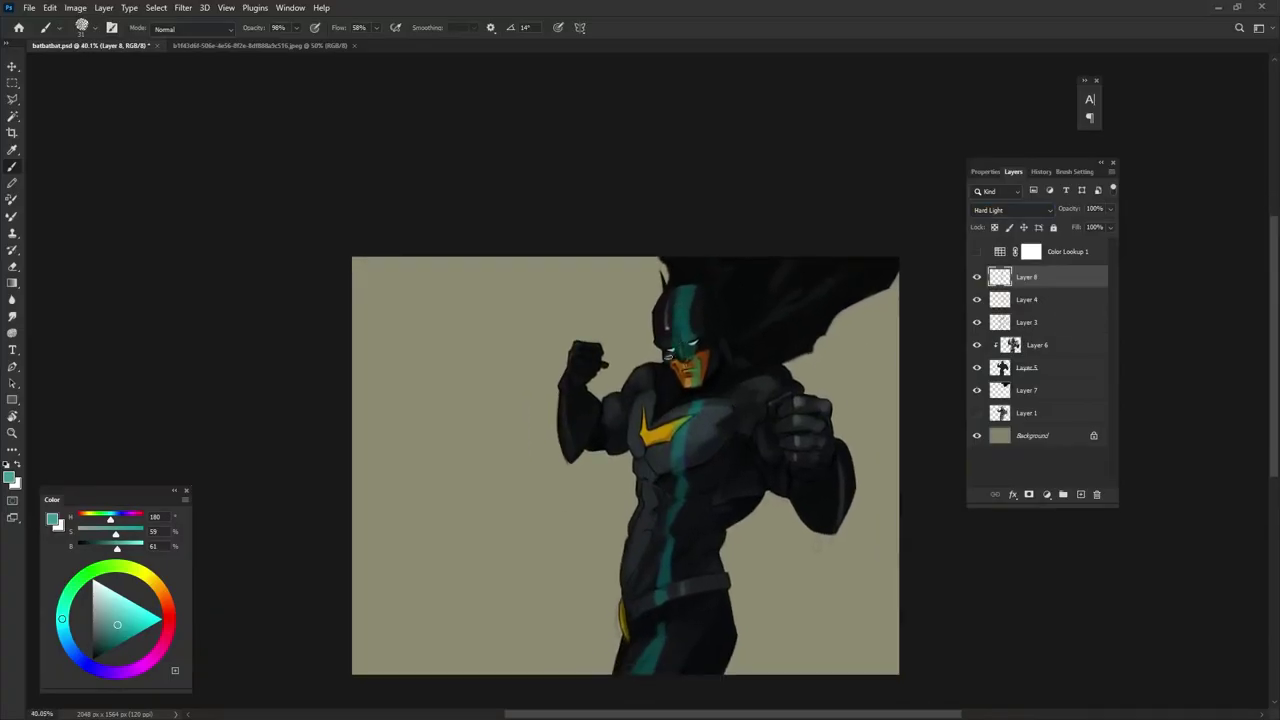
pyautogui.moveTo(673, 352)
pyautogui.mouseDown()
pyautogui.moveTo(684, 404)
pyautogui.moveTo(655, 425)
pyautogui.moveTo(662, 392)
pyautogui.moveTo(677, 446)
pyautogui.moveTo(640, 575)
pyautogui.mouseUp()
pyautogui.moveTo(675, 472); pyautogui.dragTo(645, 580)
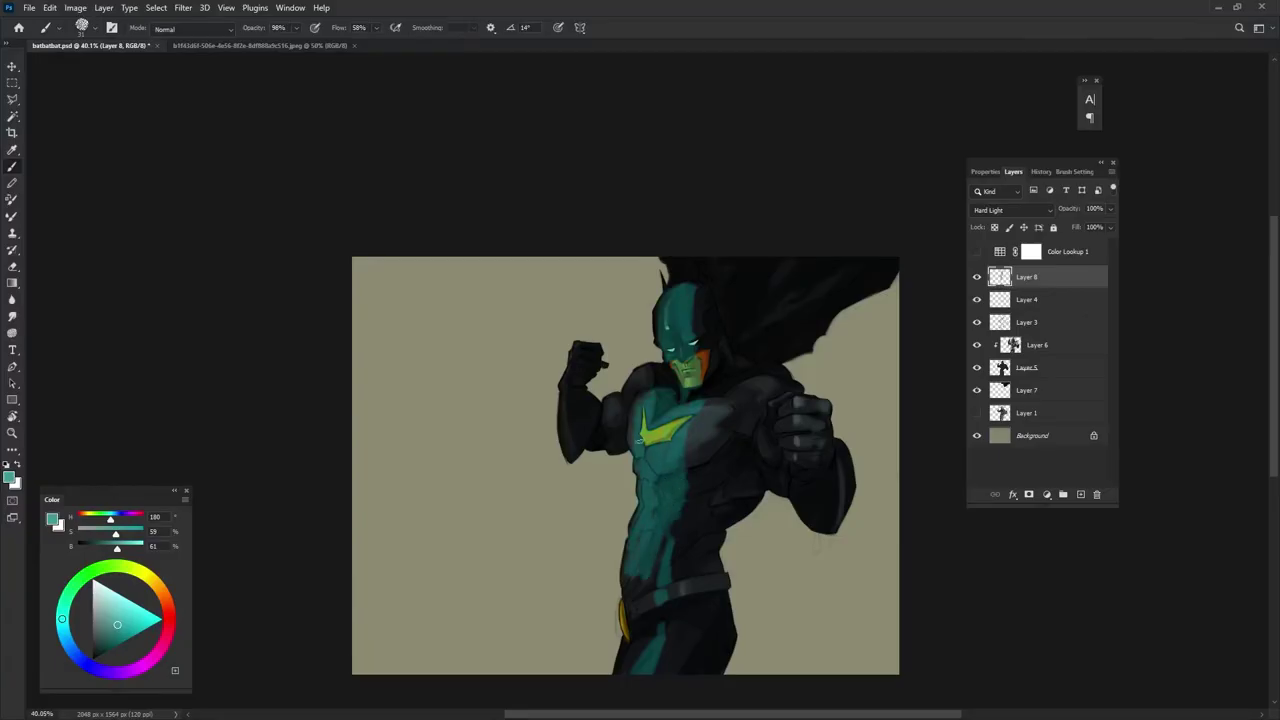
pyautogui.moveTo(652, 499); pyautogui.dragTo(628, 672)
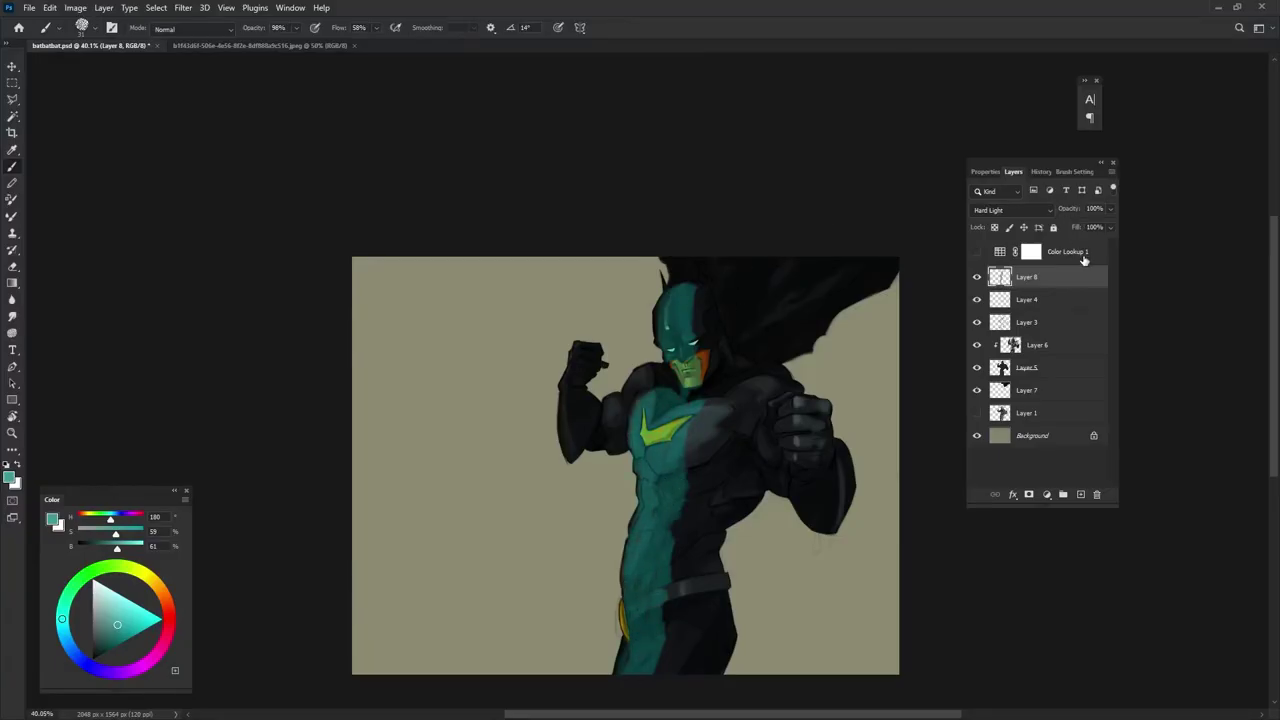
# - Switch the teal layer to Screen blend and lower its opacity to about 5%
pyautogui.click(1012, 210)
pyautogui.click(1040, 337)
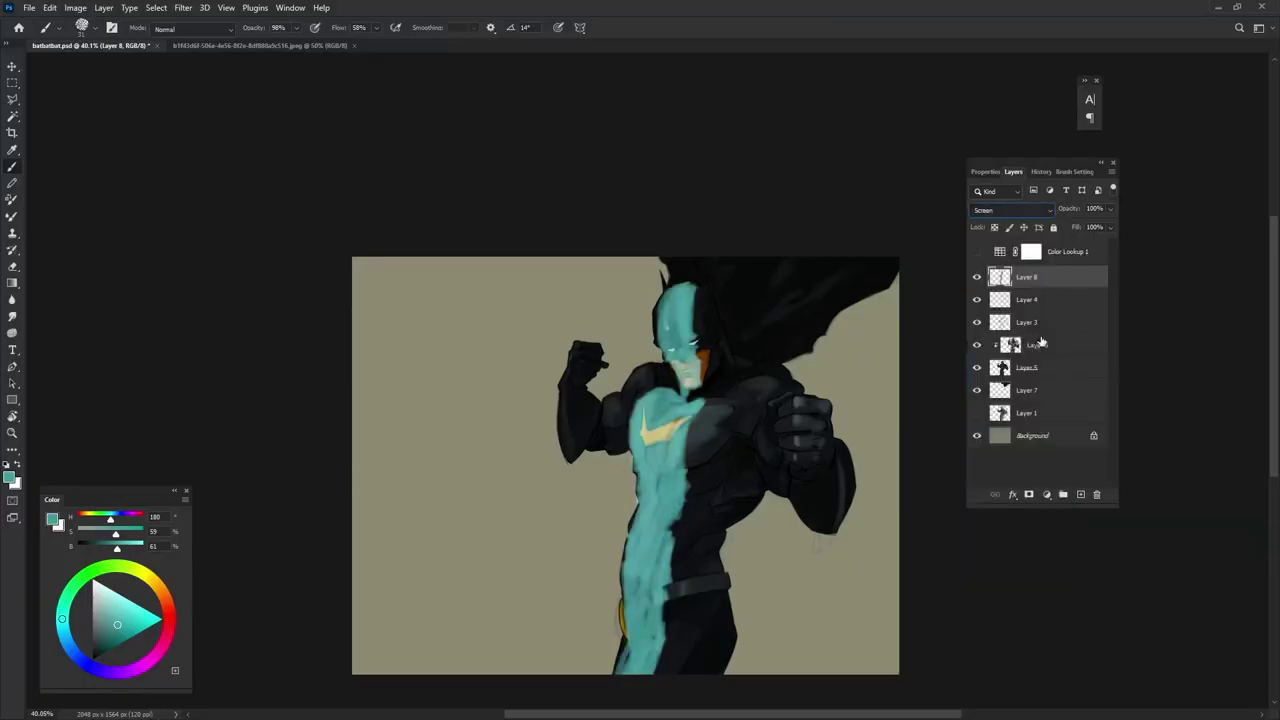
pyautogui.click(1110, 209)
pyautogui.moveTo(1110, 222); pyautogui.dragTo(1057, 224)
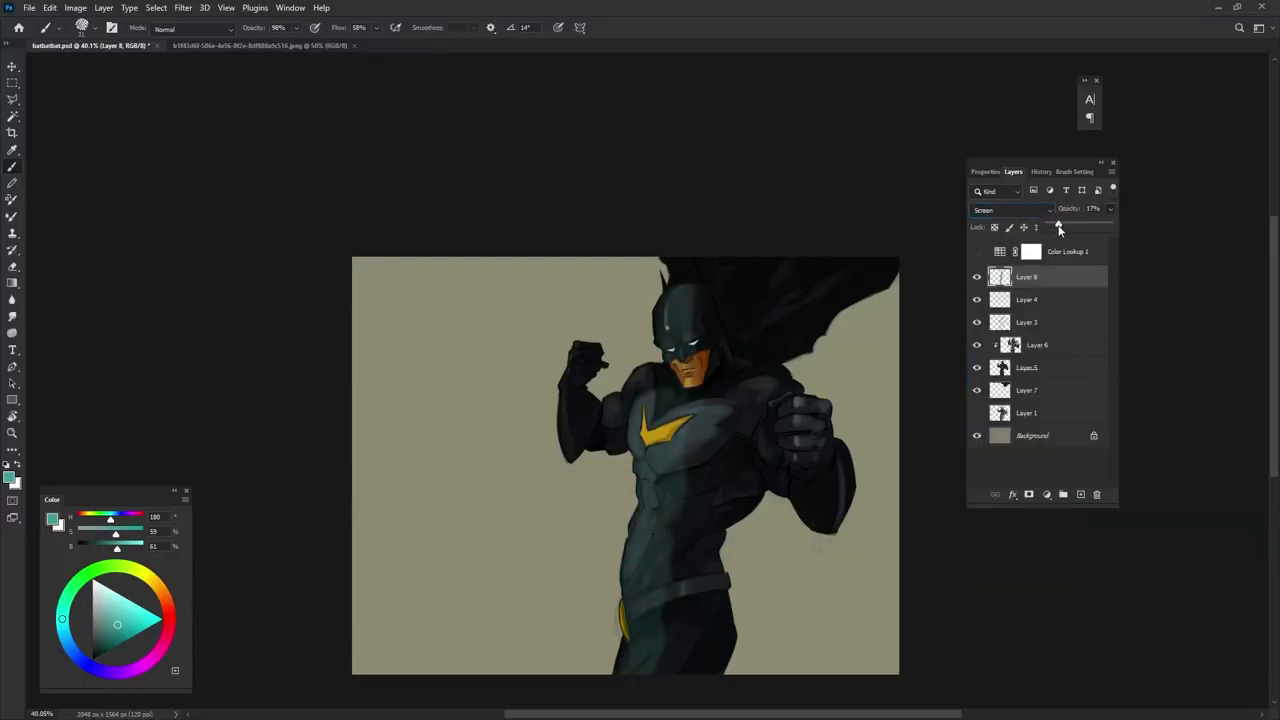
pyautogui.scroll(-3, 708, 485)
pyautogui.scroll(2, 729, 486)
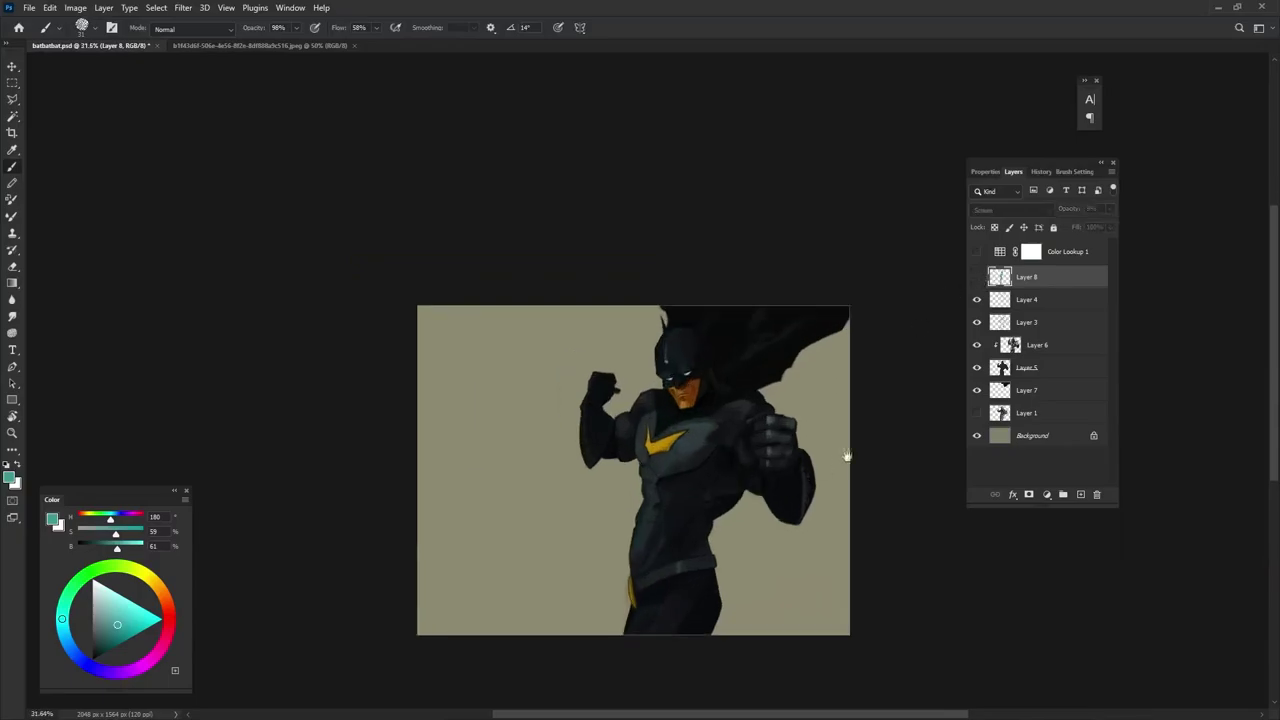